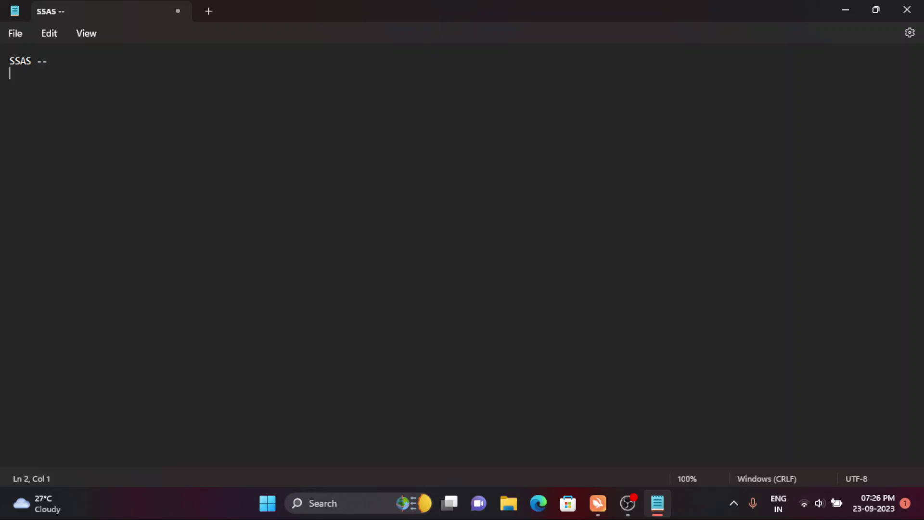
- Complete the SSAS line so it reads 'Sql Server Analysis Services .'
type("Sql Server Ana")
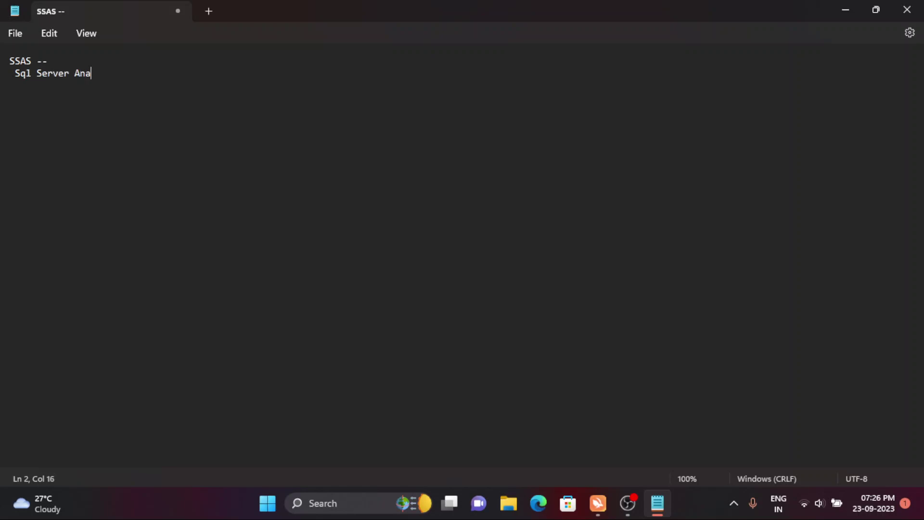
type("lysis Services .")
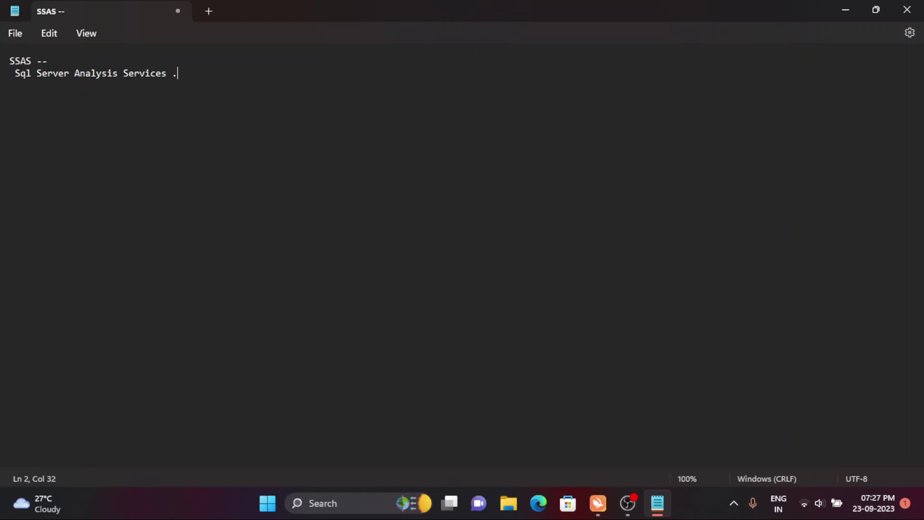
- Add an 'MSBI -' heading with '1.SSIS' as its first list item
key("Return")
key("Return")
type("MSBI -")
key("Return")
type("1.SSIS")
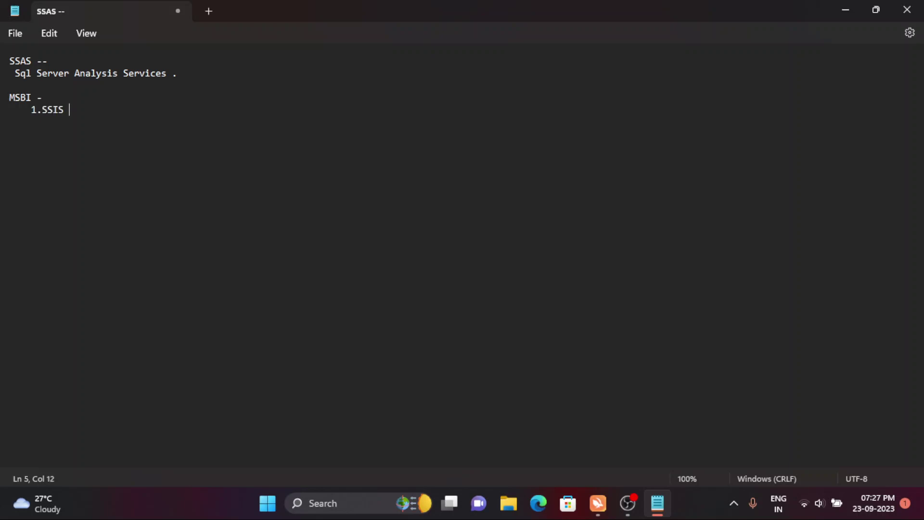
- Add '2.SSRS' and '3.SSAS' as the next MSBI list items
key("BackSpace")
key("Return")
type("2.SSRS")
key("Return")
type("3.SSAS")
- Review the list lines and remove the stray dashes after 3.SSAS
key("Up")
key("Up")
key("shift+Left")
key("shift+Left")
key("shift+Left")
key("shift+Left")
key("shift+Left")
key("shift+Left")
key("Down")
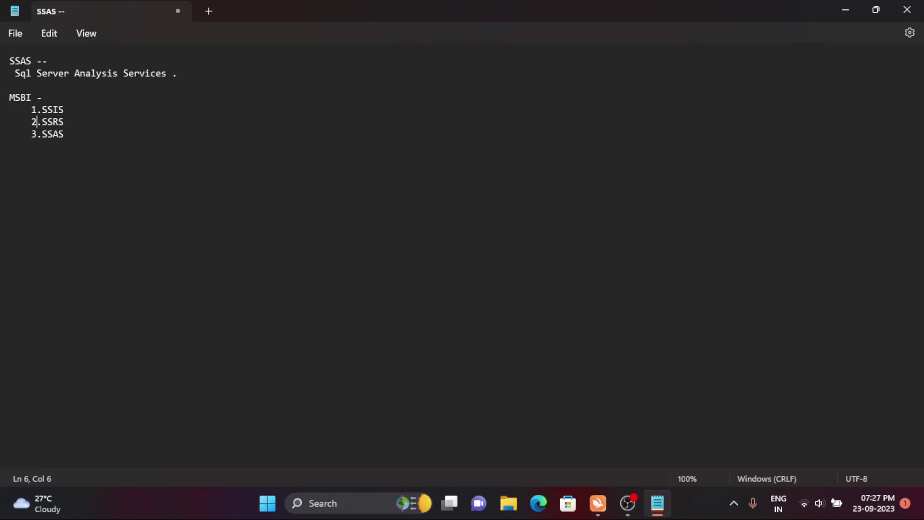
key("shift+Right")
key("shift+Right")
key("shift+Right")
key("shift+Right")
key("shift+Right")
key("Down")
key("End")
key("Up")
left_click(69, 134)
type("--")
key("BackSpace")
key("BackSpace")
- Search 'visua' in Windows, launch Visual Studio 2022, and skip the start window
left_click(323, 504)
type("visua")
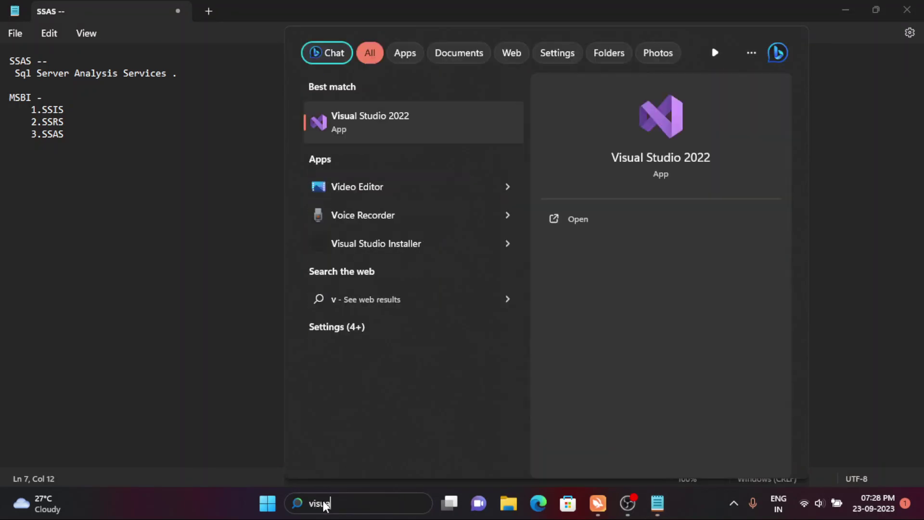
left_click(377, 116)
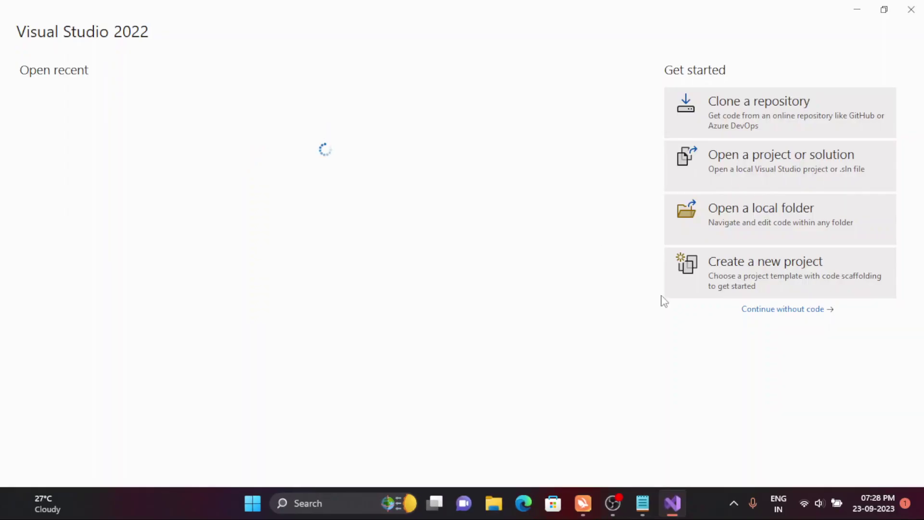
key("alt+F4")
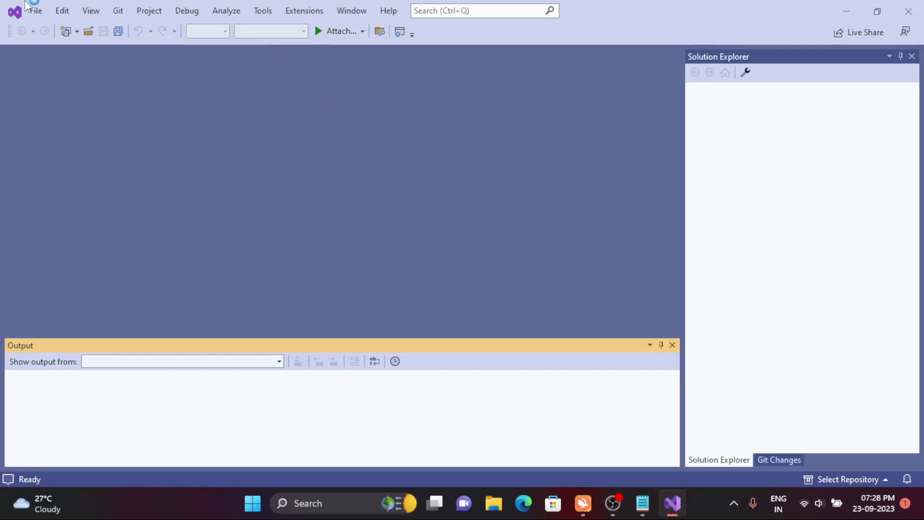
left_click(36, 12)
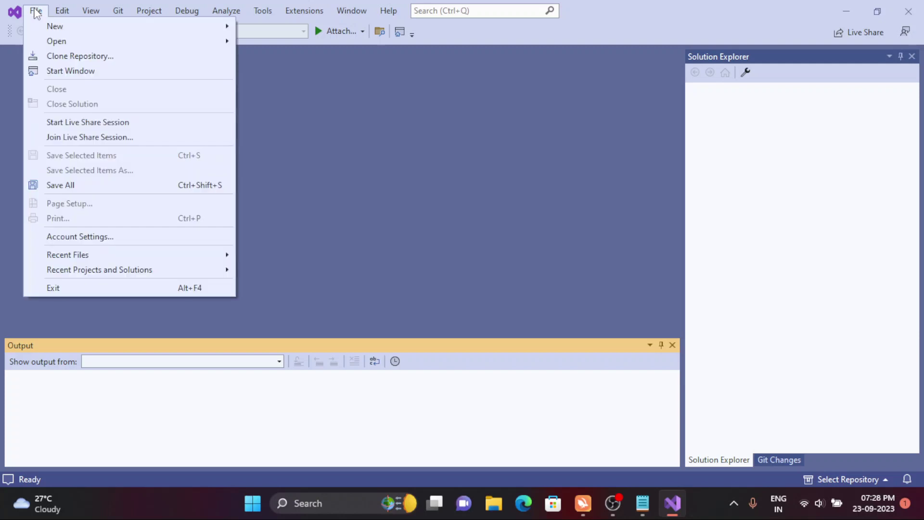
mouse_move(41, 26)
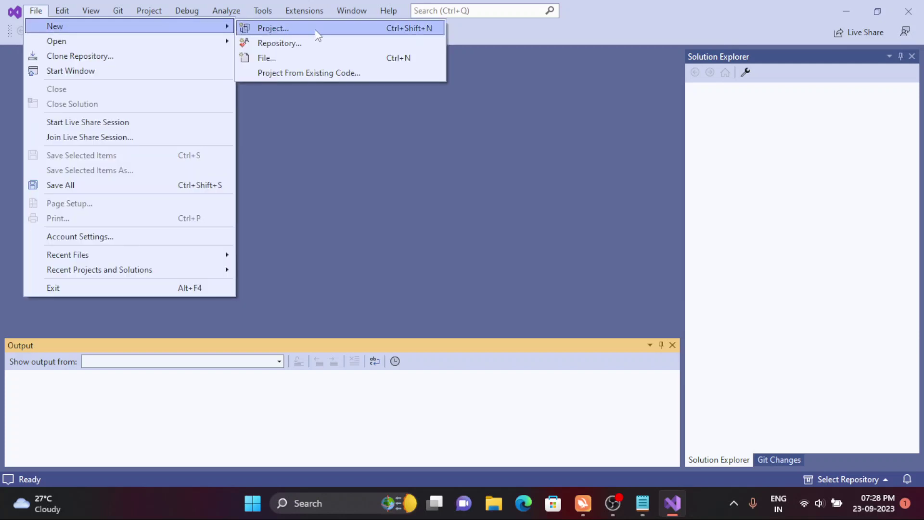
left_click(318, 35)
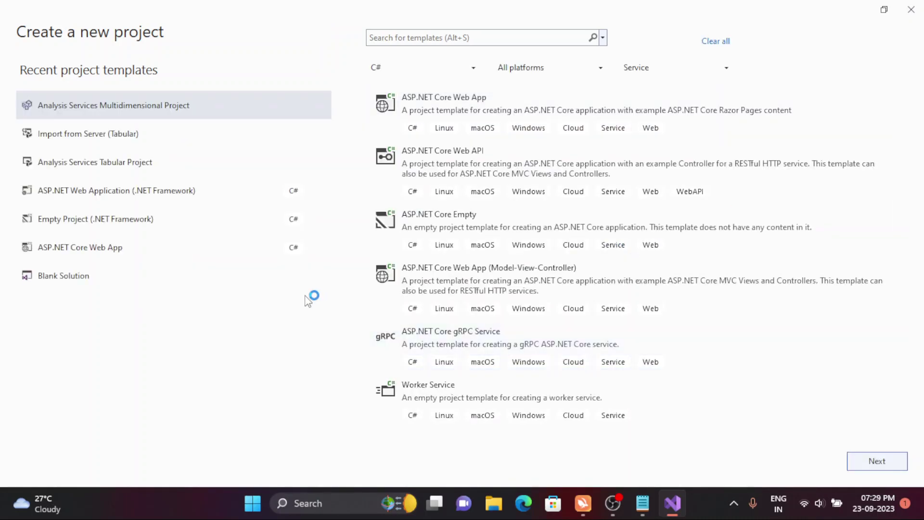
left_click(400, 35)
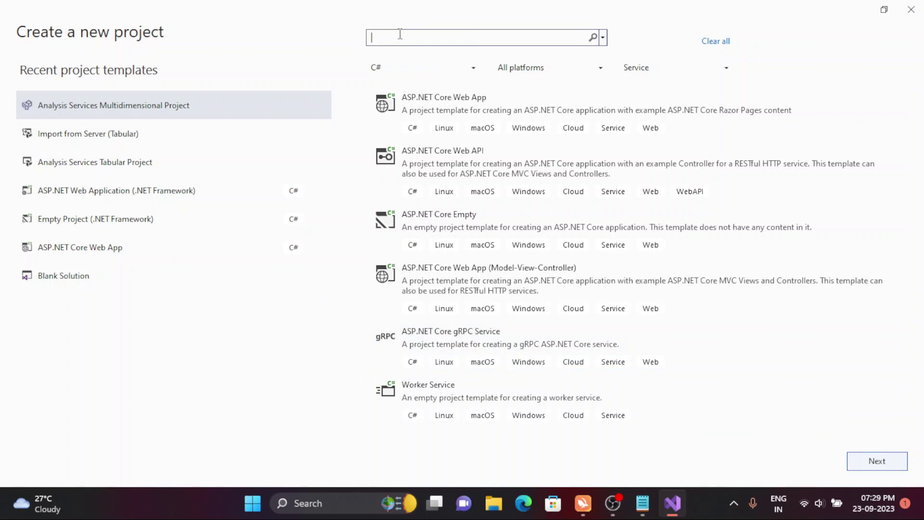
type("S")
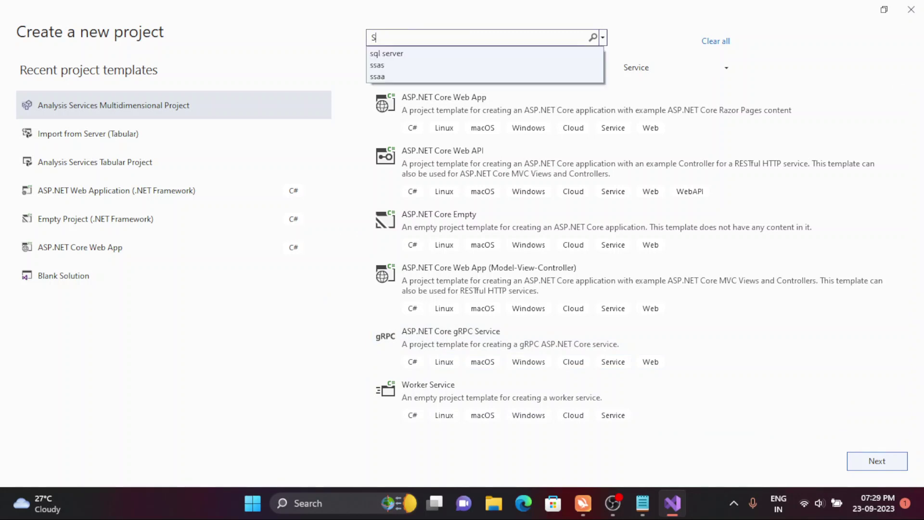
type("SAS")
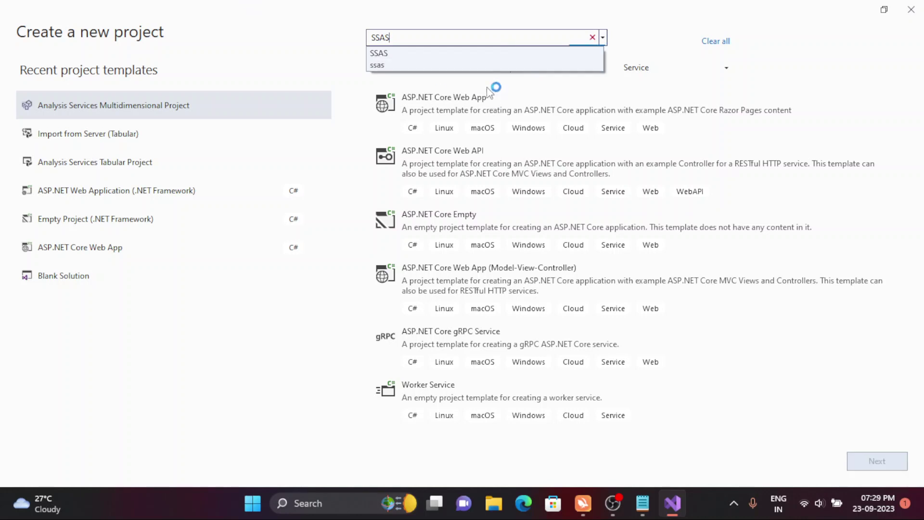
key("Return")
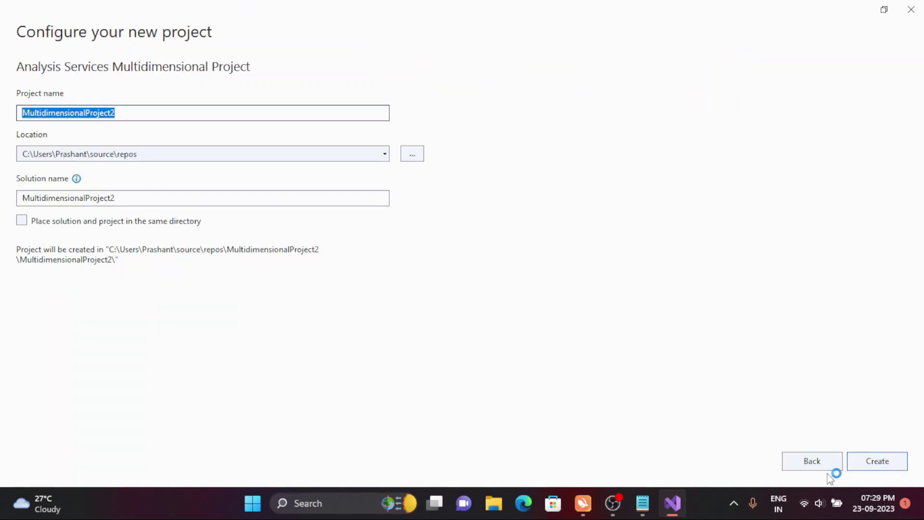
left_click(821, 465)
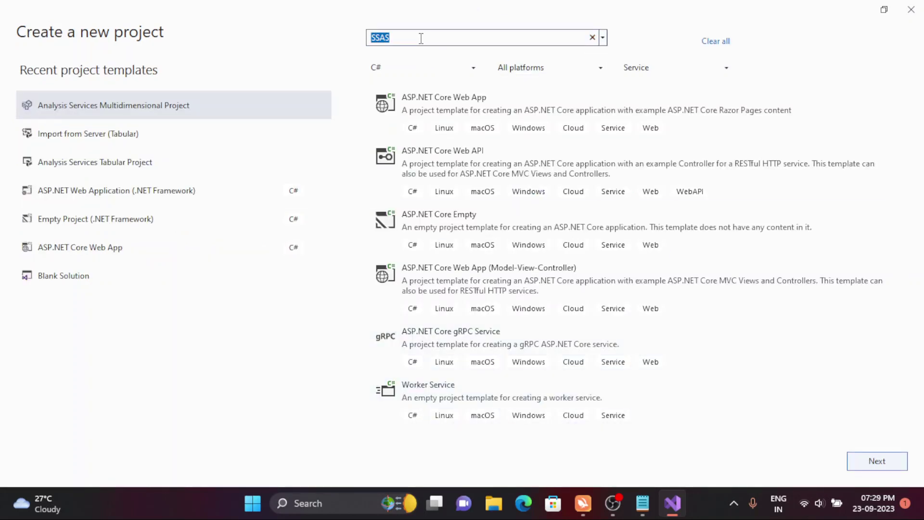
key("BackSpace")
type("anal")
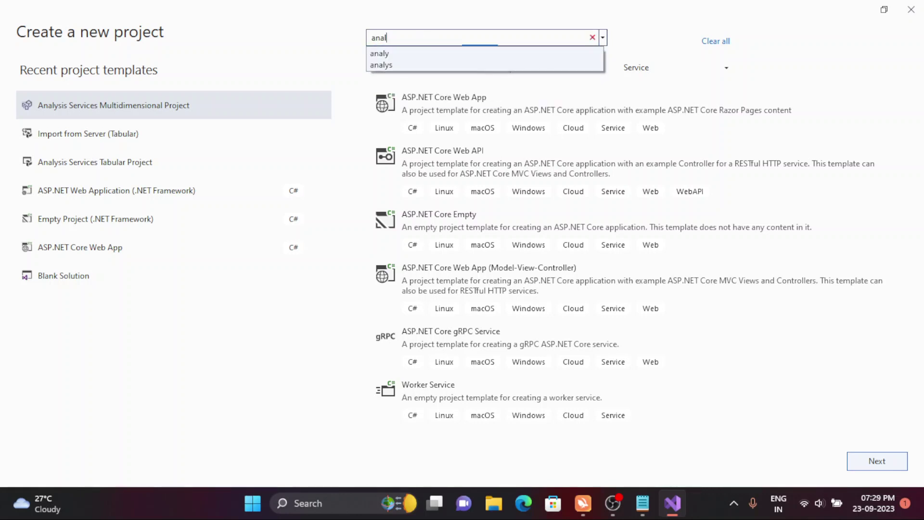
left_click(380, 64)
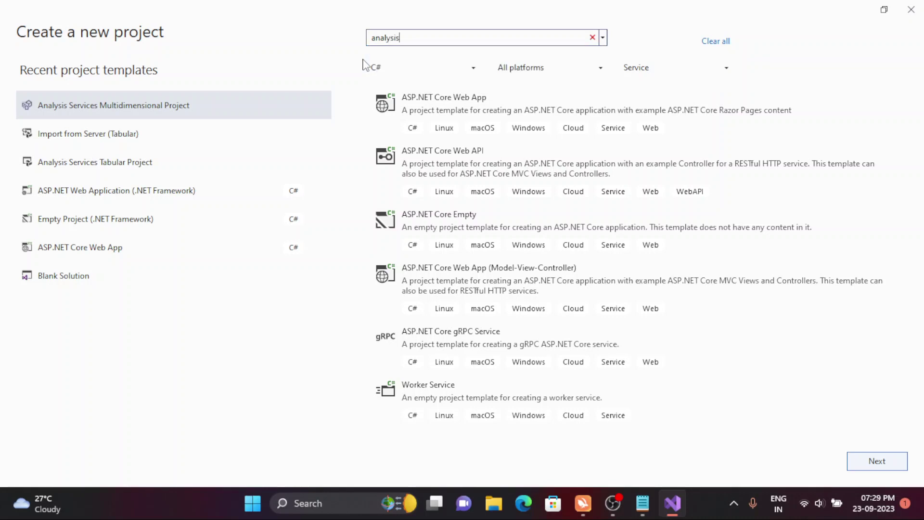
type("is")
key("Return")
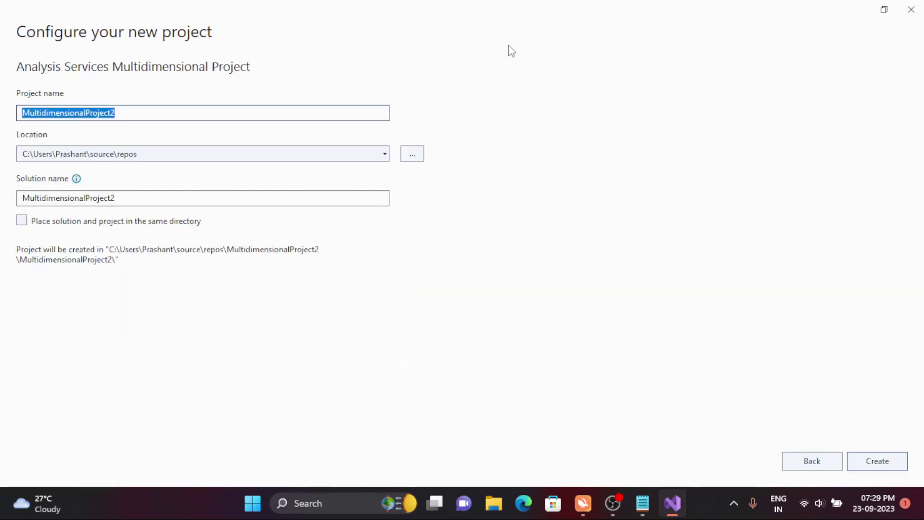
left_click(808, 461)
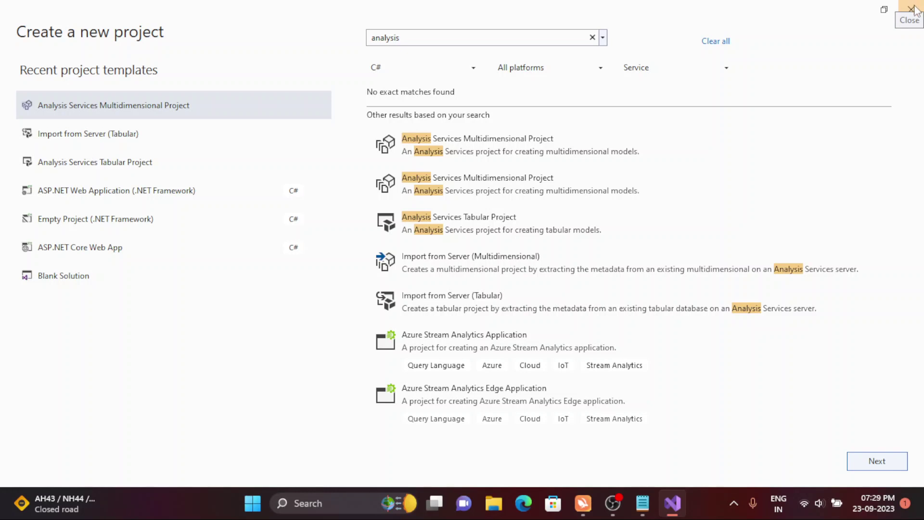
left_click(910, 8)
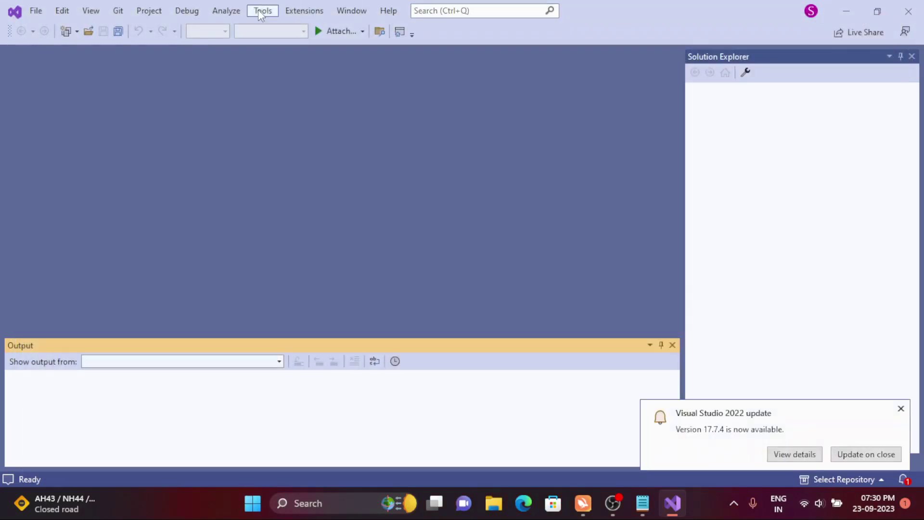
left_click(301, 11)
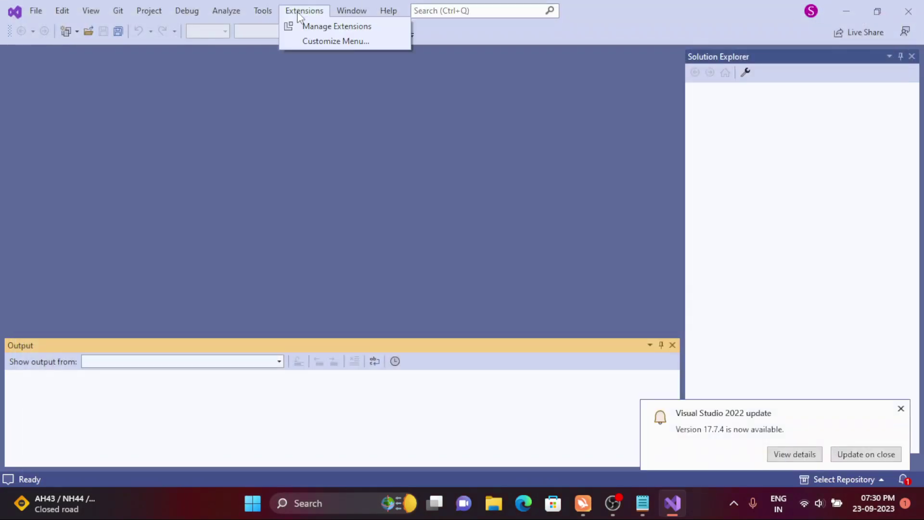
left_click(318, 30)
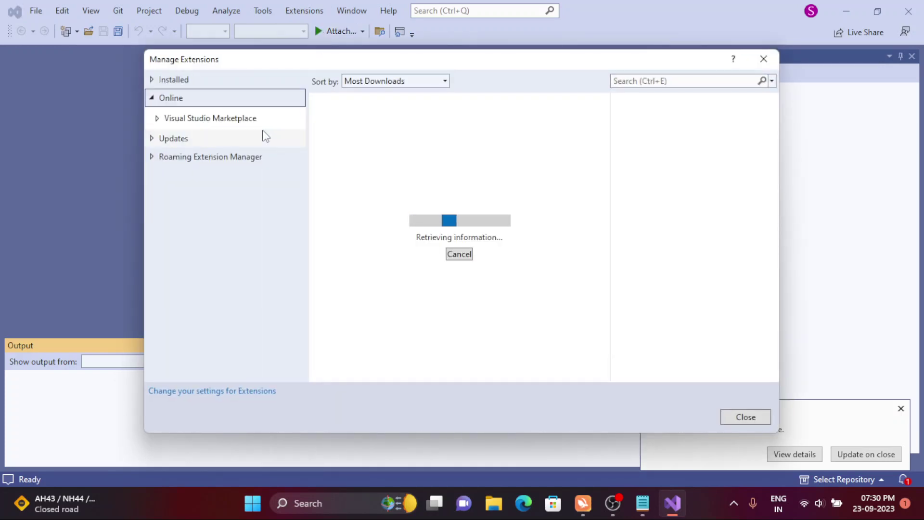
left_click(183, 82)
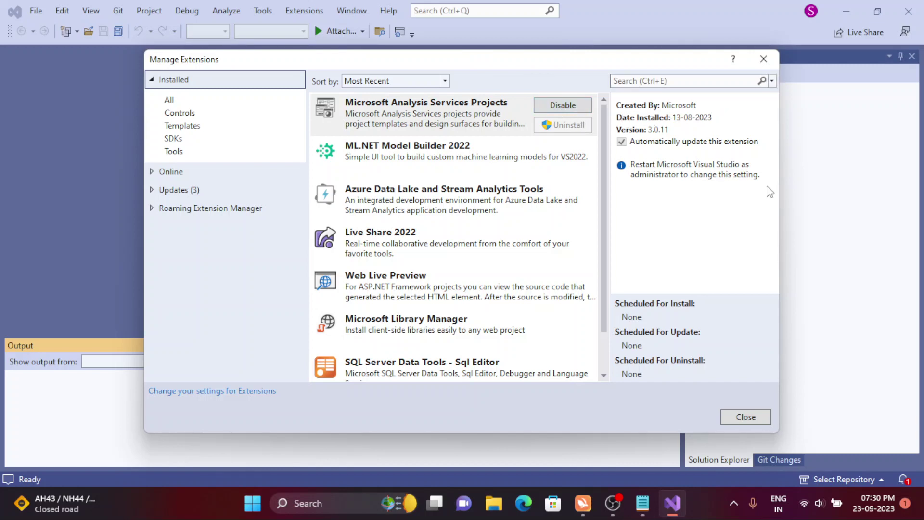
left_click(752, 416)
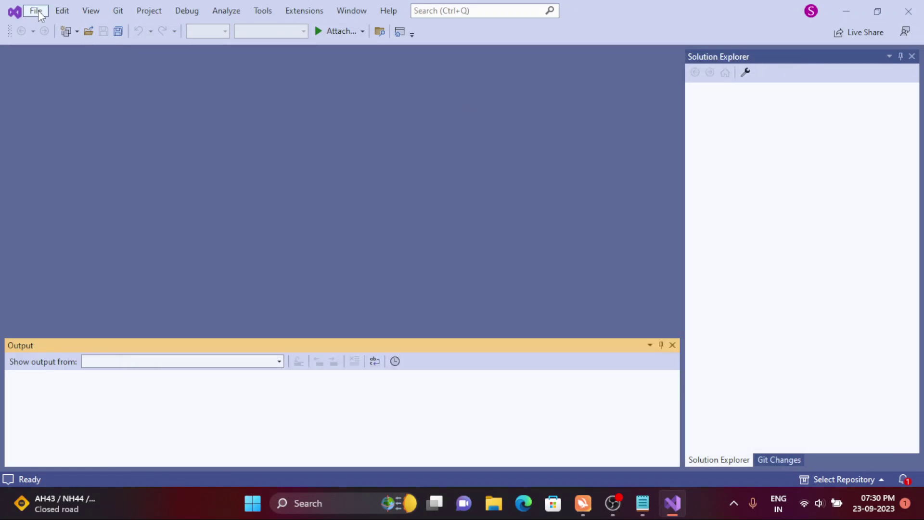
- Start a new project and pick the Analysis Services Multidimensional Project template by searching 'anal'
left_click(37, 11)
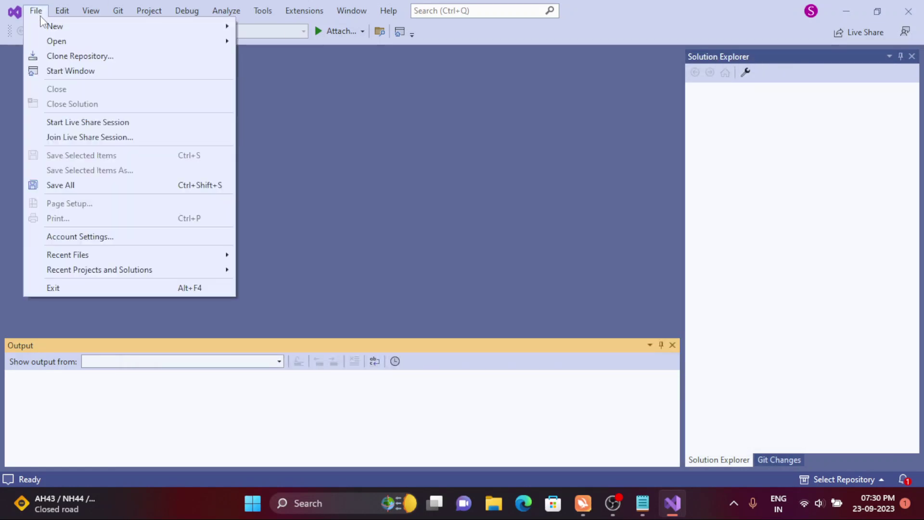
mouse_move(41, 20)
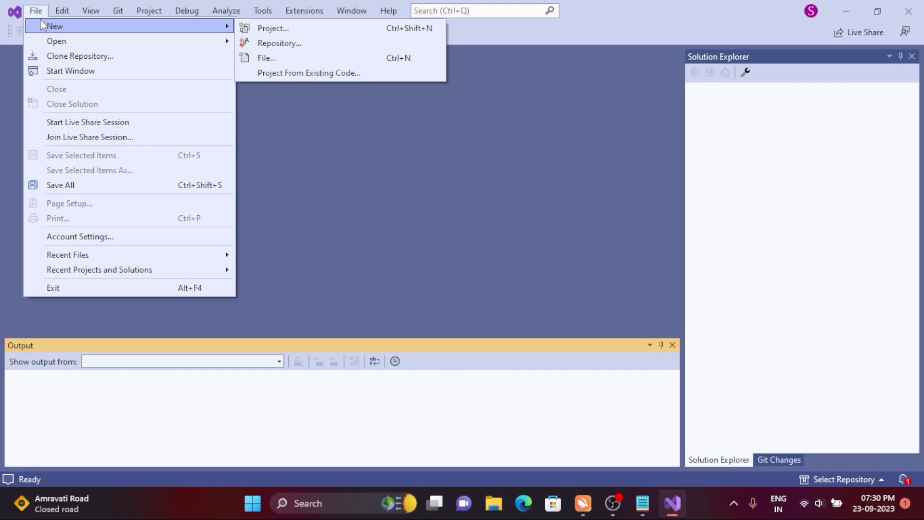
left_click(279, 33)
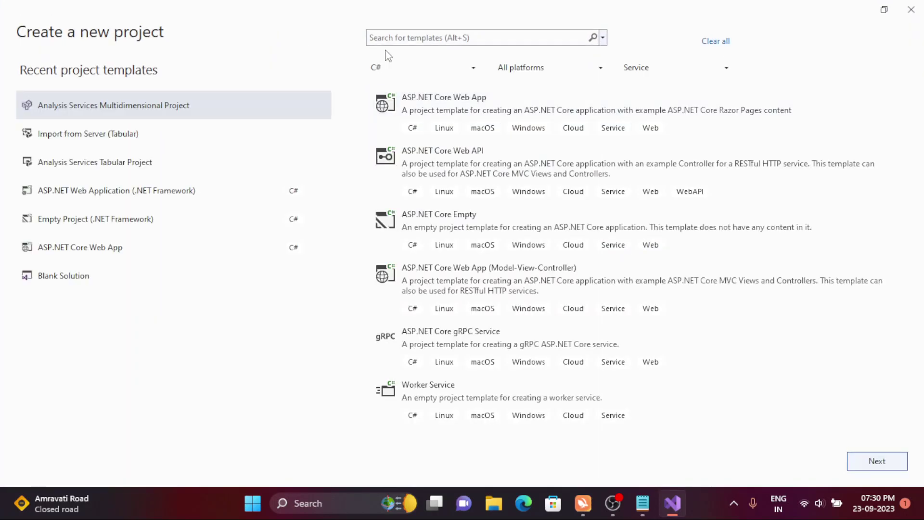
left_click(398, 37)
type("anal")
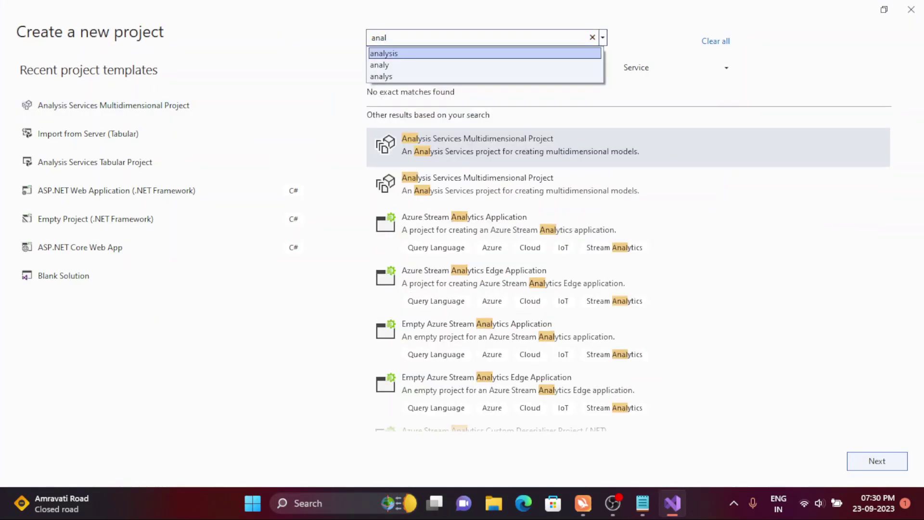
left_click(413, 54)
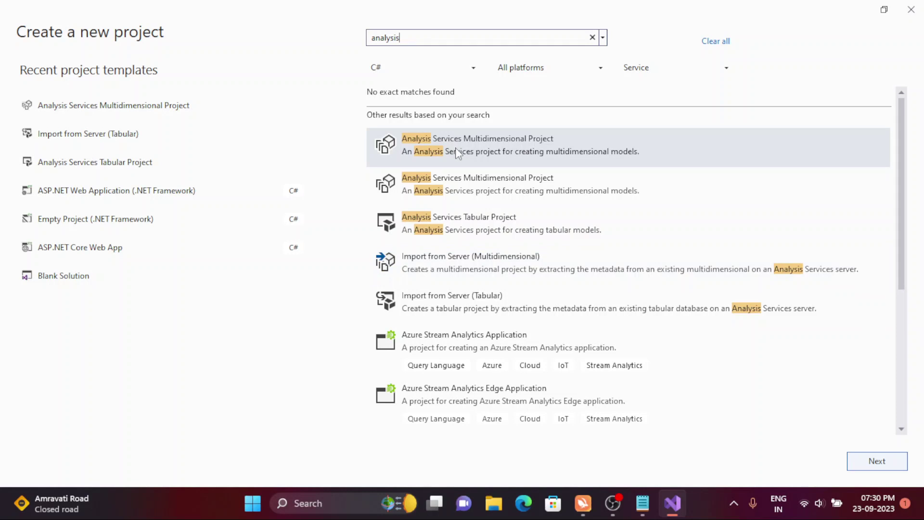
double_click(531, 154)
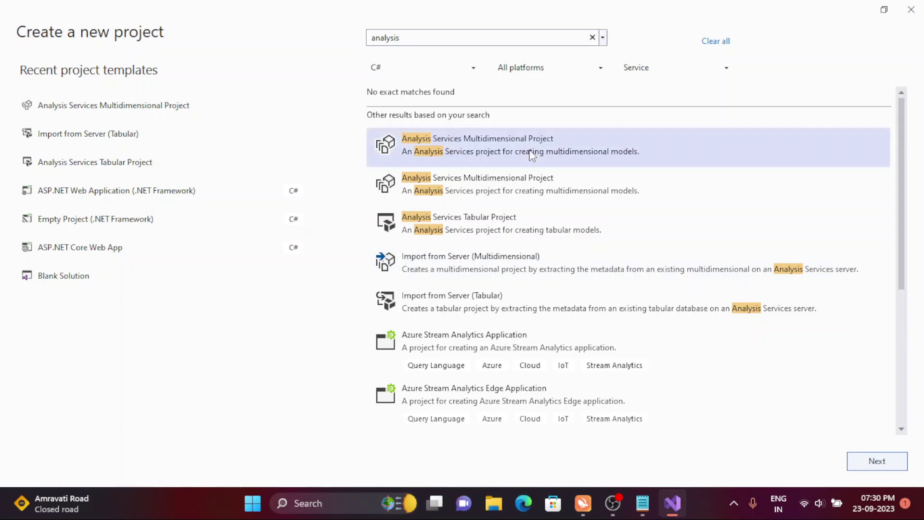
- Name the project MyProject and create it
key("BackSpace")
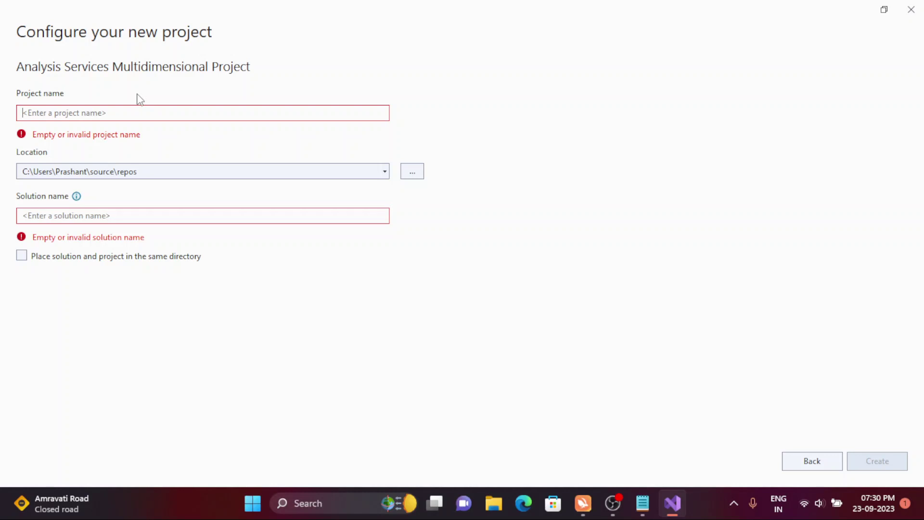
type("MyPro")
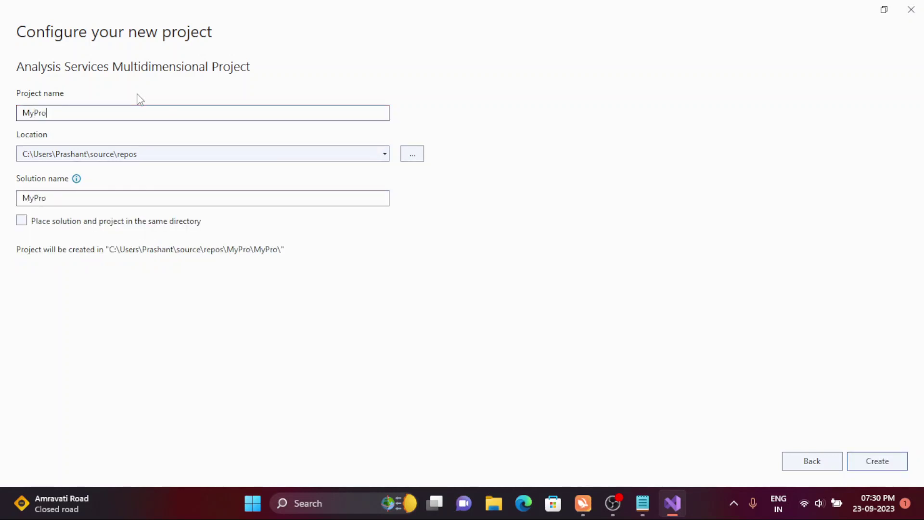
type("ject")
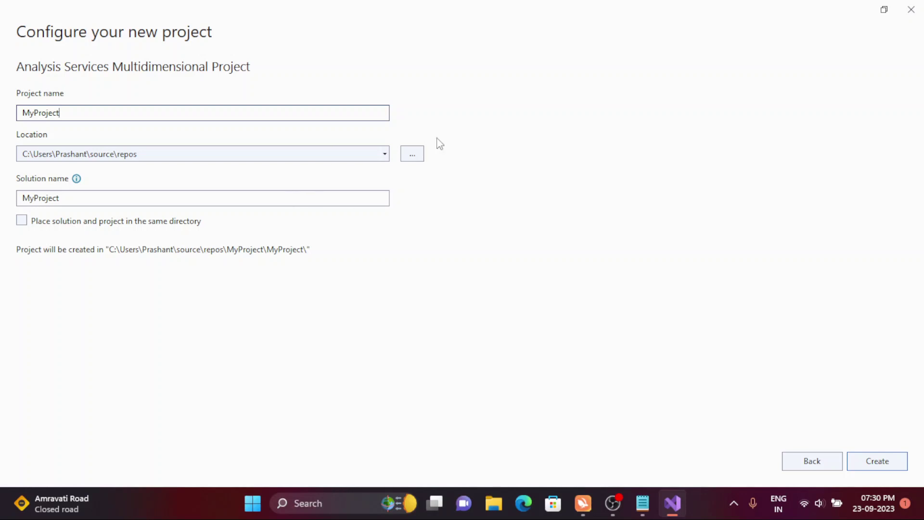
left_click(878, 465)
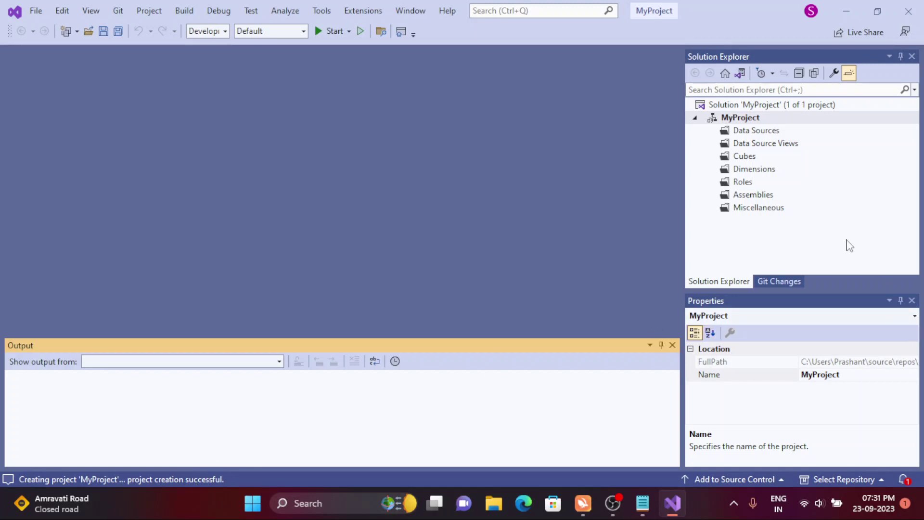
- Collapse the MyProject folder tree in Solution Explorer
left_click(748, 118)
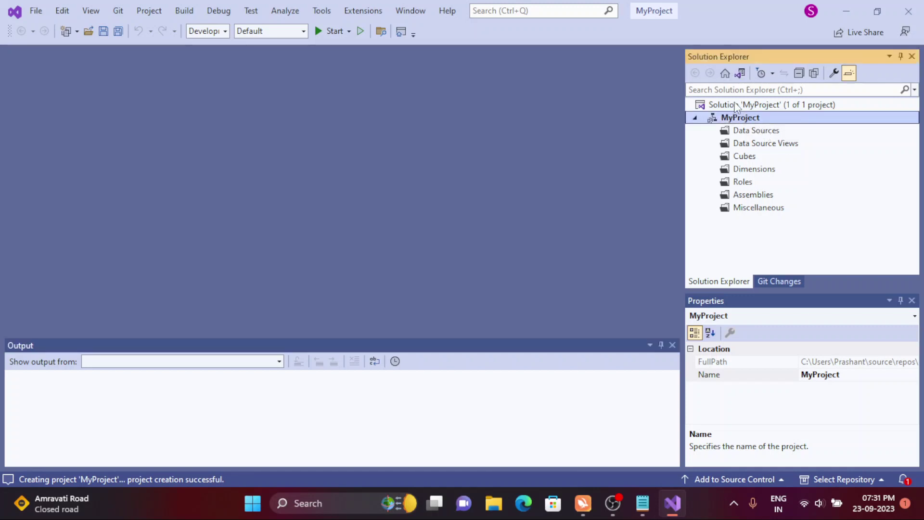
left_click(734, 109)
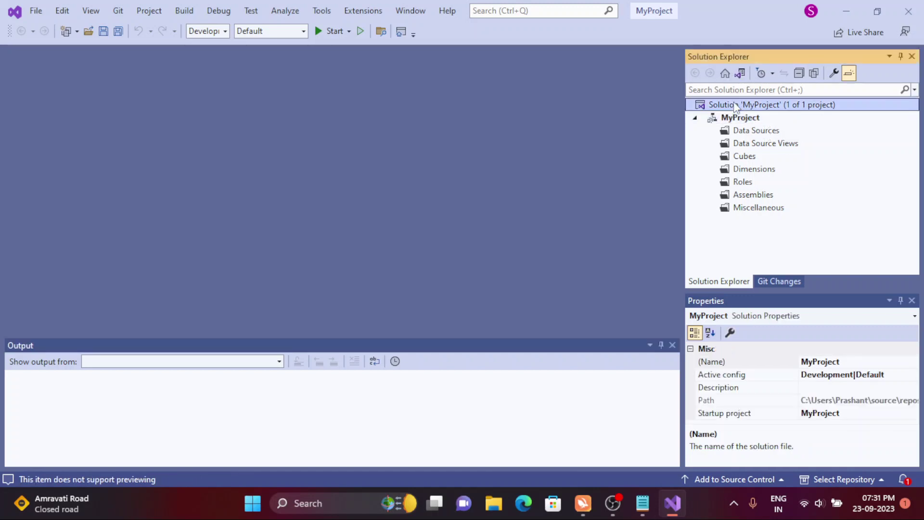
left_click(695, 118)
left_click(697, 118)
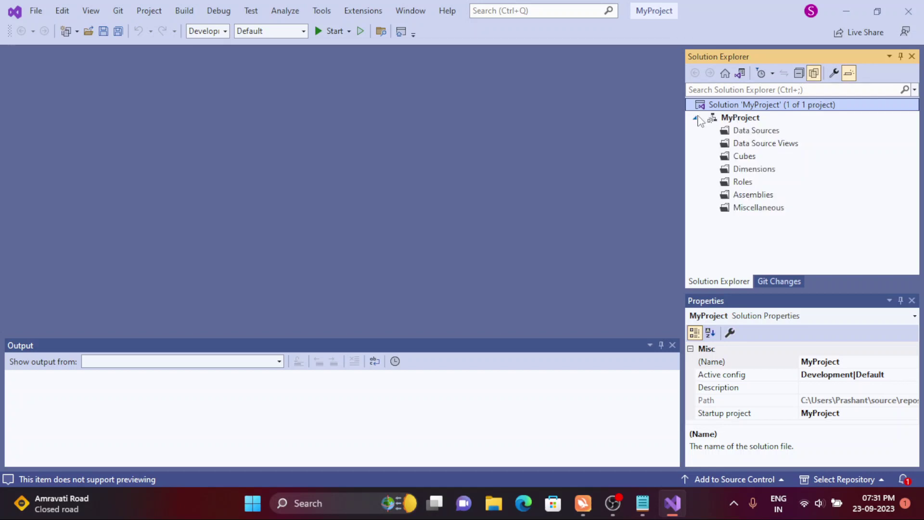
left_click(698, 118)
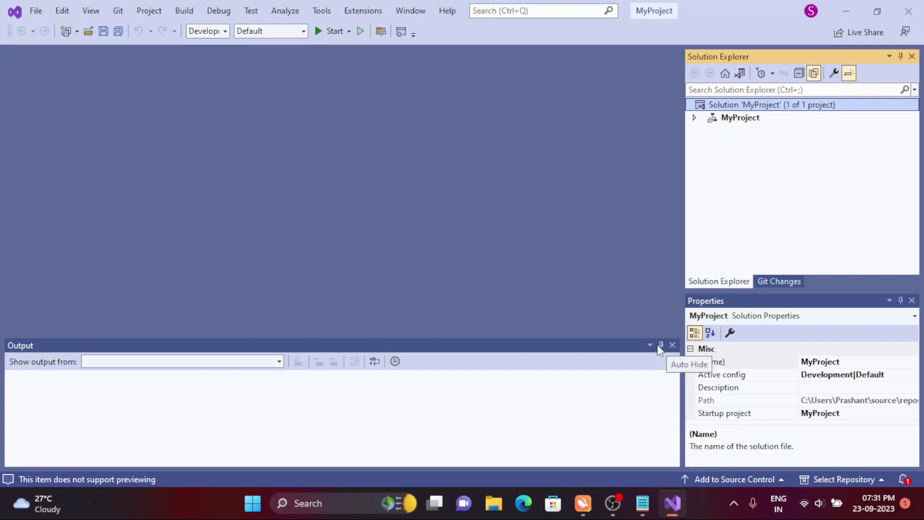
- Close the Output pane, then reopen Output and the Toolbox from the View menu
left_click(671, 345)
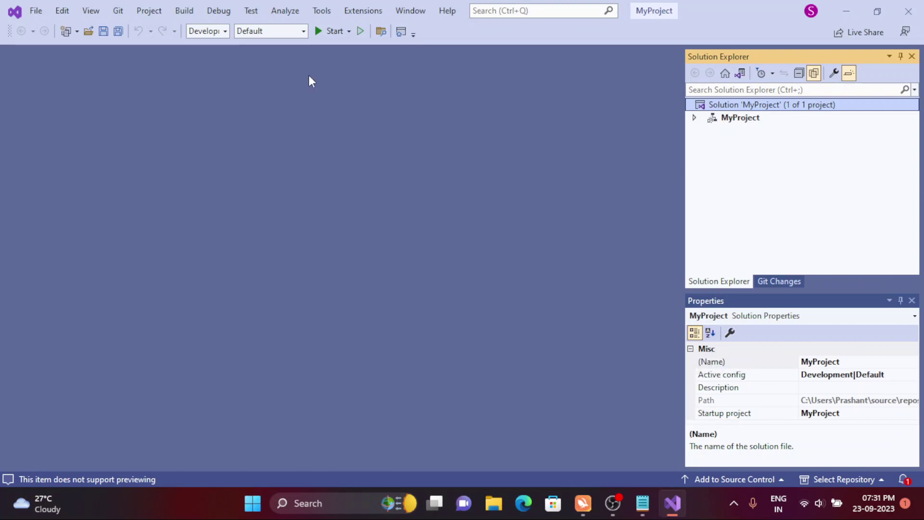
left_click(53, 12)
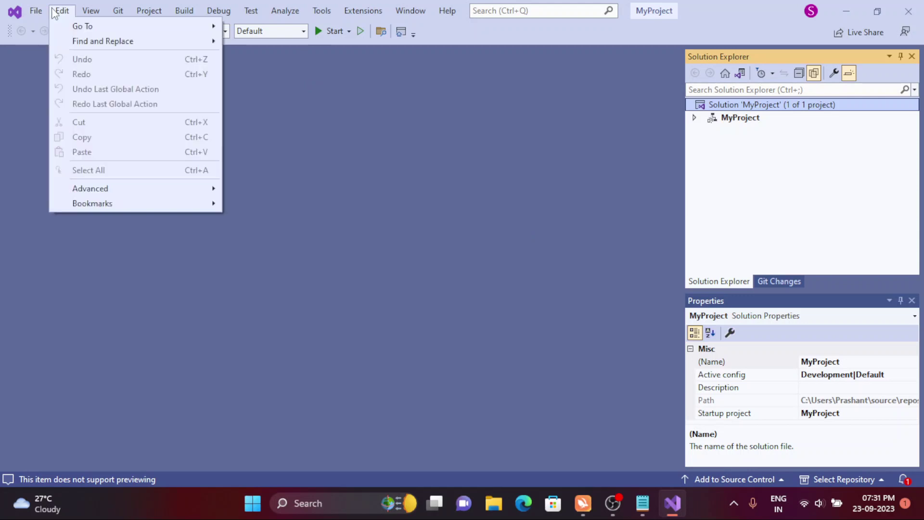
left_click(58, 12)
left_click(88, 12)
left_click(88, 13)
left_click(88, 14)
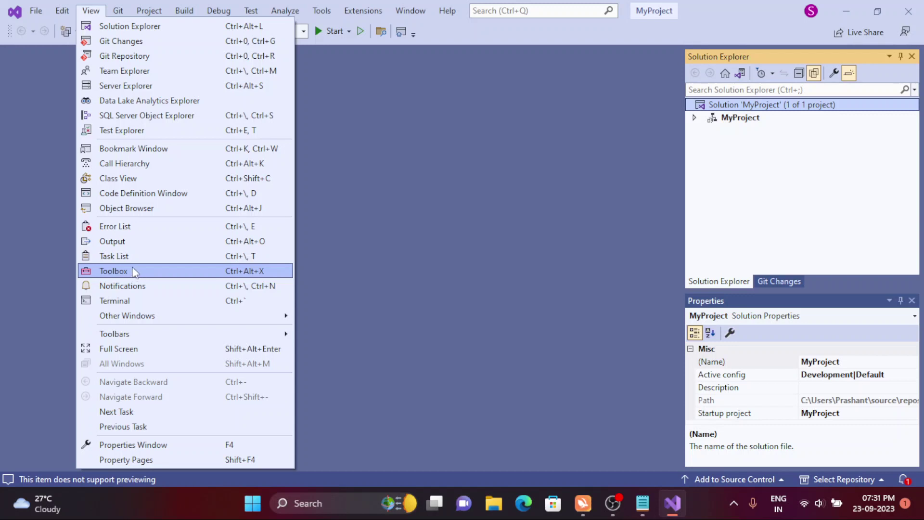
left_click(115, 242)
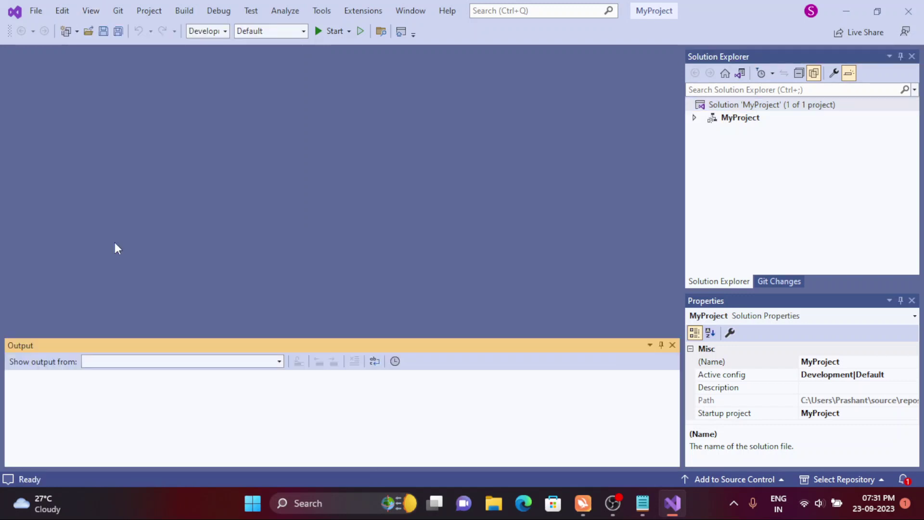
left_click(94, 10)
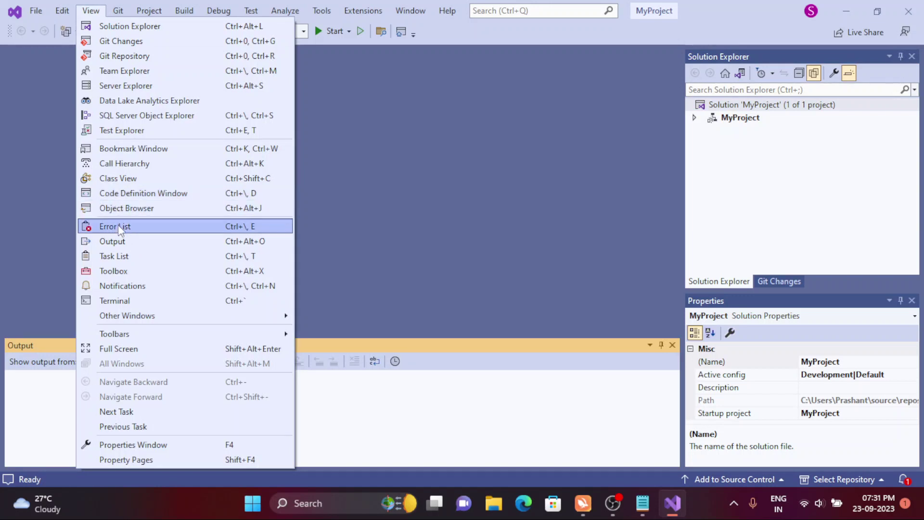
left_click(123, 270)
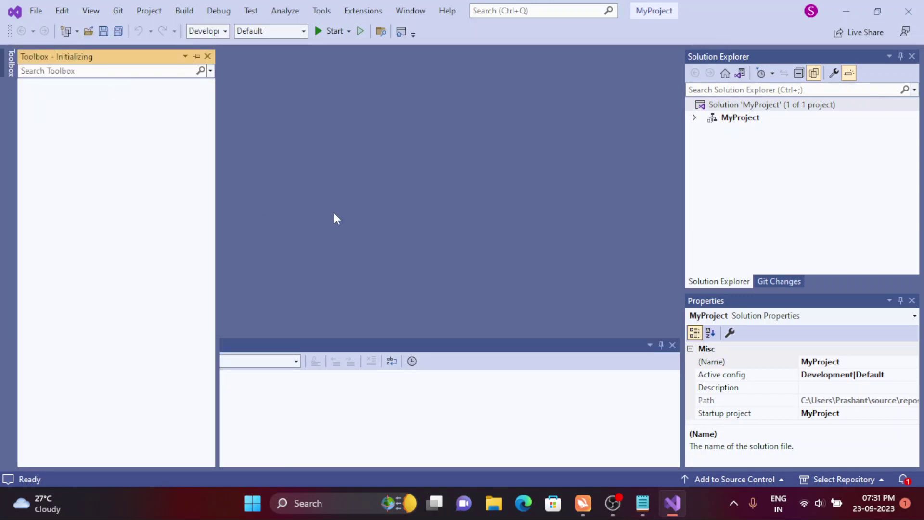
- Close the Toolbox, Solution Explorer, Git Changes, Properties and Output panels
left_click(206, 56)
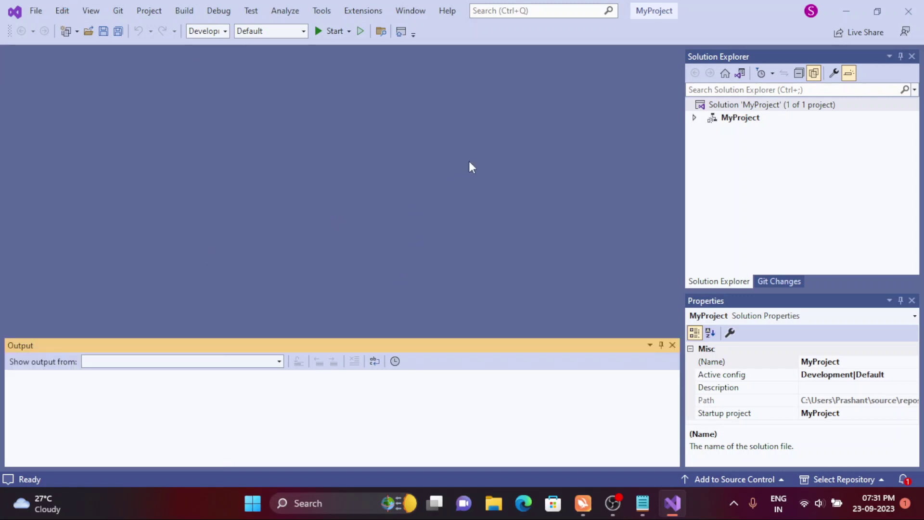
left_click(911, 57)
left_click(911, 57)
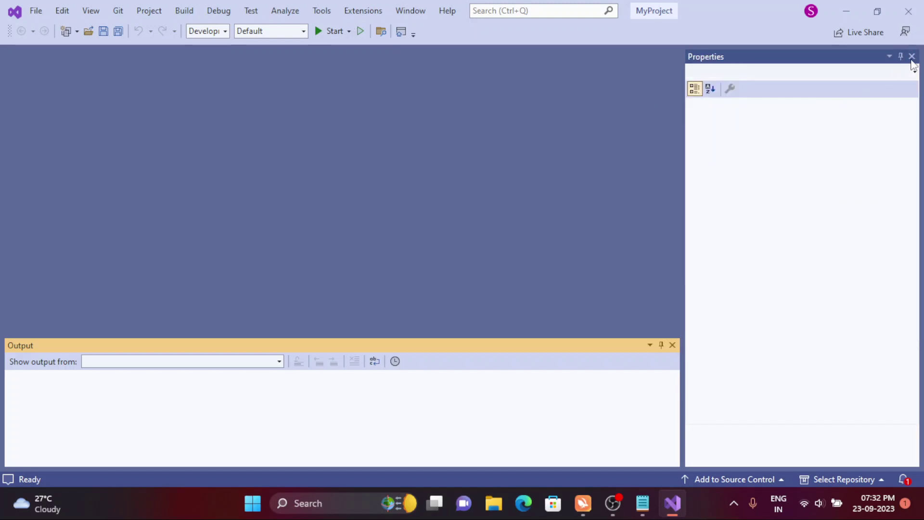
left_click(911, 58)
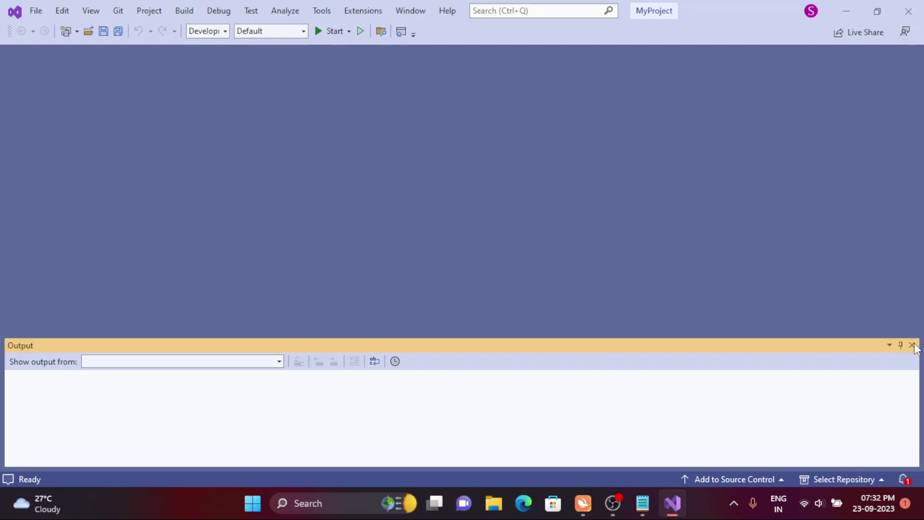
left_click(914, 345)
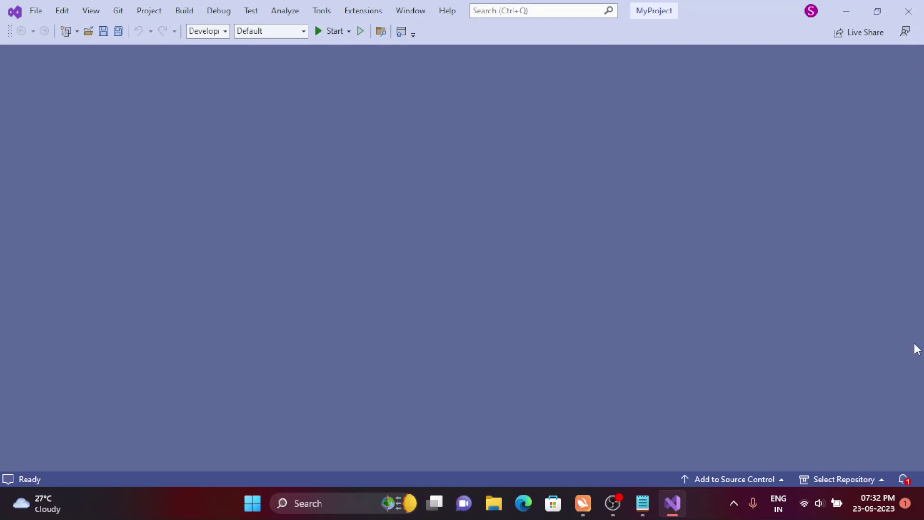
left_click(82, 11)
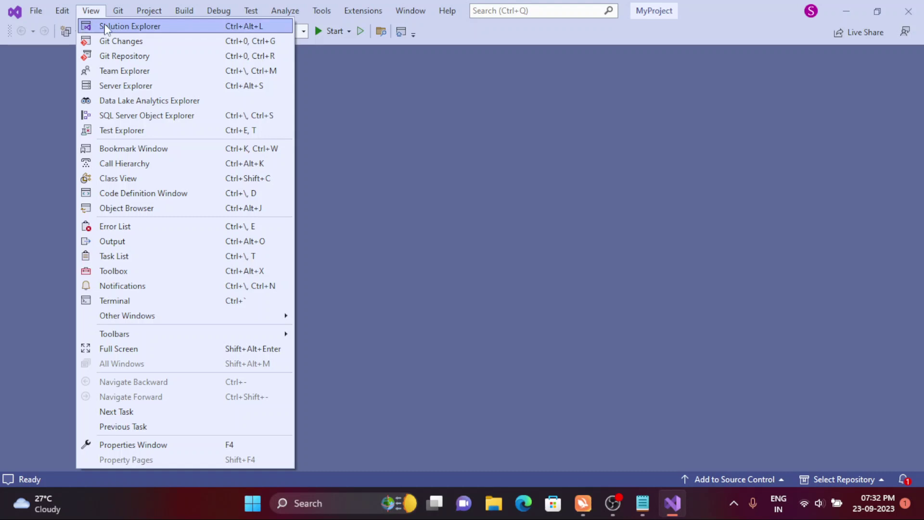
- Reopen Solution Explorer with MyProject expanded, and the Properties window showing MyProject
left_click(105, 29)
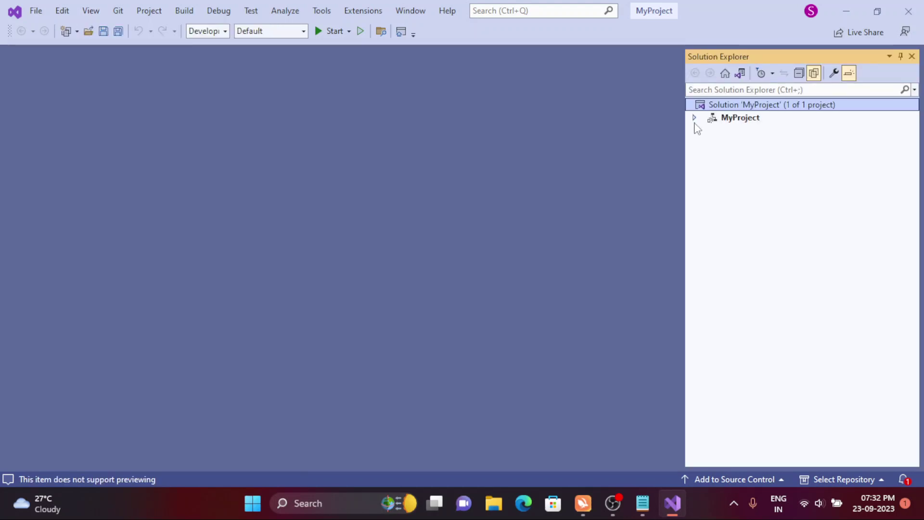
left_click(694, 118)
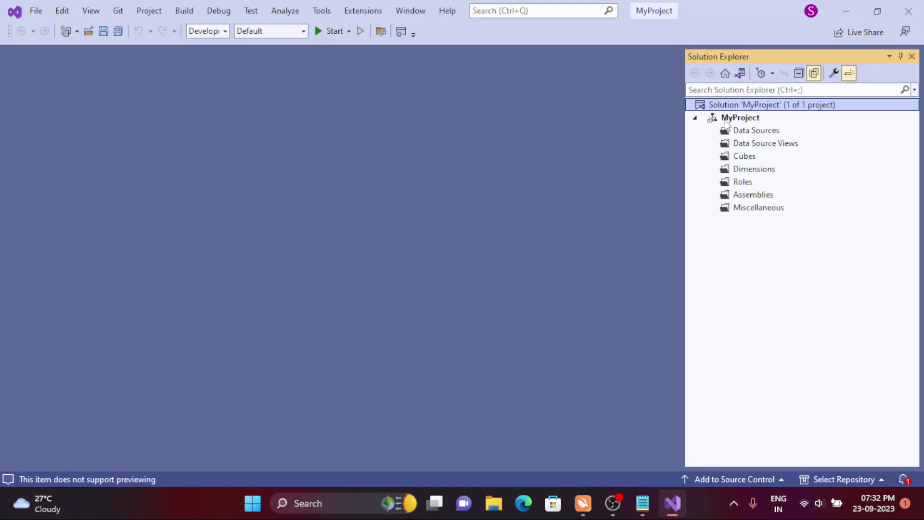
left_click(91, 11)
left_click(497, 205)
left_click(91, 11)
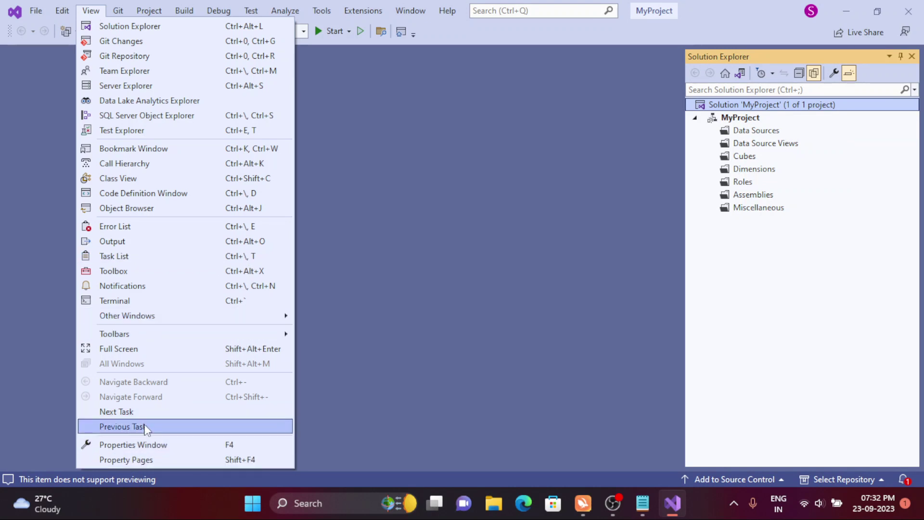
left_click(140, 444)
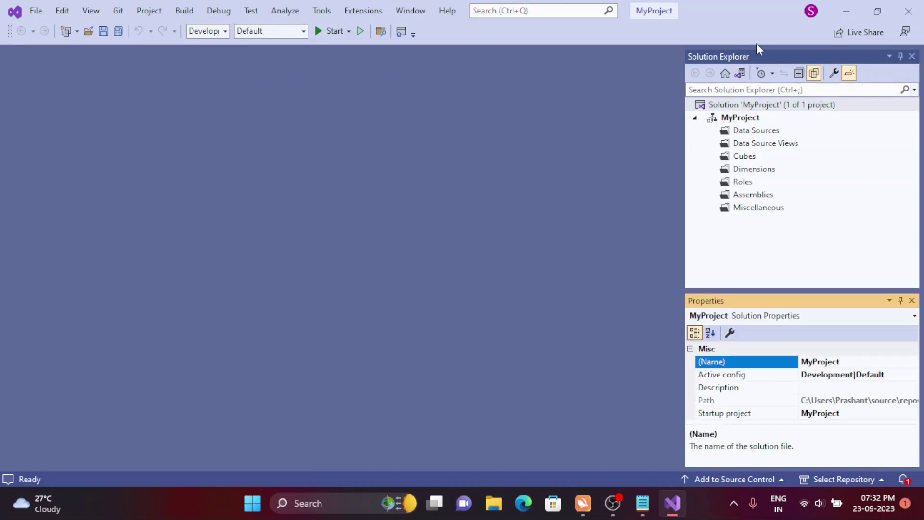
left_click(720, 119)
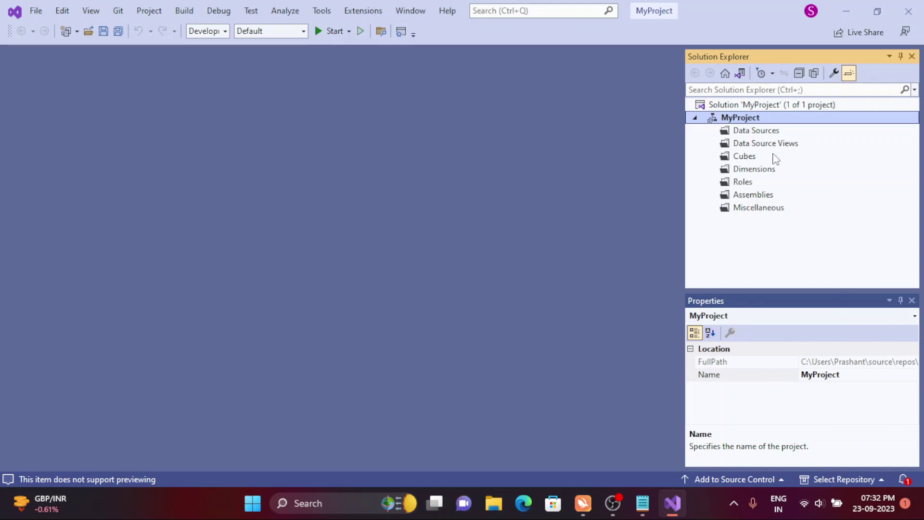
- Check MyProject's Deployment properties show server localhost and database MyProject, then cancel
right_click(748, 119)
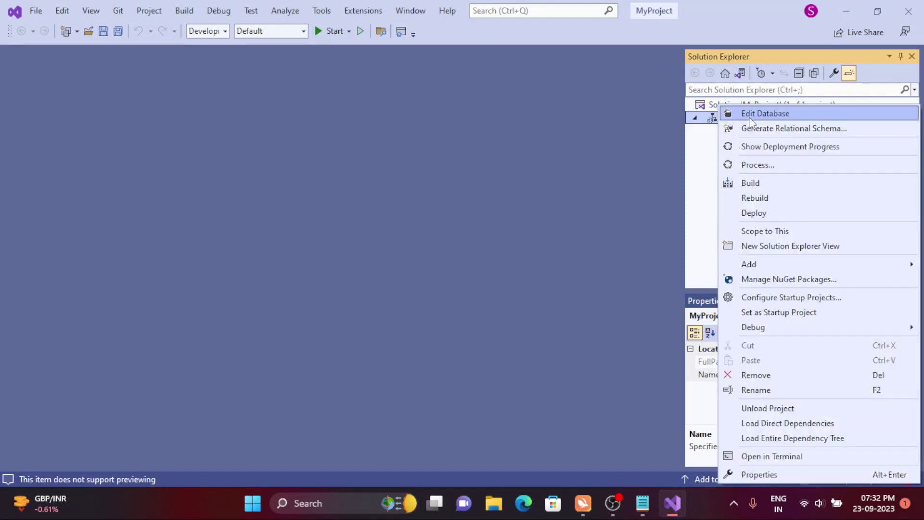
left_click(769, 471)
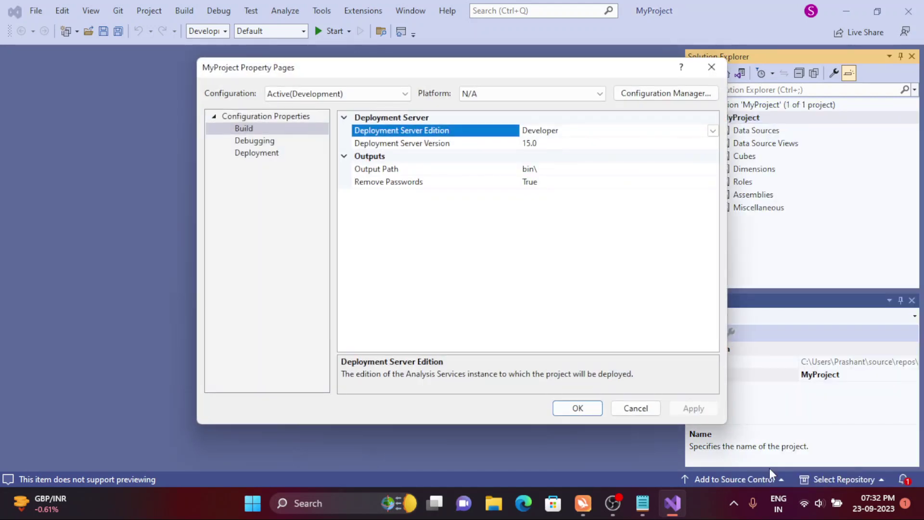
left_click(712, 68)
right_click(744, 118)
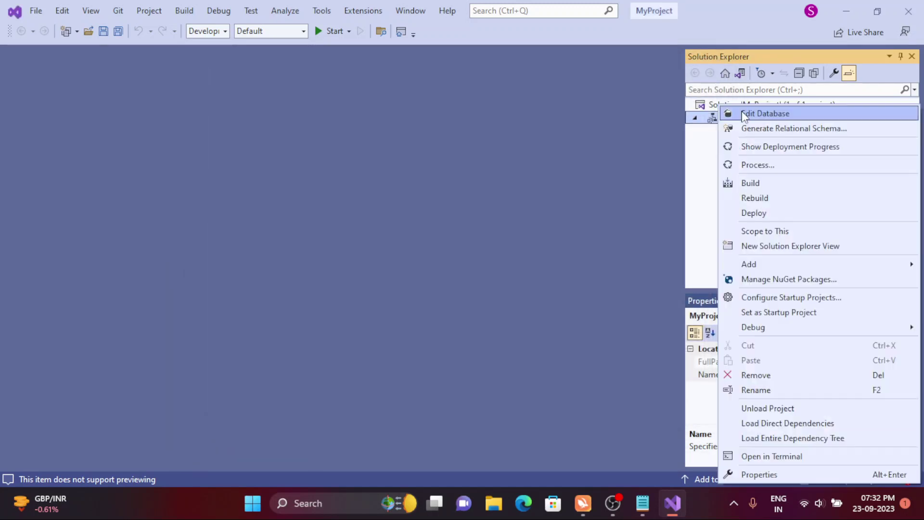
left_click(782, 479)
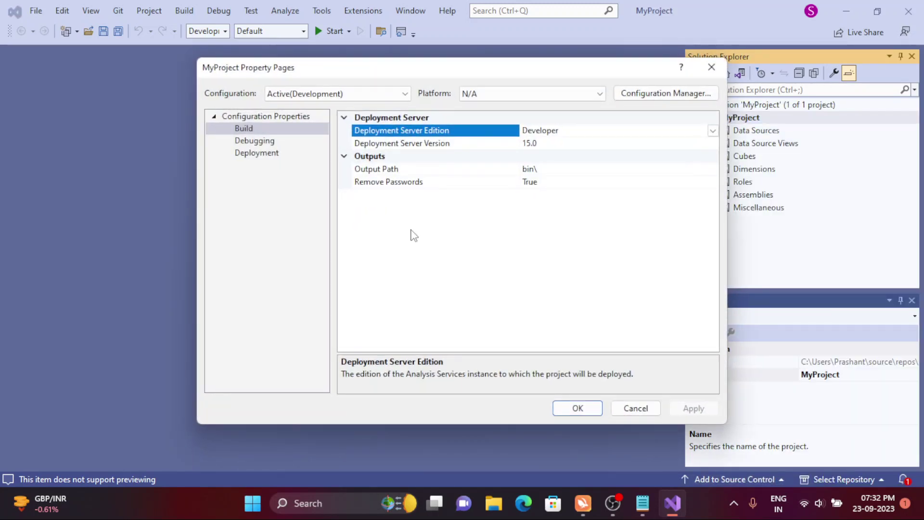
left_click(268, 158)
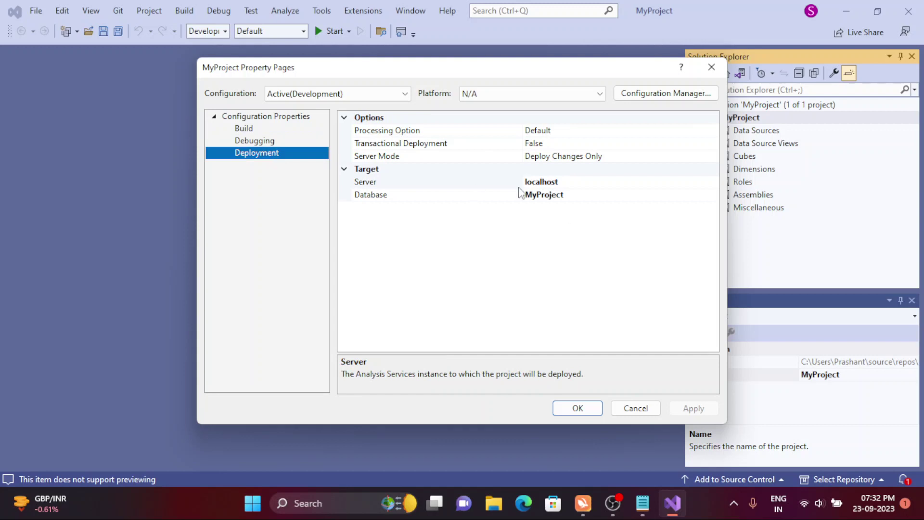
left_click(570, 180)
left_click_drag(571, 179, 473, 171)
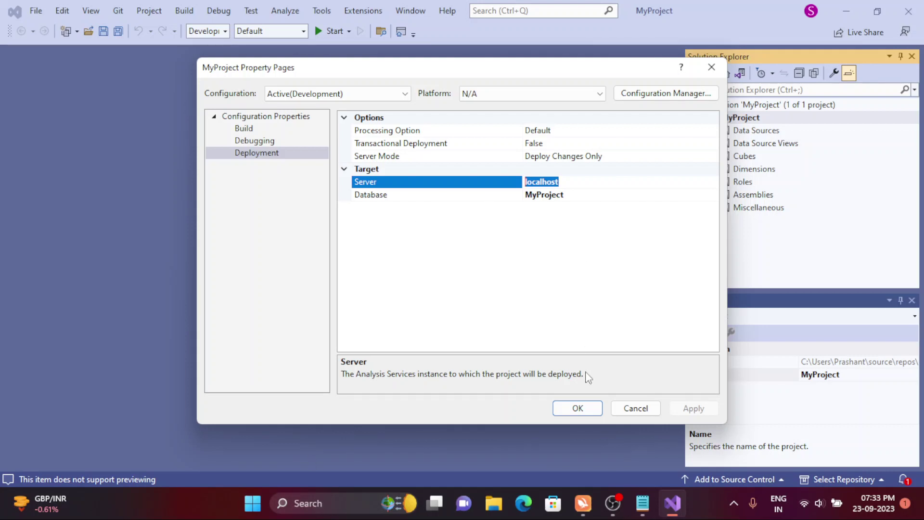
left_click(632, 409)
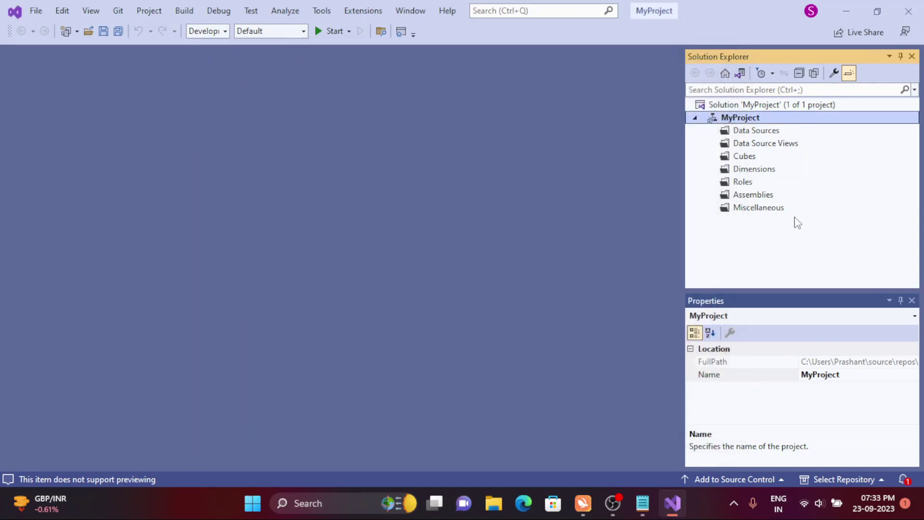
- Select MyProject's Data Sources folder and bring up its actions for a new data source
left_click(748, 131)
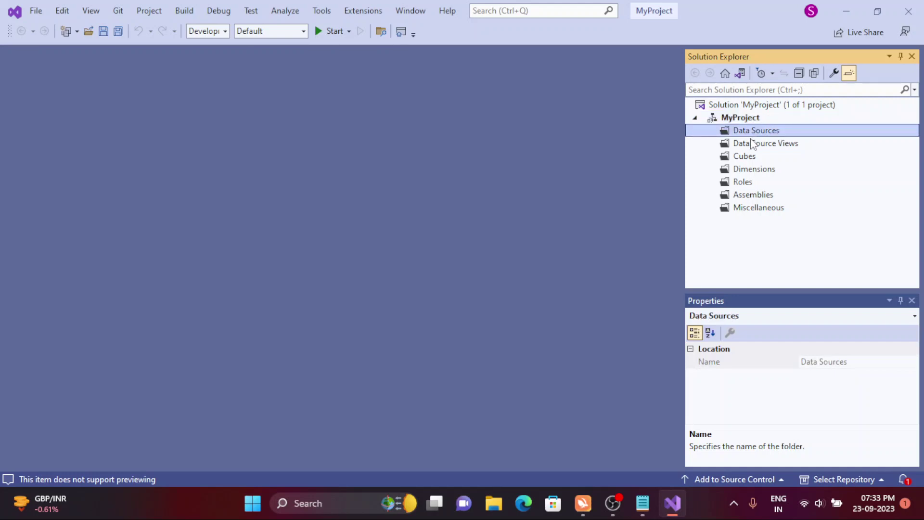
left_click(750, 142)
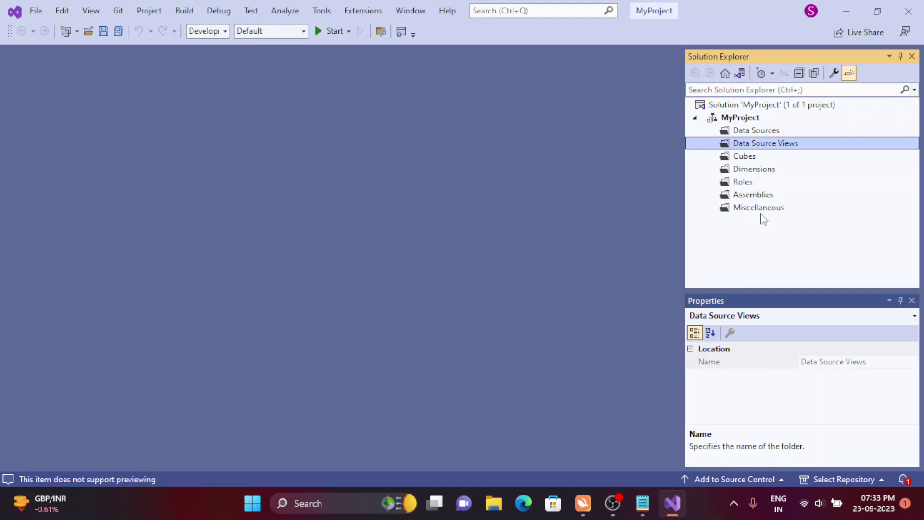
left_click(749, 135)
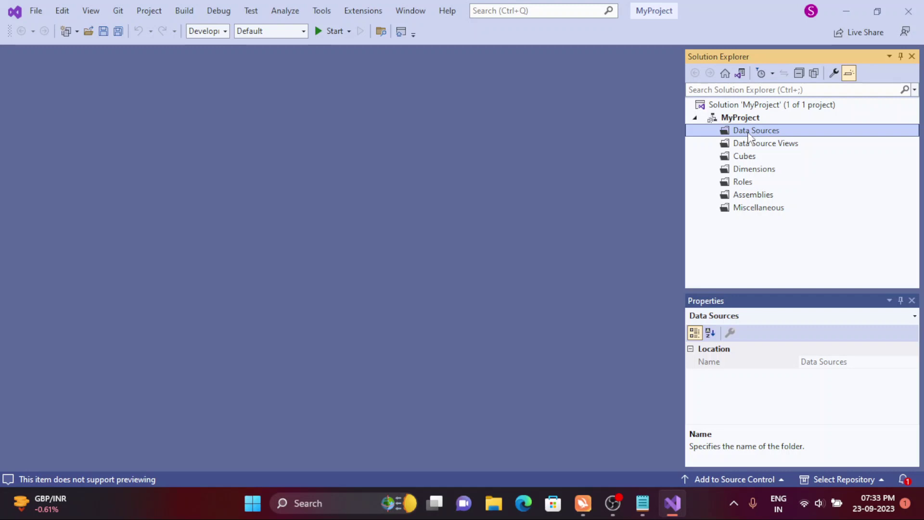
right_click(748, 137)
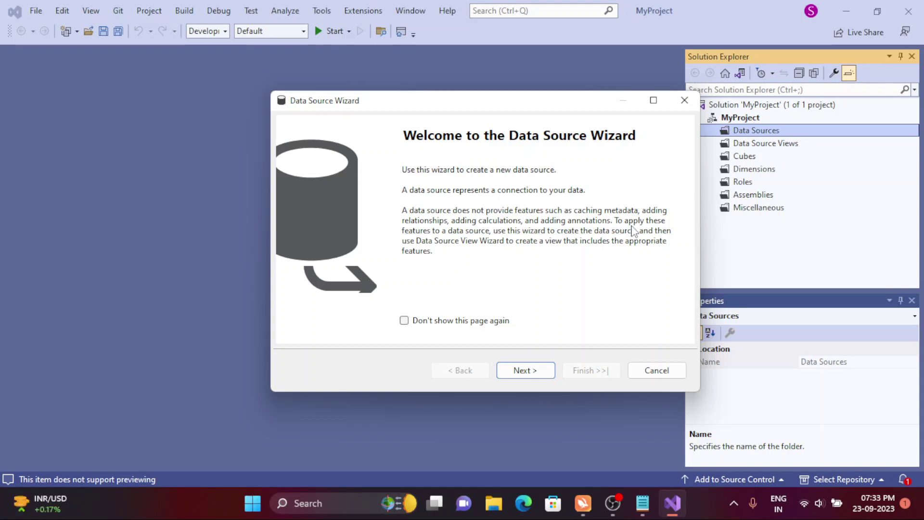
- Move past the wizard's welcome page and delete the existing DataWarehouse connection
left_click(518, 373)
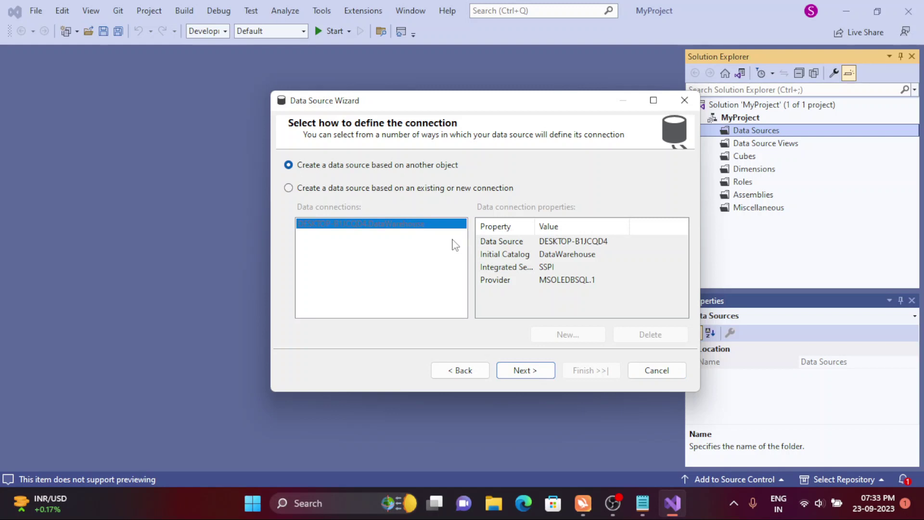
left_click(349, 189)
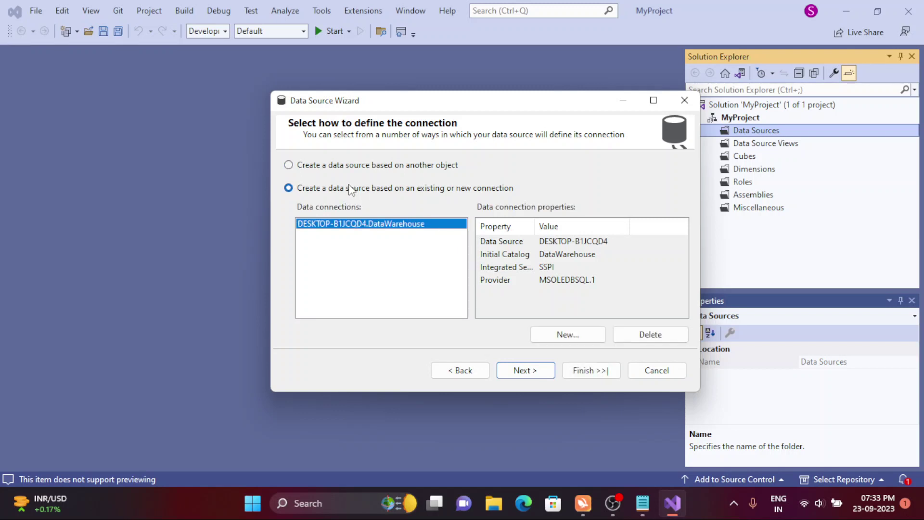
left_click(652, 333)
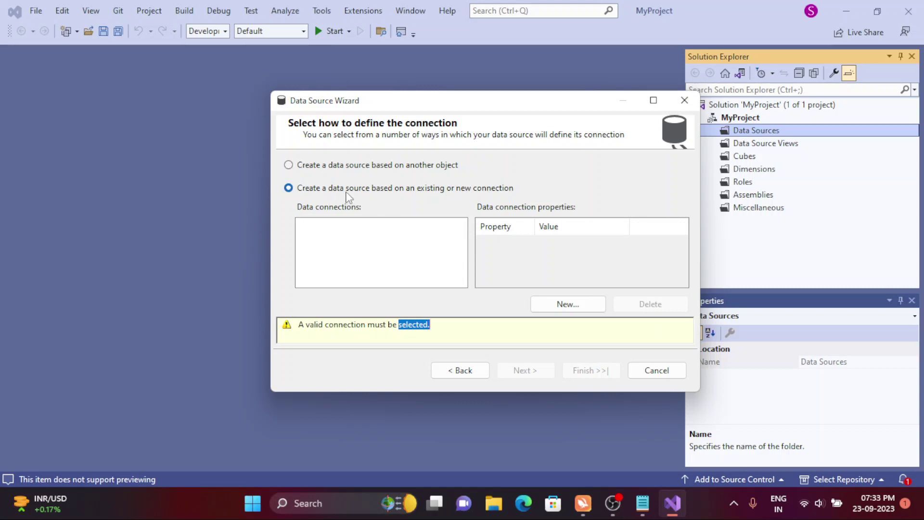
- Explore the other-object data source options, then return to 'existing or new connection'
left_click(290, 166)
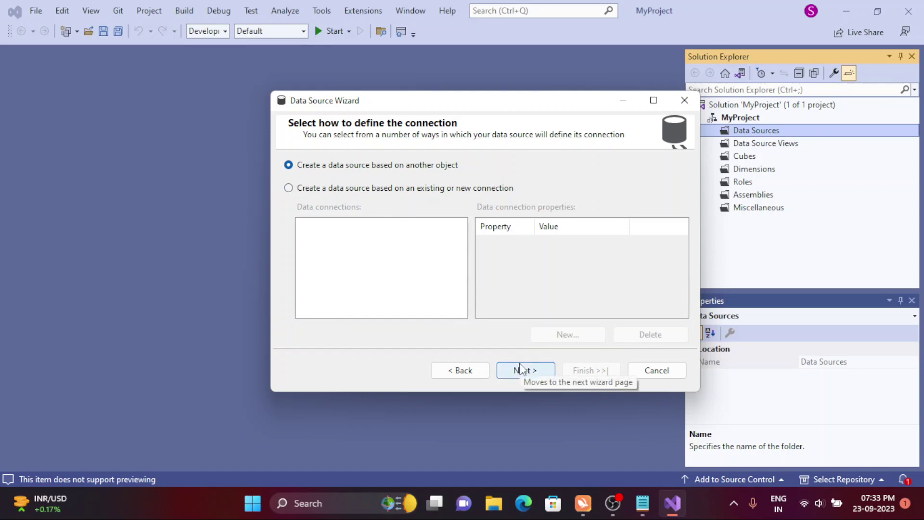
left_click(520, 369)
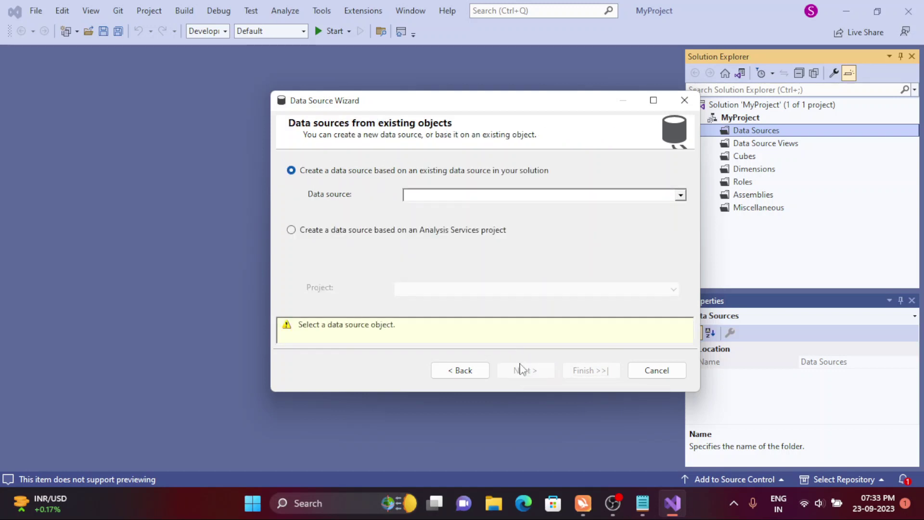
left_click(391, 230)
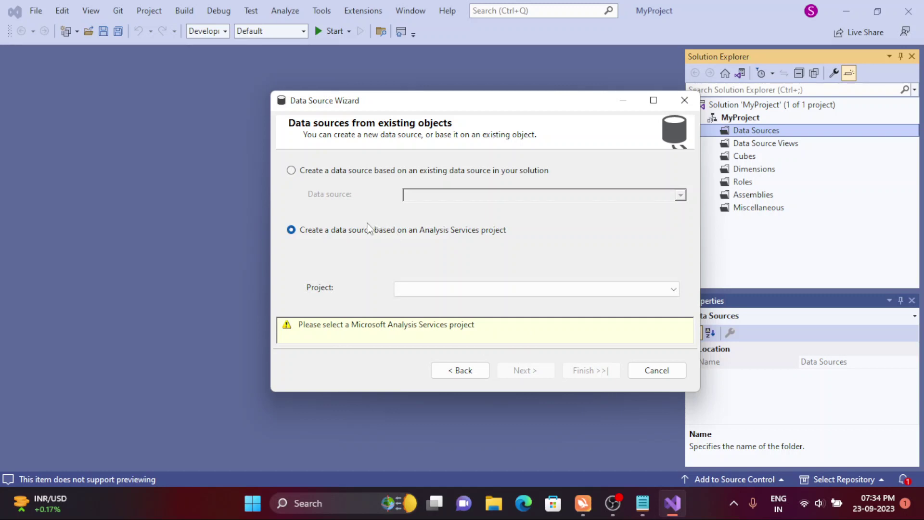
left_click(307, 173)
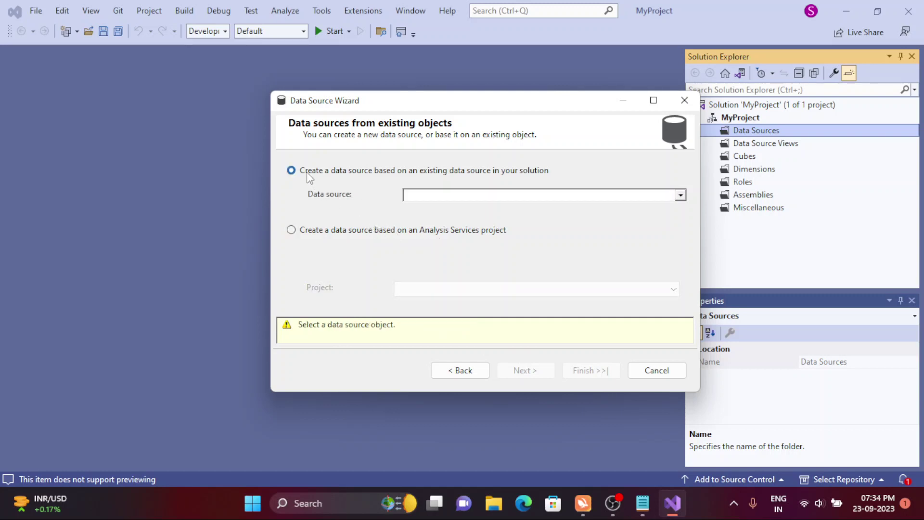
left_click(680, 198)
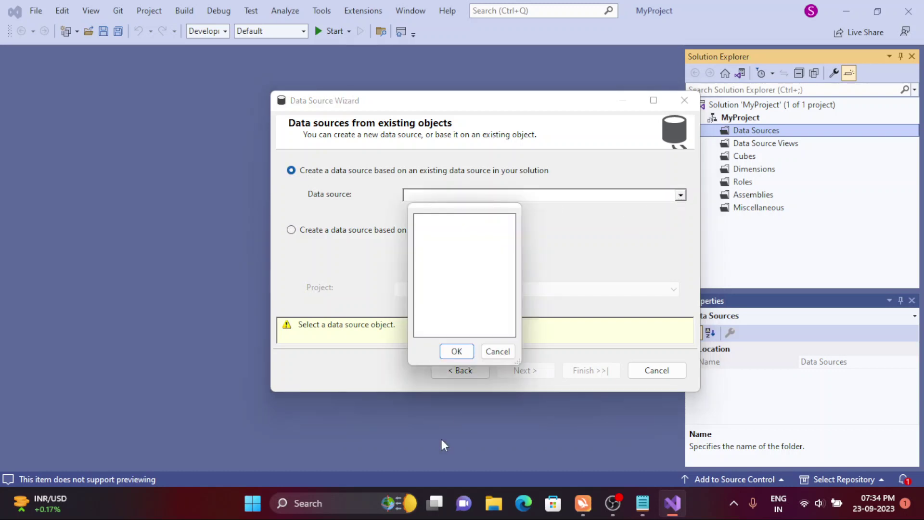
left_click(497, 351)
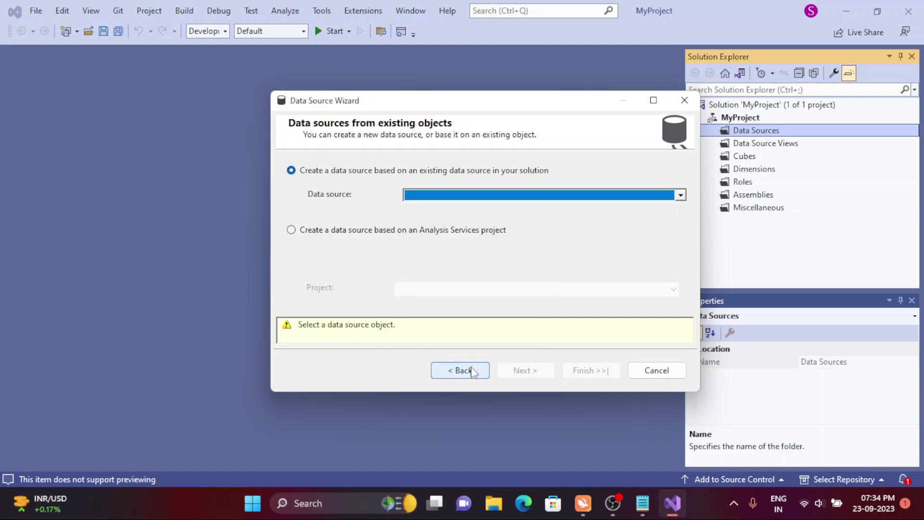
left_click(471, 371)
left_click(316, 166)
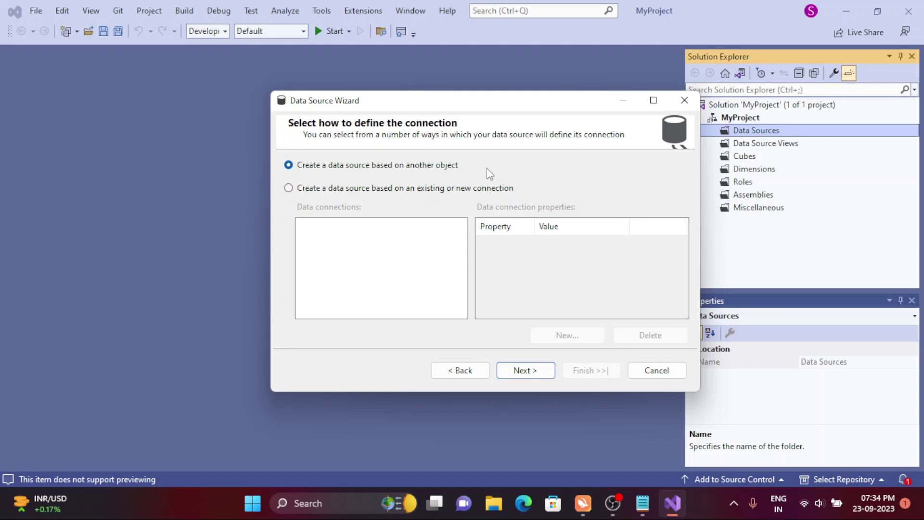
left_click(359, 188)
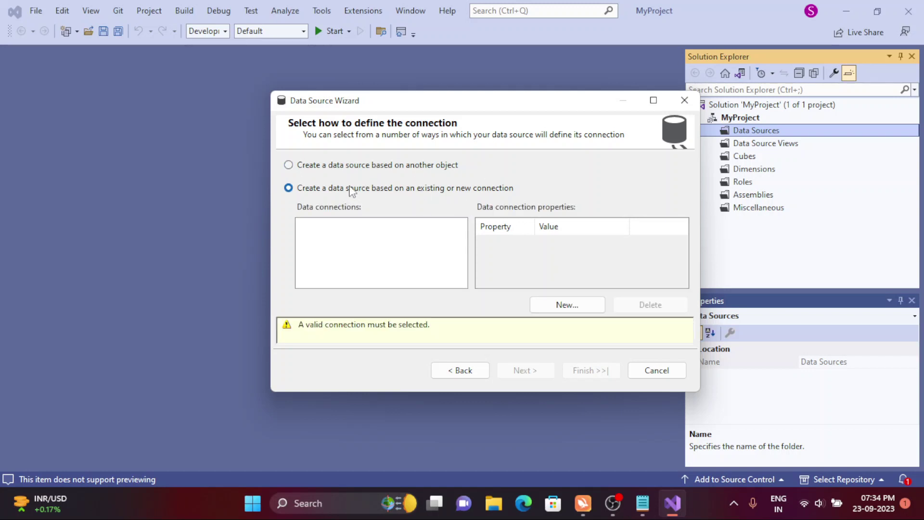
- Start a new connection with the Native OLE DB\Microsoft OLE DB Driver for SQL Server provider
left_click(542, 310)
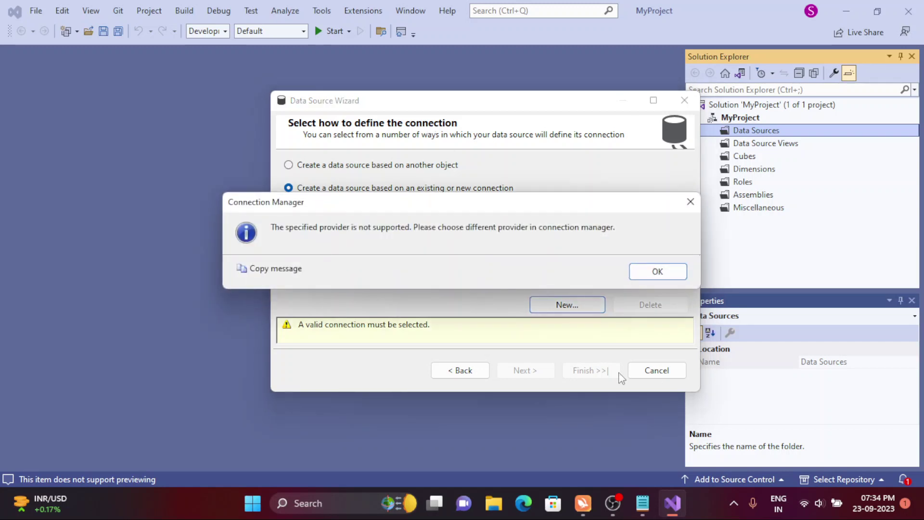
left_click(658, 271)
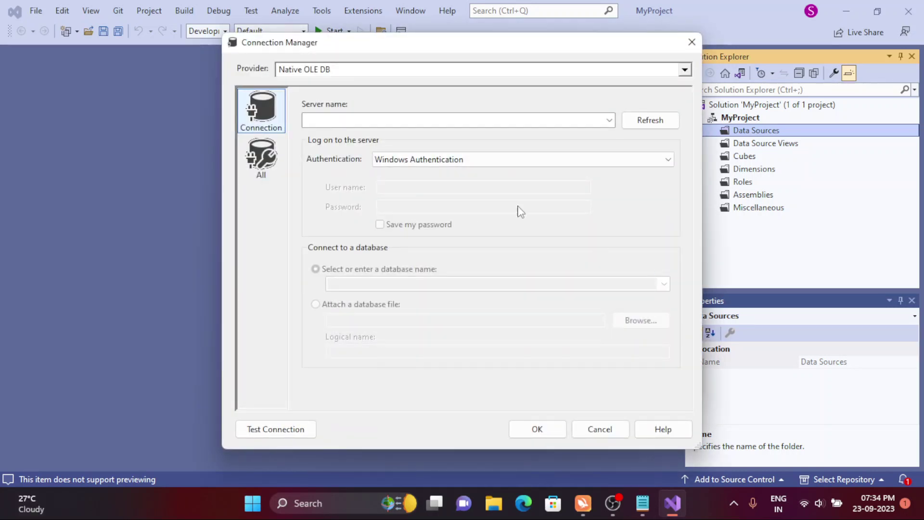
left_click(351, 71)
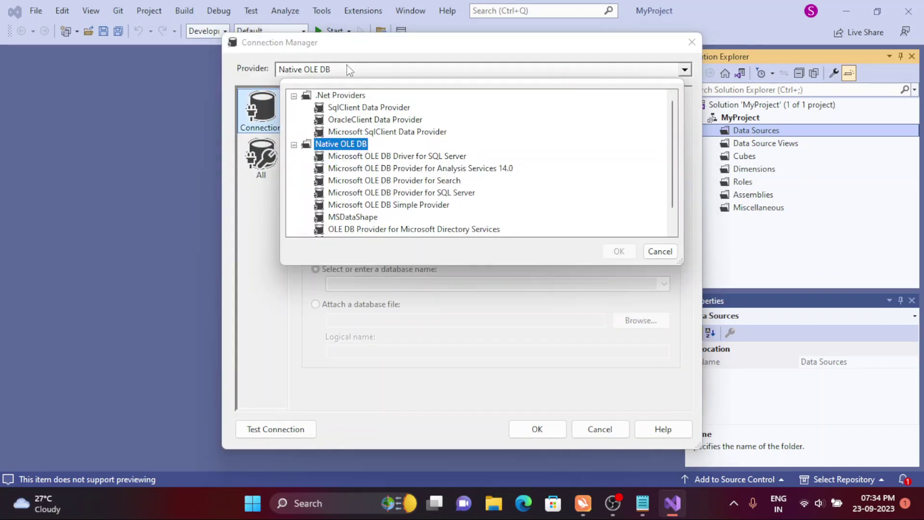
double_click(391, 156)
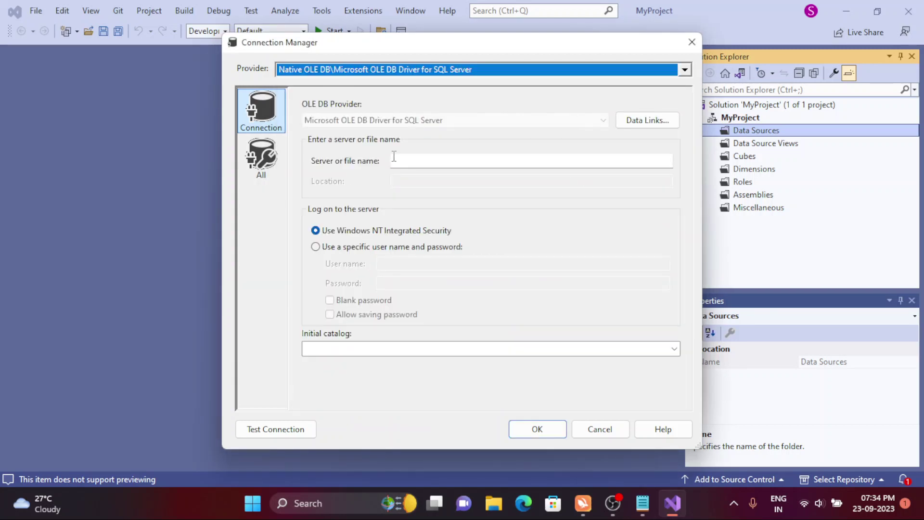
left_click(393, 157)
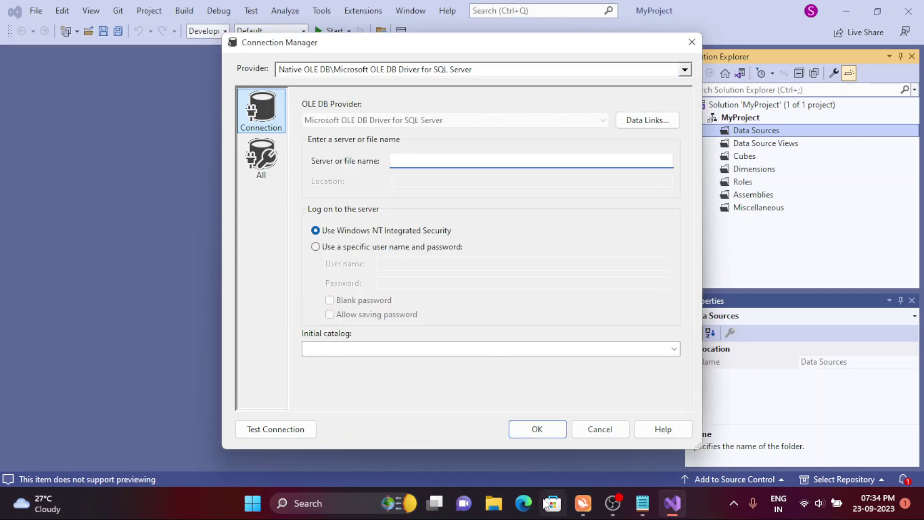
- Launch SQL Server Management Studio from Windows search, skipping crashed-file recovery
left_click(341, 499)
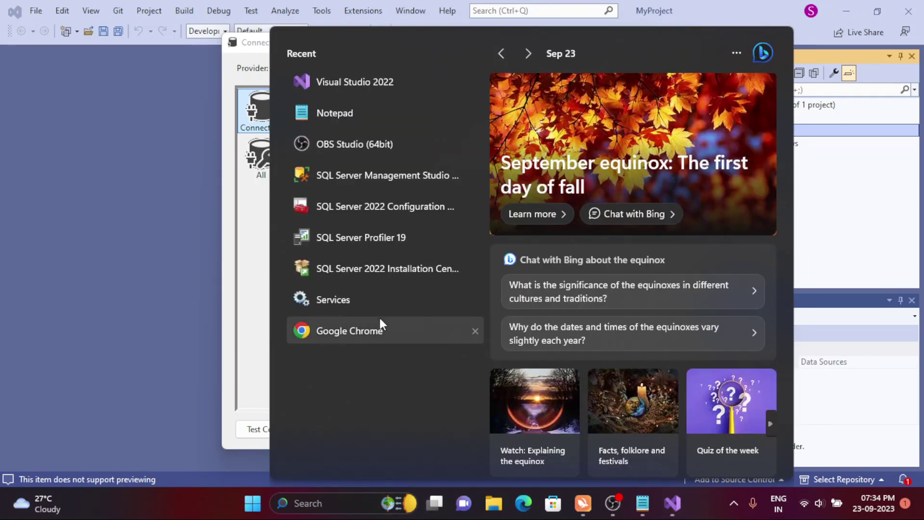
left_click(372, 171)
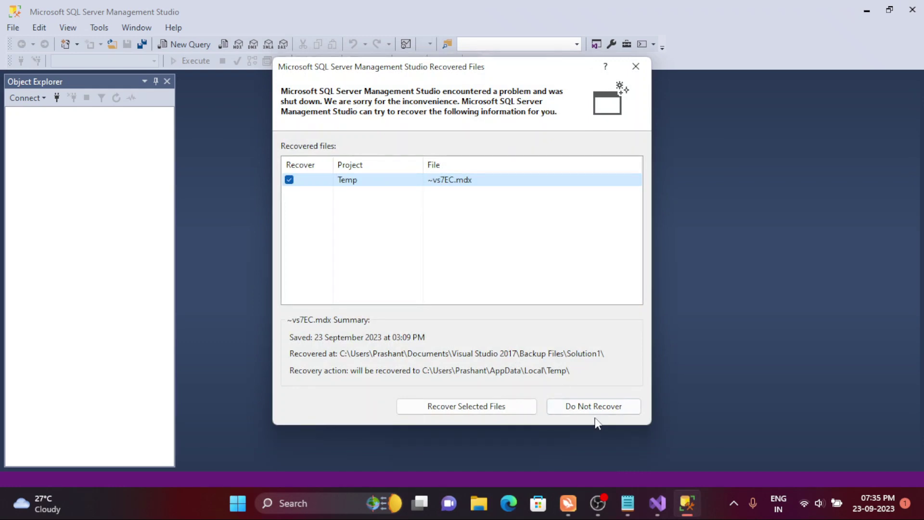
left_click(594, 407)
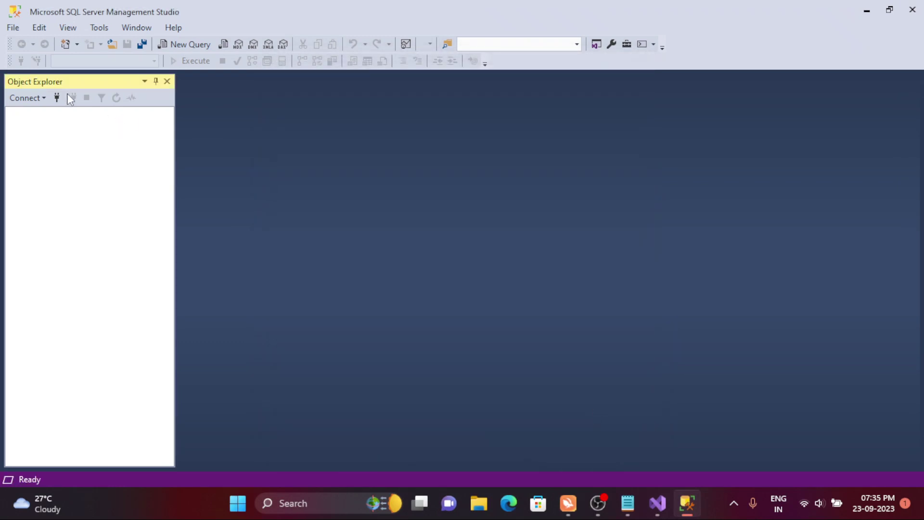
- Connect to the local Database Engine server using Windows Authentication
left_click(56, 97)
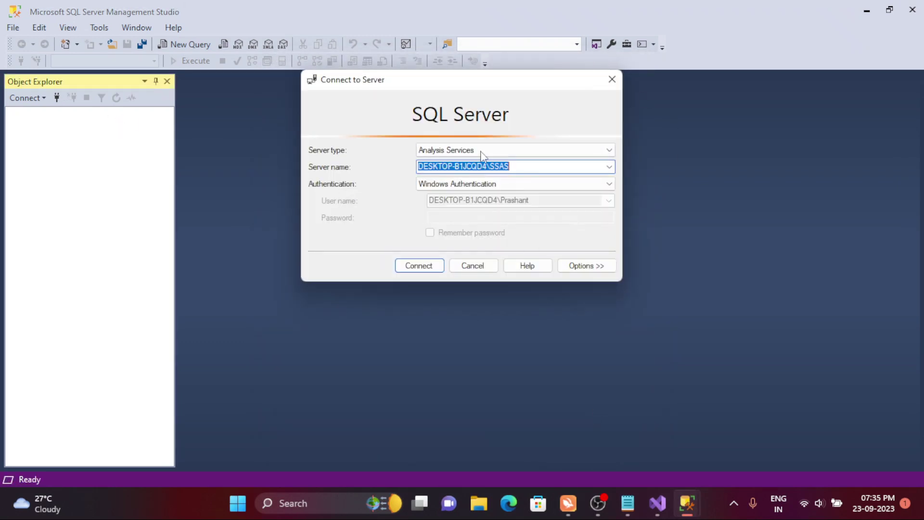
left_click(481, 151)
left_click(455, 162)
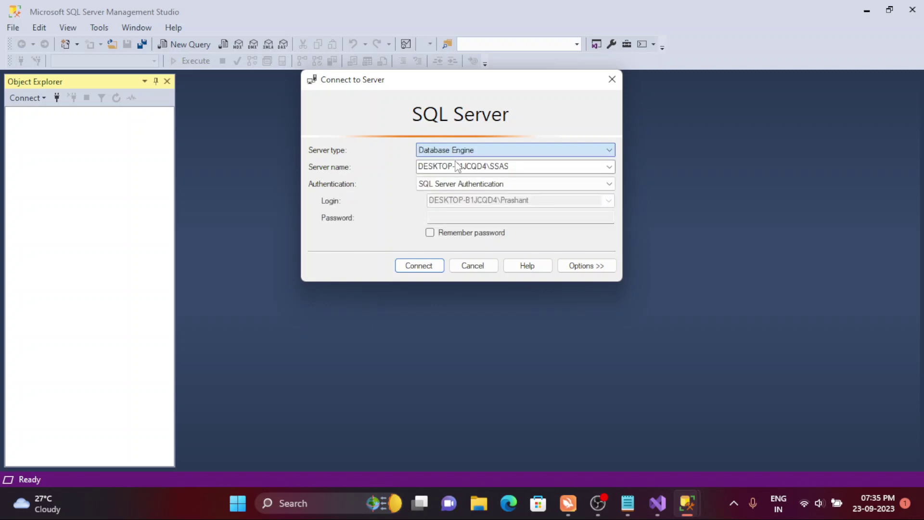
left_click(510, 167)
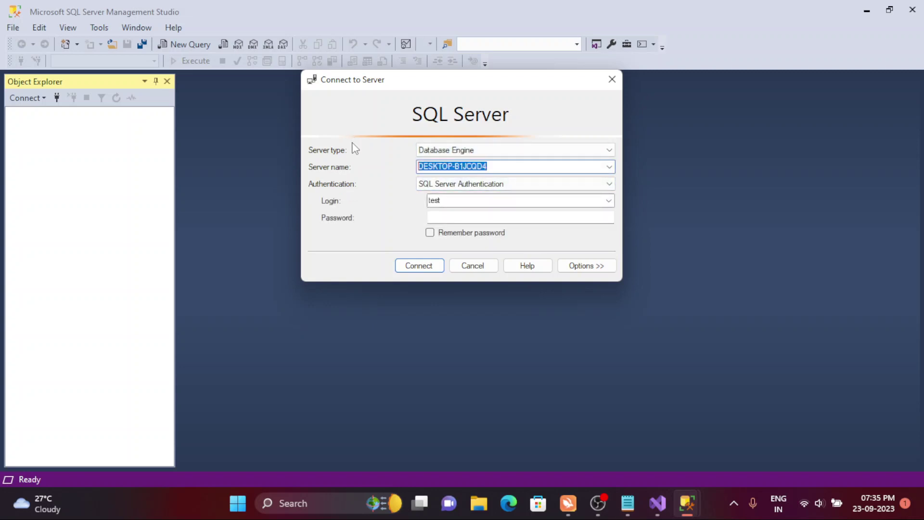
left_click(520, 187)
left_click(483, 196)
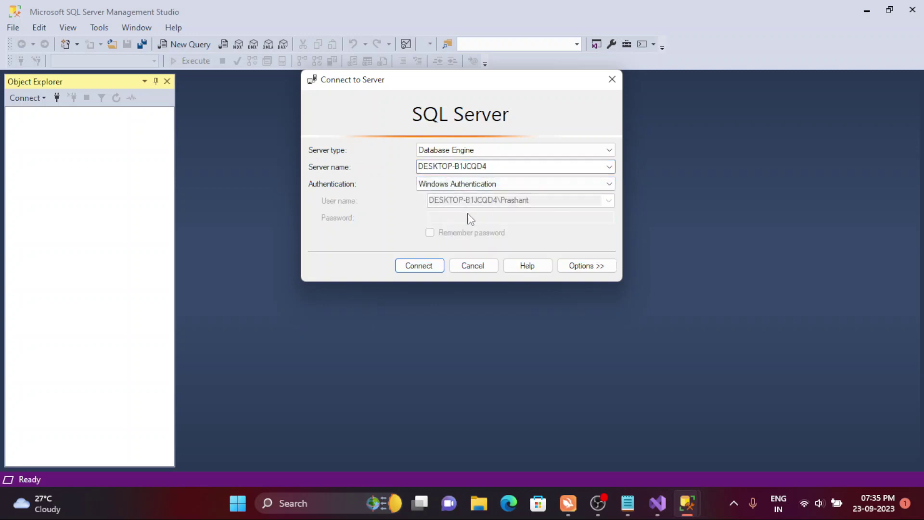
left_click(440, 265)
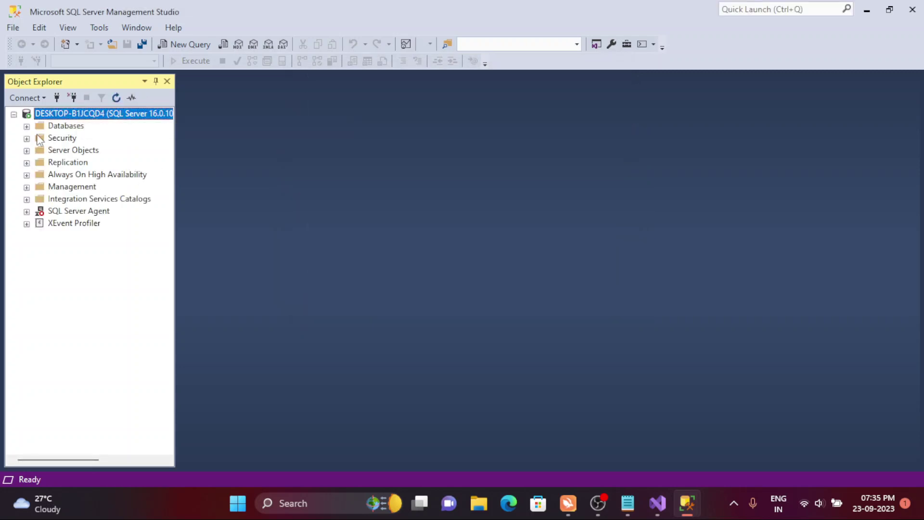
- Expand Databases to find DataWarehouse, then go back to Visual Studio
left_click(29, 127)
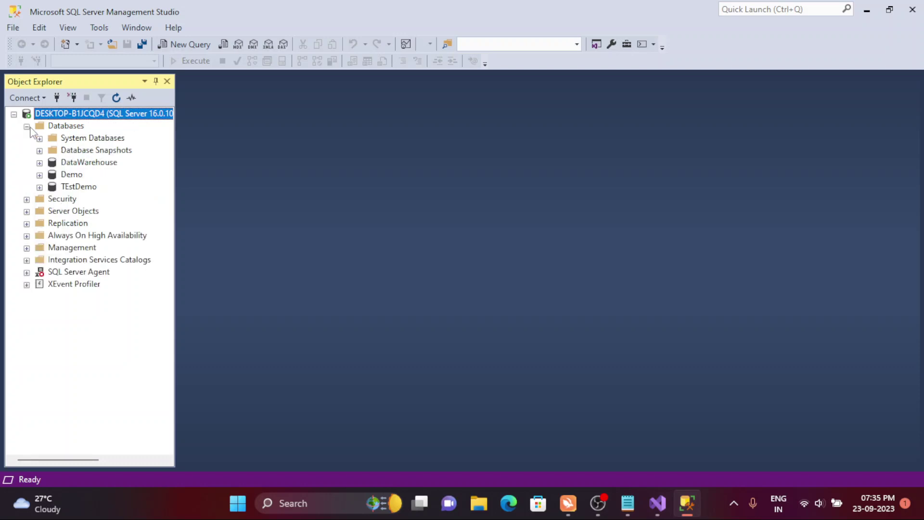
left_click(89, 165)
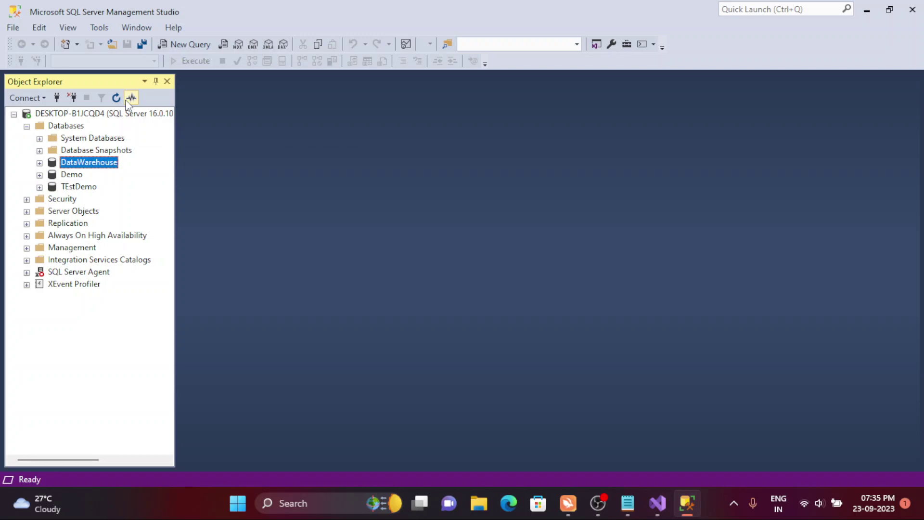
left_click(62, 113)
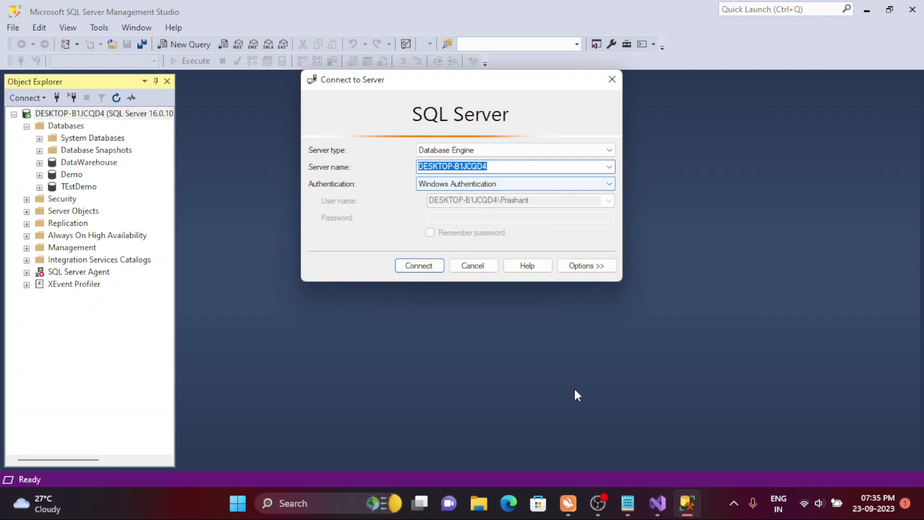
left_click(657, 502)
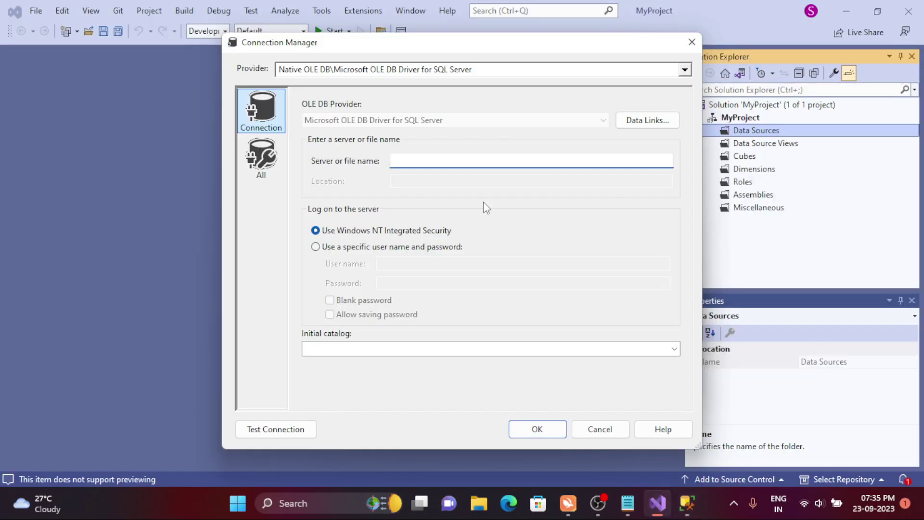
- Paste the server name, enter a SQL login user name and password, and allow saving the password
type("DESKTOP-B1JCQD4")
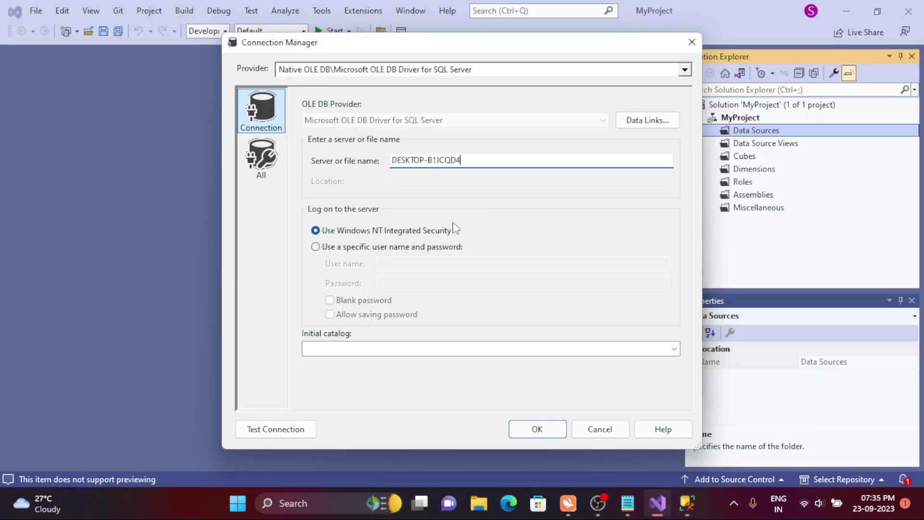
left_click(439, 247)
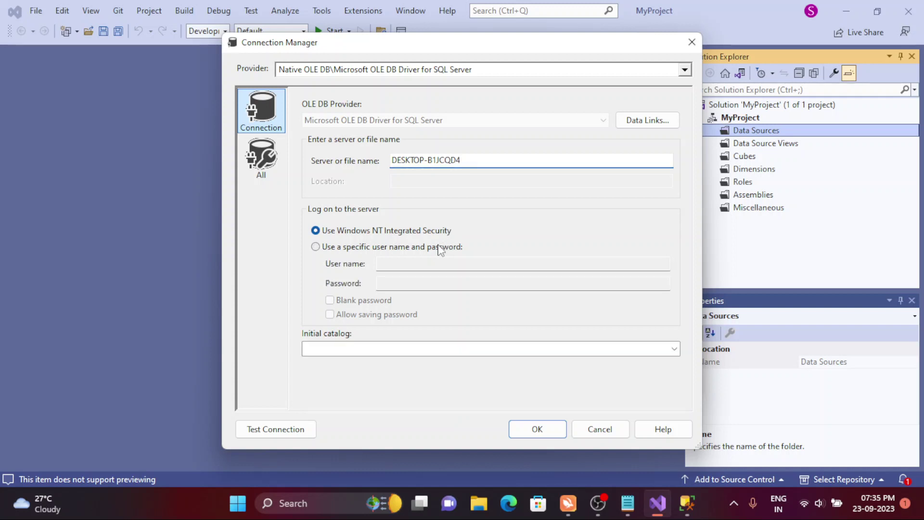
left_click(422, 265)
type("test")
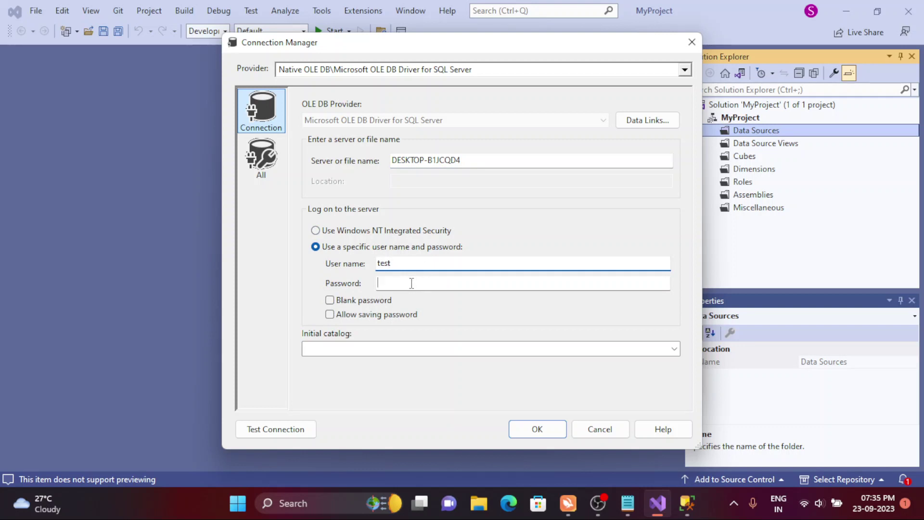
left_click(412, 283)
type("tes")
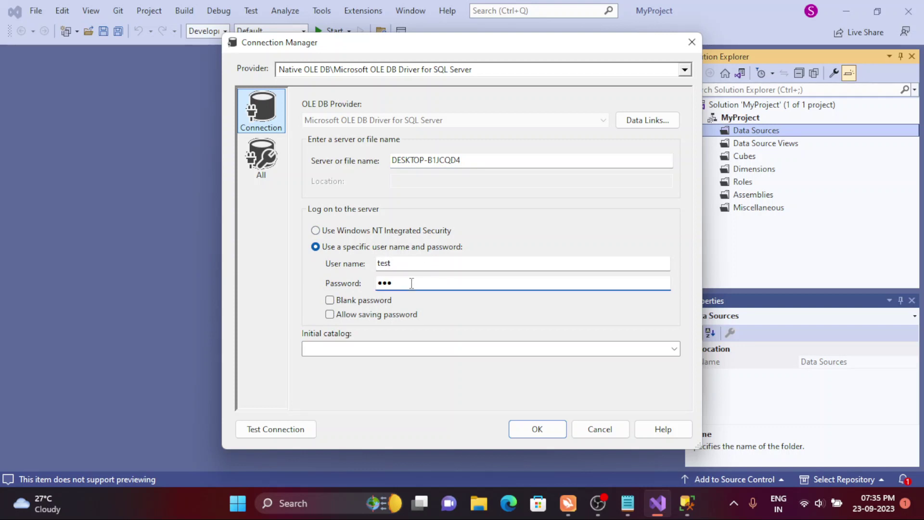
left_click(384, 232)
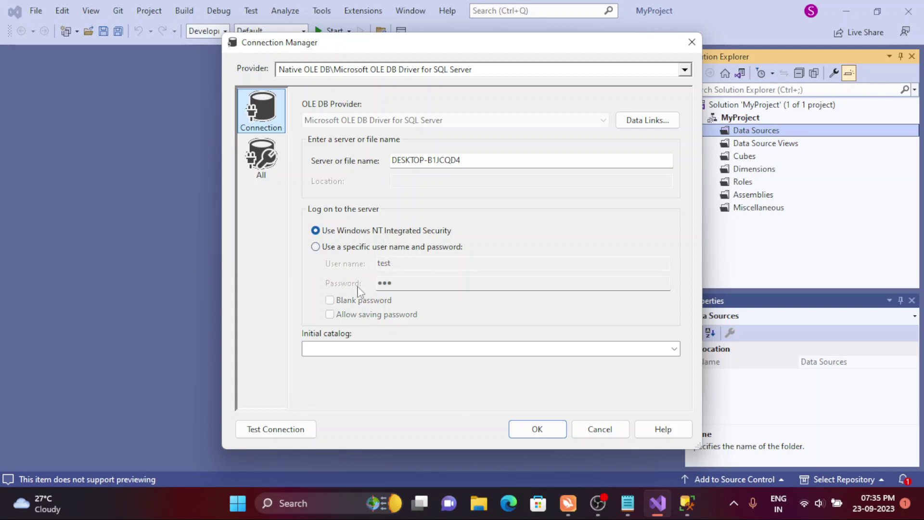
left_click(337, 246)
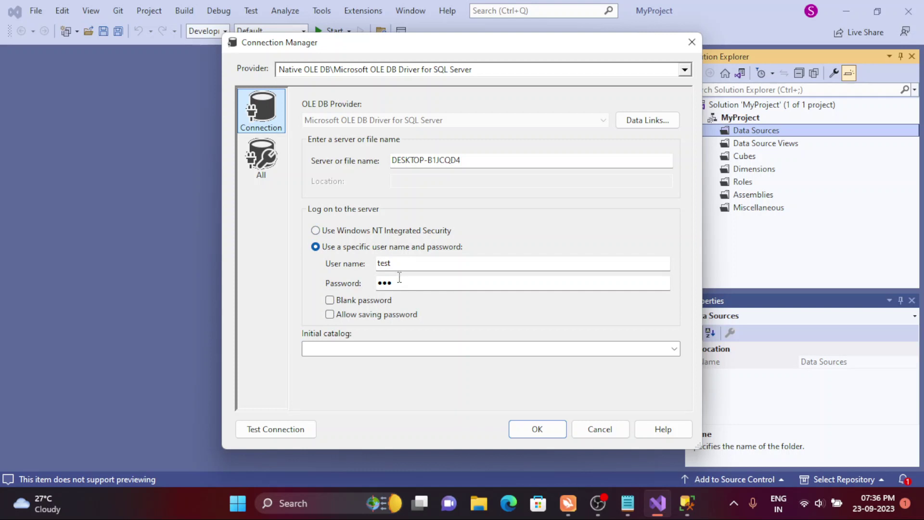
left_click(358, 318)
- Choose DataWarehouse as the initial database, test the connection successfully, and save it
left_click(674, 349)
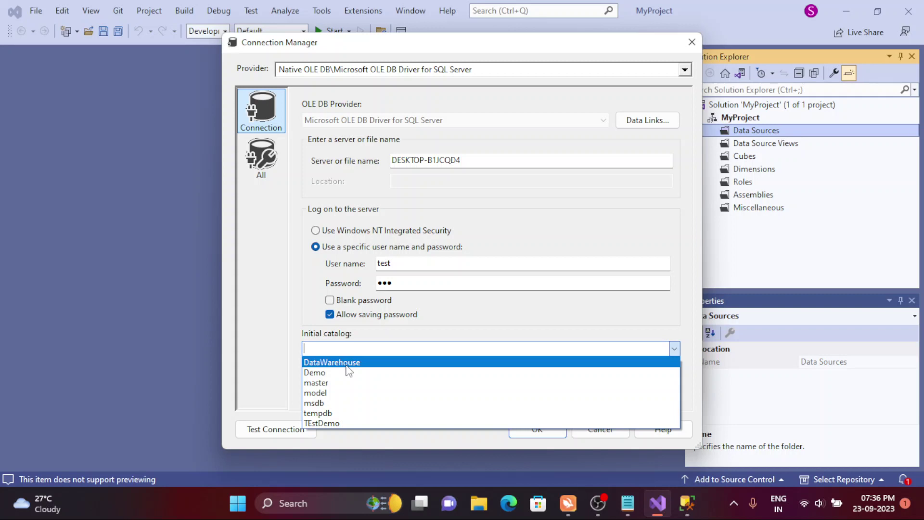
left_click(347, 370)
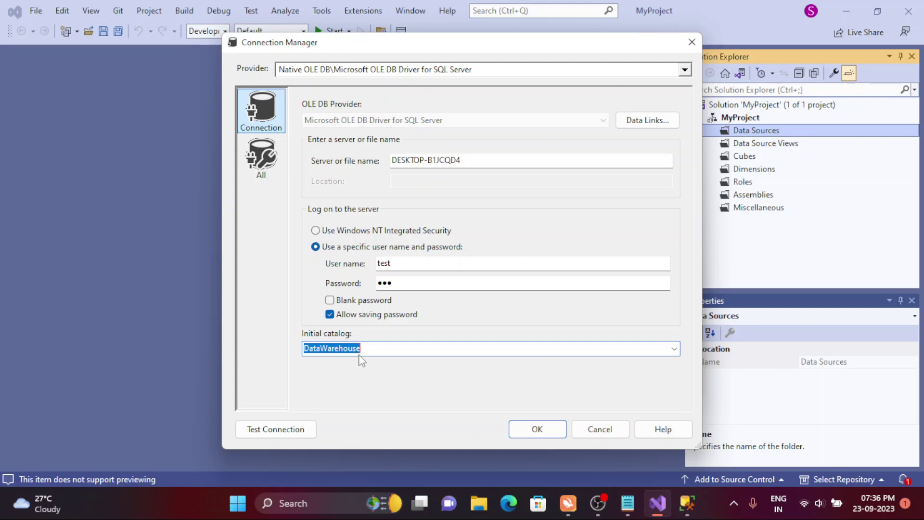
left_click(374, 352)
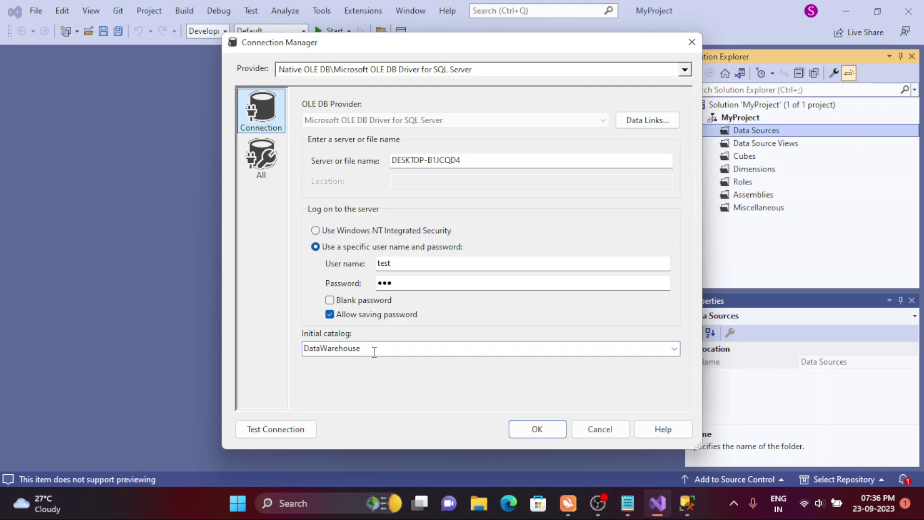
left_click(252, 427)
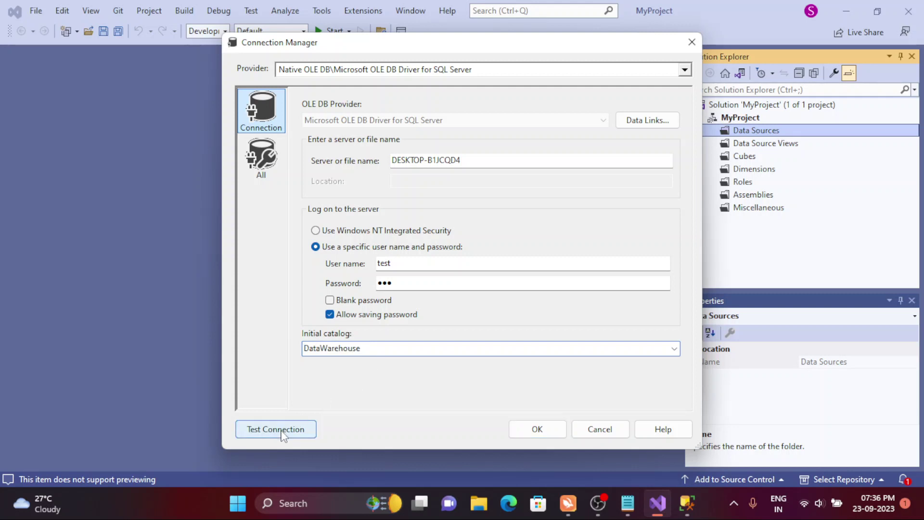
left_click(650, 268)
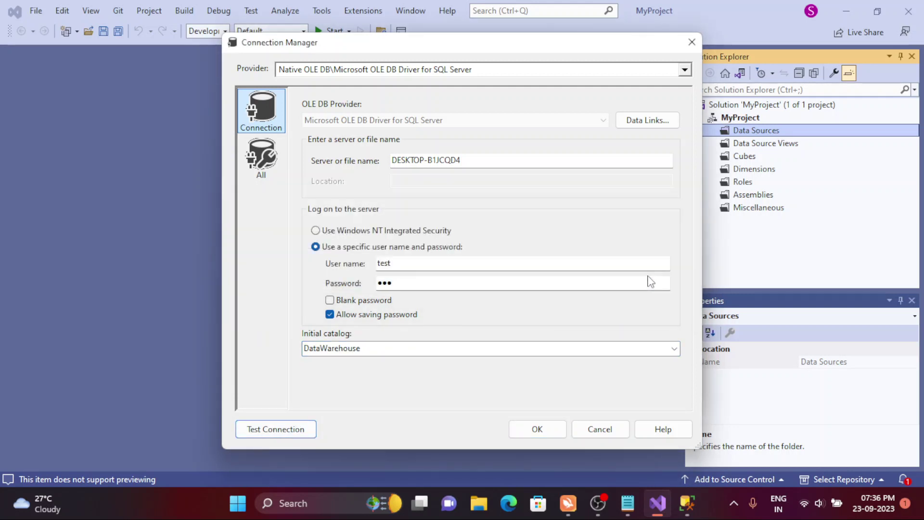
left_click(529, 439)
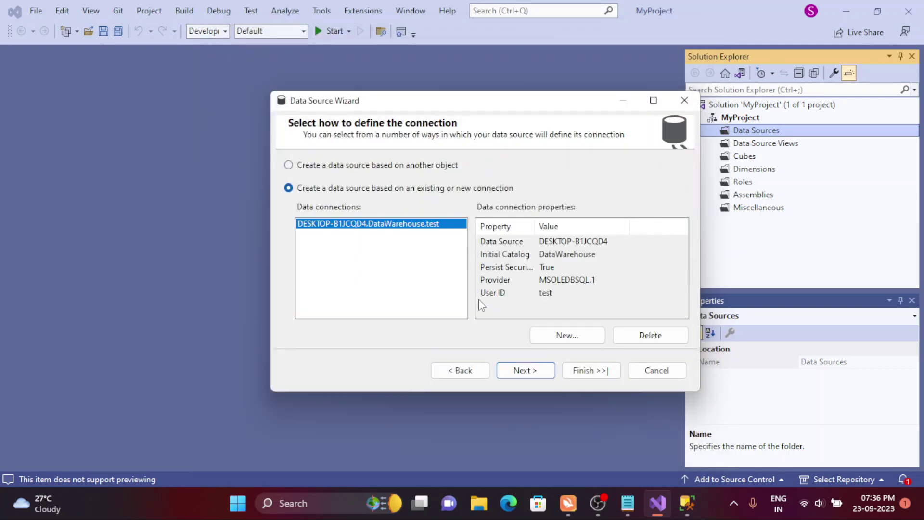
- Complete the data source wizard with Inherit impersonation, keeping the name Data Warehouse
left_click(527, 370)
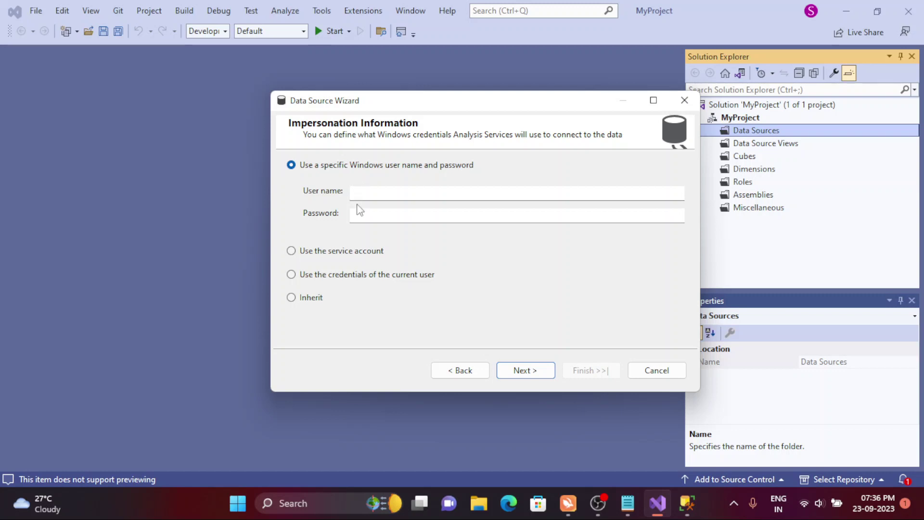
left_click(362, 276)
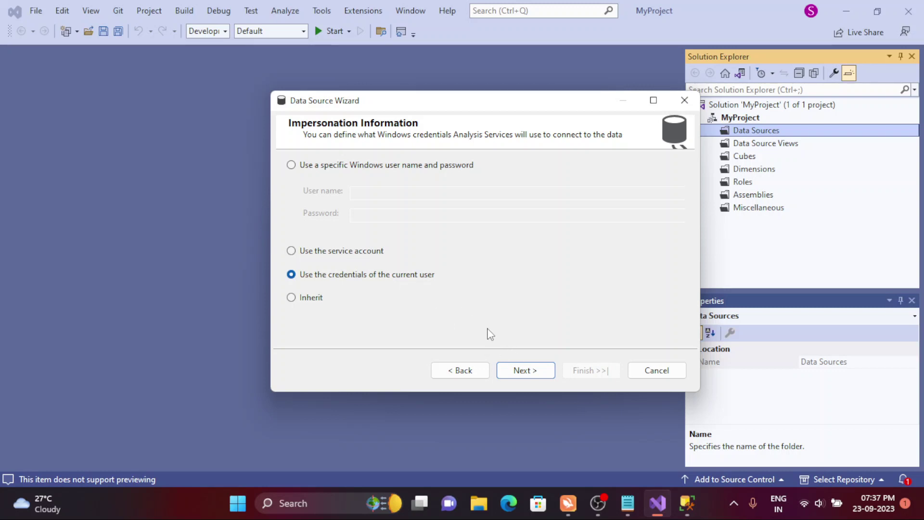
left_click(525, 370)
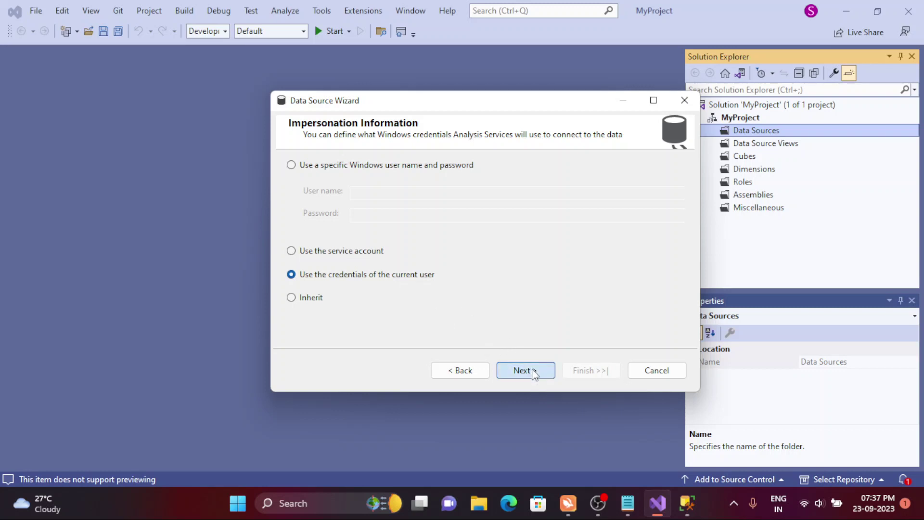
left_click(480, 372)
left_click(310, 299)
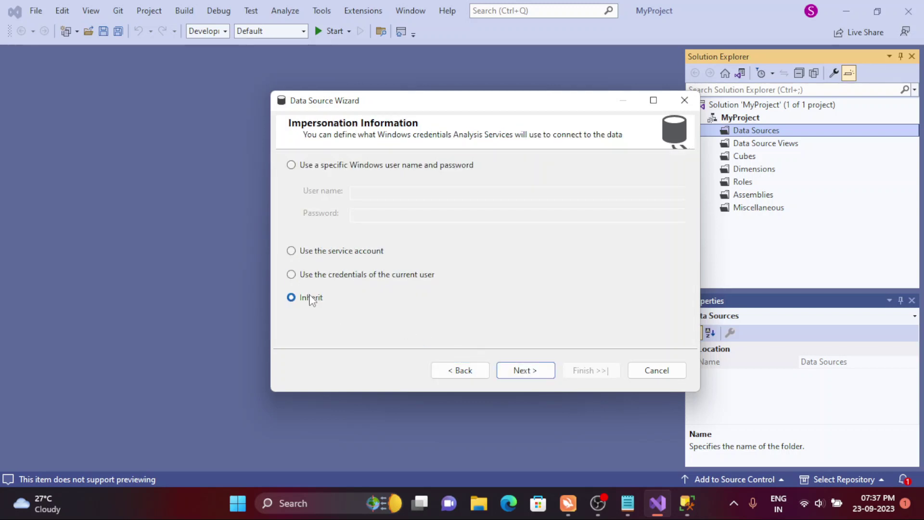
left_click(524, 371)
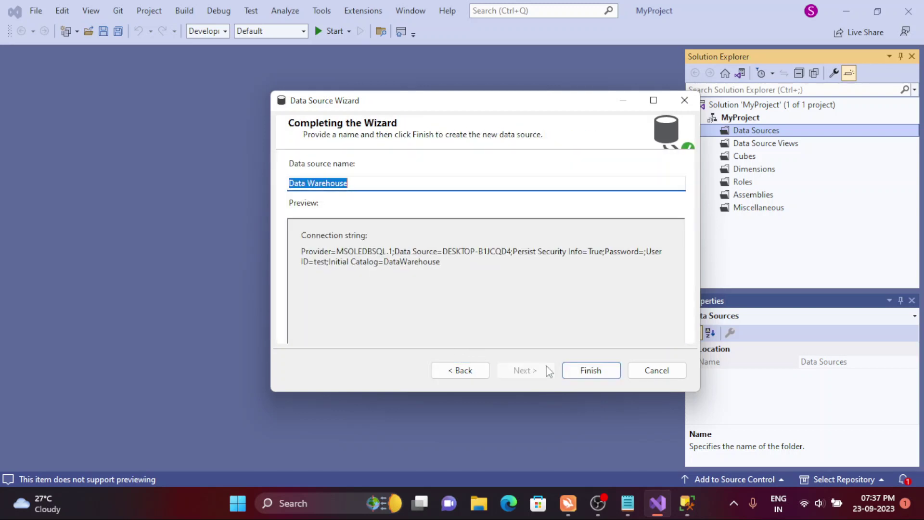
left_click(588, 370)
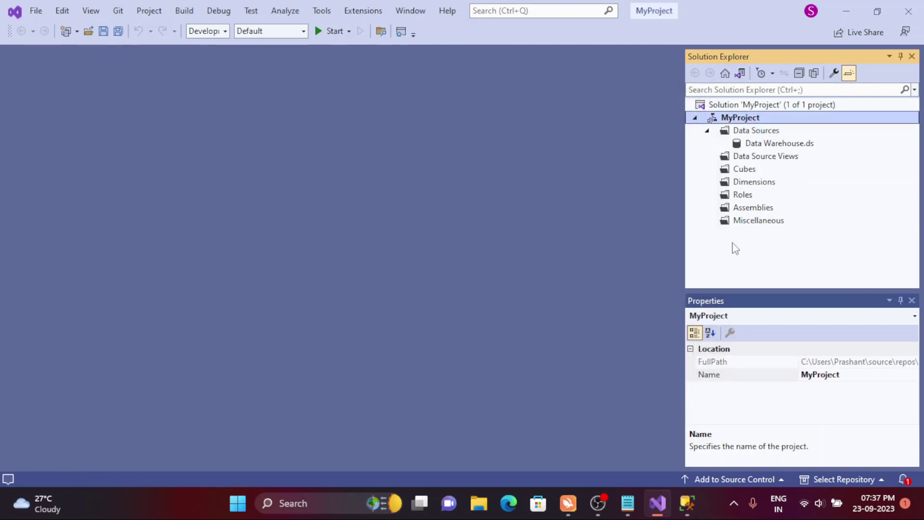
left_click(757, 147)
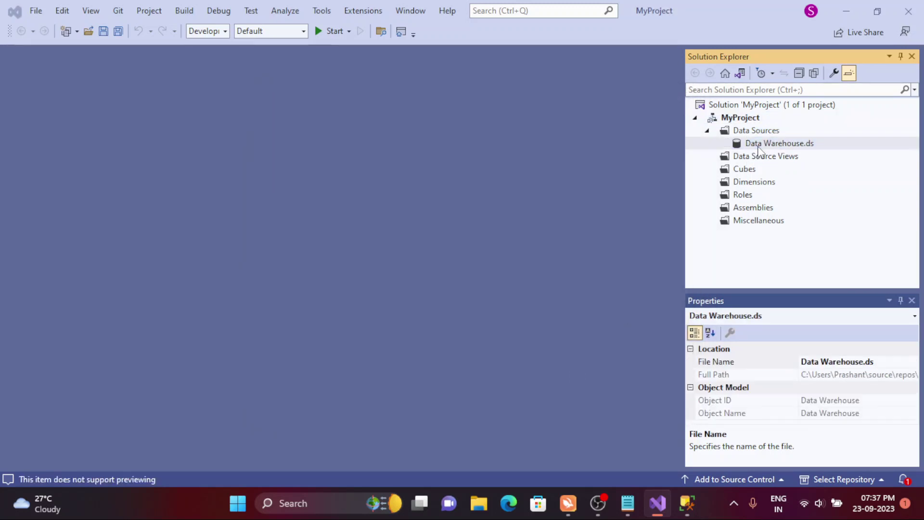
double_click(757, 147)
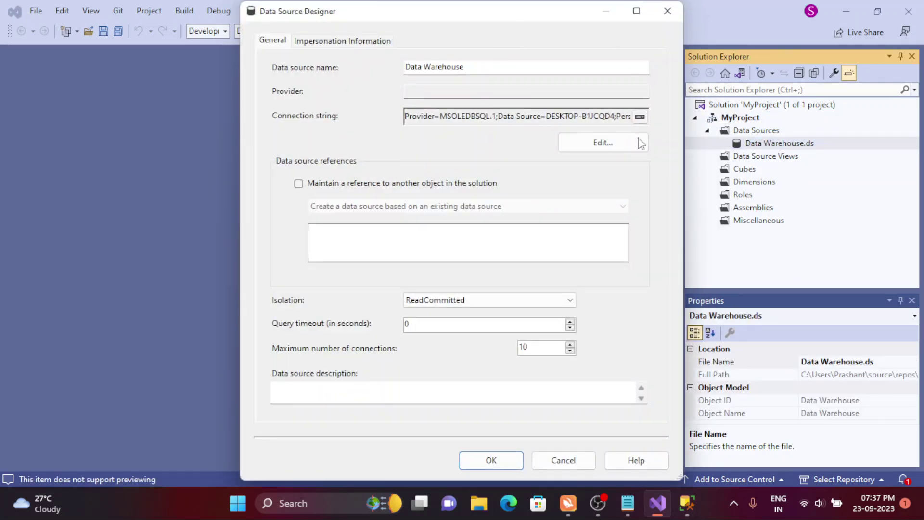
left_click(668, 12)
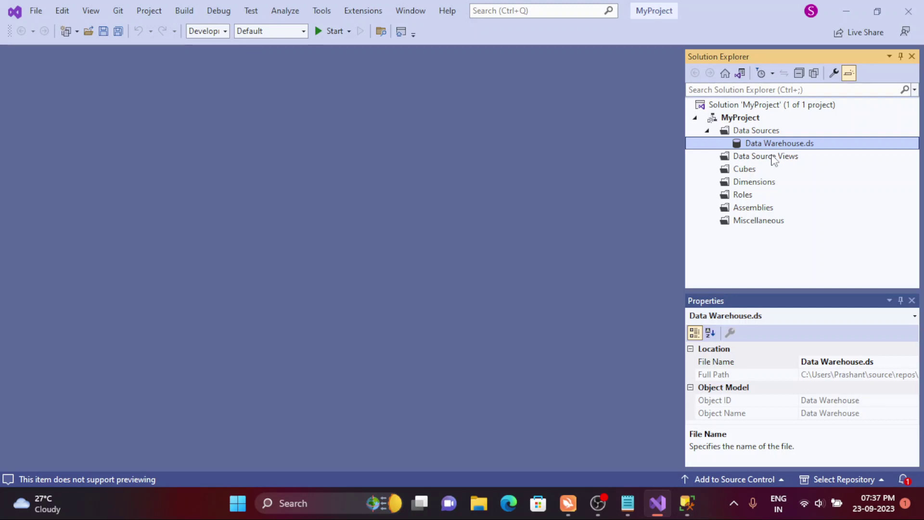
left_click(687, 502)
- Expand DataWarehouse > Tables in Object Explorer and select dbo.Dim_Sales
left_click(482, 267)
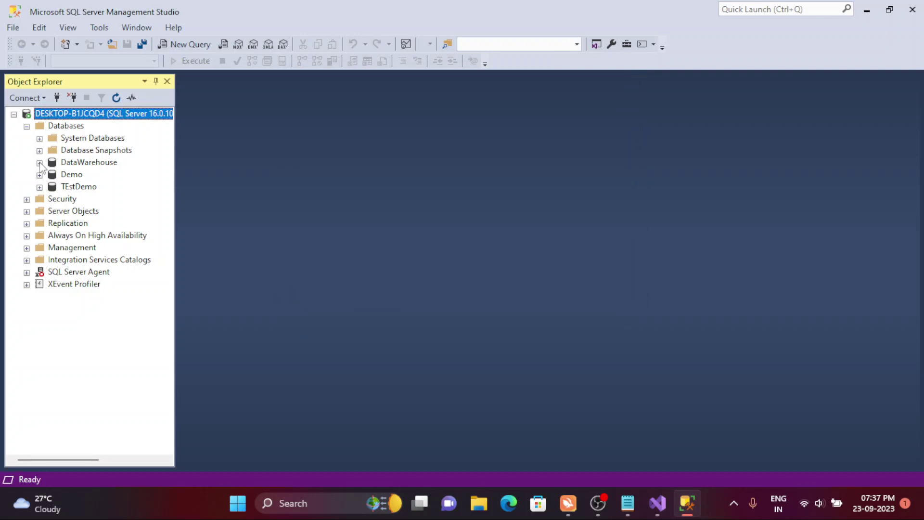
left_click(40, 163)
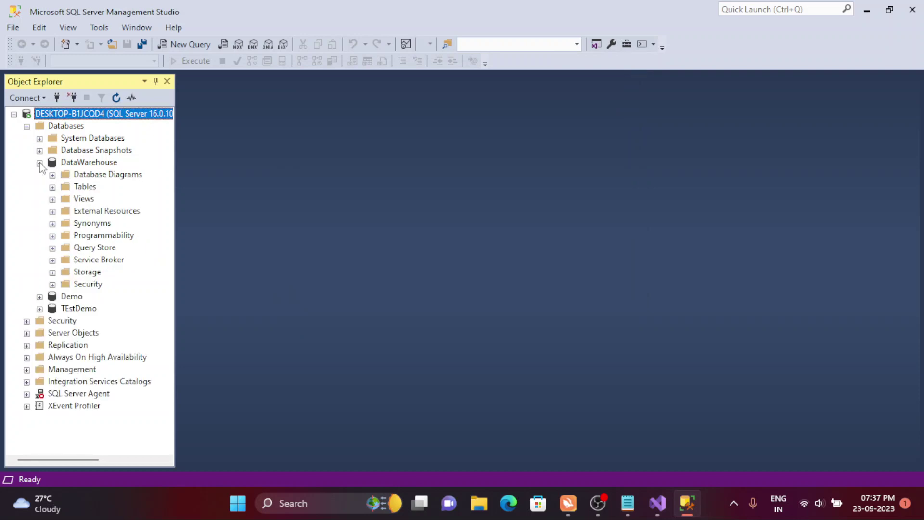
left_click(39, 164)
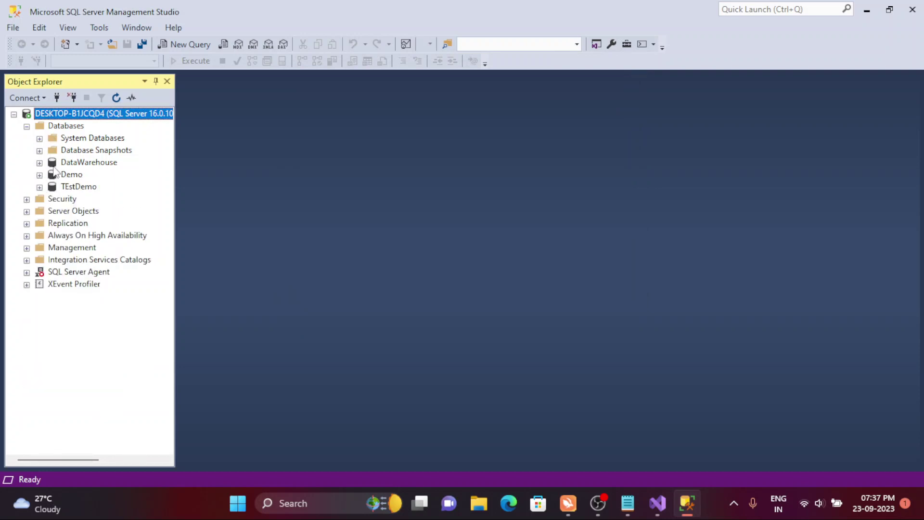
left_click(54, 163)
left_click(40, 163)
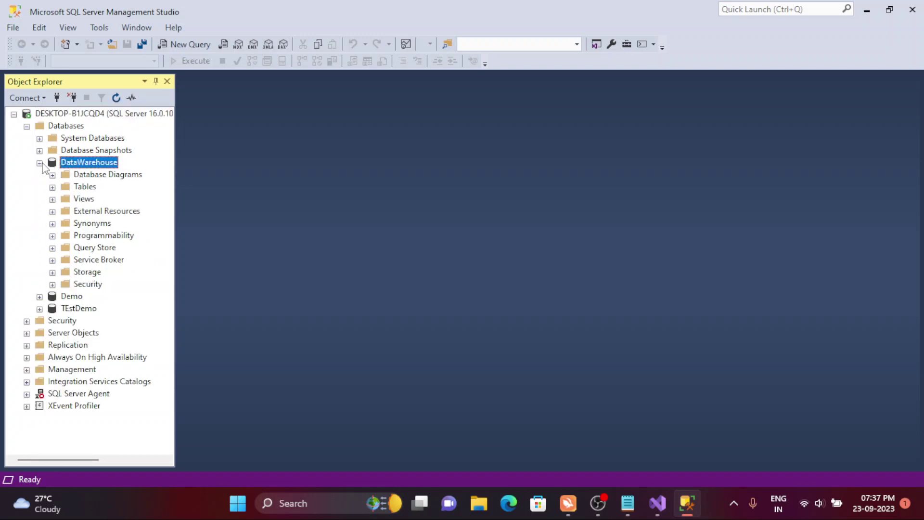
left_click(52, 187)
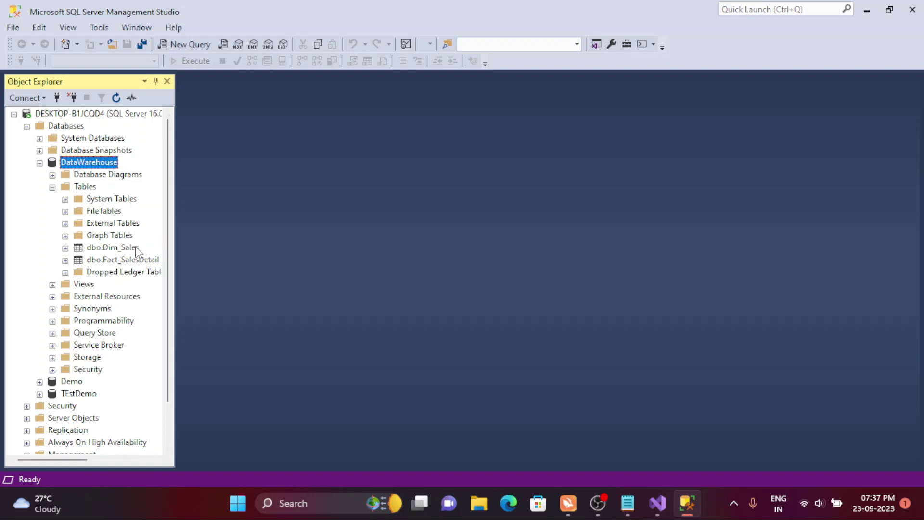
left_click(126, 248)
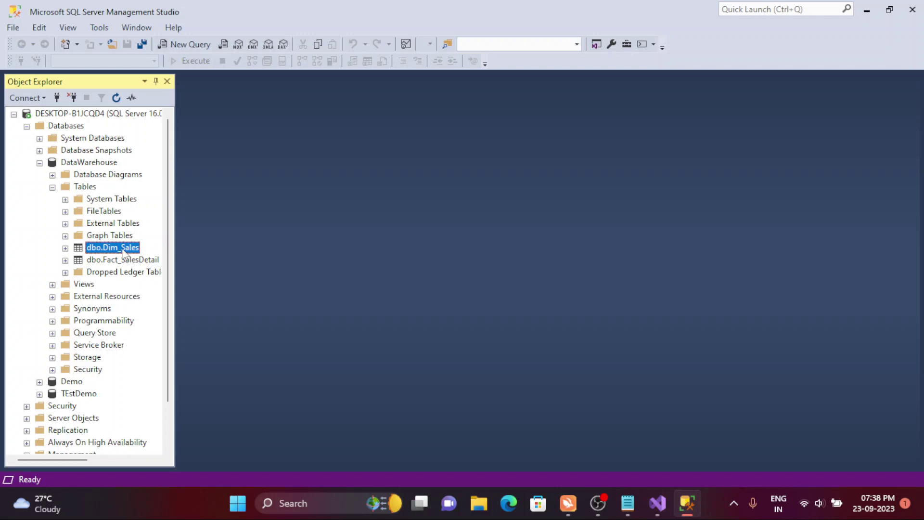
right_click(125, 254)
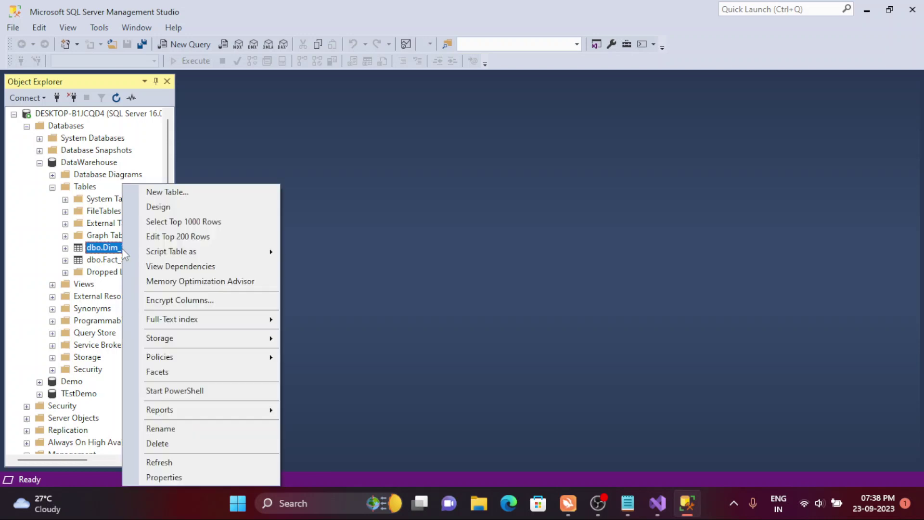
- Select Top 1000 Rows from dbo.Dim_Sales and review row 1: Product1, Red, India
left_click(179, 222)
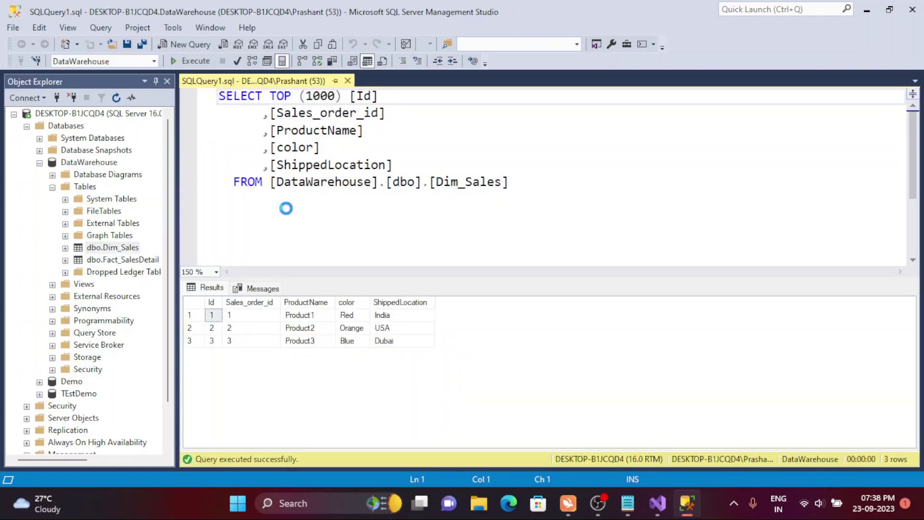
left_click(212, 301)
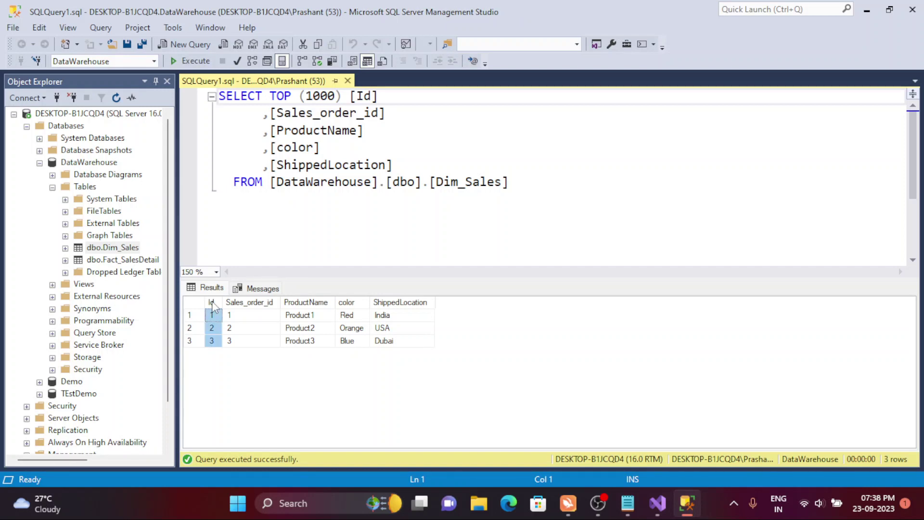
left_click(251, 307)
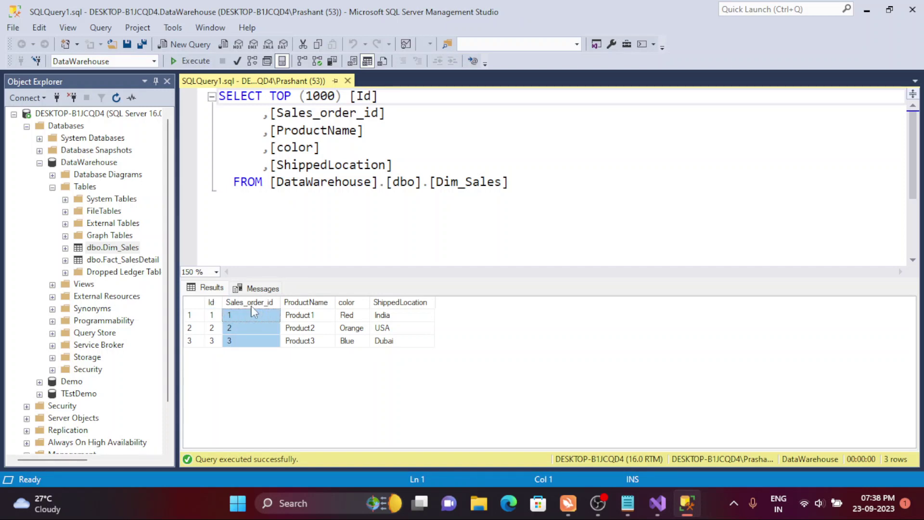
left_click(259, 316)
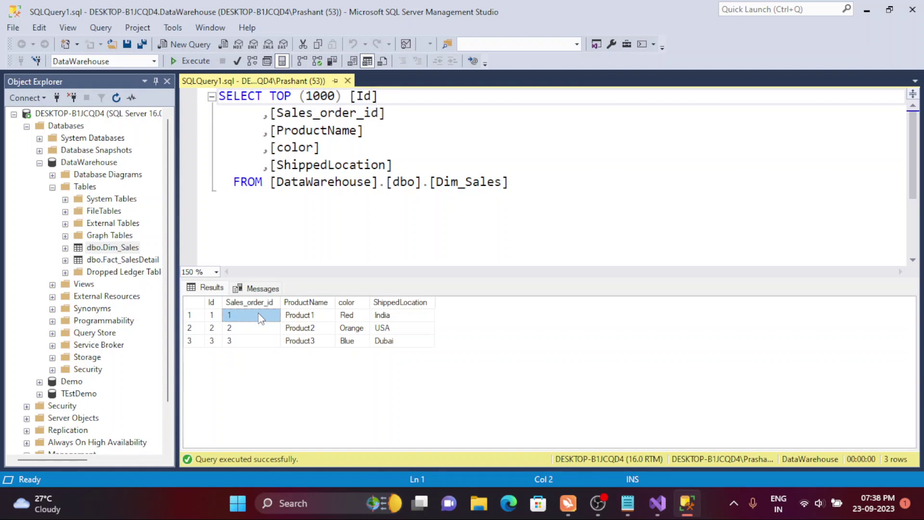
left_click(257, 304)
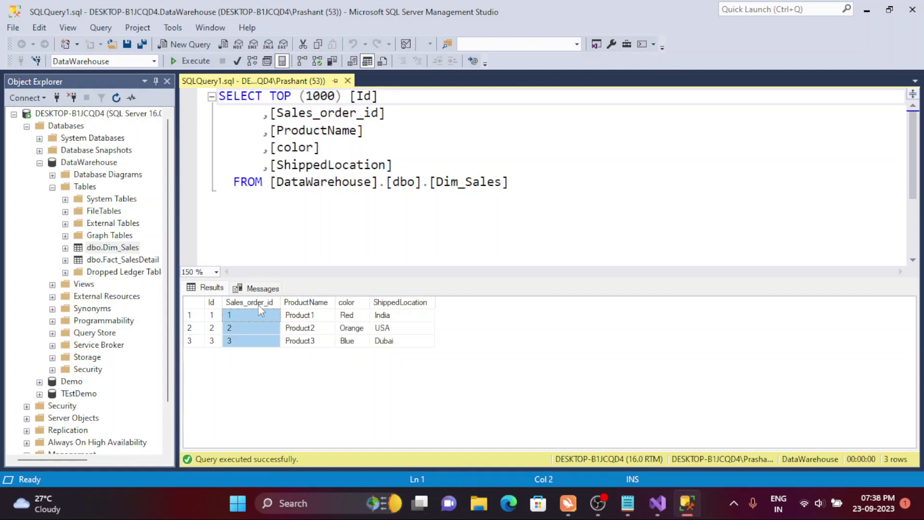
left_click(265, 319)
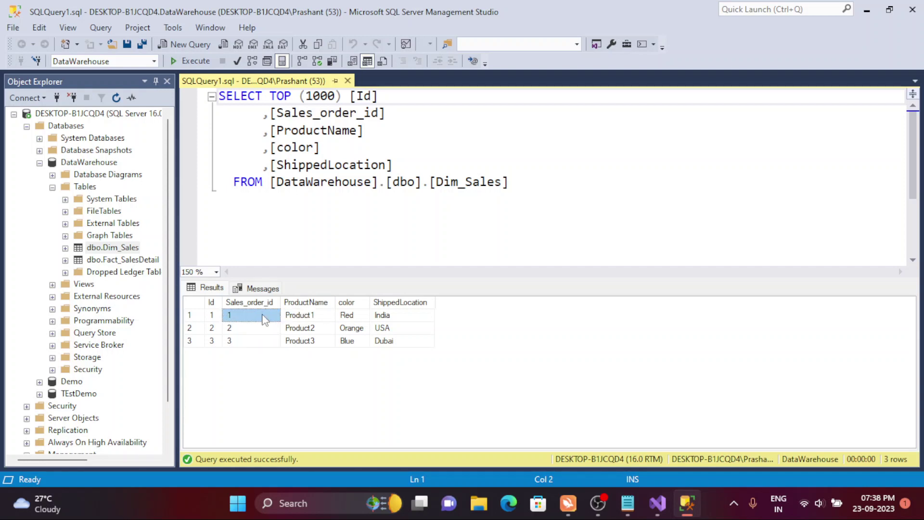
left_click(306, 319, "shift")
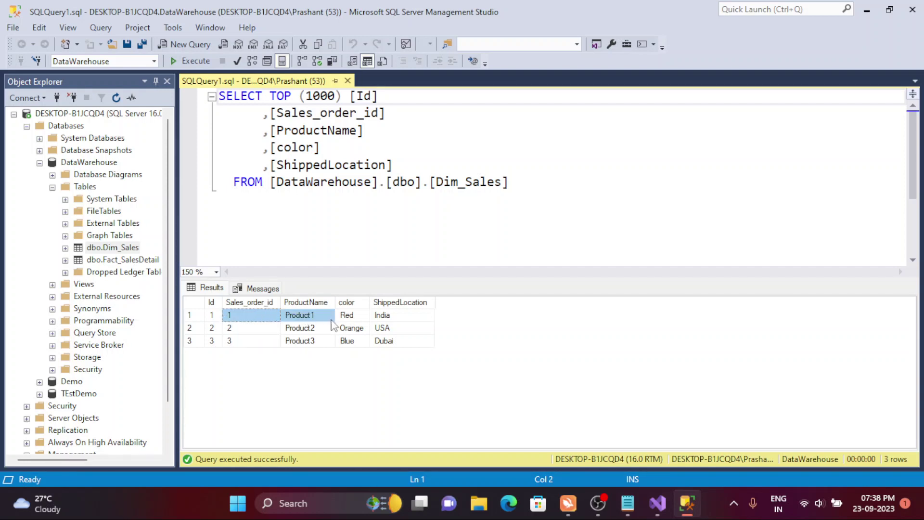
left_click(347, 320, "shift")
left_click(399, 317, "shift")
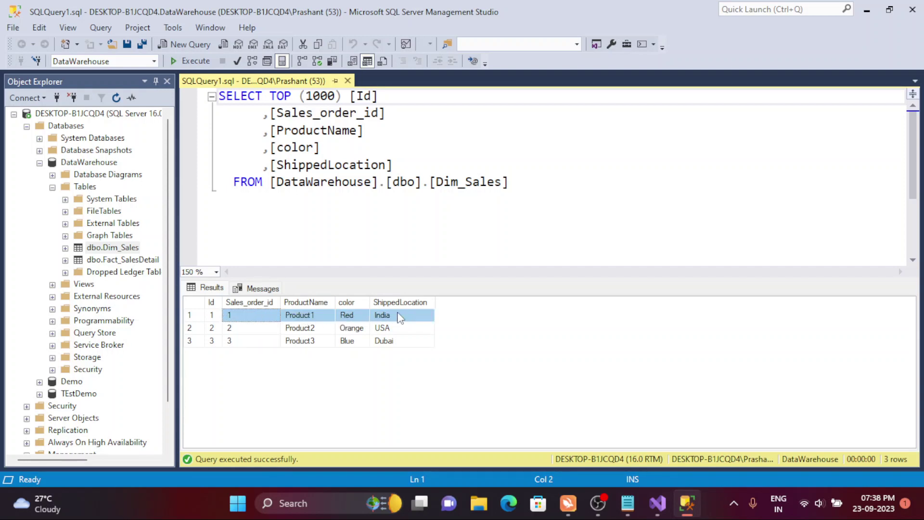
- Review rows 2 and 3: Product2, Orange, USA and Product3, Dubai
left_click(270, 329)
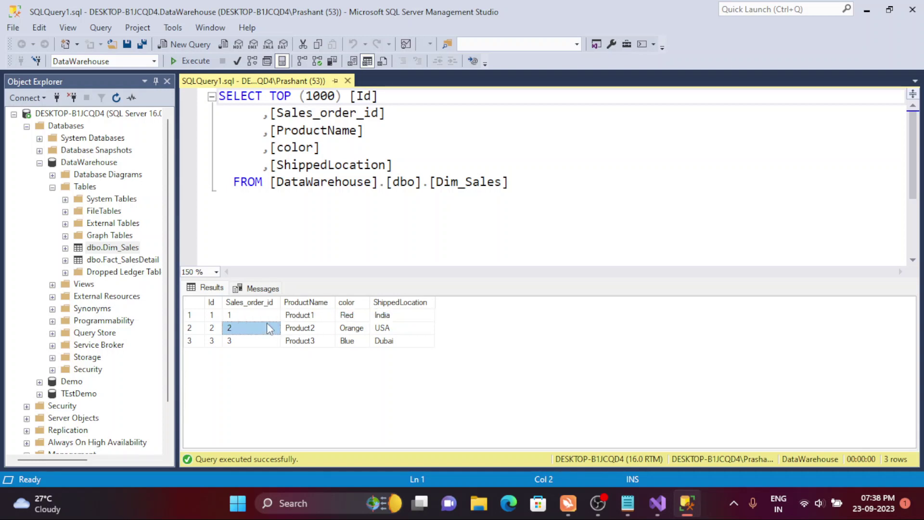
left_click(309, 329, "shift")
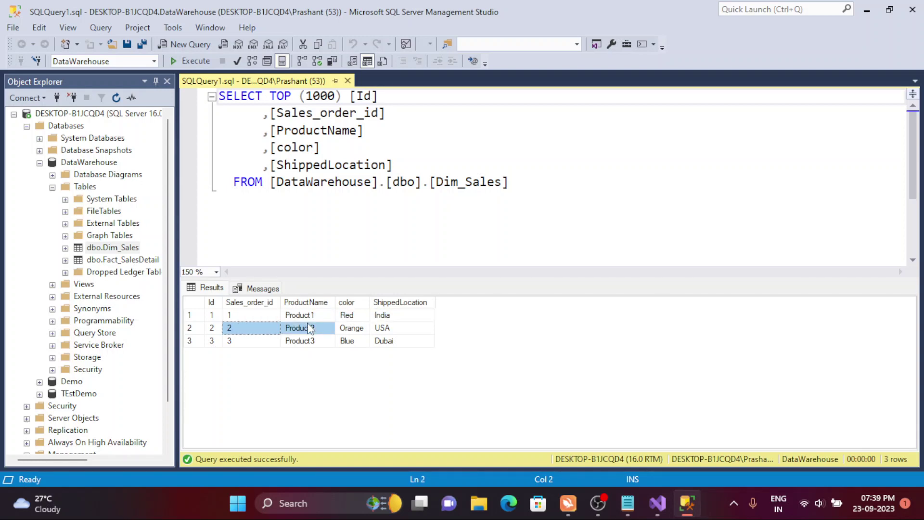
left_click(352, 331, "shift")
left_click(391, 331, "shift")
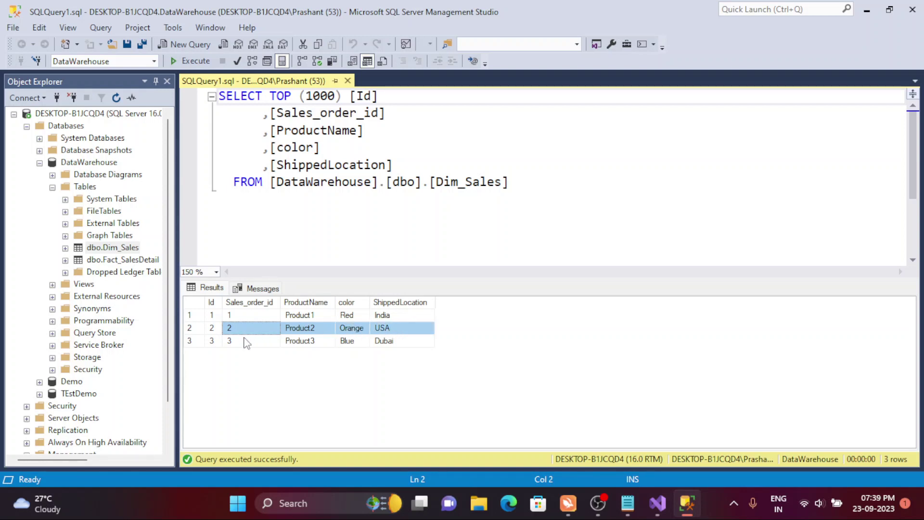
left_click(246, 343)
left_click(288, 344, "shift")
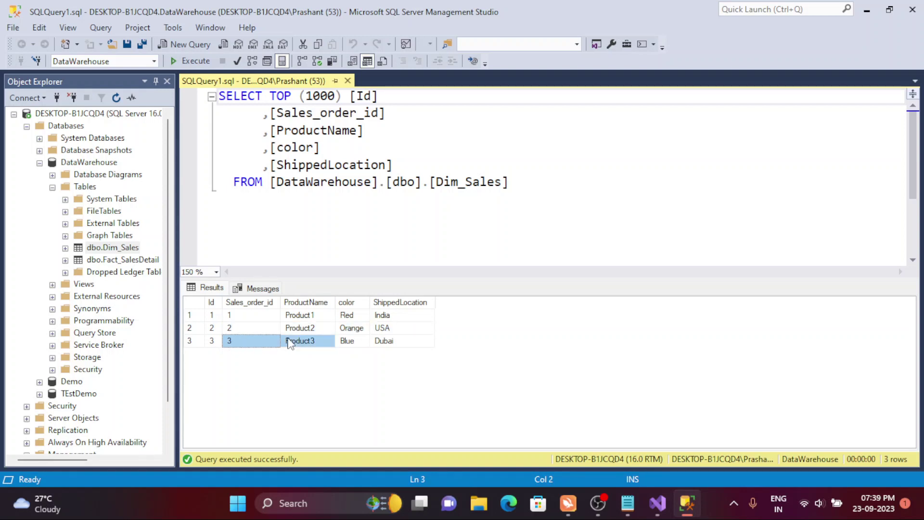
left_click(371, 341, "shift")
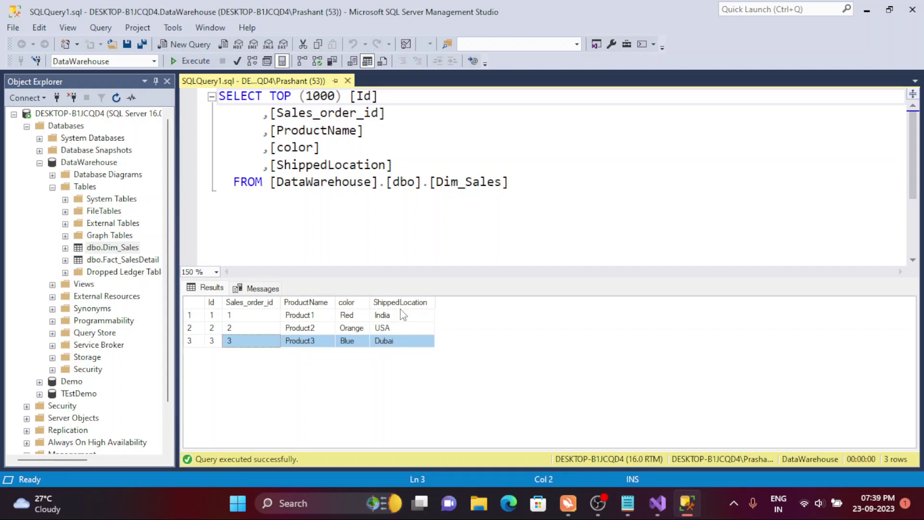
left_click(403, 341)
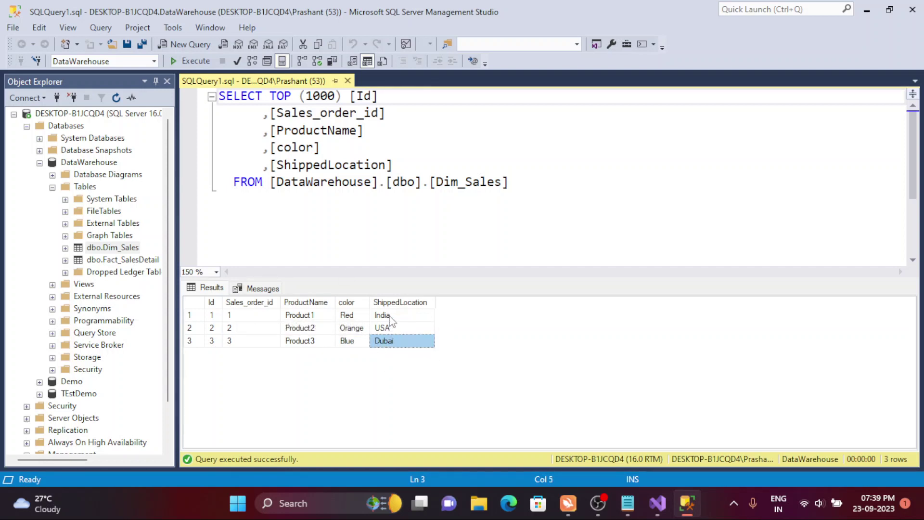
left_click_drag(386, 318, 215, 351)
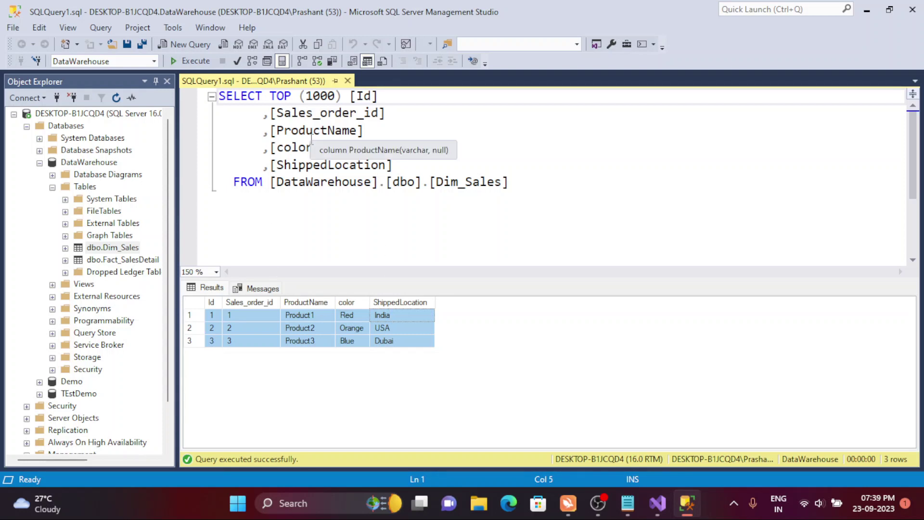
- Add an unindented blank line below the Dim_Sales query
double_click(455, 185)
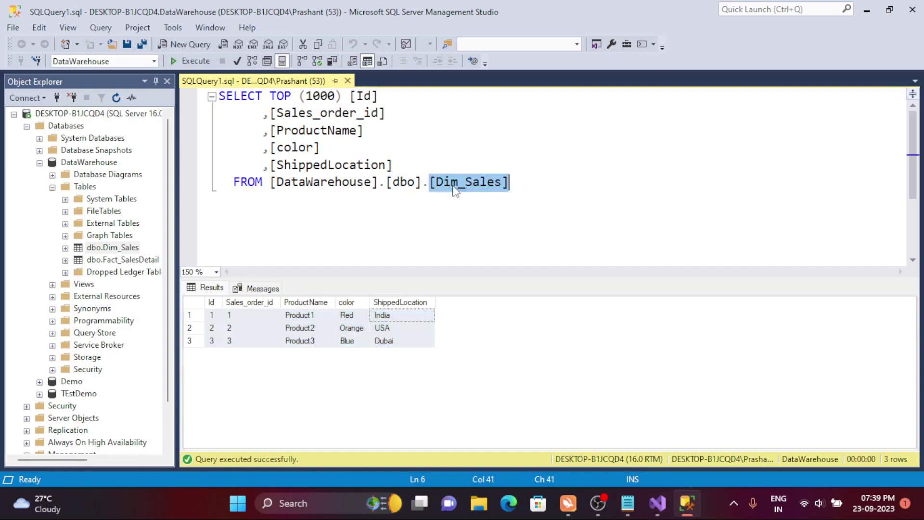
left_click(402, 331)
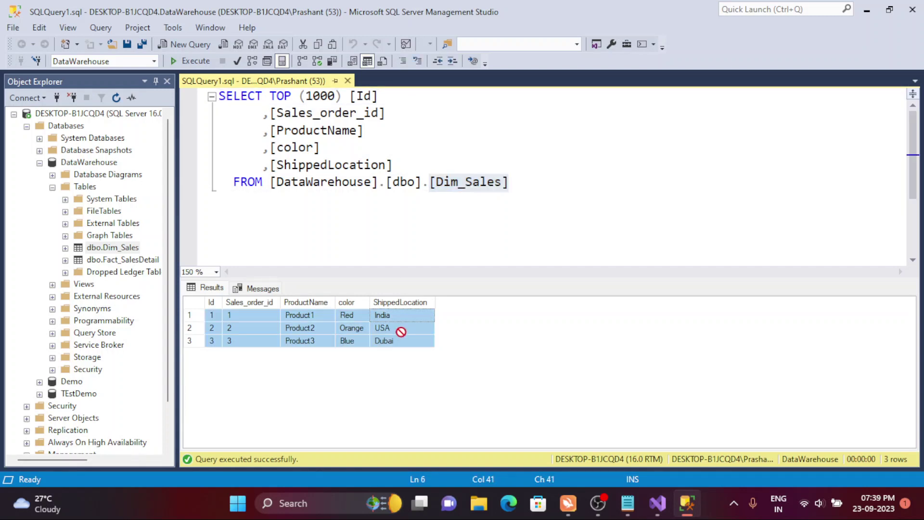
left_click(403, 333)
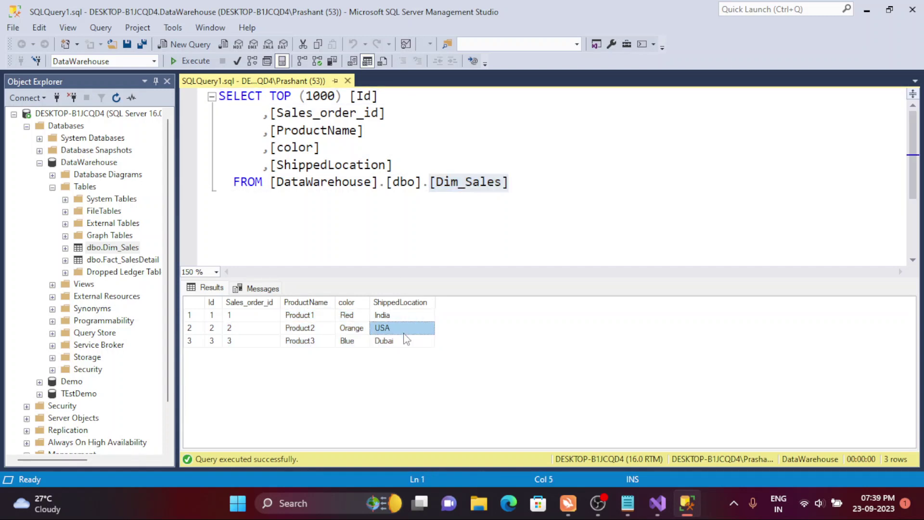
left_click(526, 196)
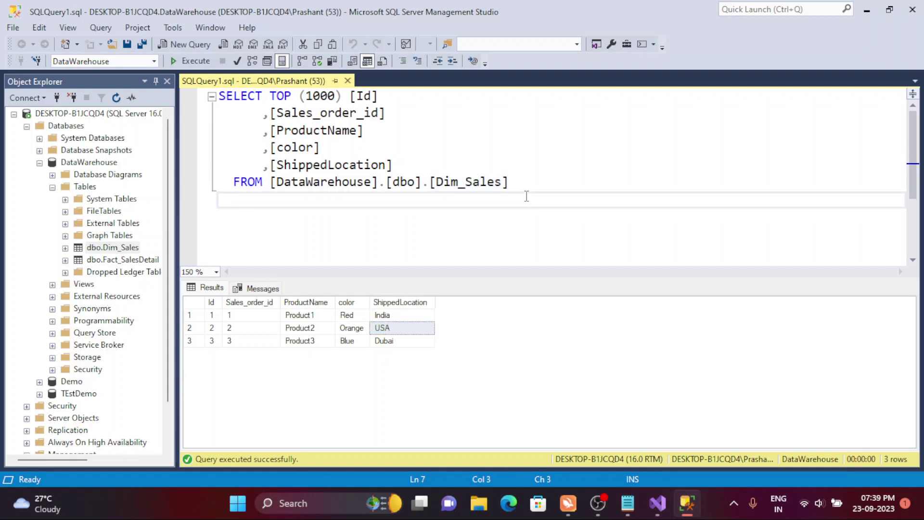
key("Return")
key("BackSpace")
key("BackSpace")
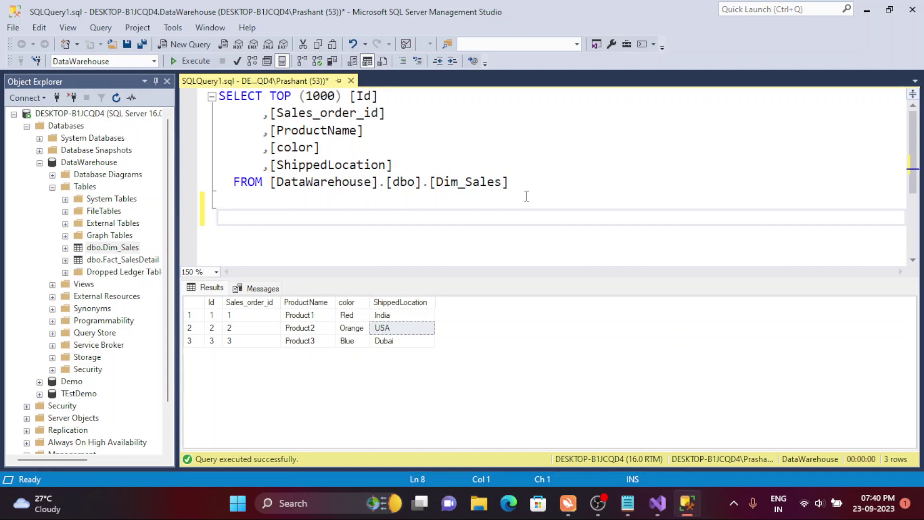
- Write 'select * from' Fact_SalesDetail in the editor and execute that line
left_click(143, 266)
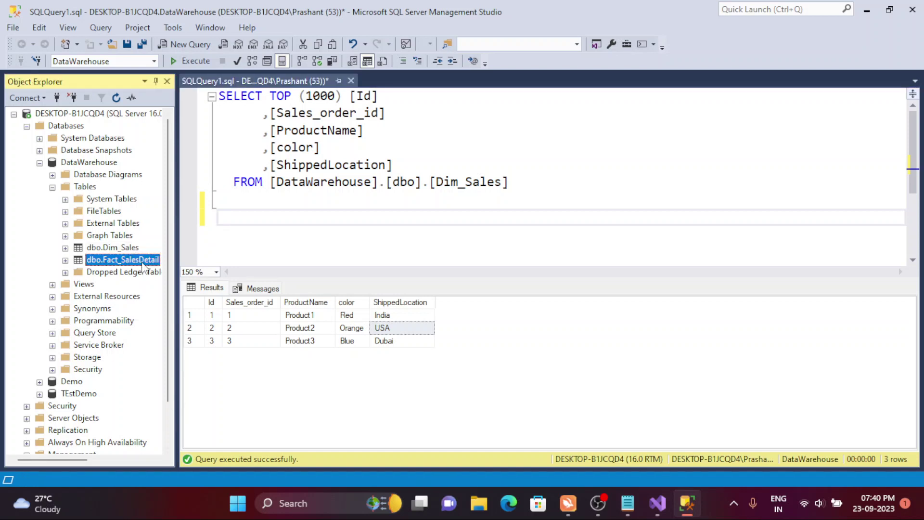
left_click_drag(142, 266, 306, 229)
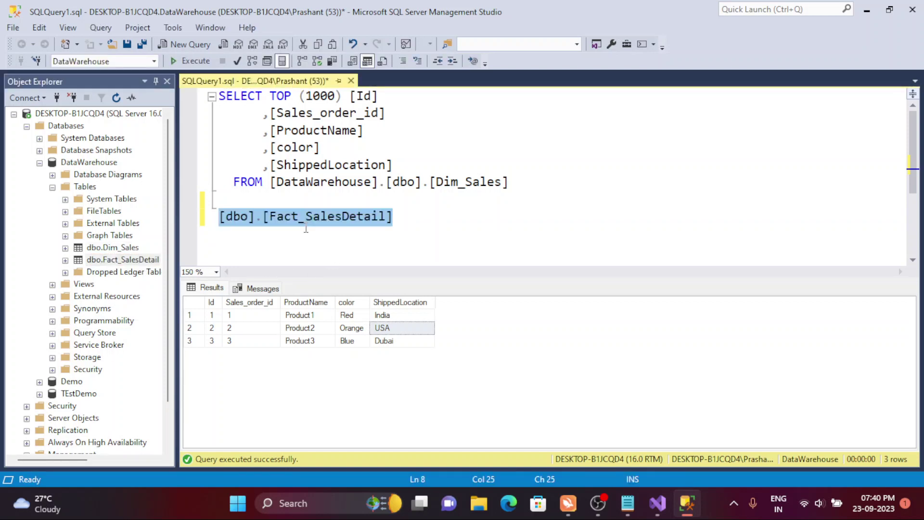
left_click(220, 217)
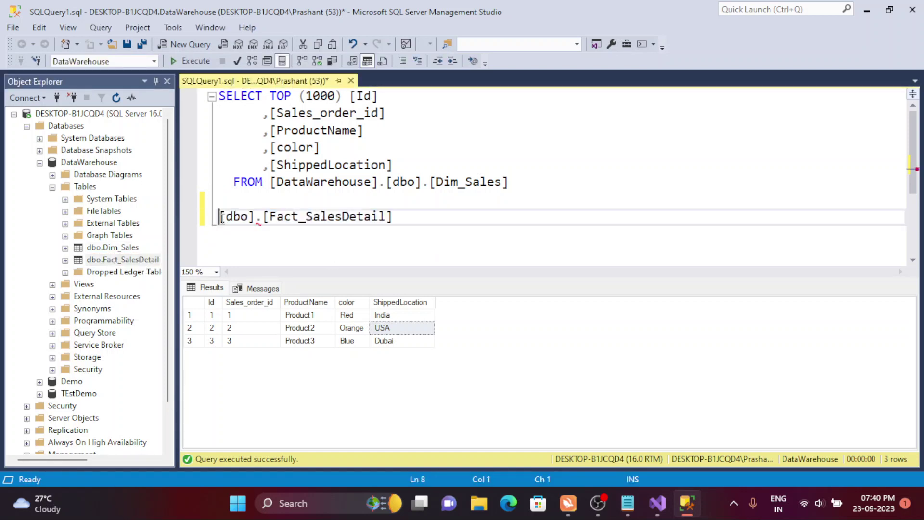
type("select * from")
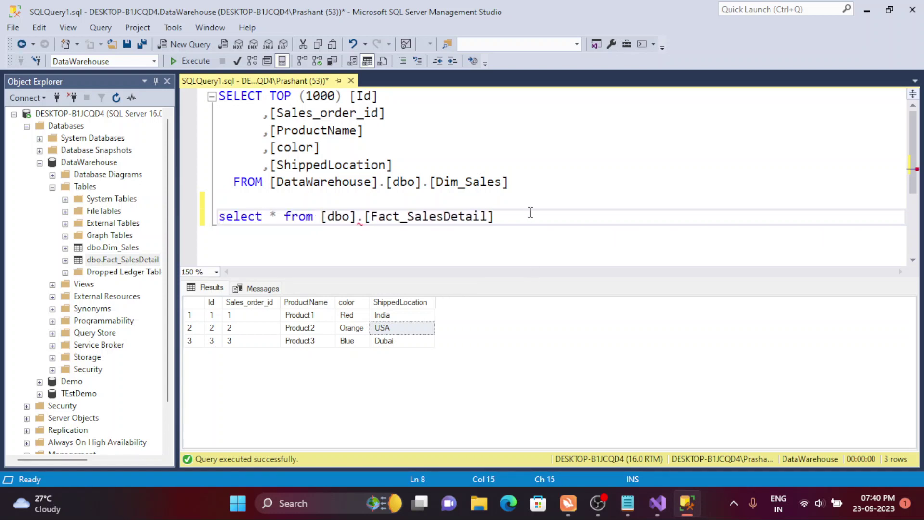
left_click_drag(530, 212, 209, 233)
left_click(192, 61)
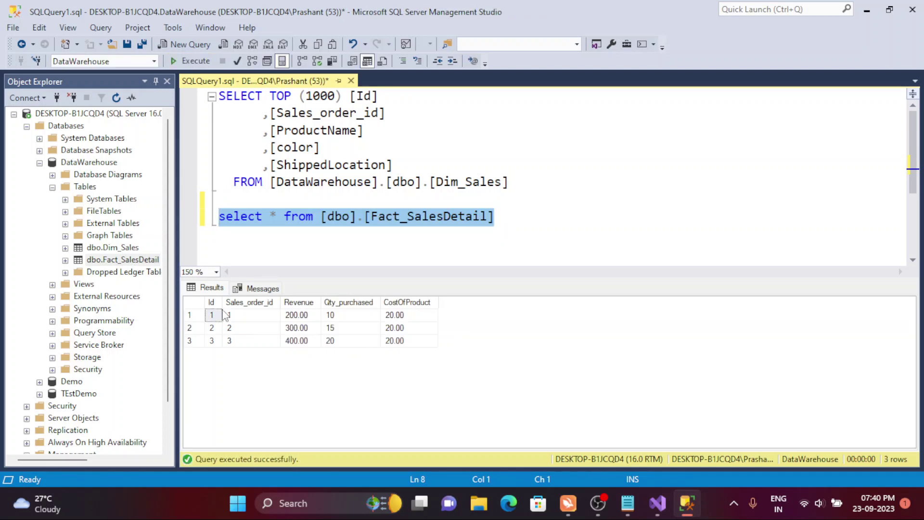
- Review the three Fact_SalesDetail rows' Revenue, Qty_purchased and CostOfProduct values
left_click(247, 303)
left_click(240, 315)
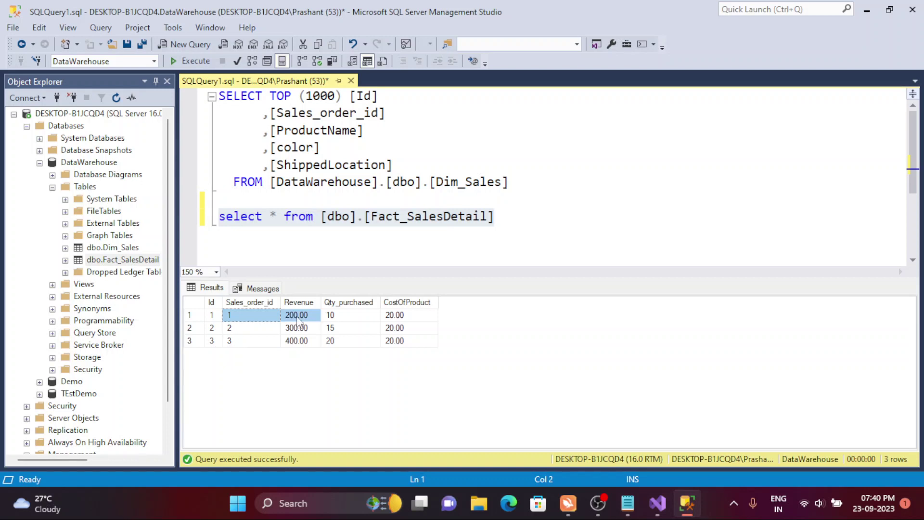
left_click_drag(297, 322, 412, 322)
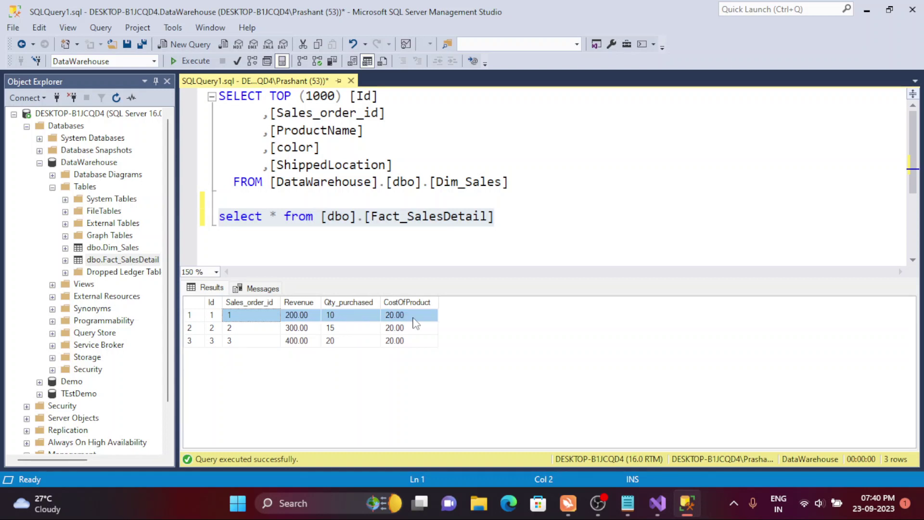
left_click(244, 329)
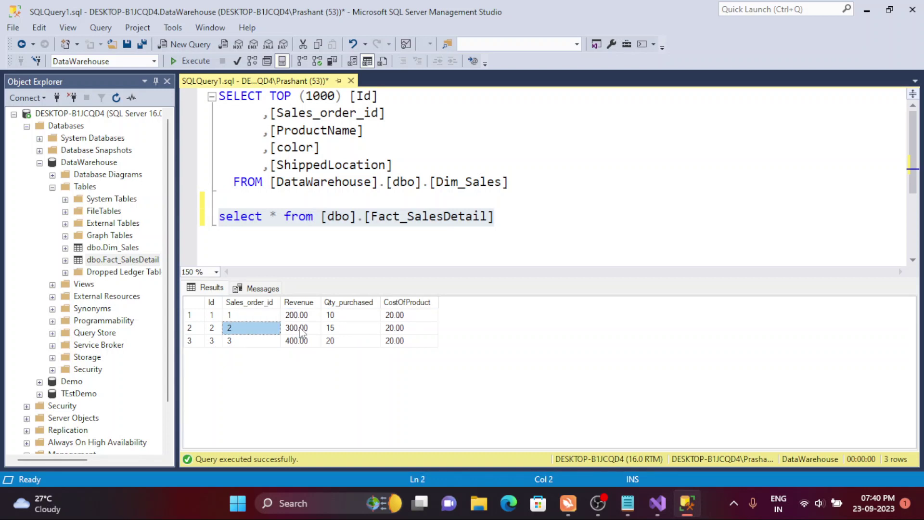
left_click_drag(301, 332, 340, 334)
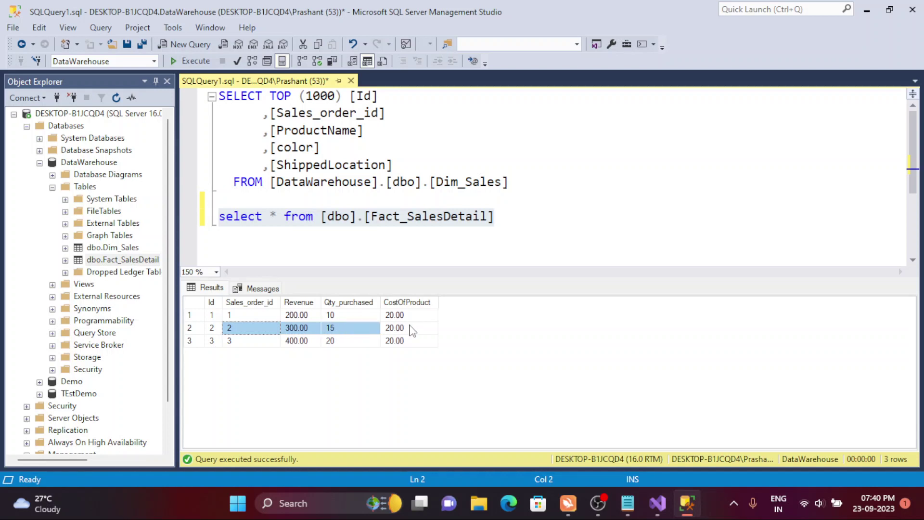
left_click_drag(412, 331, 412, 331)
left_click(246, 343)
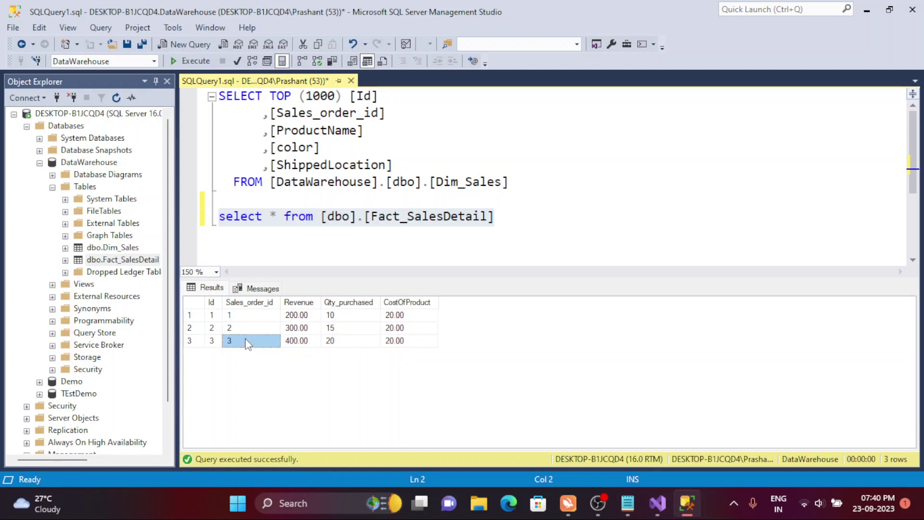
left_click_drag(308, 342, 275, 343)
left_click(398, 347)
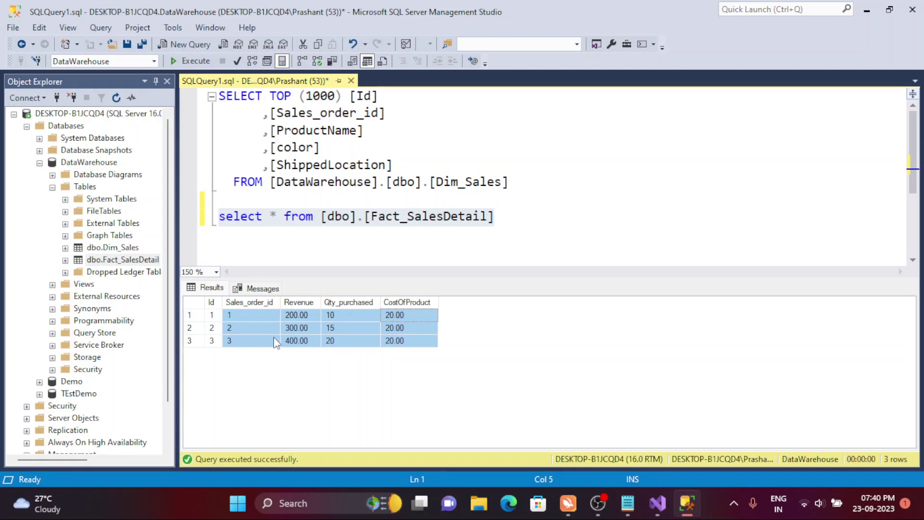
- Compare the table names and Sales_order_id column, then add blank lines below the fact query
double_click(442, 186)
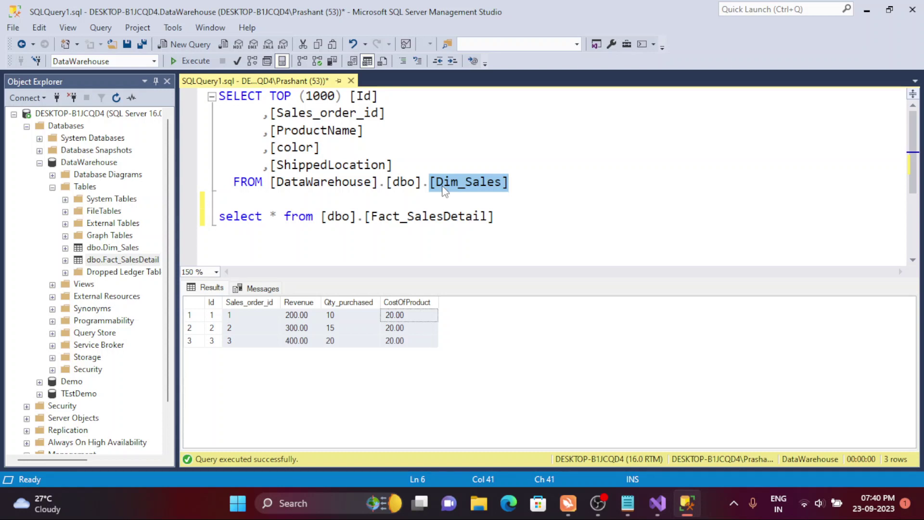
left_click(437, 203)
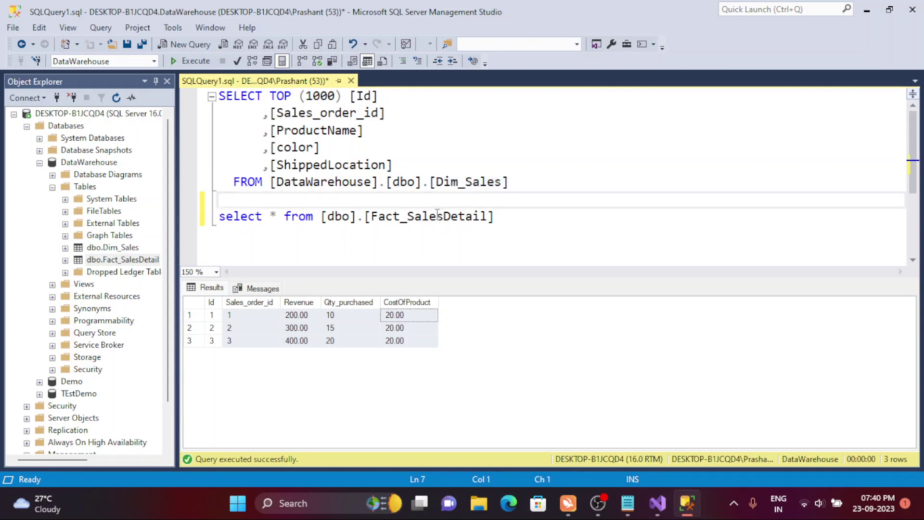
double_click(438, 220)
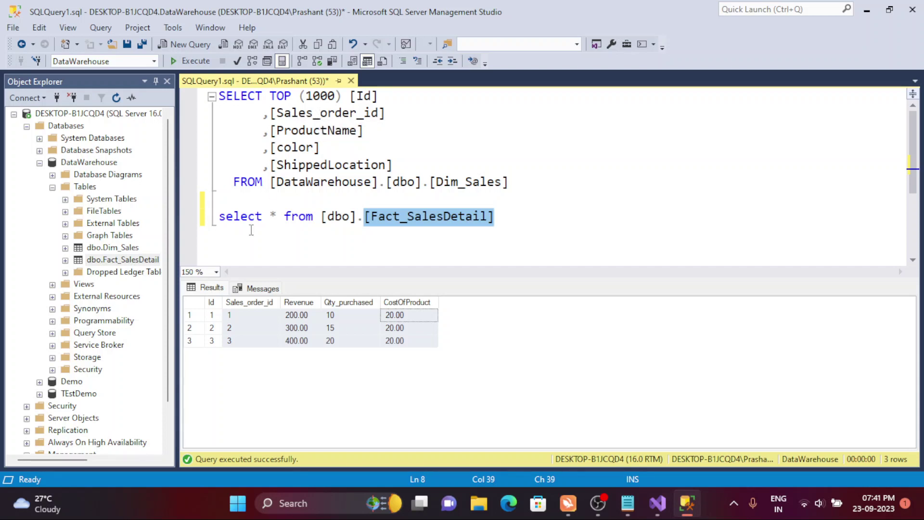
left_click(231, 302)
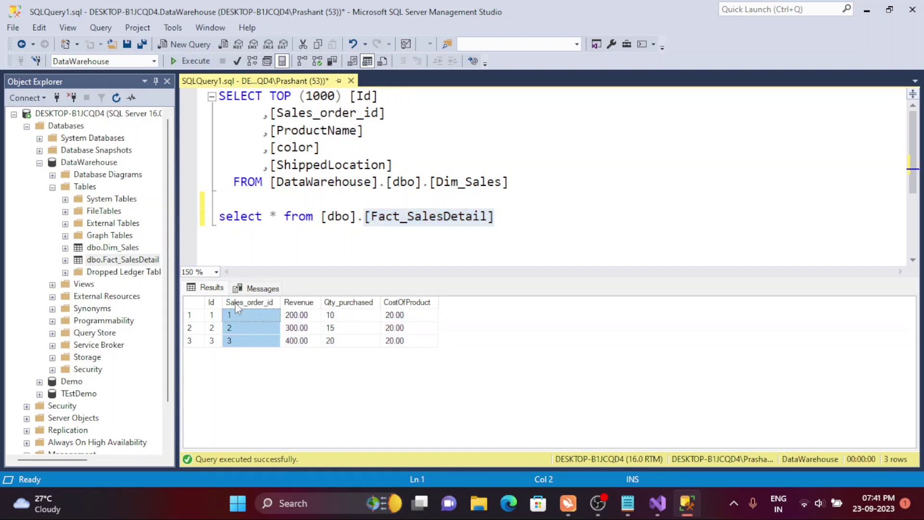
left_click(263, 113)
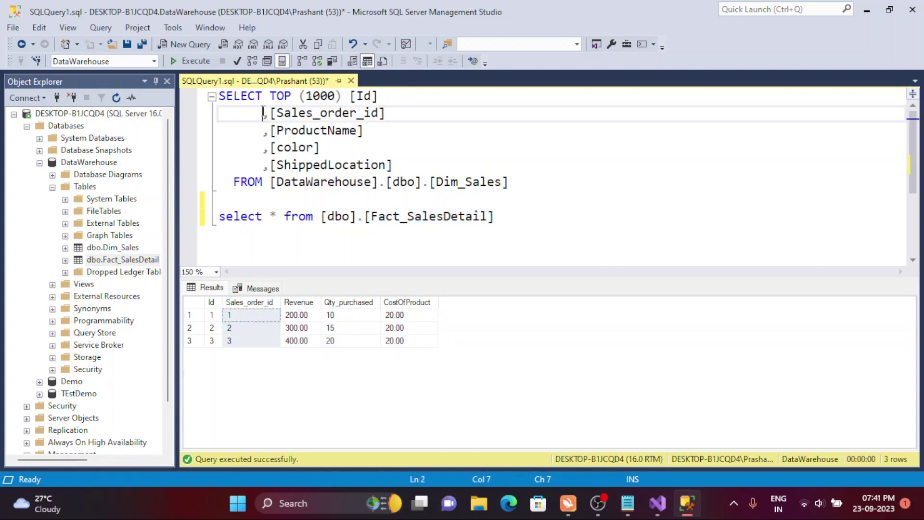
key("shift+Home")
key("shift+End")
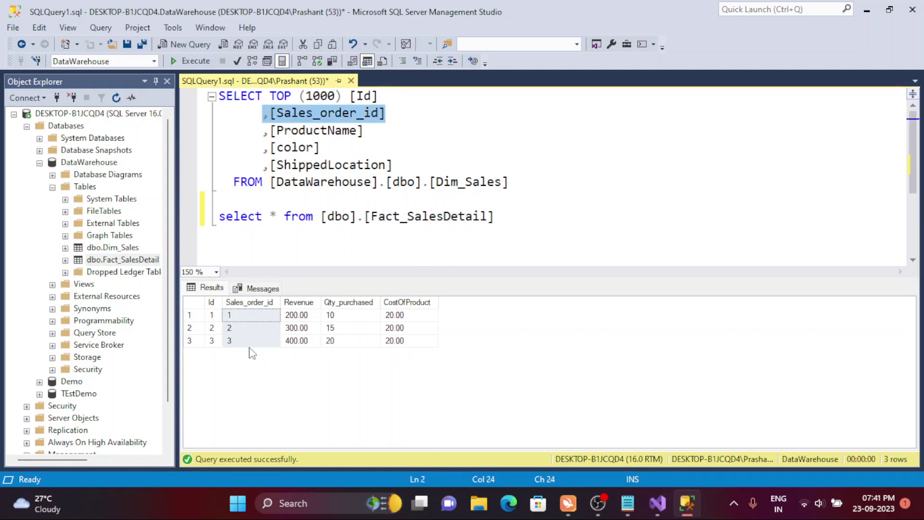
left_click(247, 329)
left_click(294, 113)
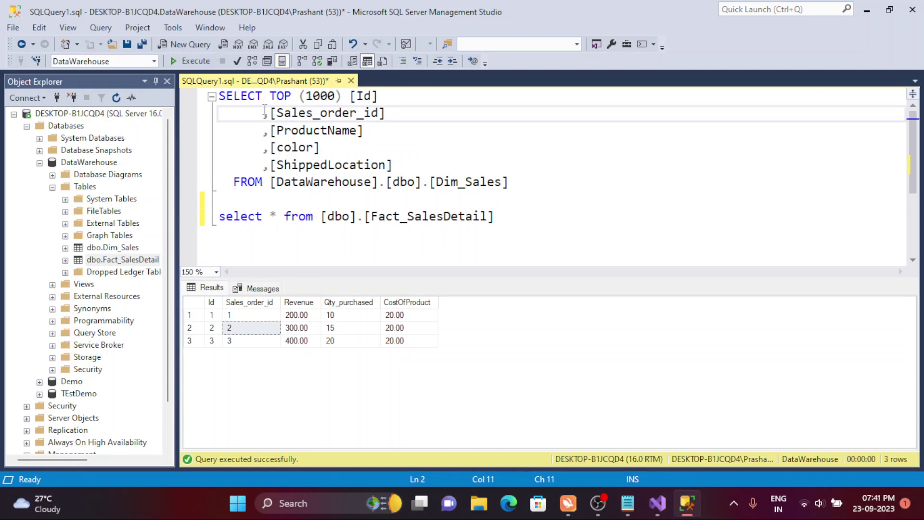
left_click(306, 130)
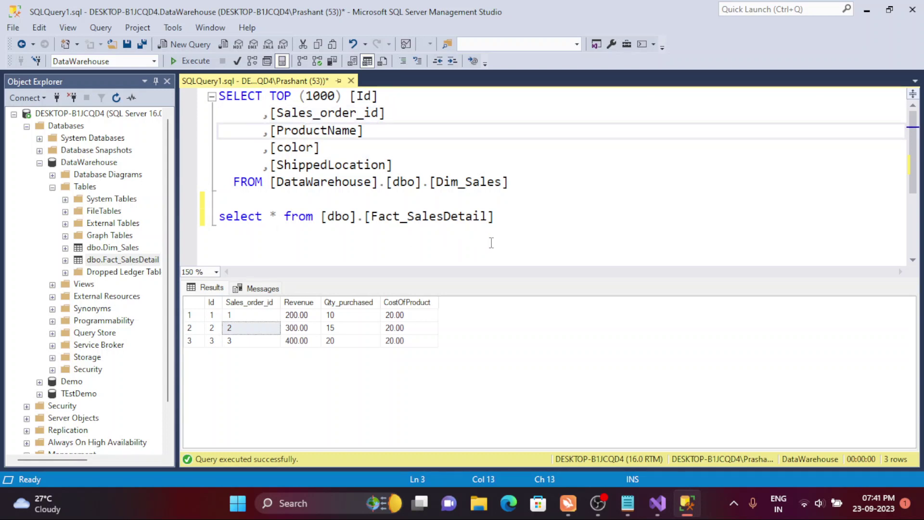
left_click(513, 231)
key("Return")
key("Return")
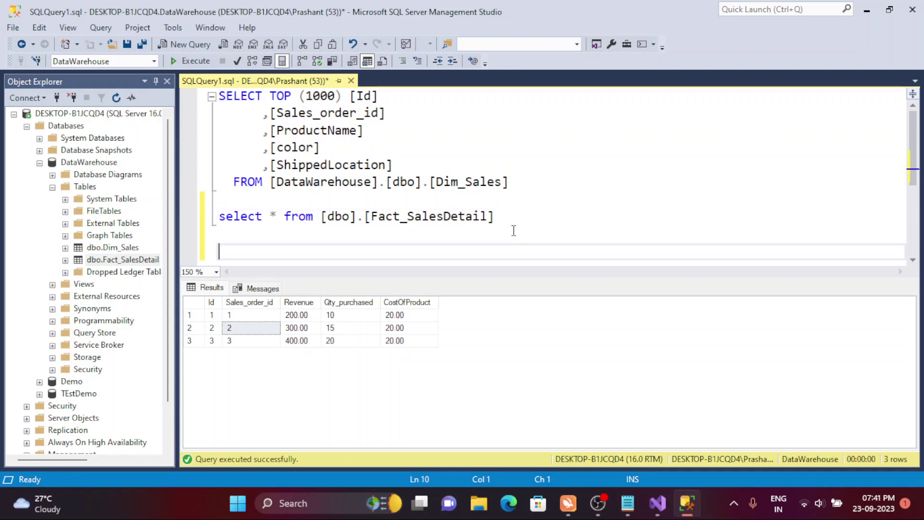
- Hide results and type the notes 'Dimension table -- member' and 'Fact table - measures'
key("ctrl+r")
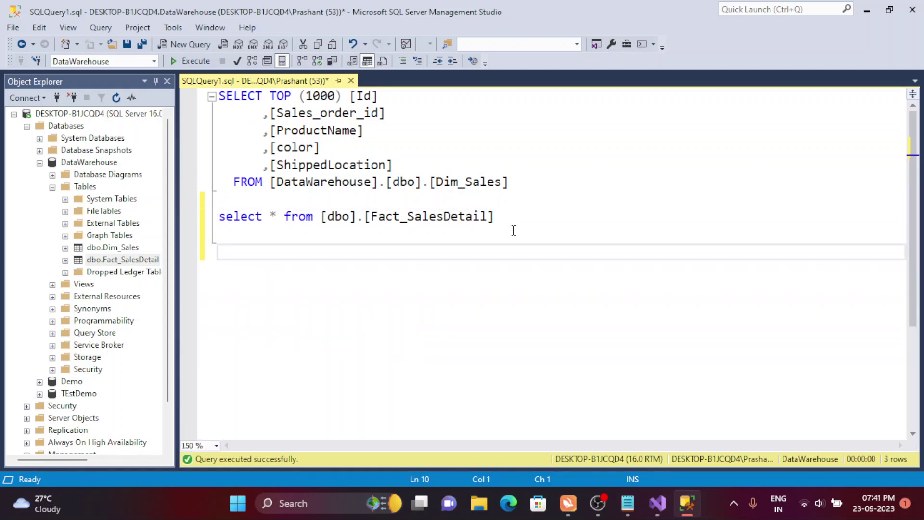
type("Dimens")
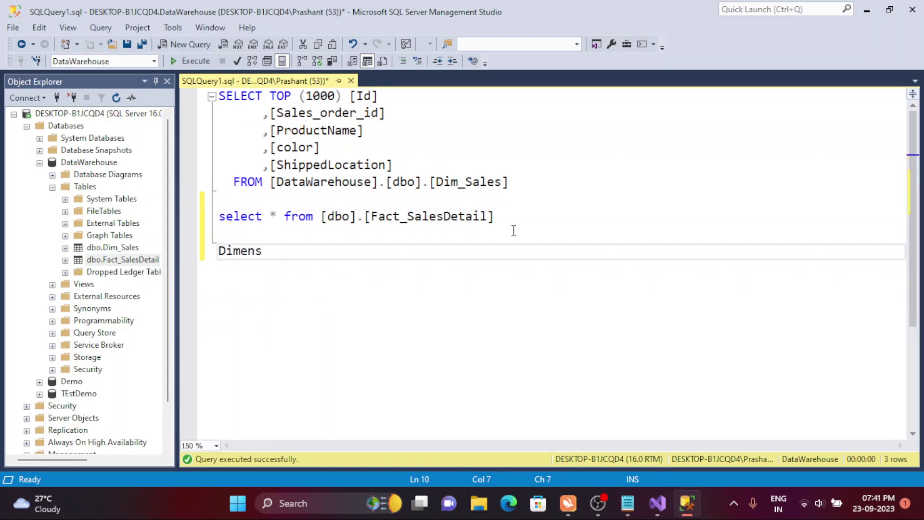
type("ion")
type(" -")
key("BackSpace")
key("BackSpace")
type("tab")
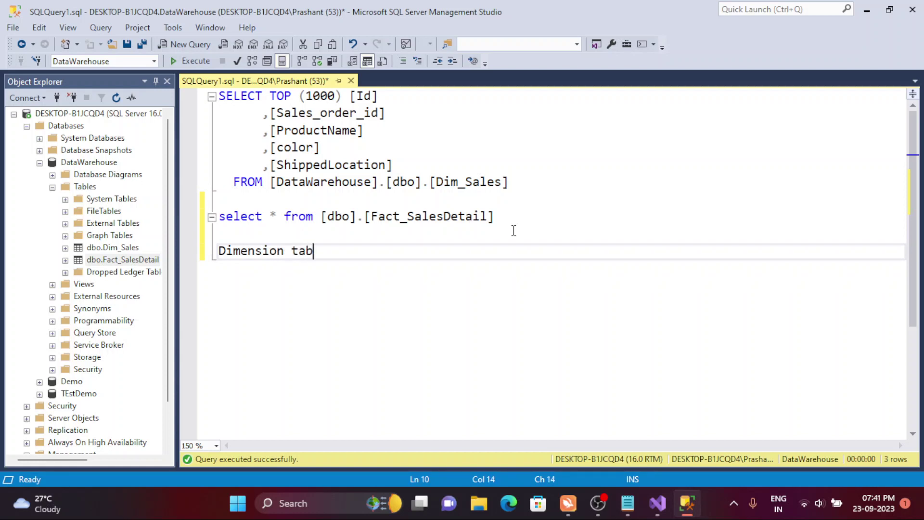
type("le --")
key("Return")
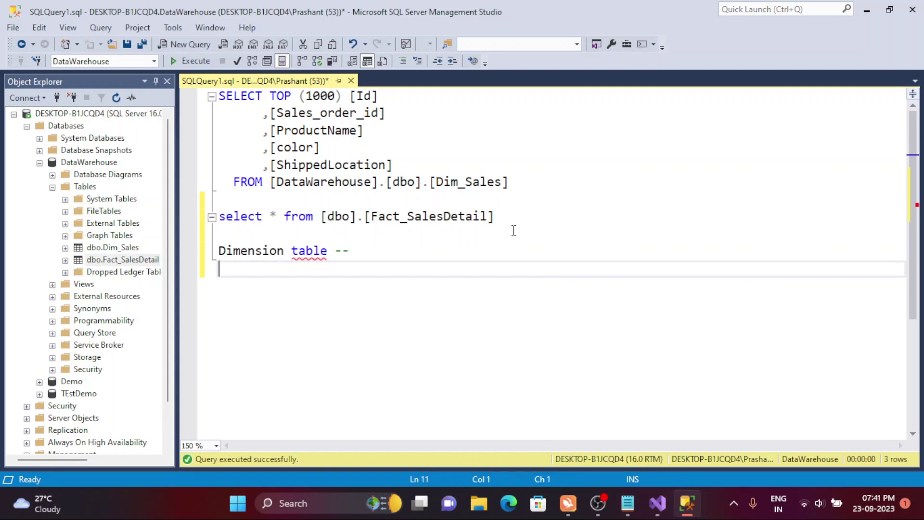
type("Fact table ")
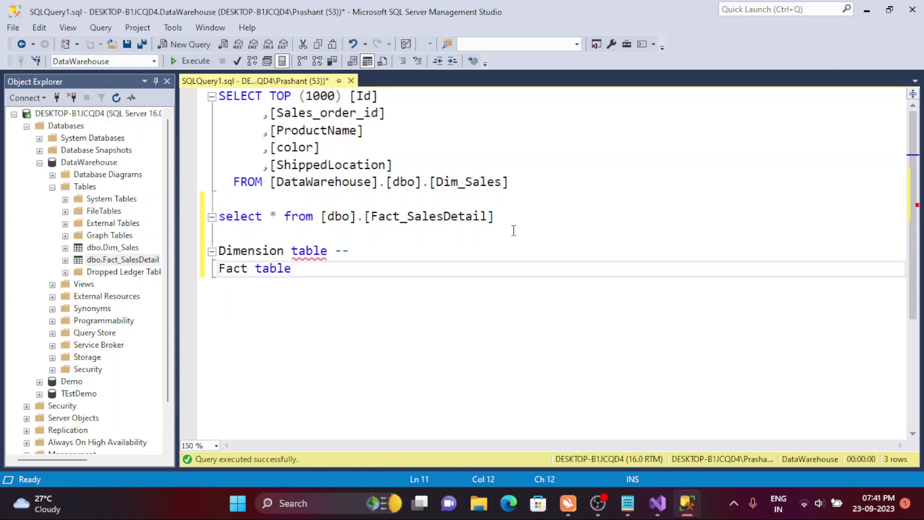
type("- measures")
key("Up")
key("Return")
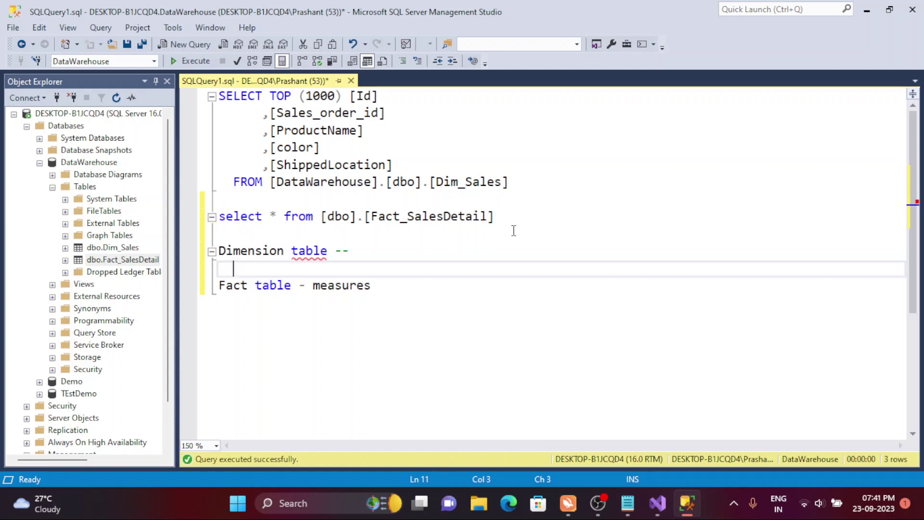
type("memebers")
key("BackSpace")
key("BackSpace")
key("BackSpace")
type("er")
key("BackSpace")
key("BackSpace")
key("BackSpace")
key("BackSpace")
type("bers")
key("BackSpace")
- Highlight the notes and both queries, then switch to the Visual Studio project
double_click(403, 295)
left_click(403, 294)
left_click_drag(371, 287, 217, 269)
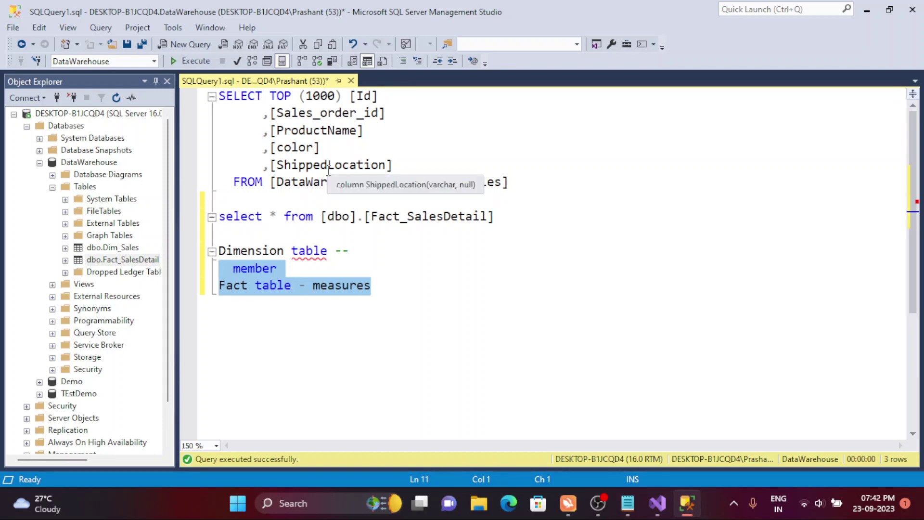
double_click(488, 191)
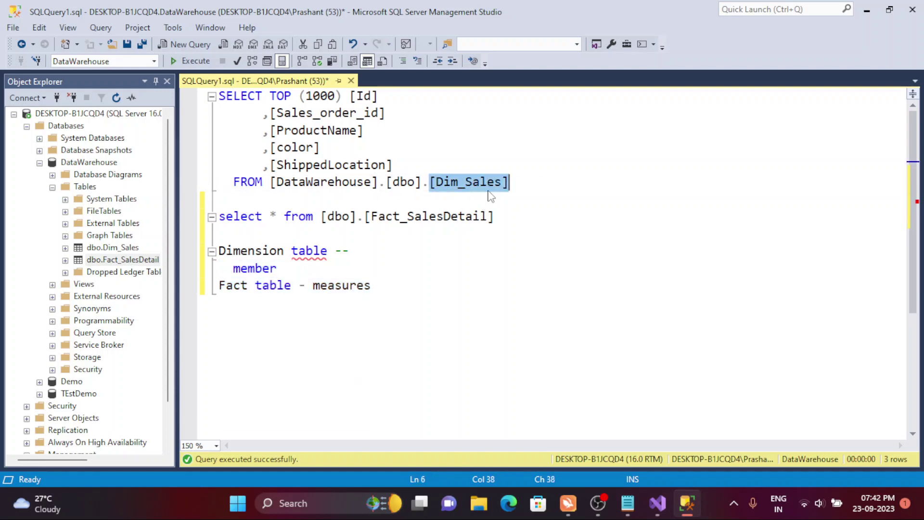
left_click(442, 230)
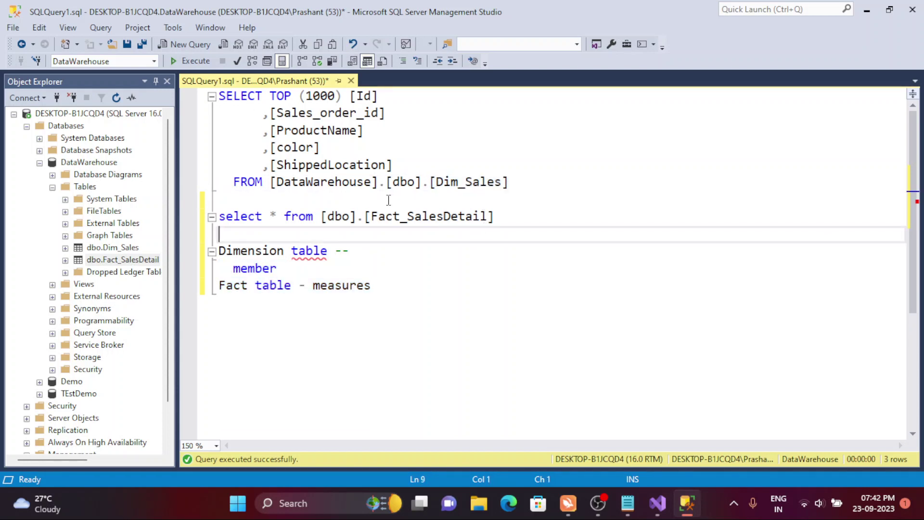
left_click(299, 113)
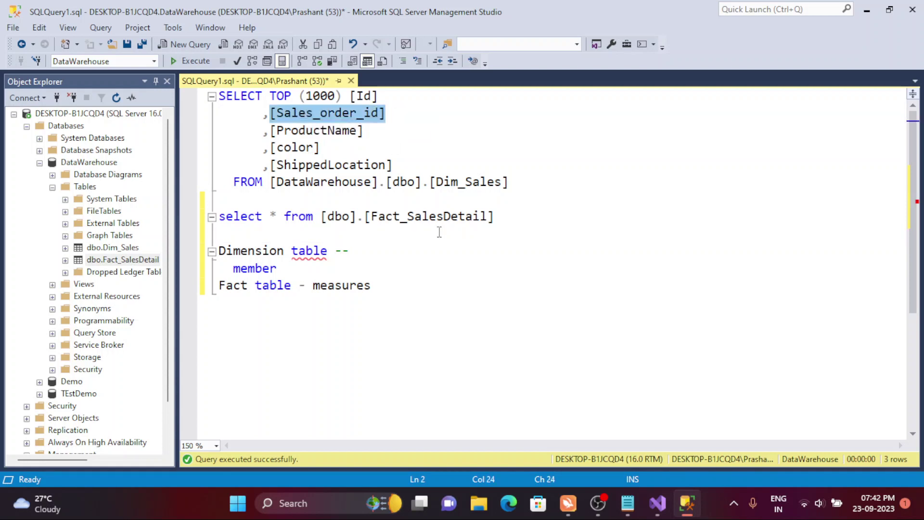
left_click_drag(529, 200, 182, 90)
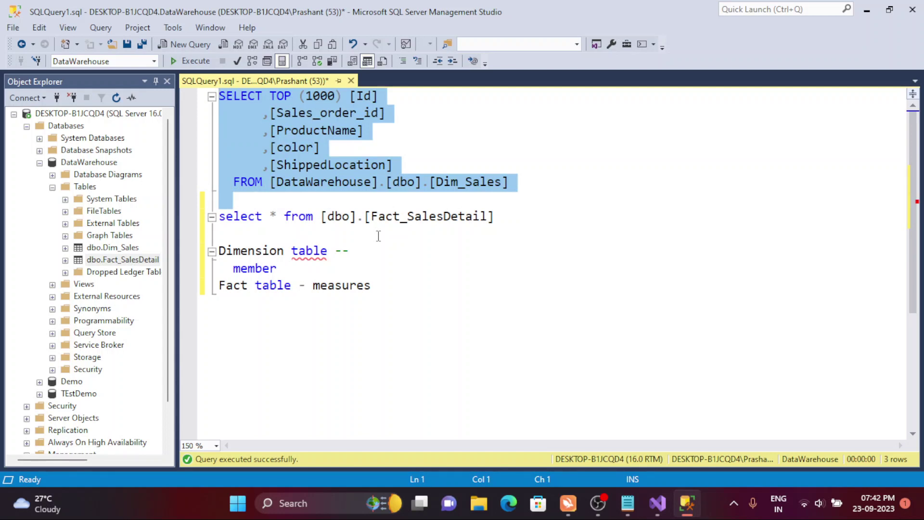
double_click(462, 224)
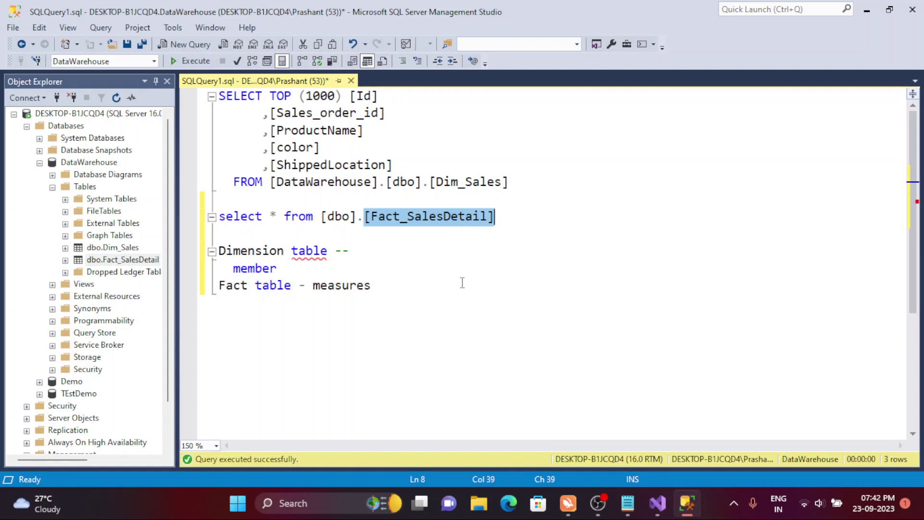
left_click(661, 496)
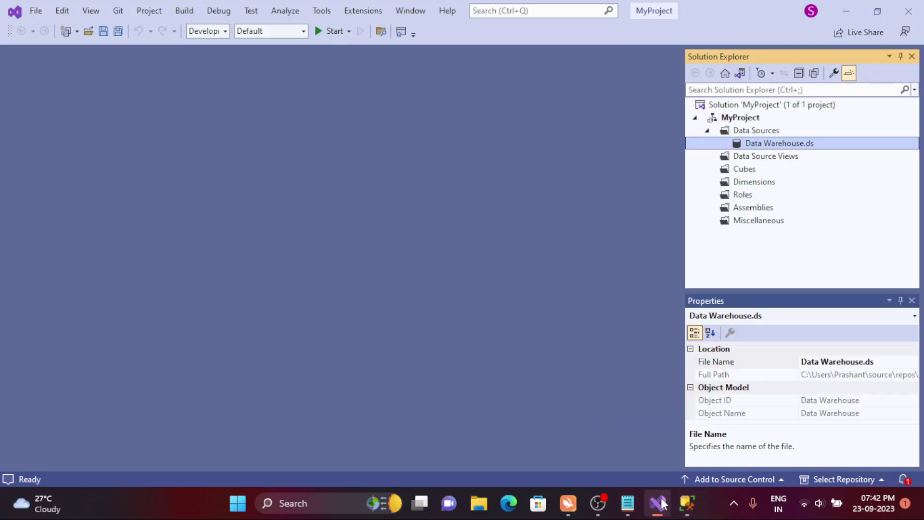
- Start a New Data Source View based on the Data Warehouse data source
right_click(744, 156)
left_click(773, 164)
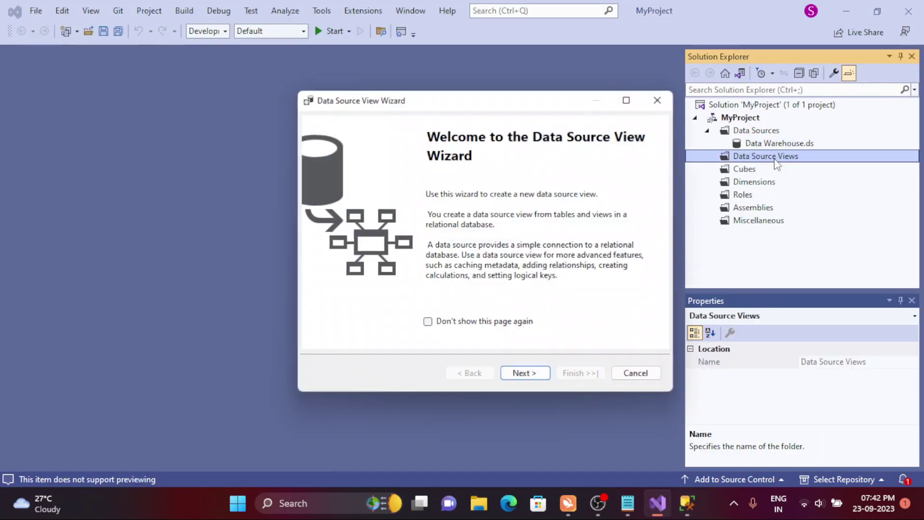
left_click(526, 372)
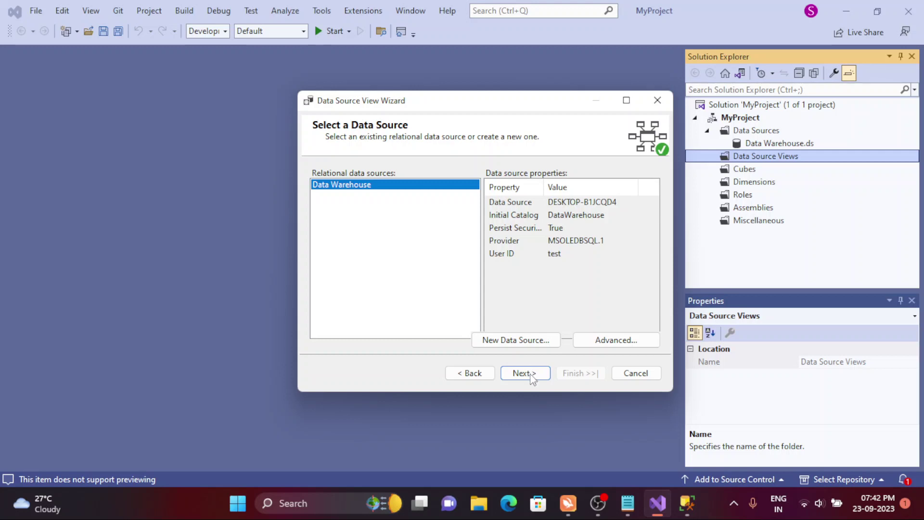
left_click(528, 373)
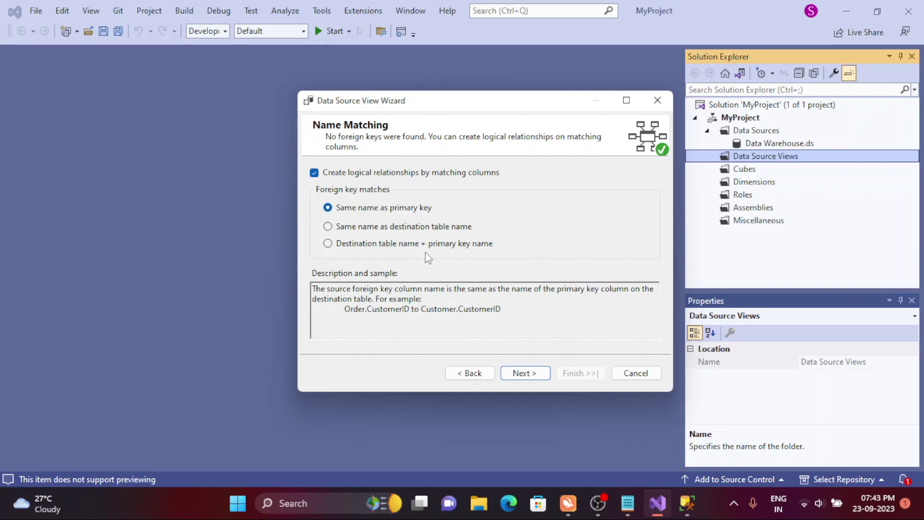
left_click(522, 374)
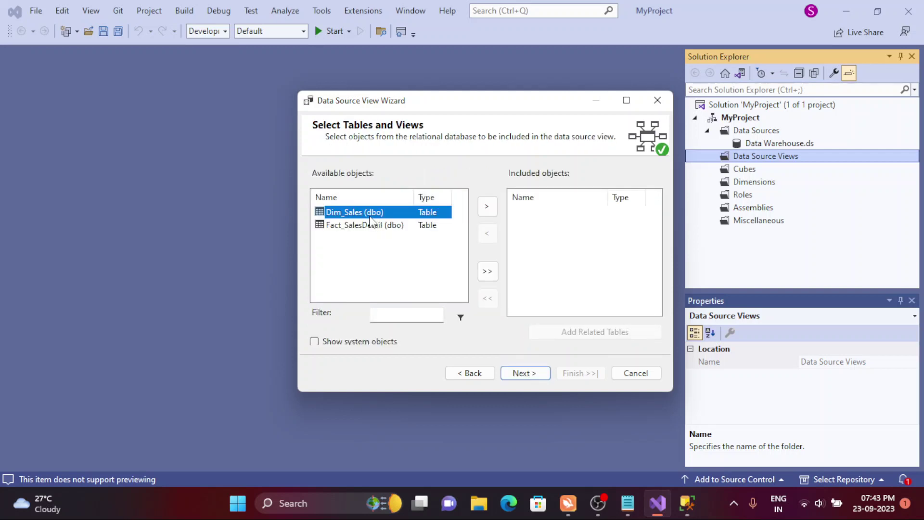
- Include Dim_Sales and Fact_SalesDetail as objects and finish the view as Data Warehouse
left_click(489, 211)
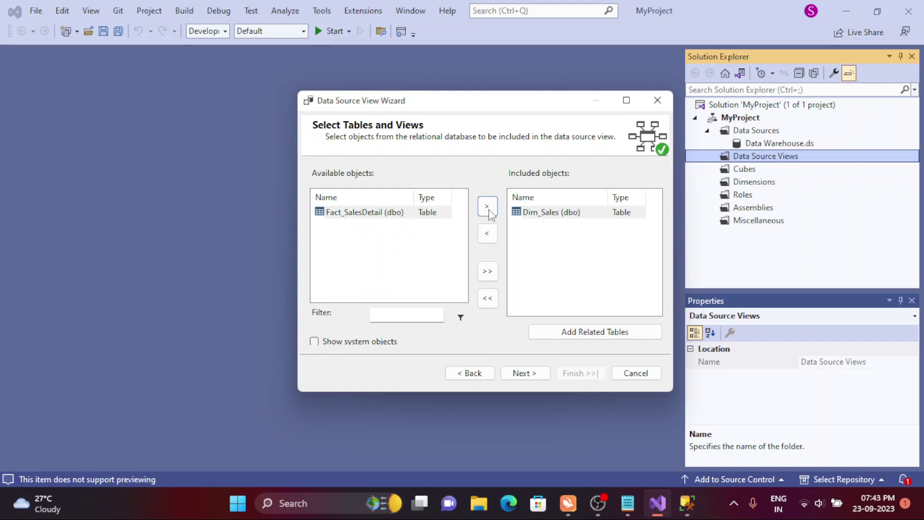
left_click(556, 219)
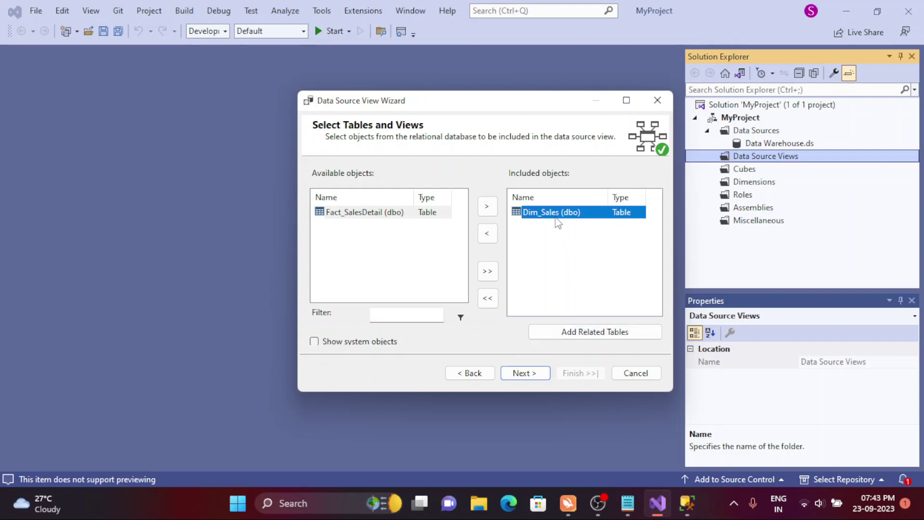
left_click(567, 331)
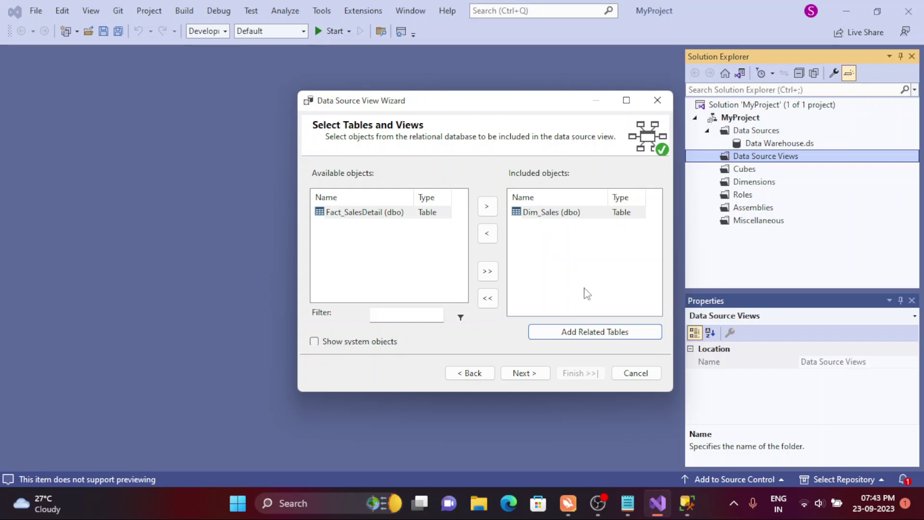
left_click(539, 219)
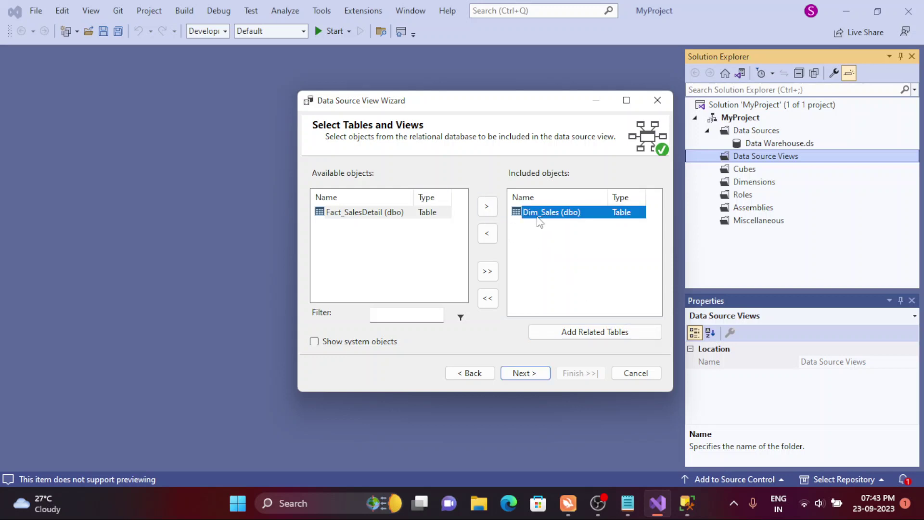
left_click(421, 213)
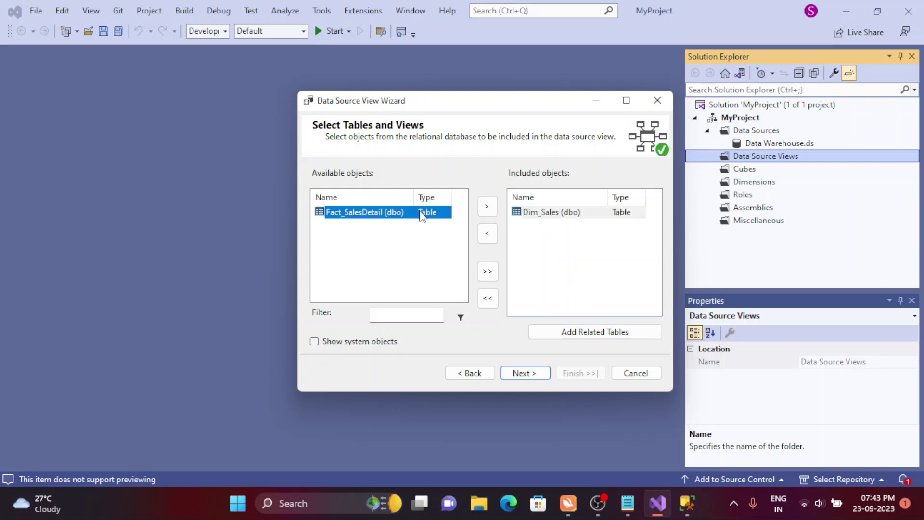
left_click(489, 210)
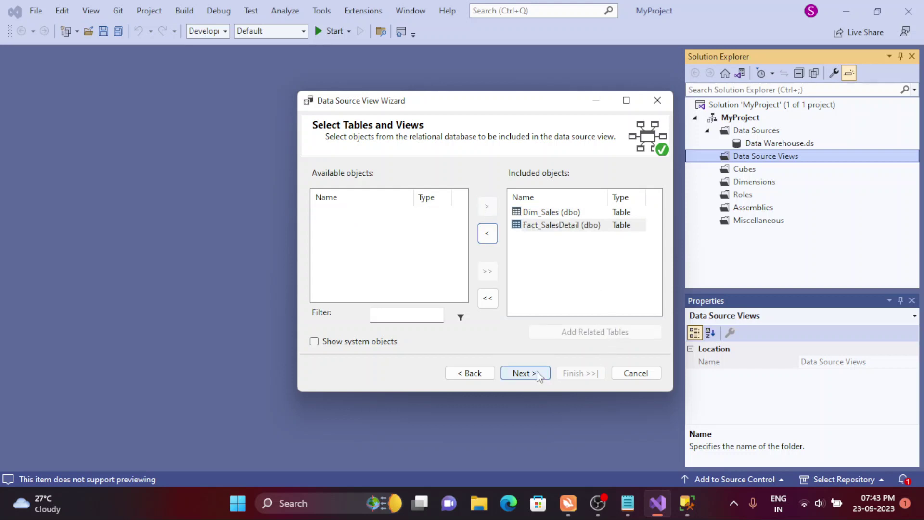
left_click(536, 373)
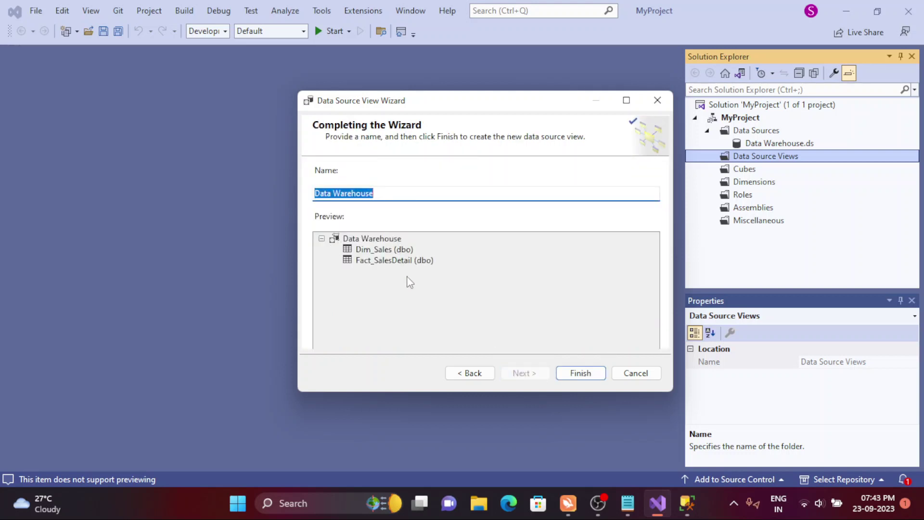
left_click(581, 372)
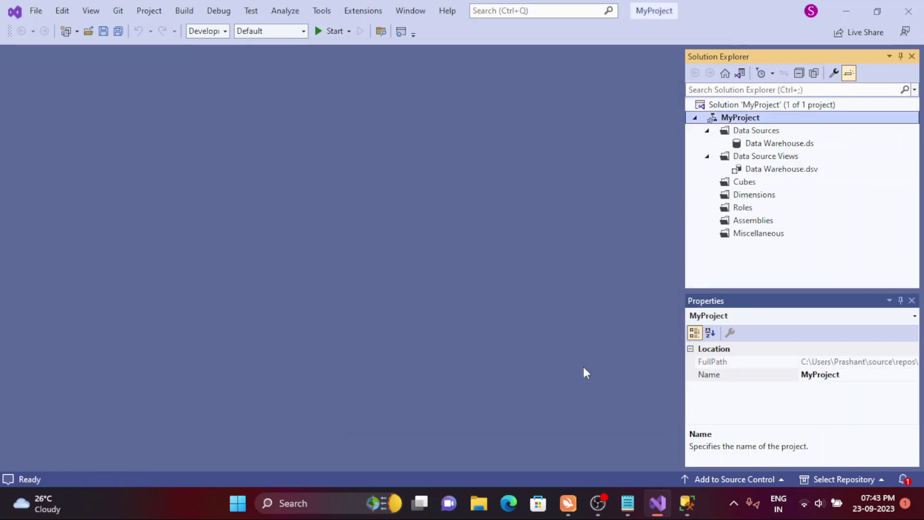
- Open the Data Warehouse.dsv diagram and select the Fact_SalesDetail and Dim_Sales tables
left_click(764, 170)
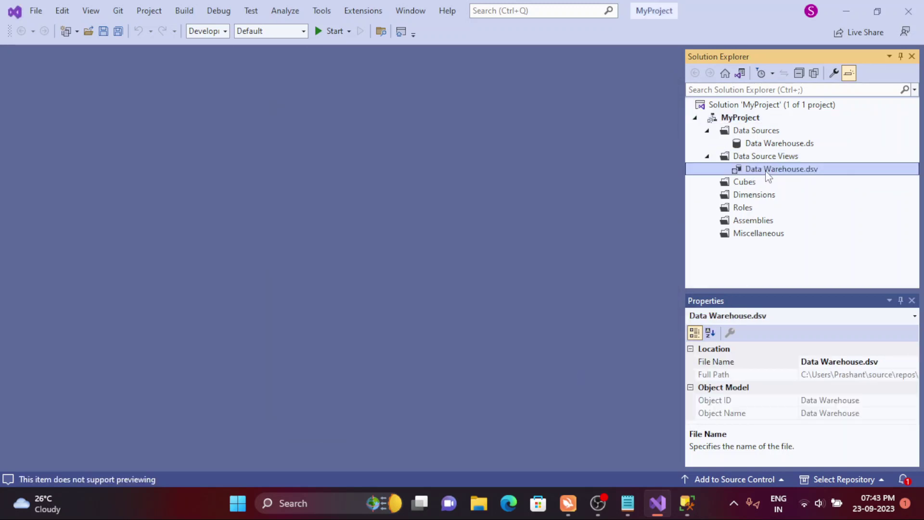
double_click(765, 169)
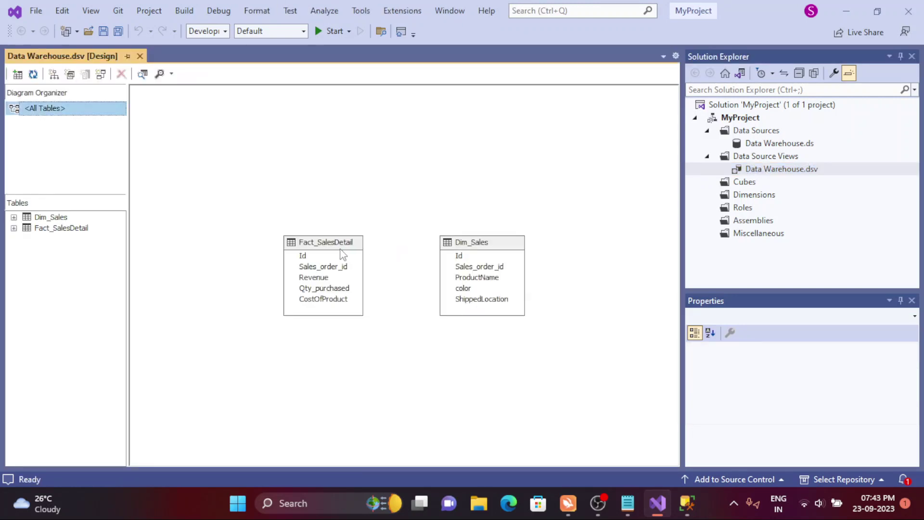
left_click(343, 254)
left_click(487, 247)
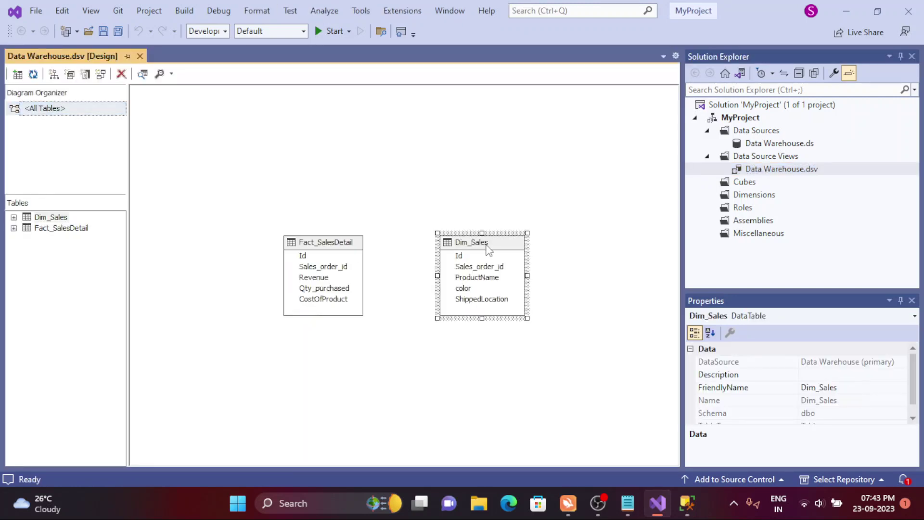
left_click(320, 242)
left_click(449, 248)
- Relate Dim_Sales.Sales_order_id to Fact_SalesDetail and accept Sales_order_id as its logical primary key
right_click(347, 240)
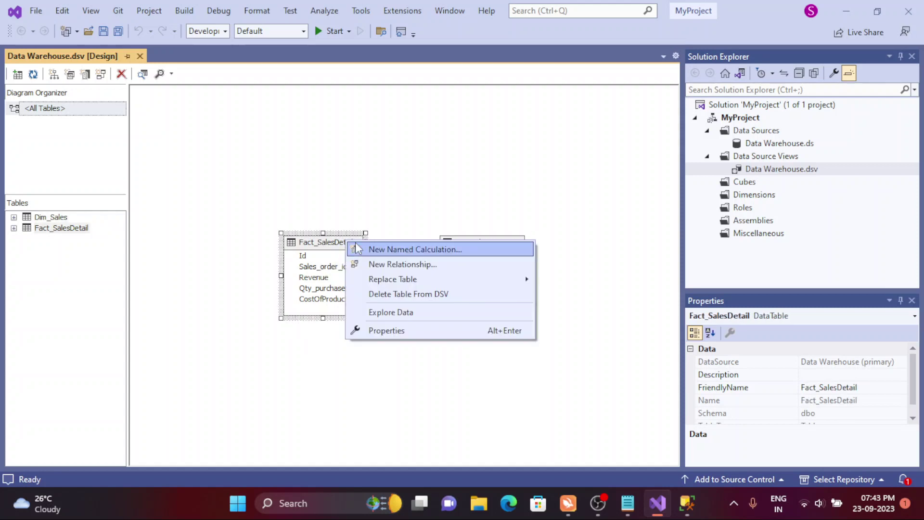
left_click(374, 264)
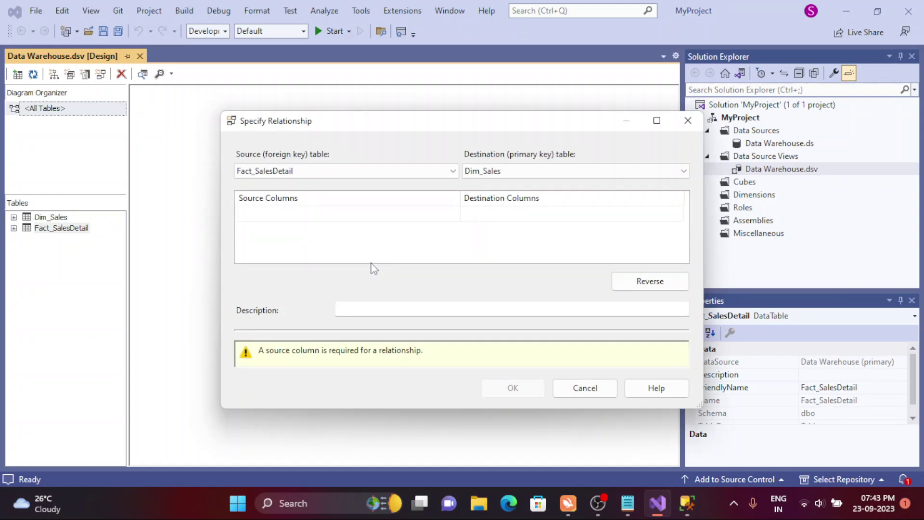
left_click(319, 171)
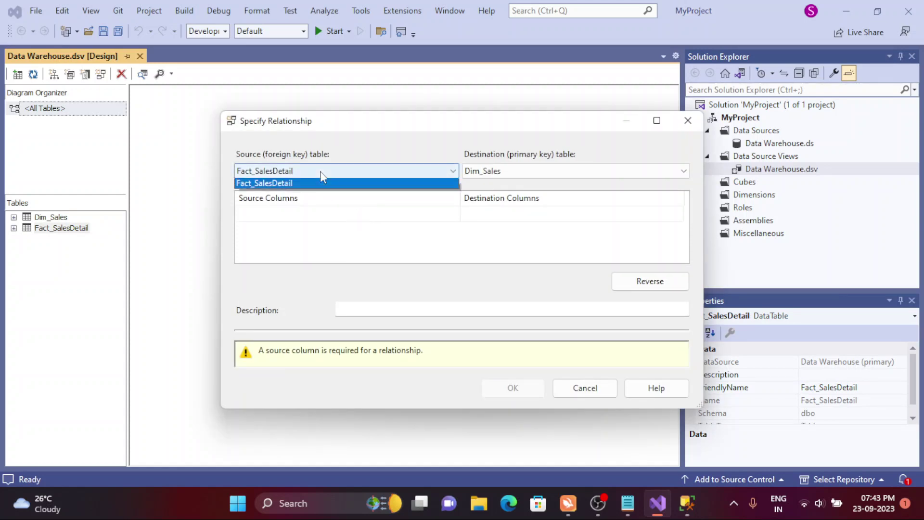
left_click(305, 183)
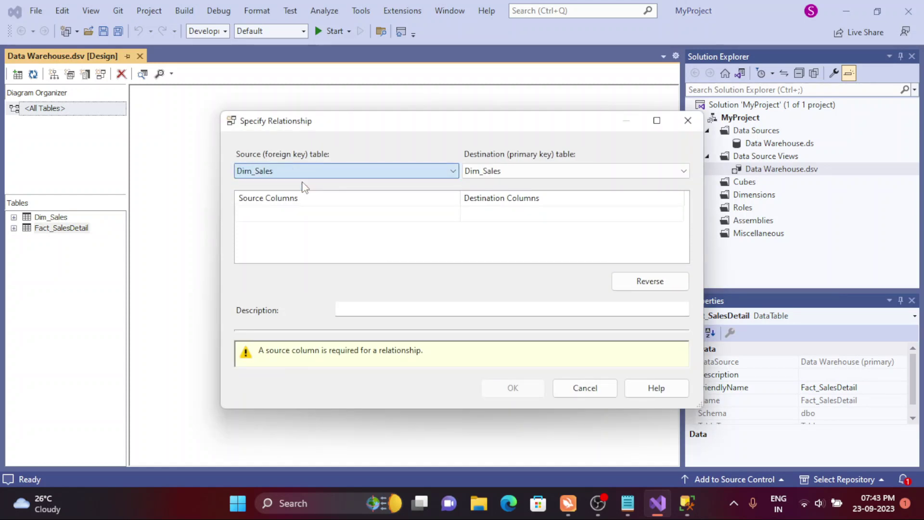
left_click(299, 213)
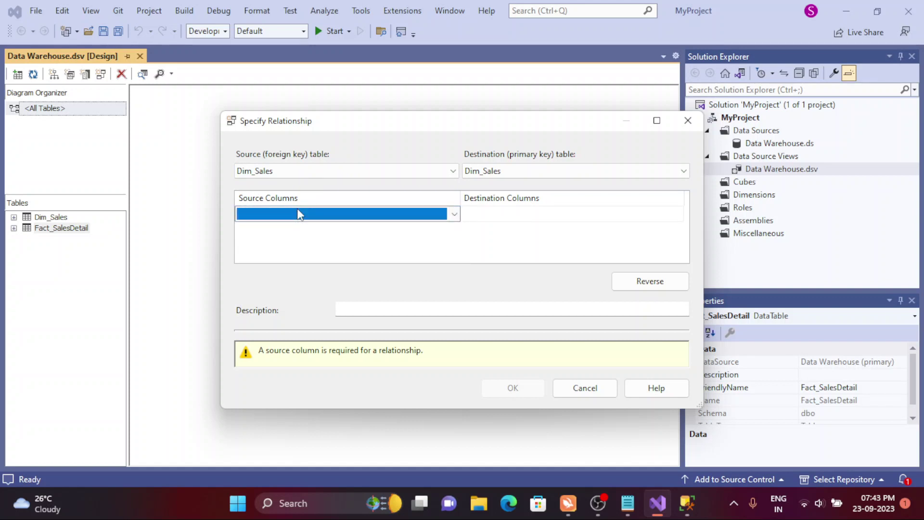
left_click(299, 213)
left_click(284, 253)
left_click(507, 174)
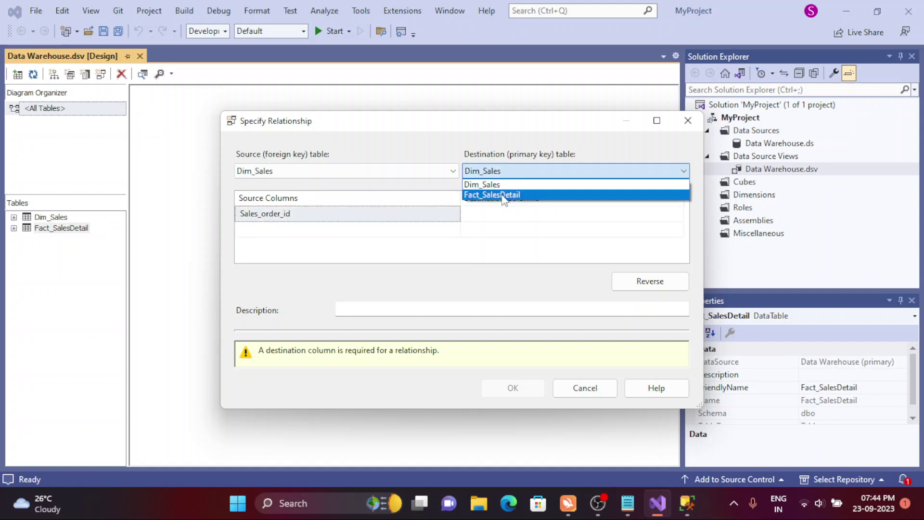
left_click(503, 194)
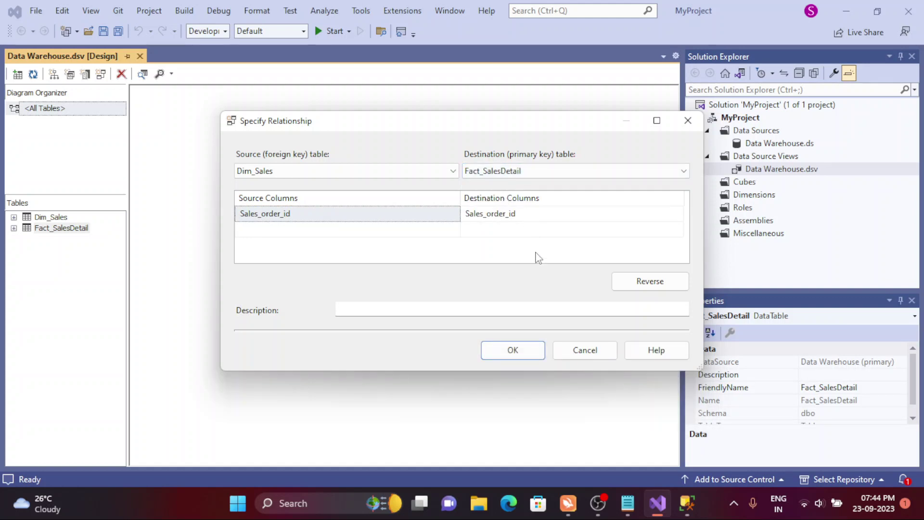
left_click(520, 356)
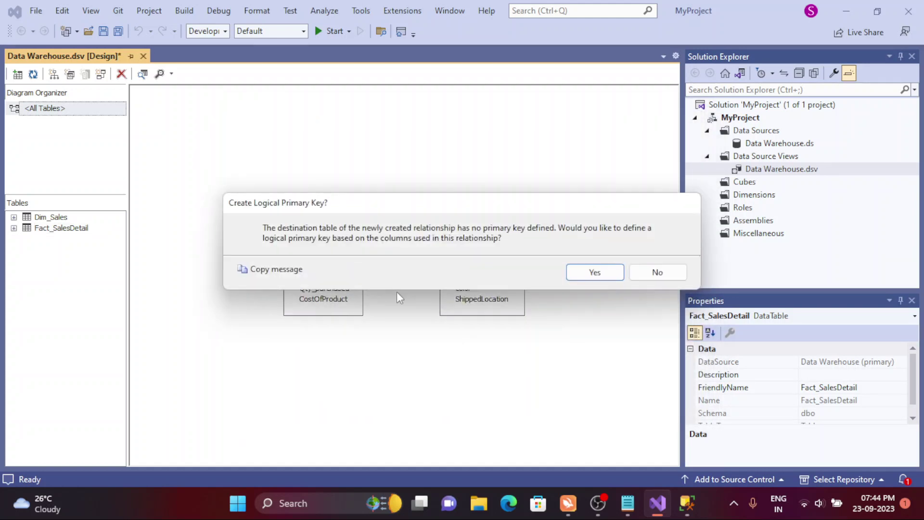
left_click(590, 272)
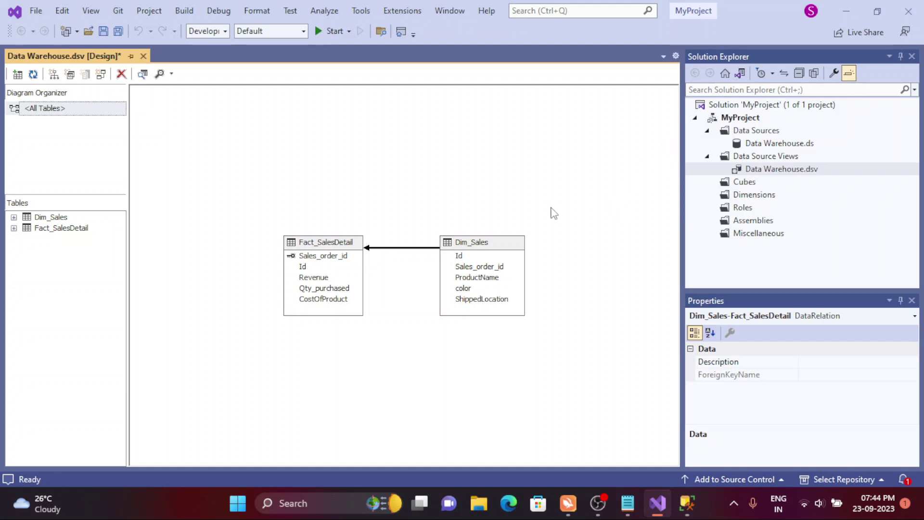
- Delete the Dim_Sales table from the data source view
right_click(509, 246)
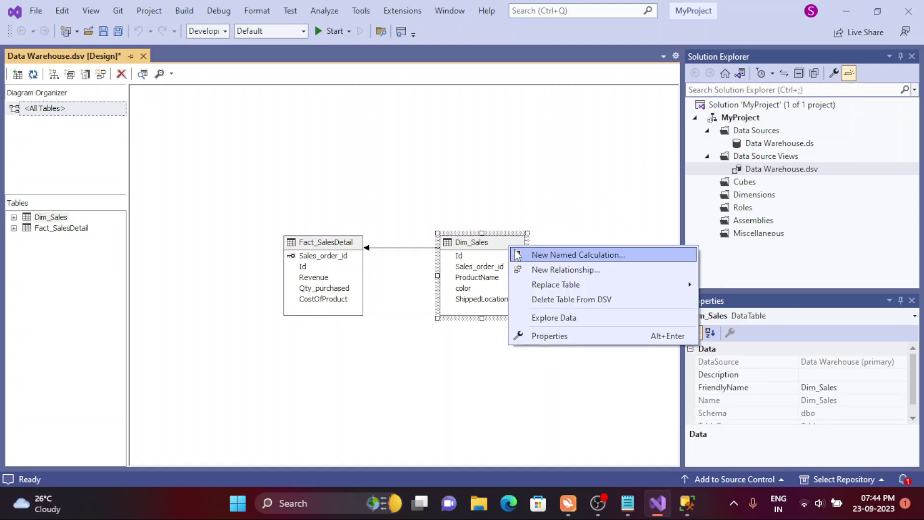
left_click(562, 297)
left_click(554, 309)
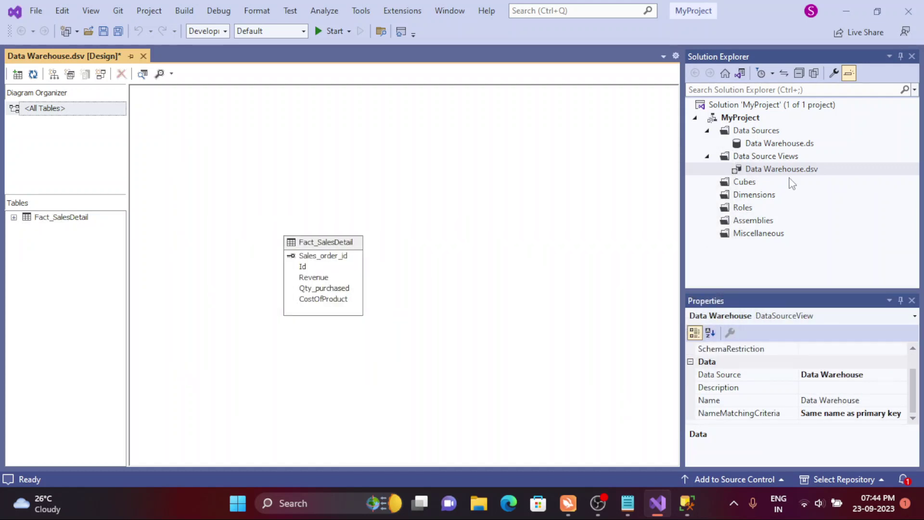
- Re-add Dim_Sales through Add/Remove Tables and place it right of Fact_SalesDetail
right_click(571, 229)
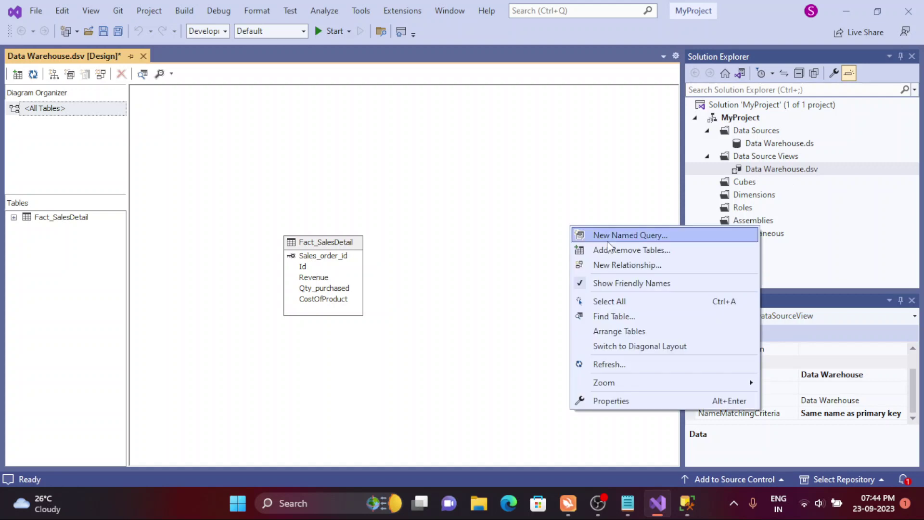
left_click(616, 251)
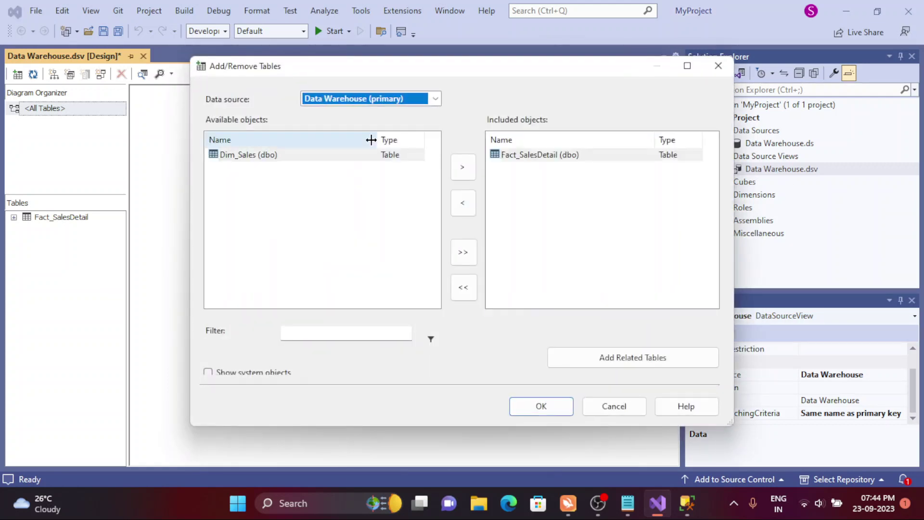
left_click(291, 158)
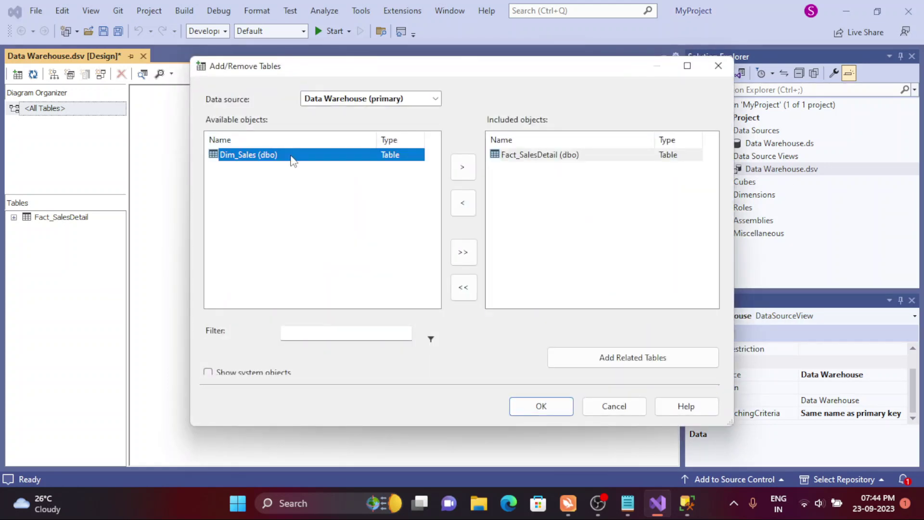
left_click(463, 177)
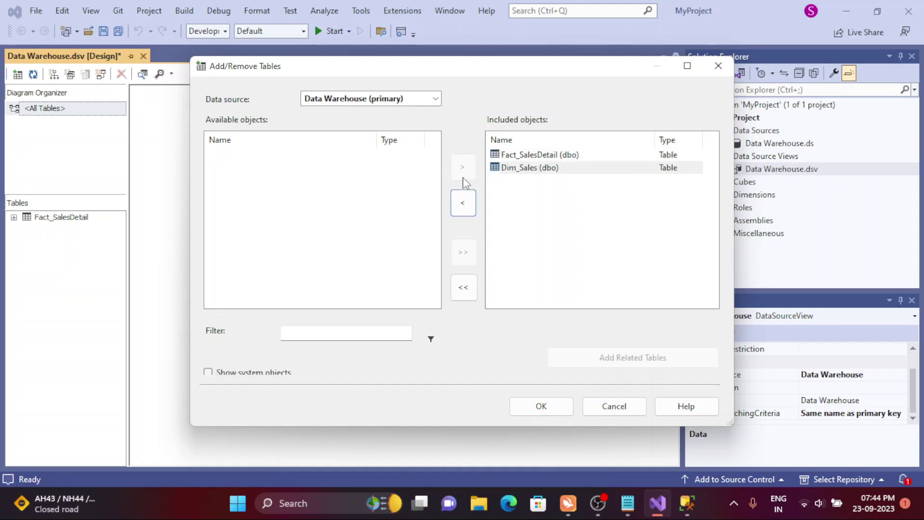
left_click(549, 406)
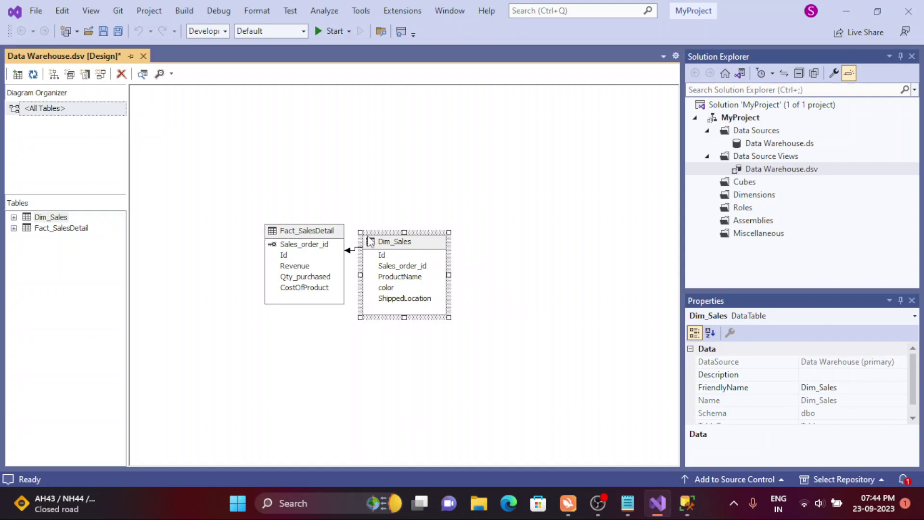
left_click_drag(383, 234, 435, 223)
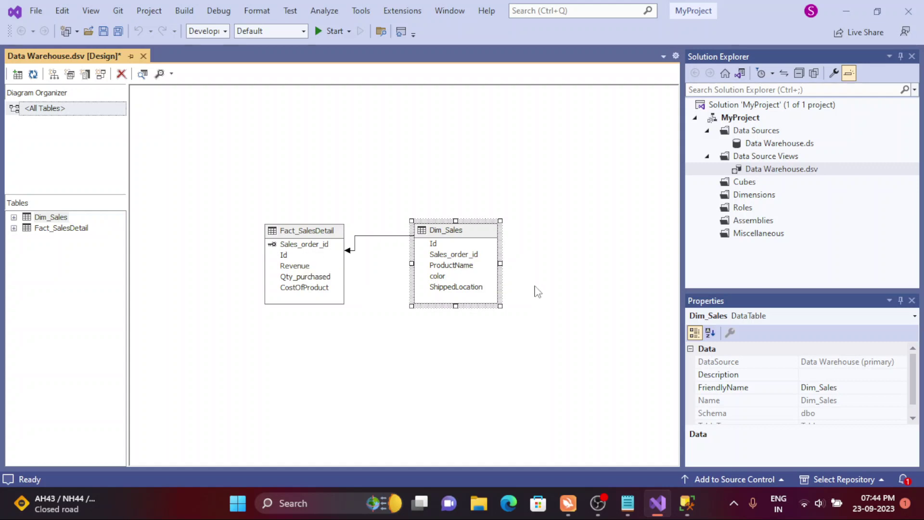
left_click(535, 289)
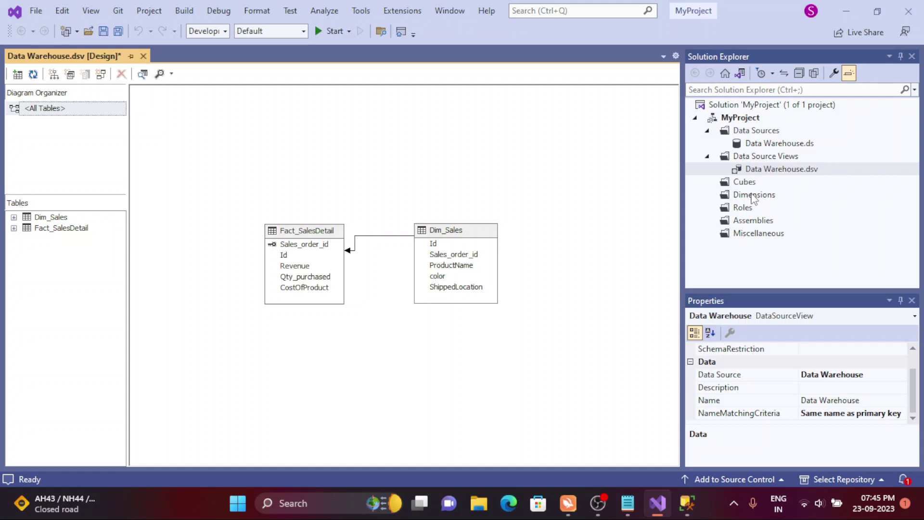
- Start a New Dimension built from an existing table
left_click(748, 185)
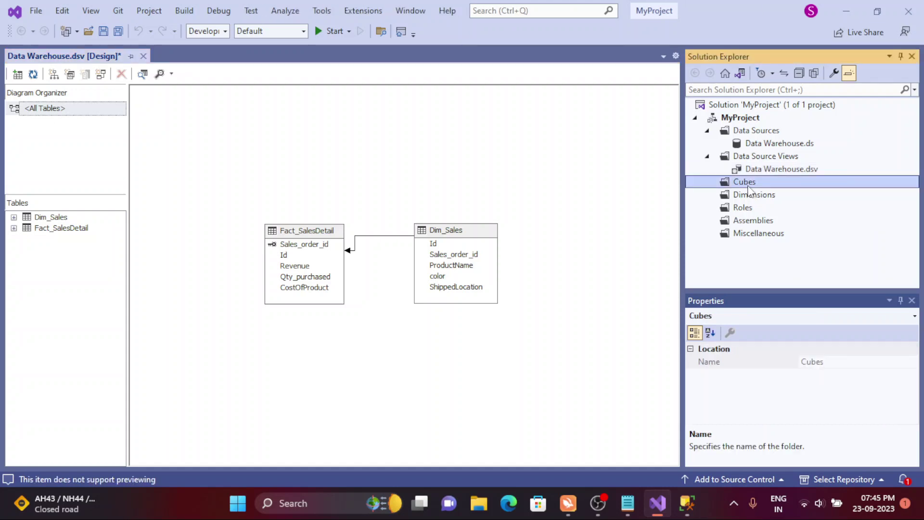
right_click(749, 194)
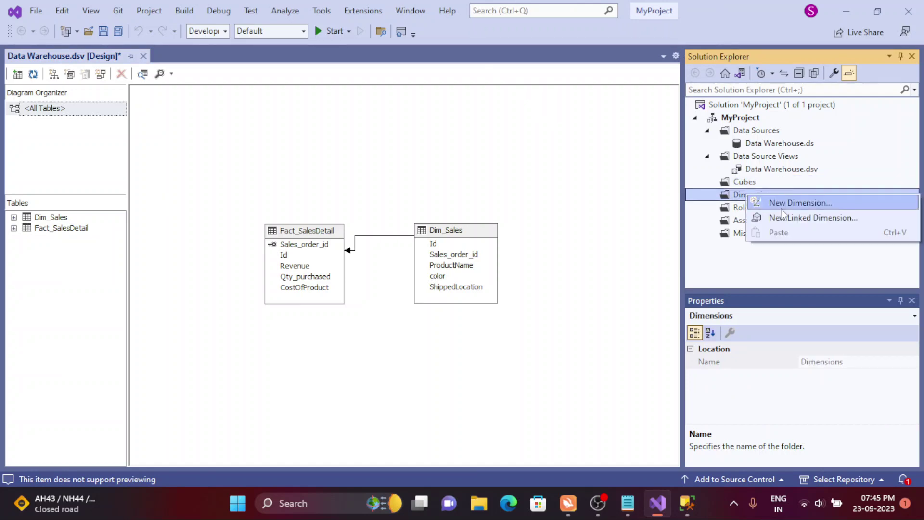
left_click(776, 203)
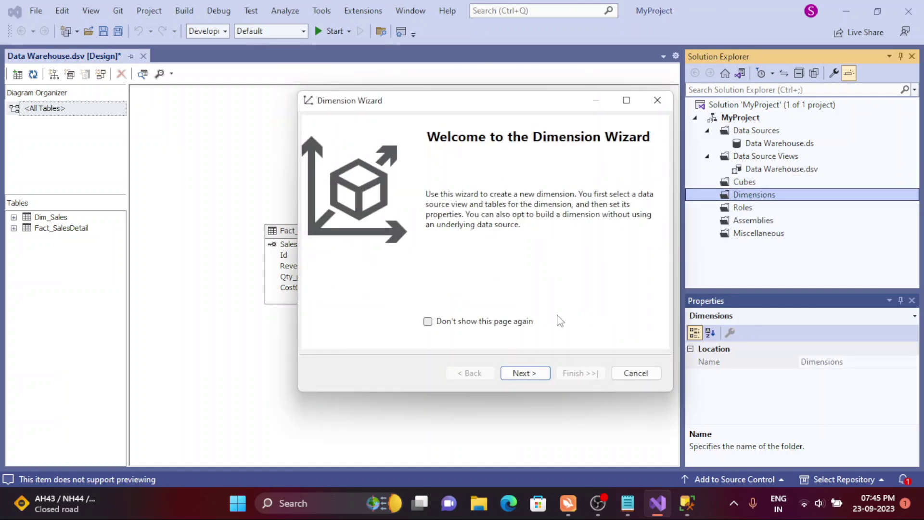
left_click(521, 371)
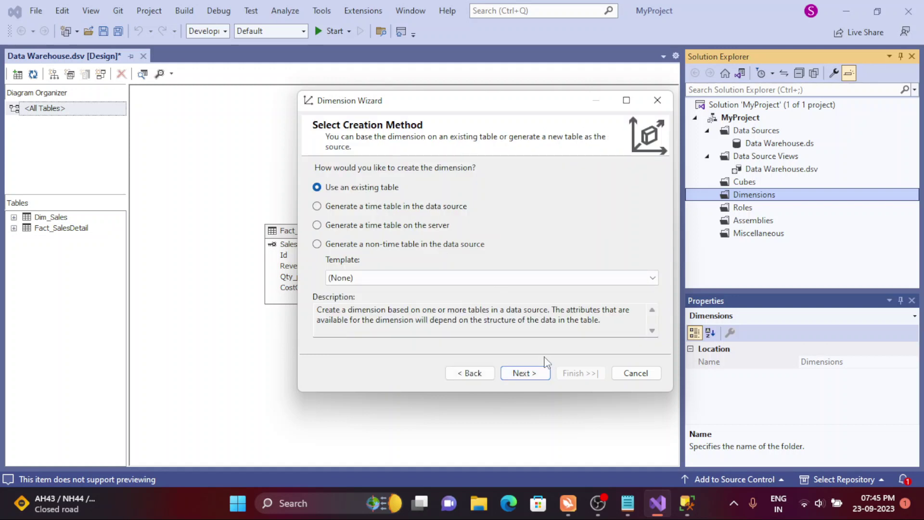
left_click(525, 372)
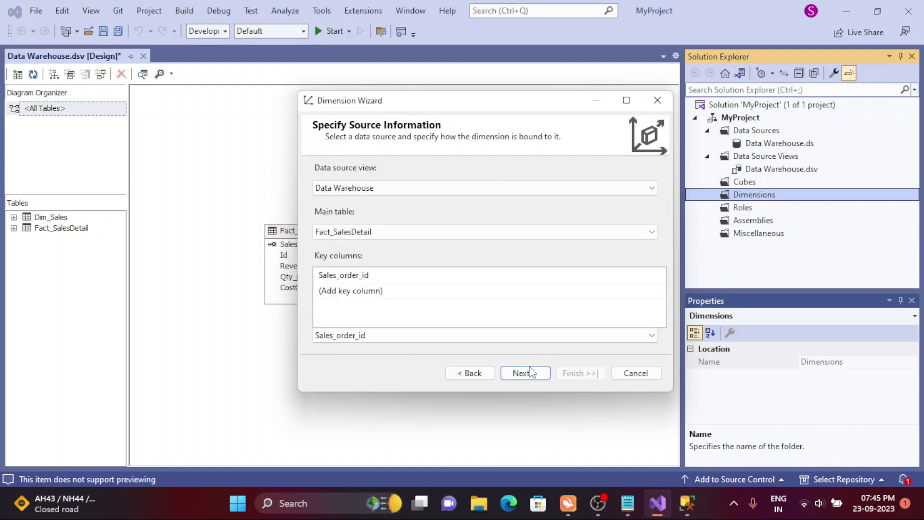
- Set Dim_Sales as main table with Sales_order_id as key and name column, then continue
left_click(348, 233)
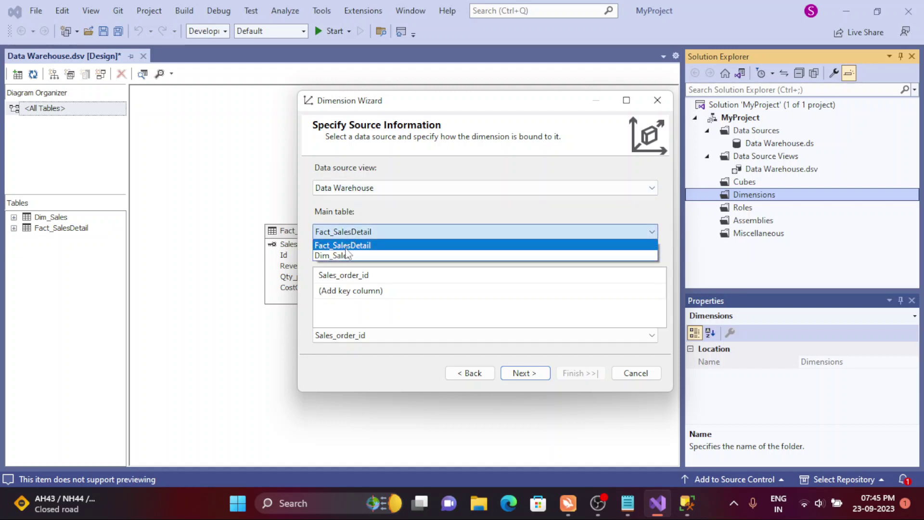
left_click(348, 256)
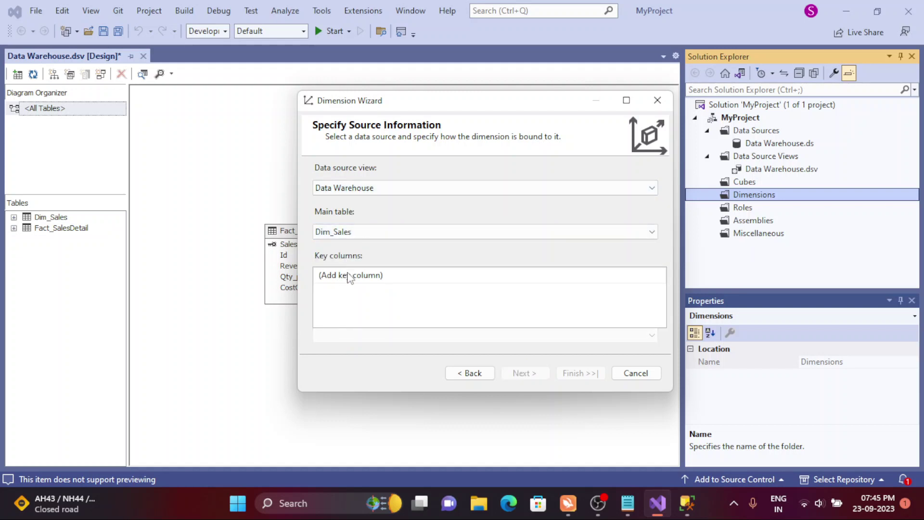
left_click(349, 276)
left_click(350, 277)
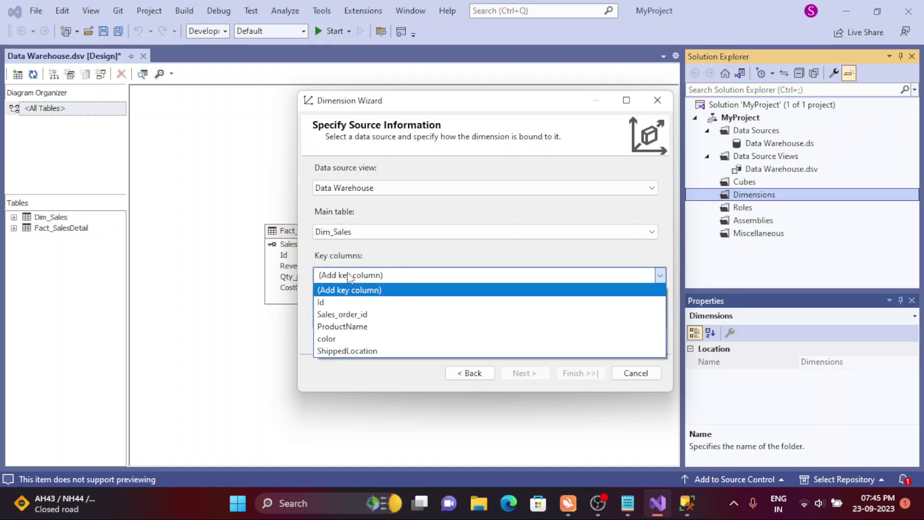
left_click(350, 302)
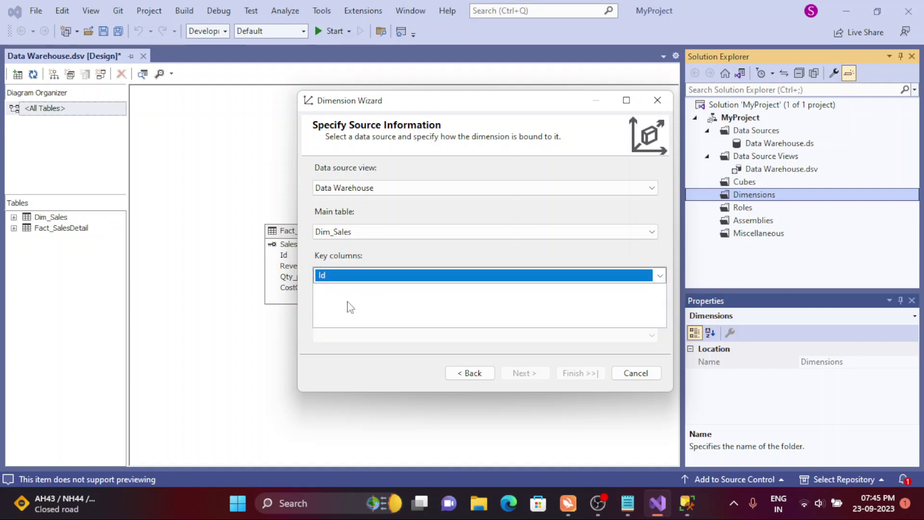
left_click(345, 275)
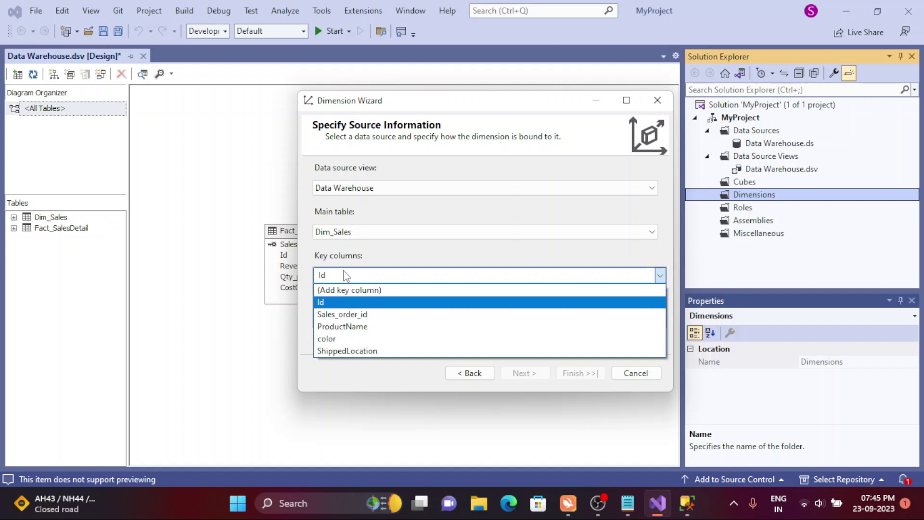
left_click(342, 316)
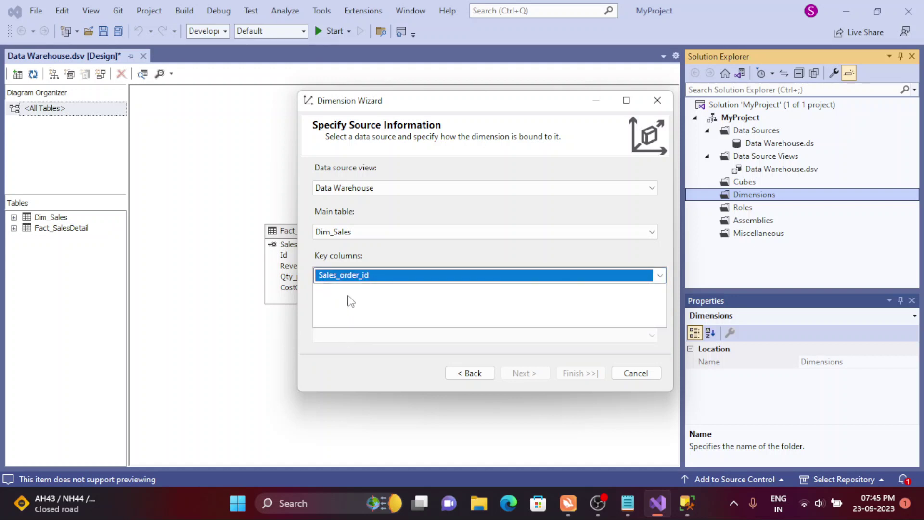
left_click(348, 299)
left_click(350, 337)
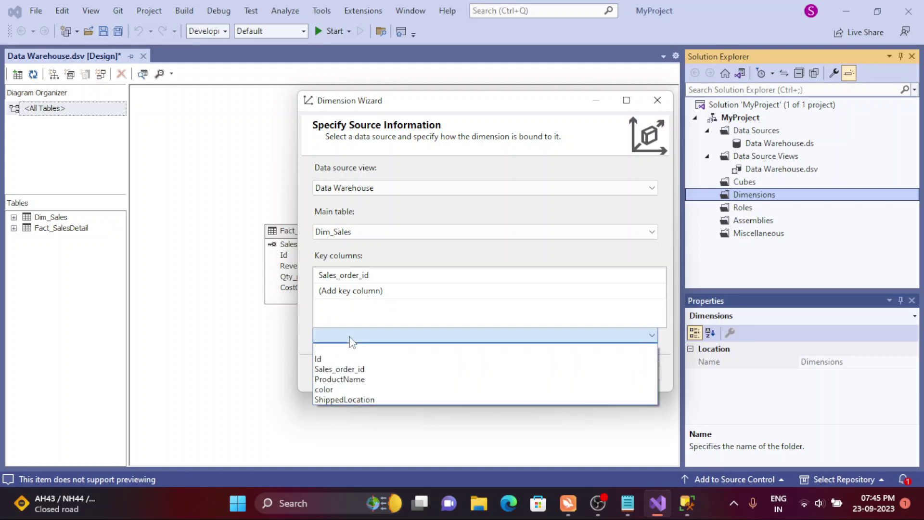
left_click(355, 369)
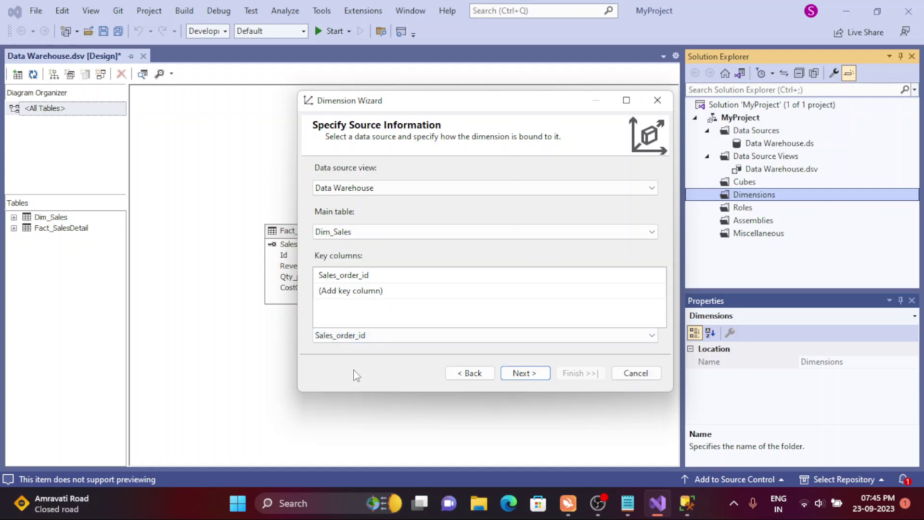
left_click(534, 383)
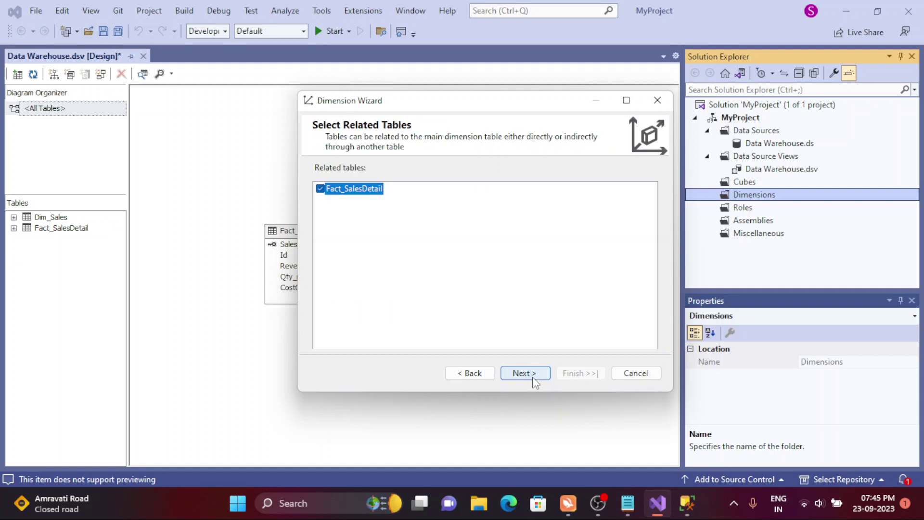
- Page through the attribute and summary pages, ending back on Select Related Tables
left_click(534, 379)
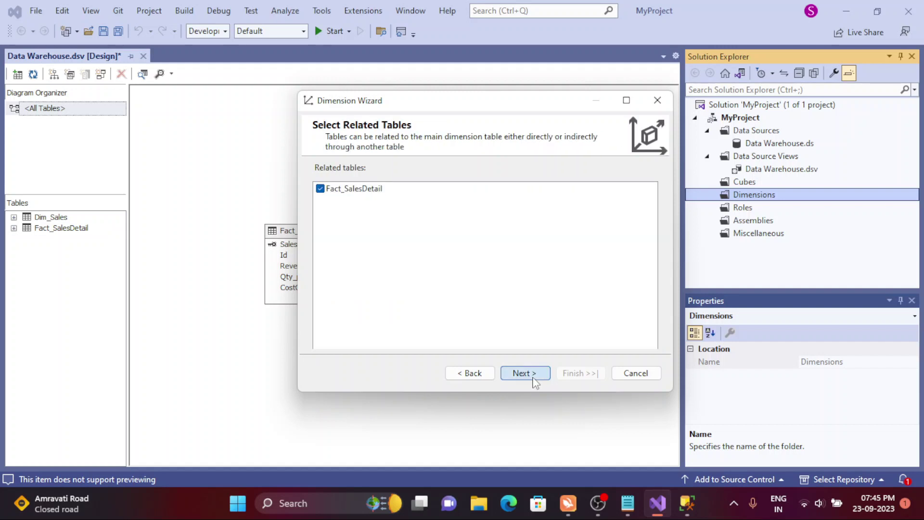
left_click(482, 380)
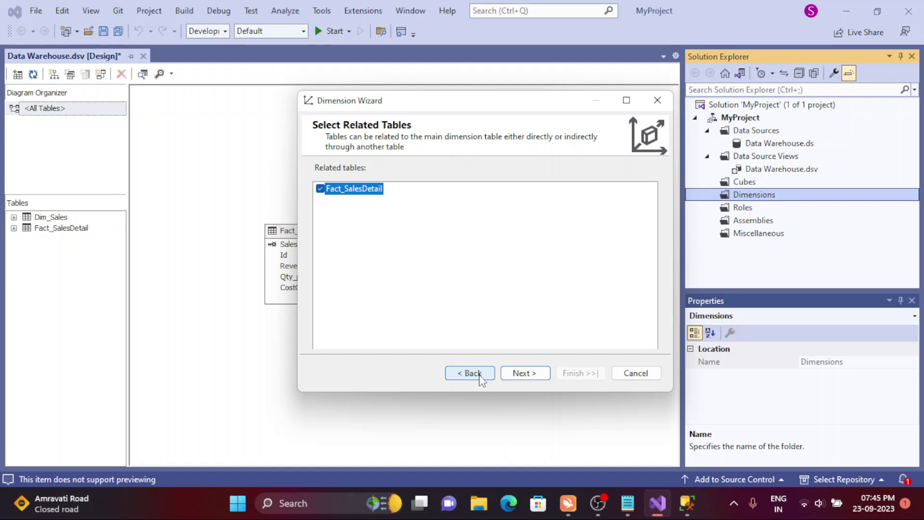
left_click(481, 380)
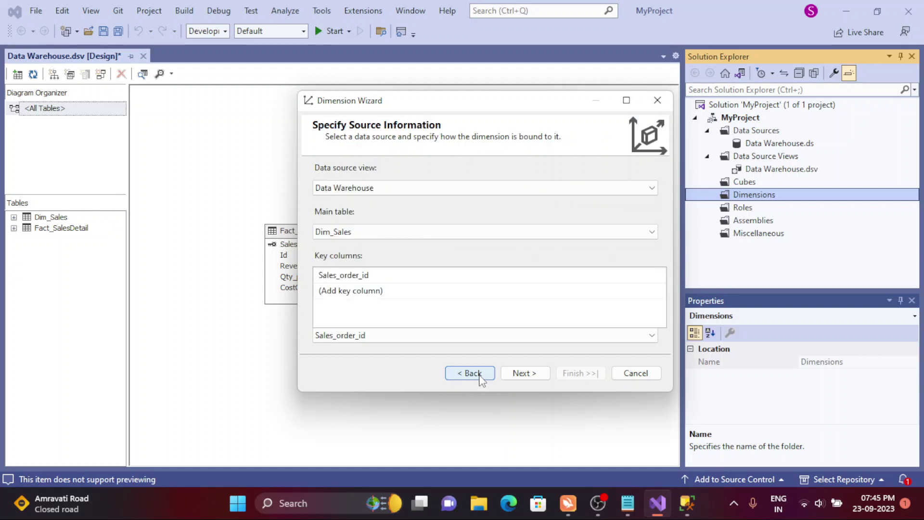
left_click(516, 375)
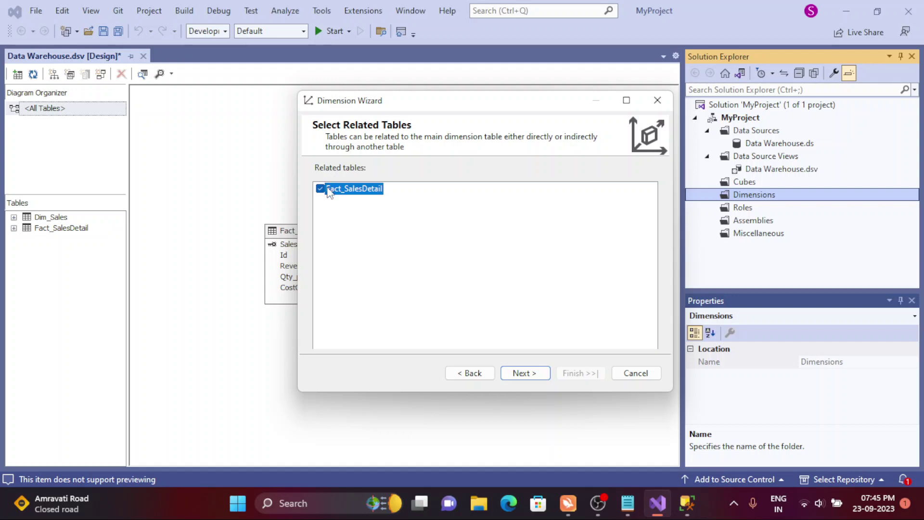
left_click(532, 375)
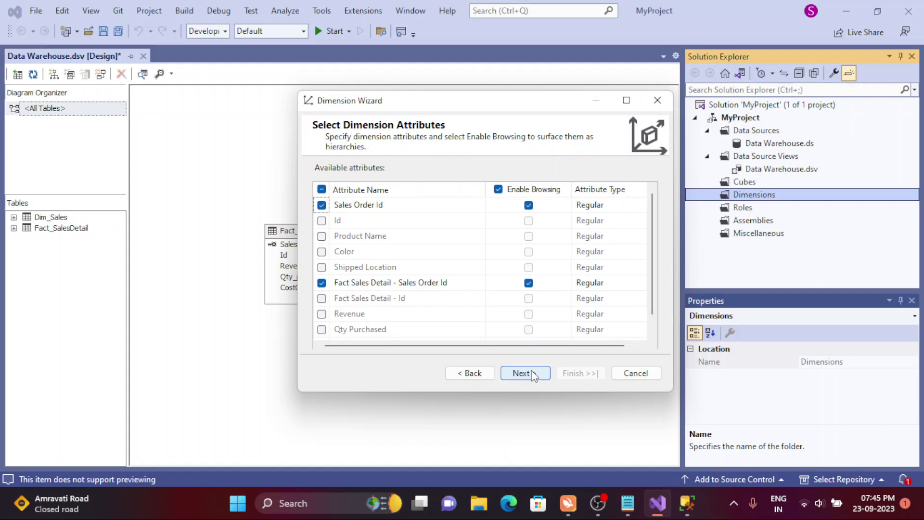
left_click(524, 373)
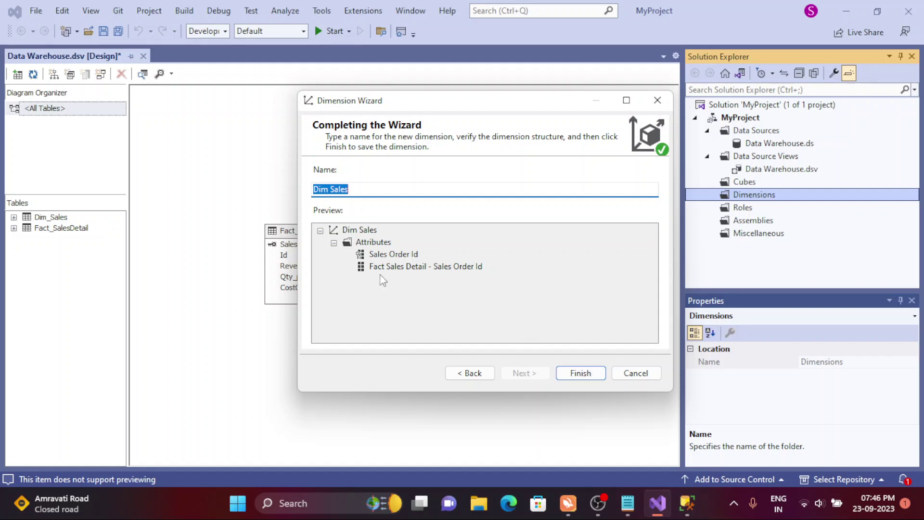
left_click(453, 372)
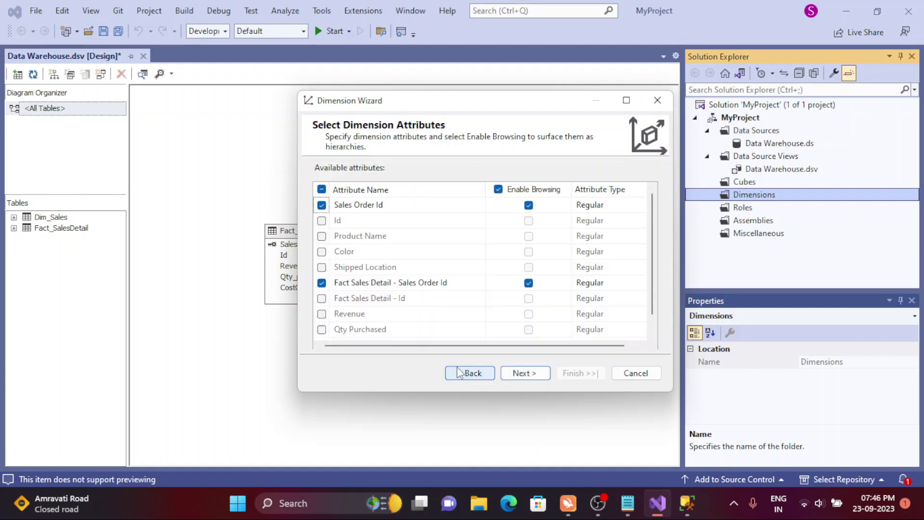
left_click(454, 374)
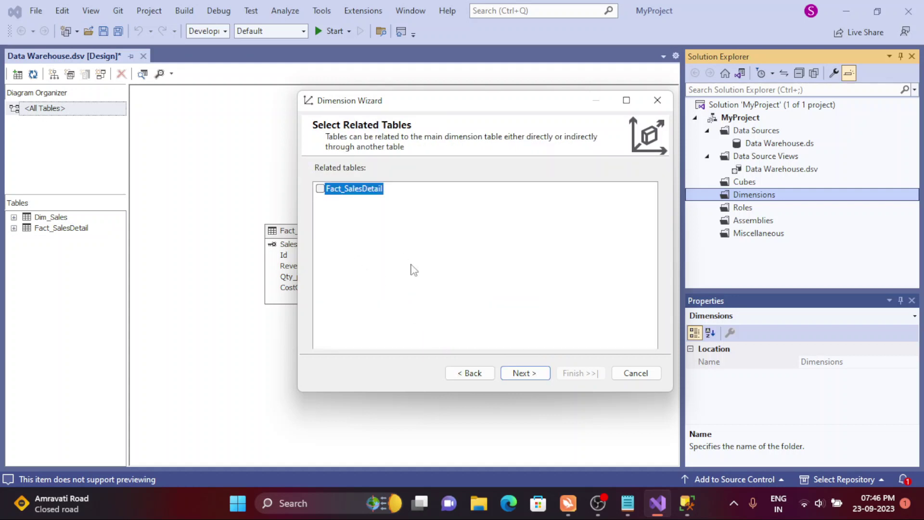
- Page back to Specify Source Information, then forward to Select Dimension Attributes
left_click(529, 374)
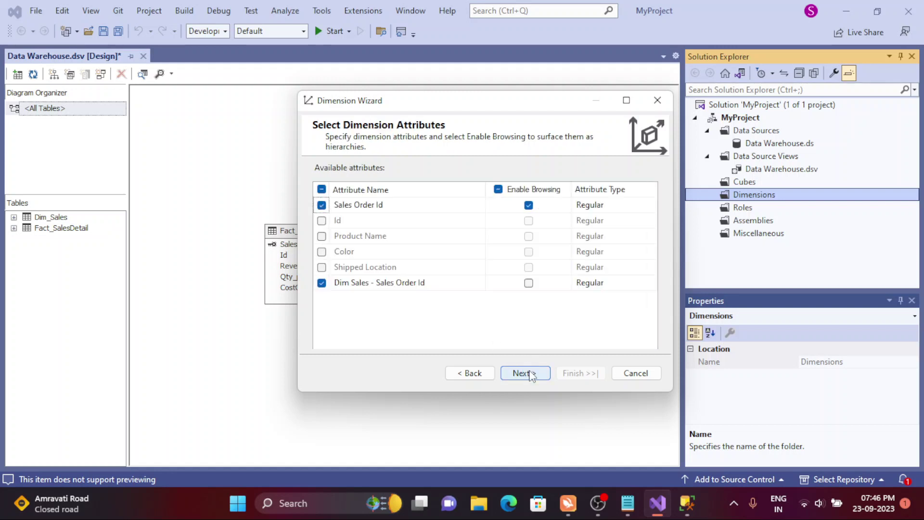
left_click(529, 373)
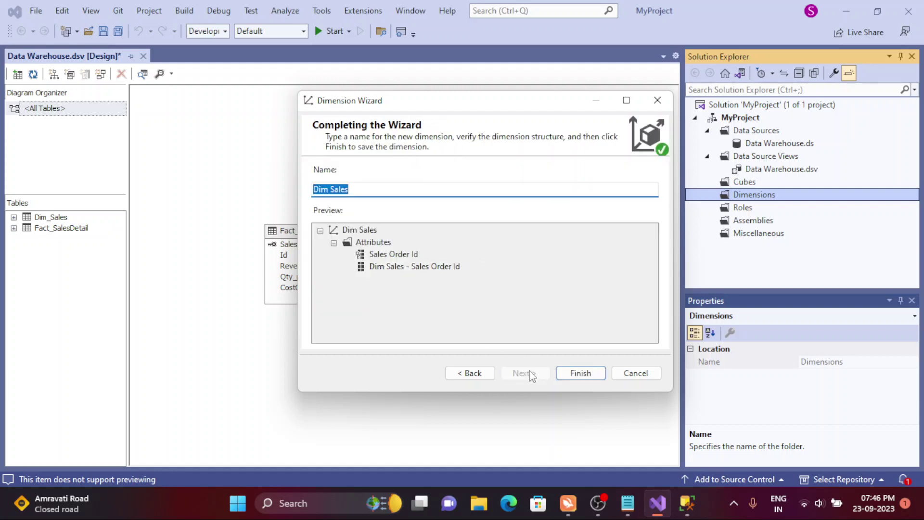
left_click(471, 374)
left_click(473, 375)
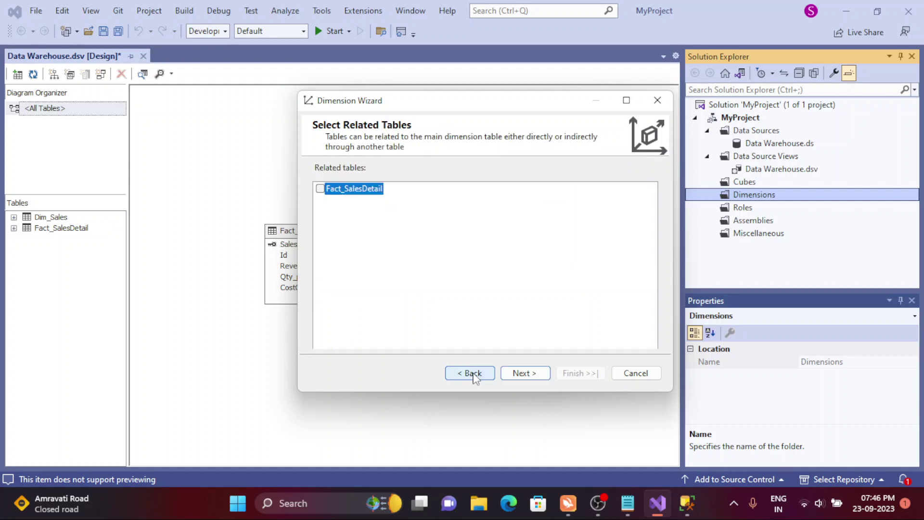
left_click(459, 376)
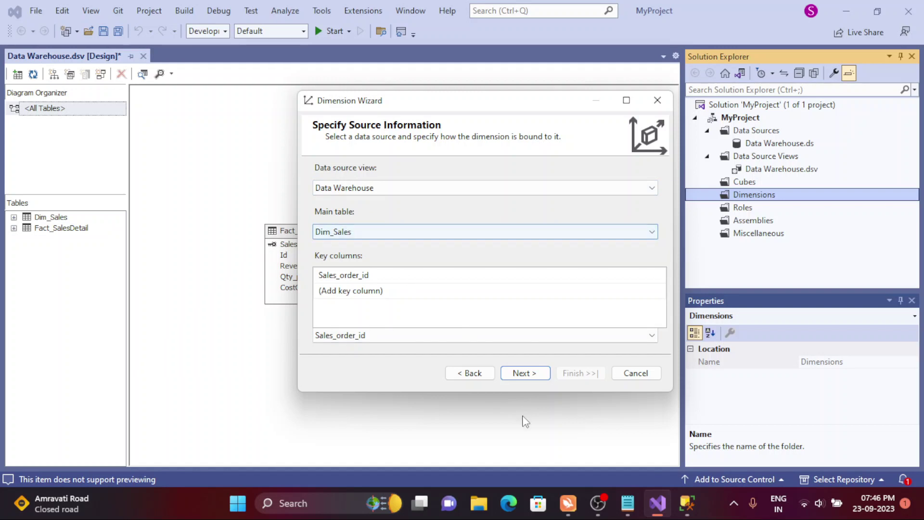
left_click(522, 373)
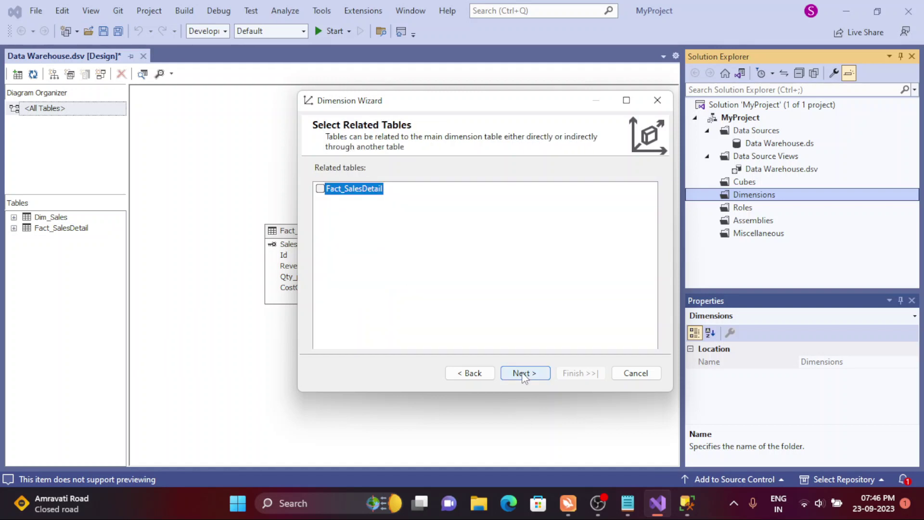
left_click(522, 374)
left_click(470, 373)
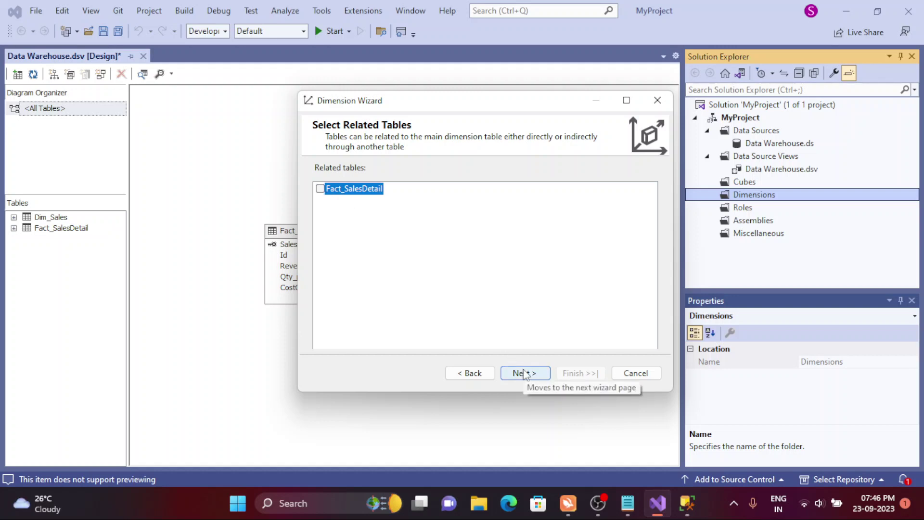
left_click(524, 374)
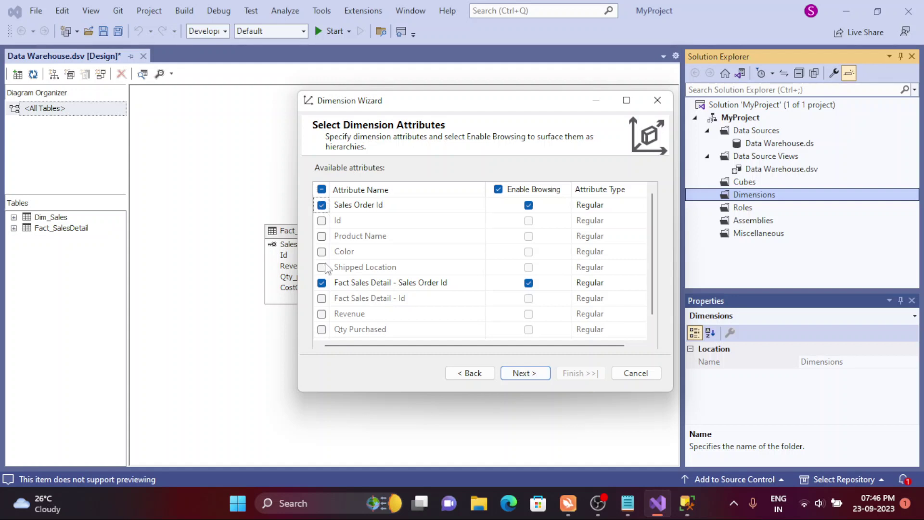
- Untick Fact Sales Detail - Sales Order Id, tick Color, Product Name and Shipped Location, and finish
left_click(321, 283)
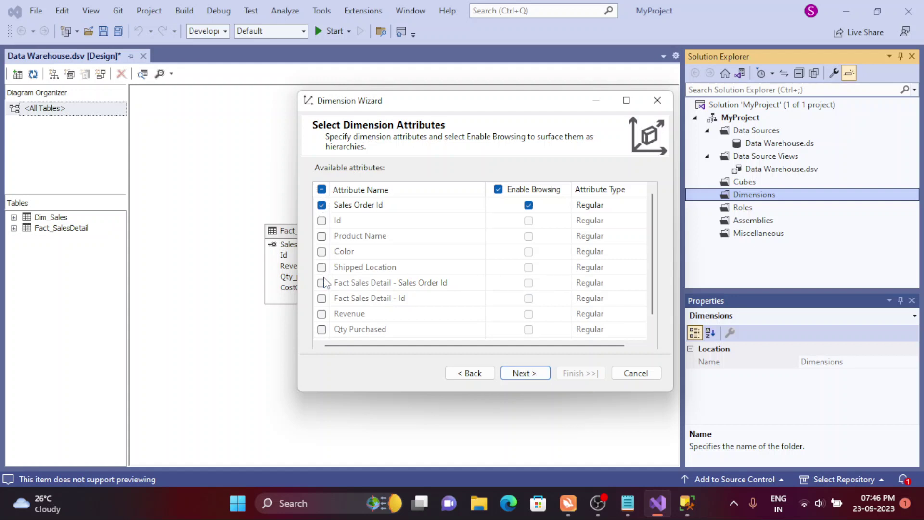
scroll(642, 289, "down", 1)
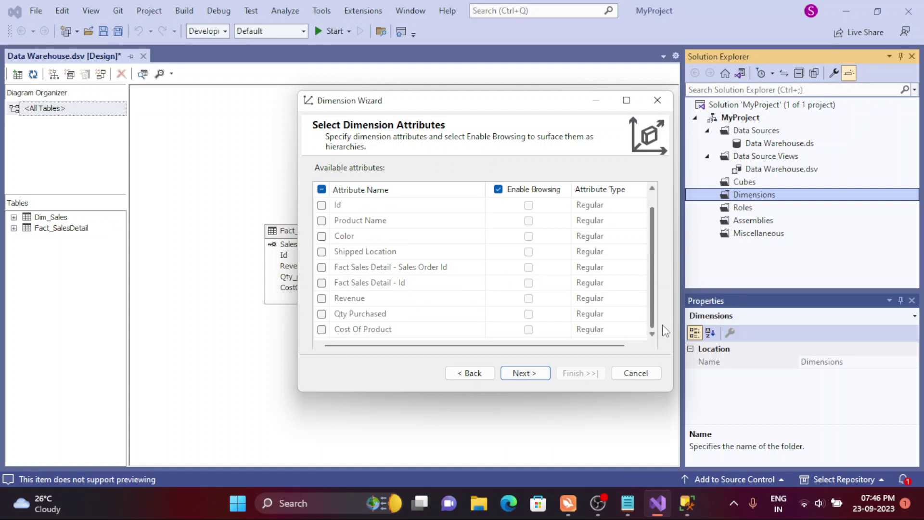
left_click_drag(651, 310, 661, 229)
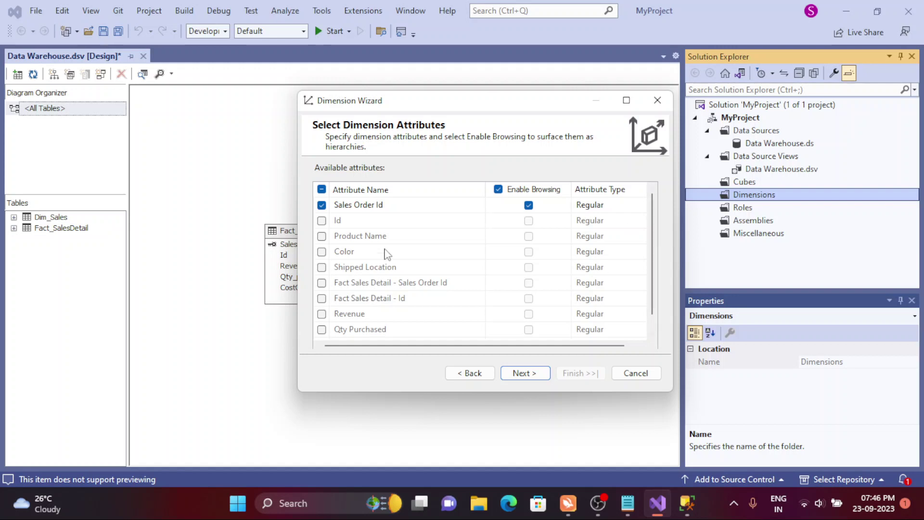
left_click(321, 251)
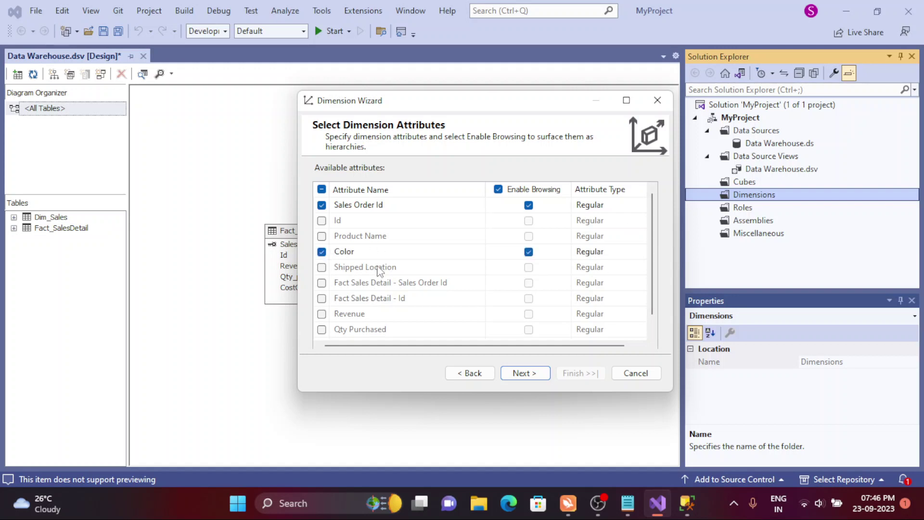
left_click(322, 237)
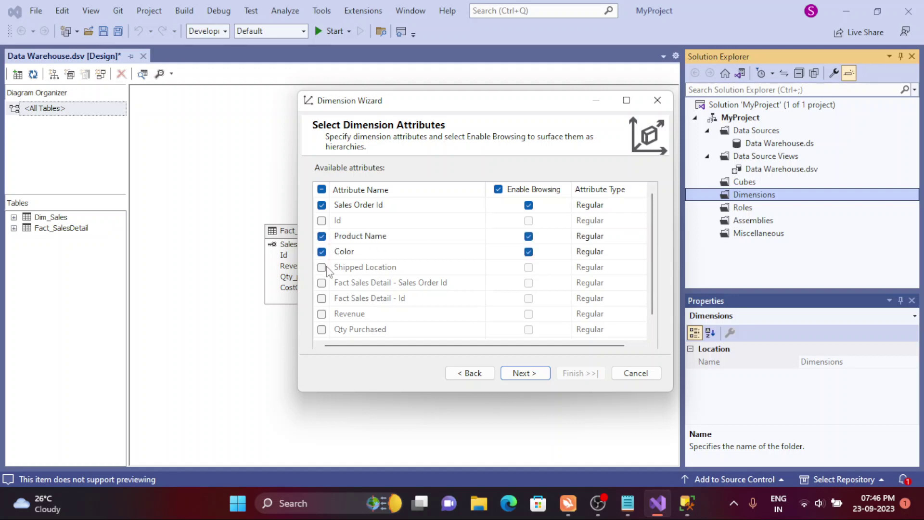
left_click(323, 267)
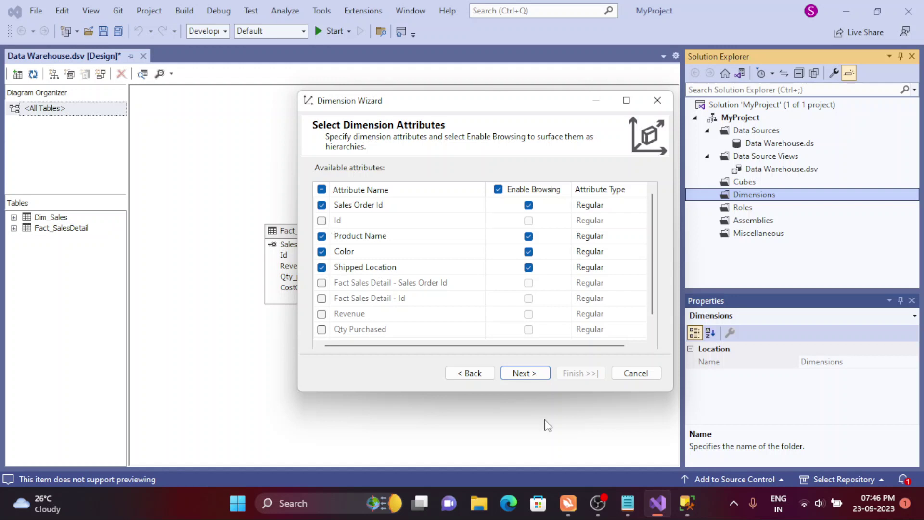
left_click(534, 375)
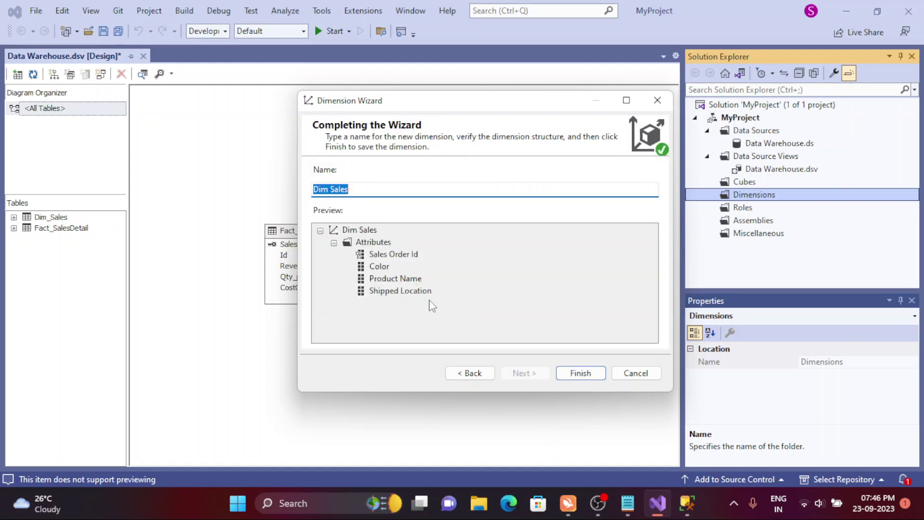
left_click(578, 373)
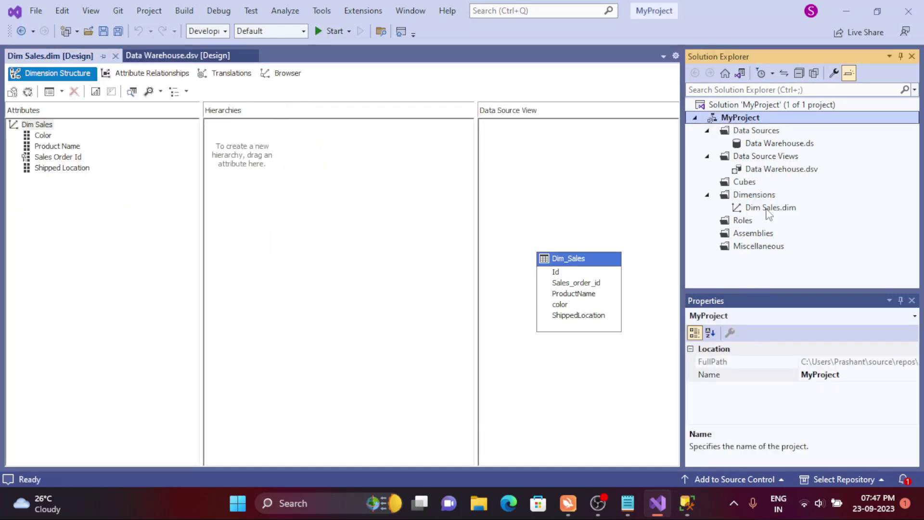
- Open the Dim Sales dimension and delete its Shipped Location attribute
double_click(768, 209)
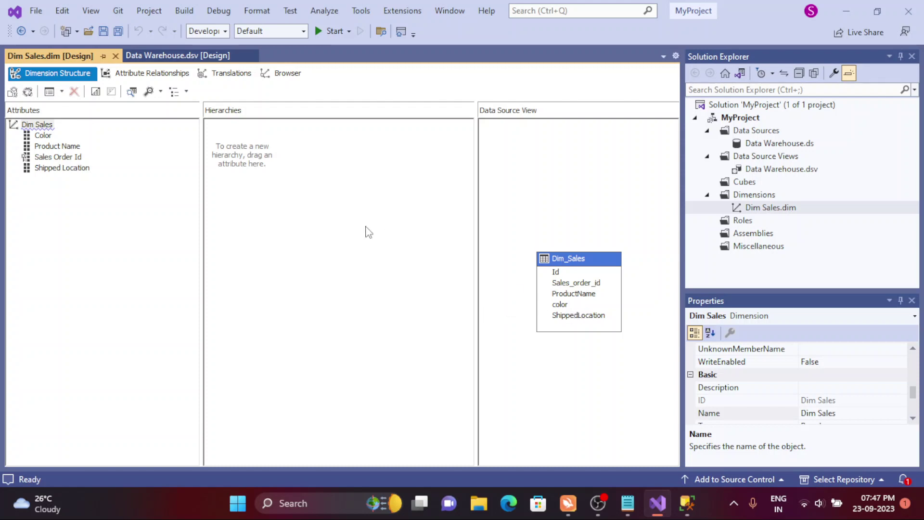
left_click(80, 169)
right_click(80, 170)
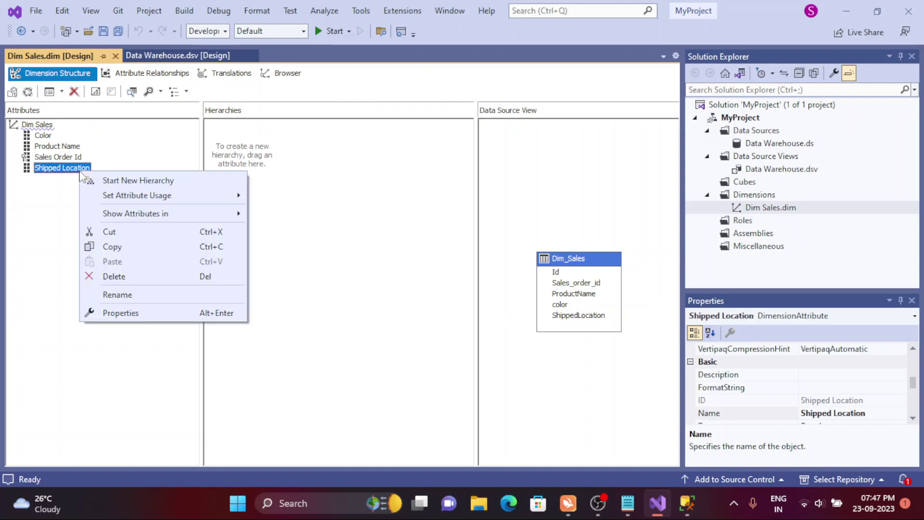
left_click(119, 281)
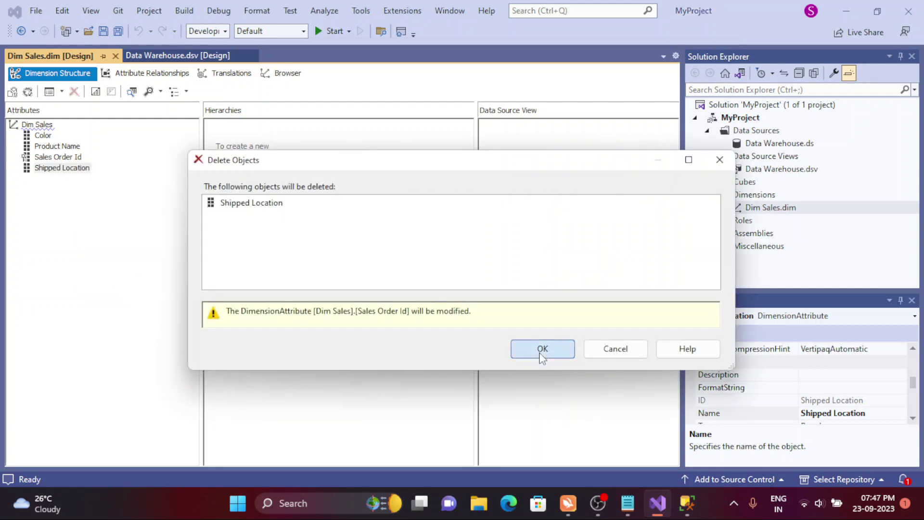
left_click(541, 354)
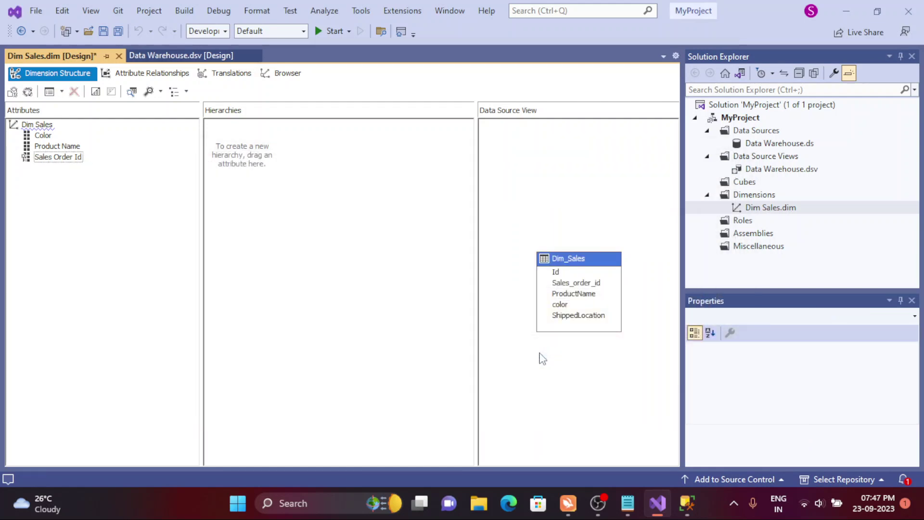
- Re-add Shipped Location by dragging the Dim_Sales ShippedLocation column into the attributes
left_click(568, 315)
left_click(568, 316)
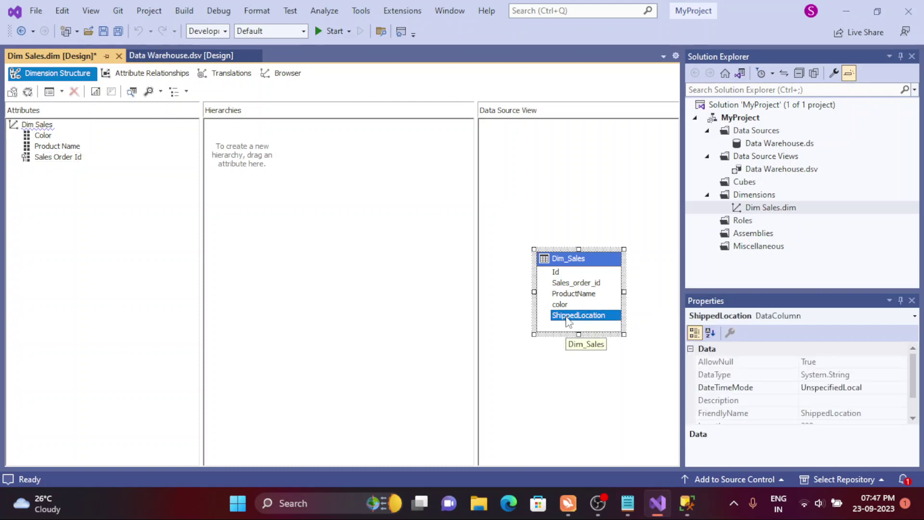
left_click_drag(568, 316, 43, 125)
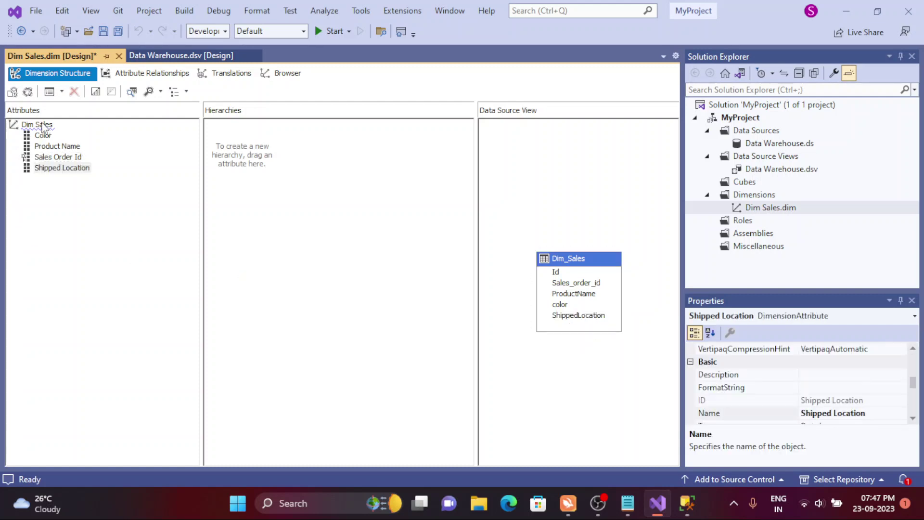
left_click(118, 193)
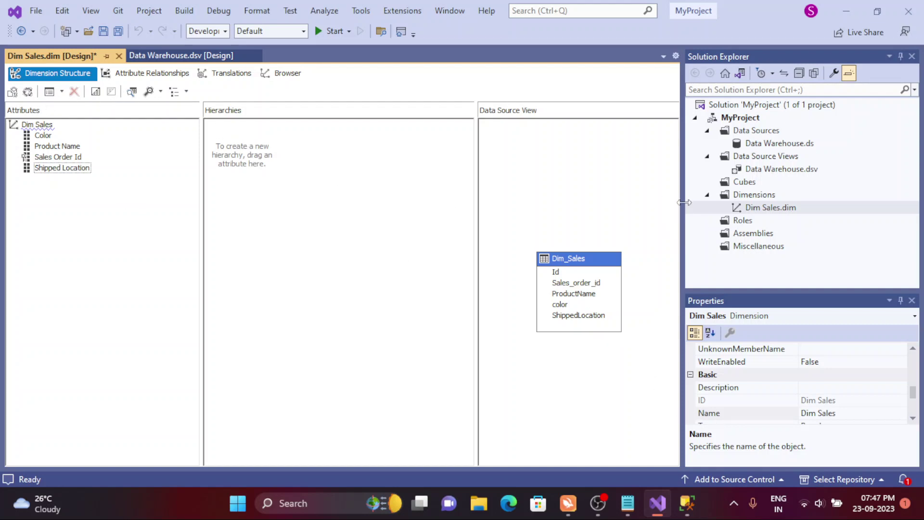
right_click(744, 183)
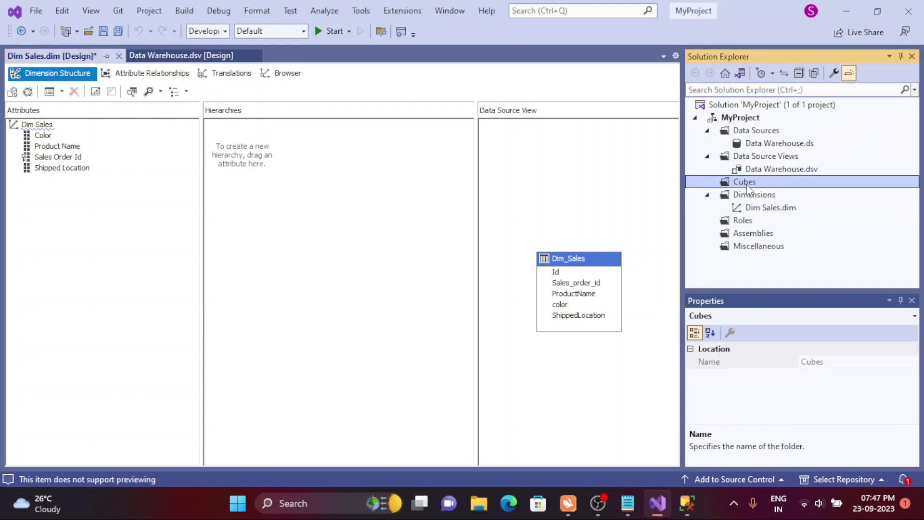
- Start a New Cube from existing tables with Fact_SalesDetail as the measure group table
left_click(776, 194)
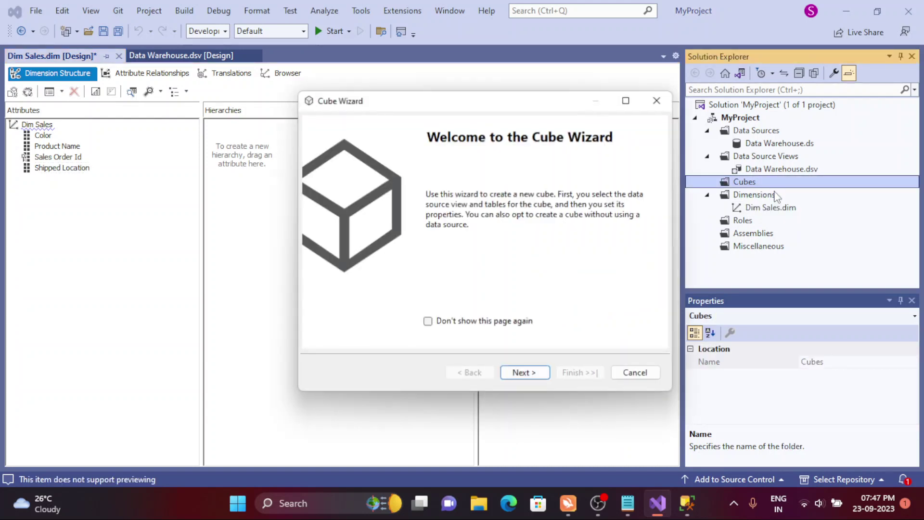
left_click(526, 378)
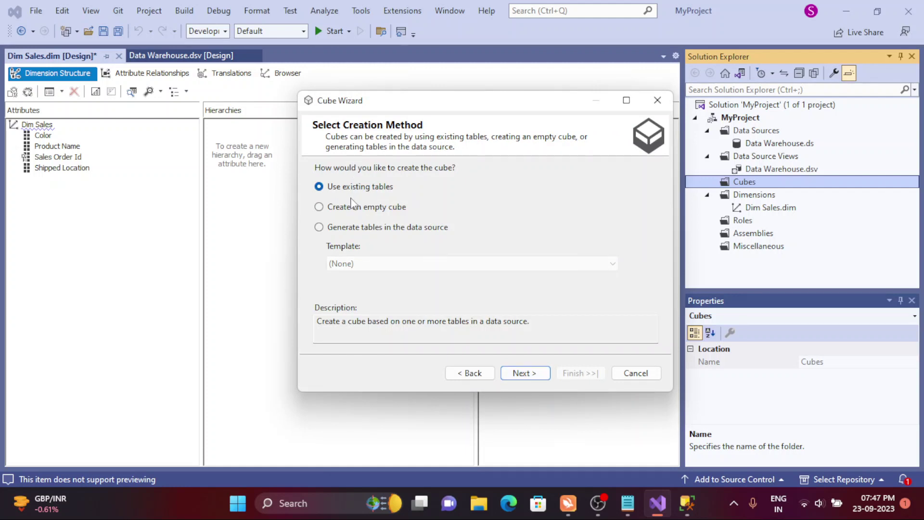
left_click(521, 374)
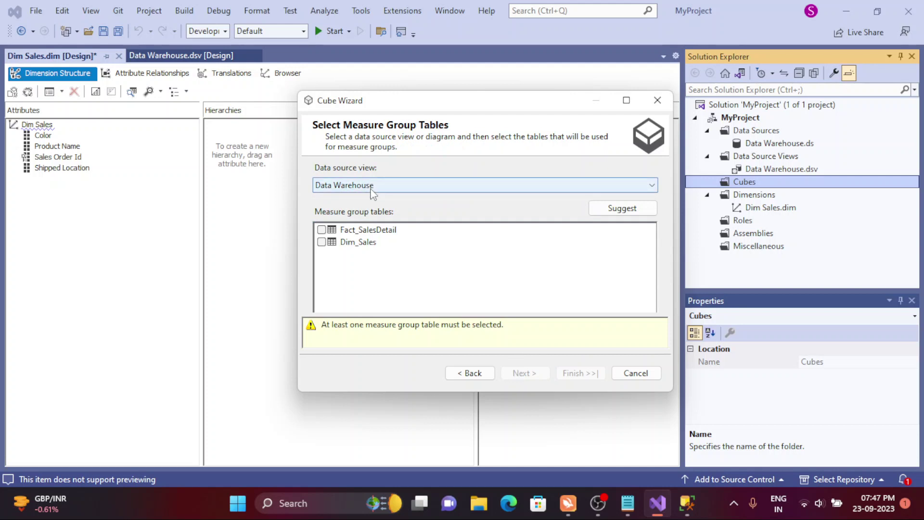
left_click(322, 230)
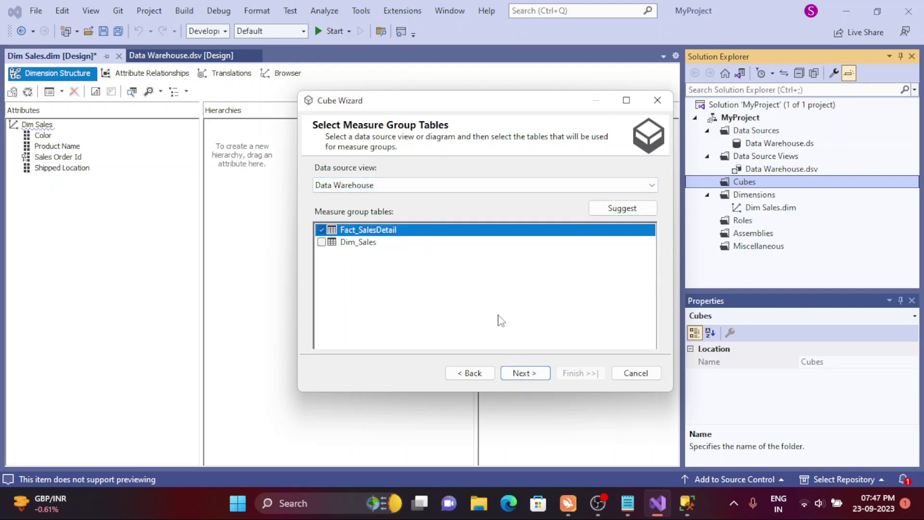
left_click(525, 374)
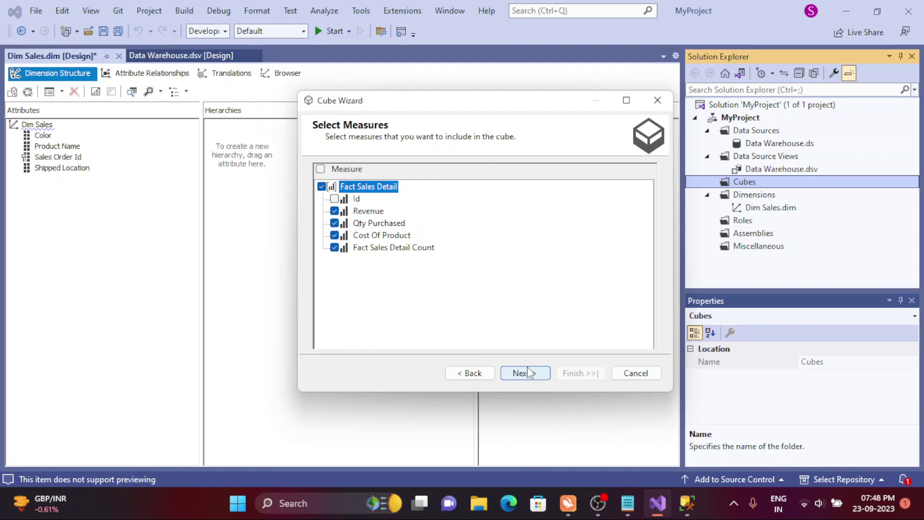
- Finish the Cube Wizard with the Fact Sales Detail dimension included, naming the cube Data Warehouse
left_click(527, 373)
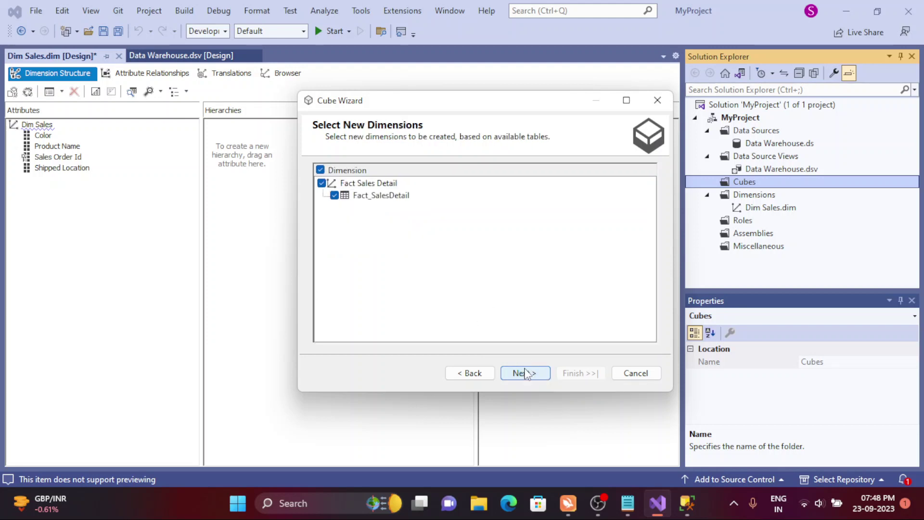
left_click(320, 170)
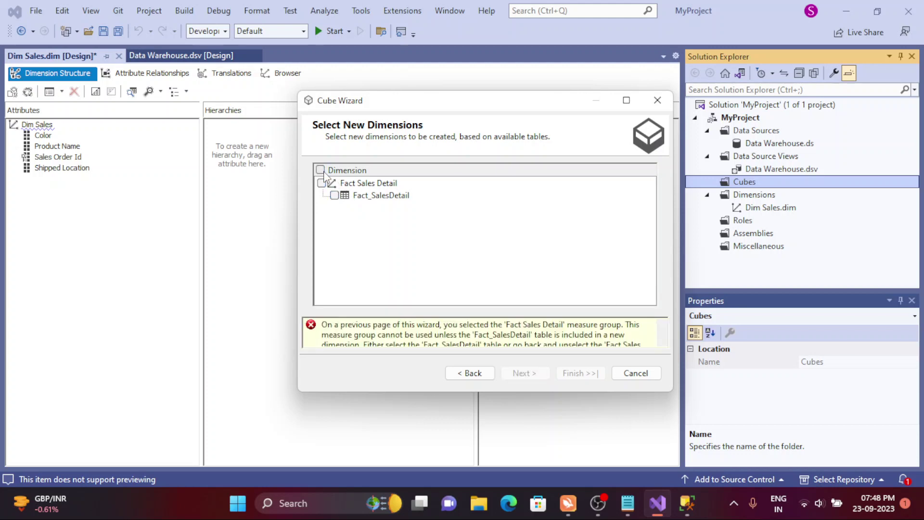
left_click(321, 170)
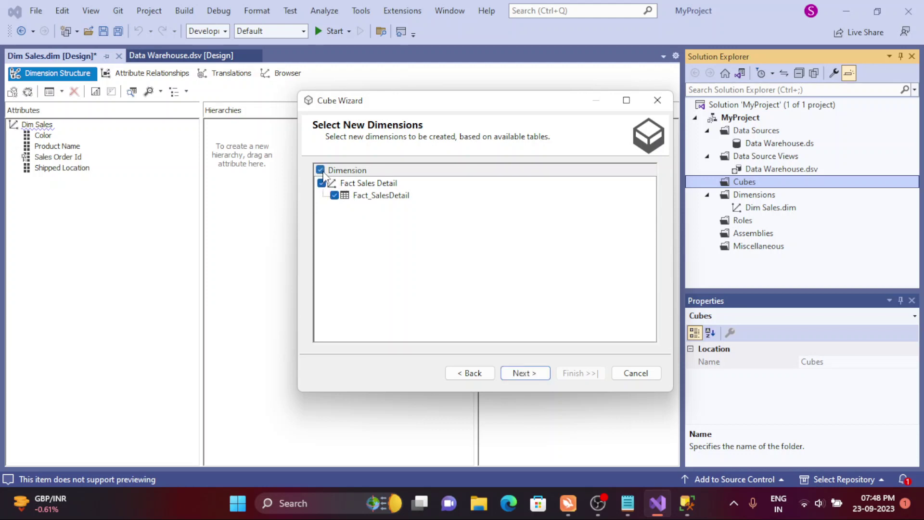
left_click(519, 374)
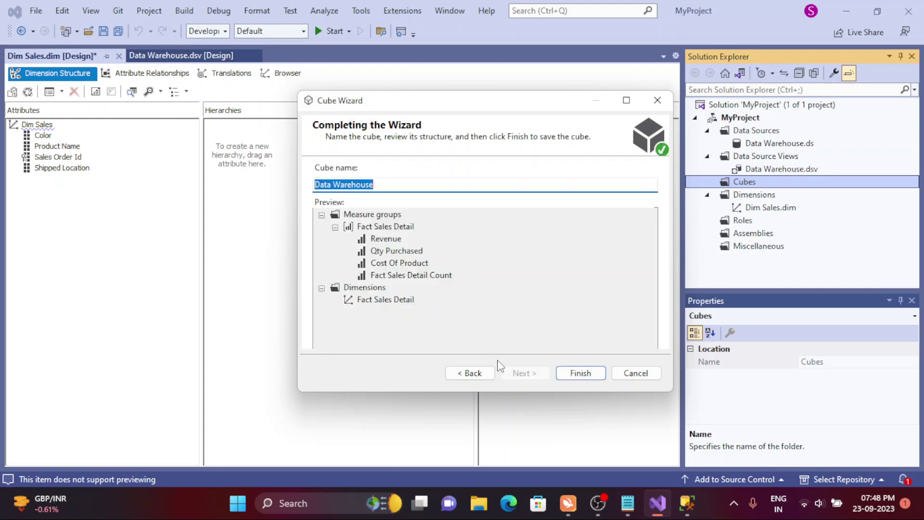
left_click(578, 374)
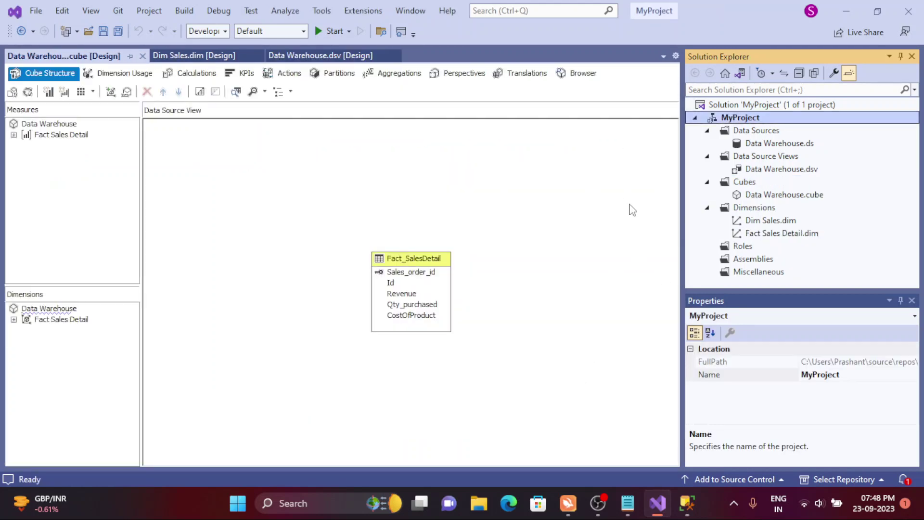
- Expand the cube's Fact Sales Detail measures and dimension, and open that dimension for editing
left_click(757, 197)
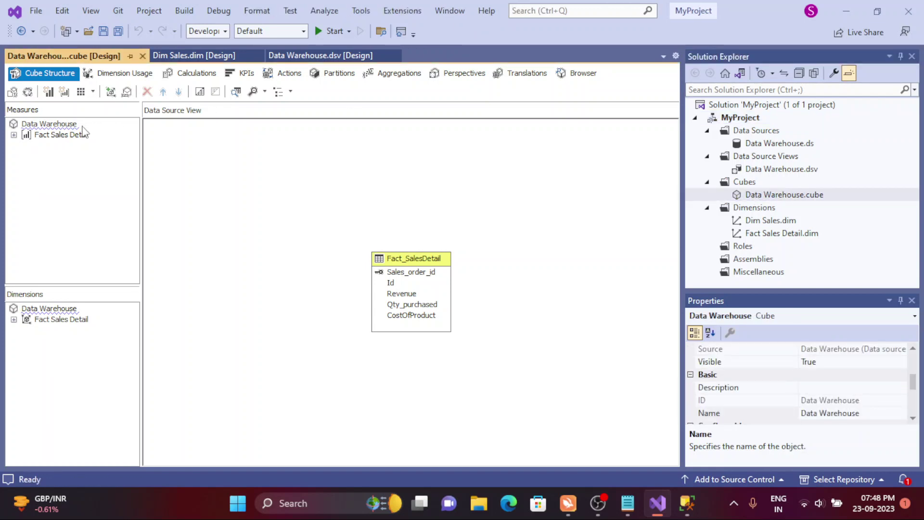
left_click(14, 135)
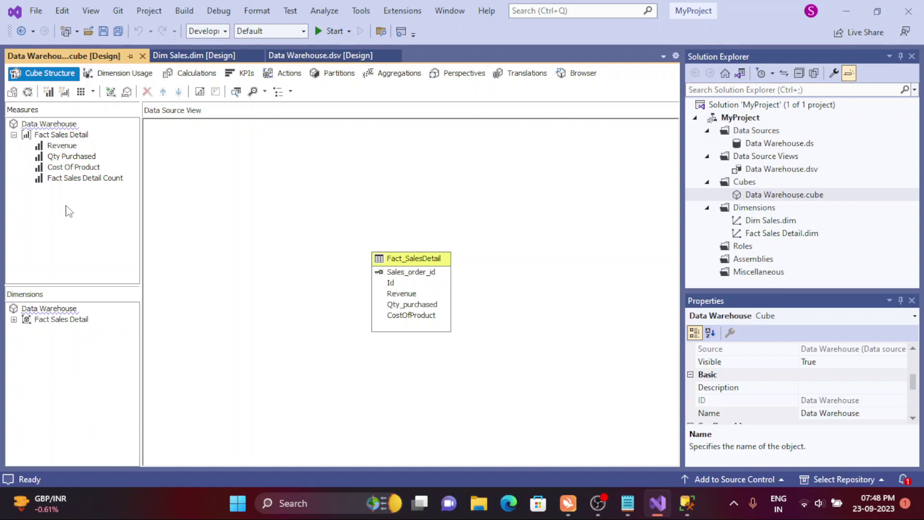
left_click(14, 136)
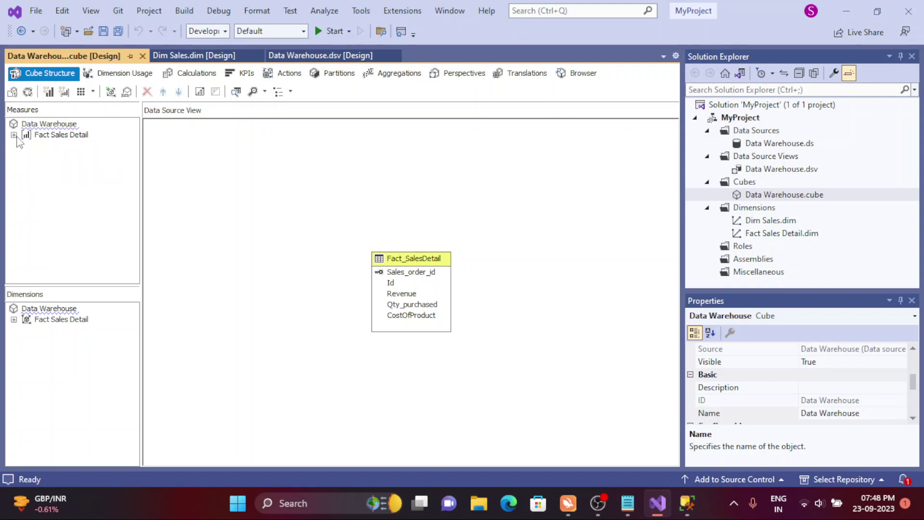
left_click(14, 320)
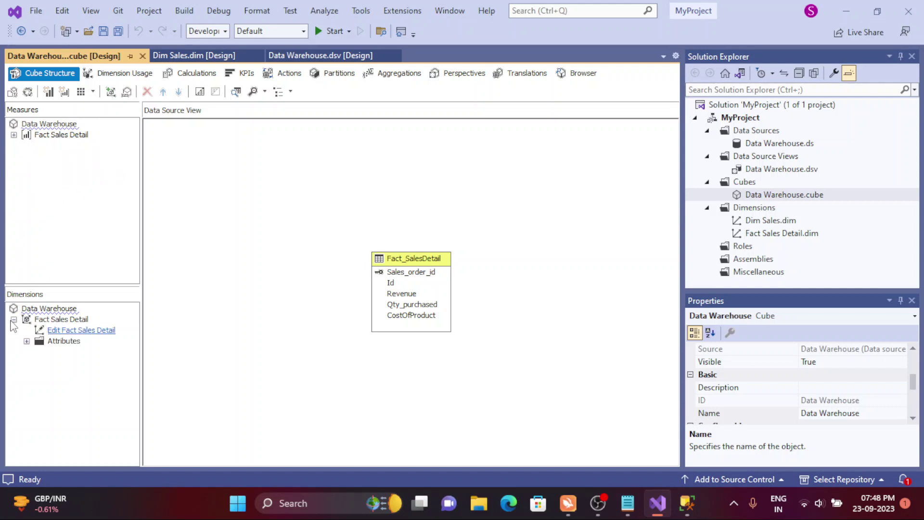
left_click(58, 331)
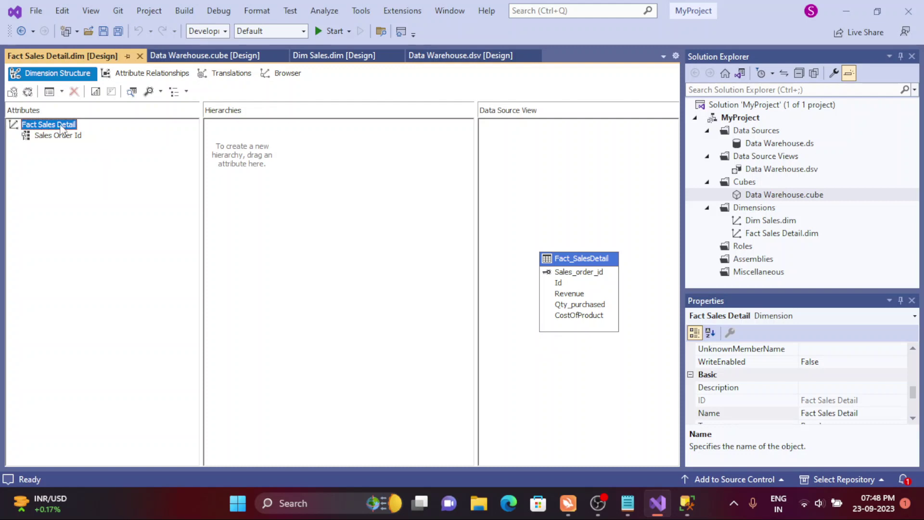
- Return to the Data Warehouse cube and show its Dimension Usage grid
left_click(168, 61)
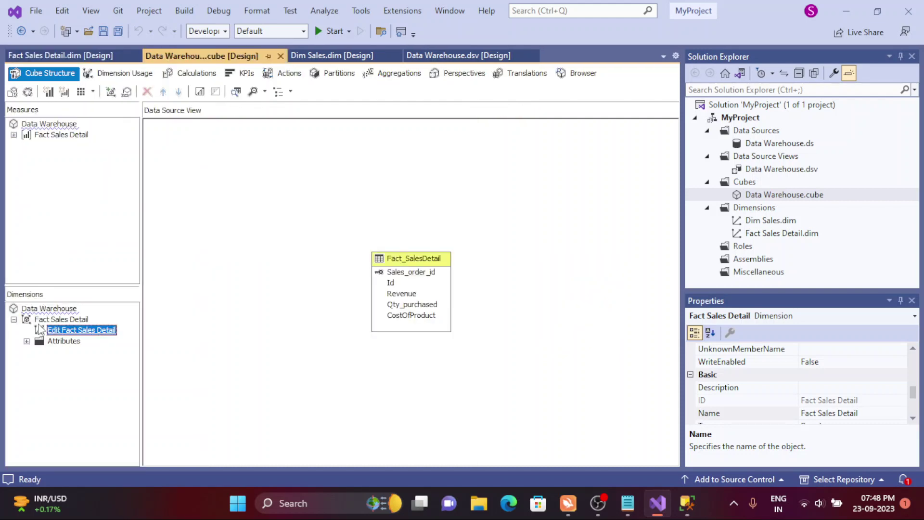
left_click(14, 319)
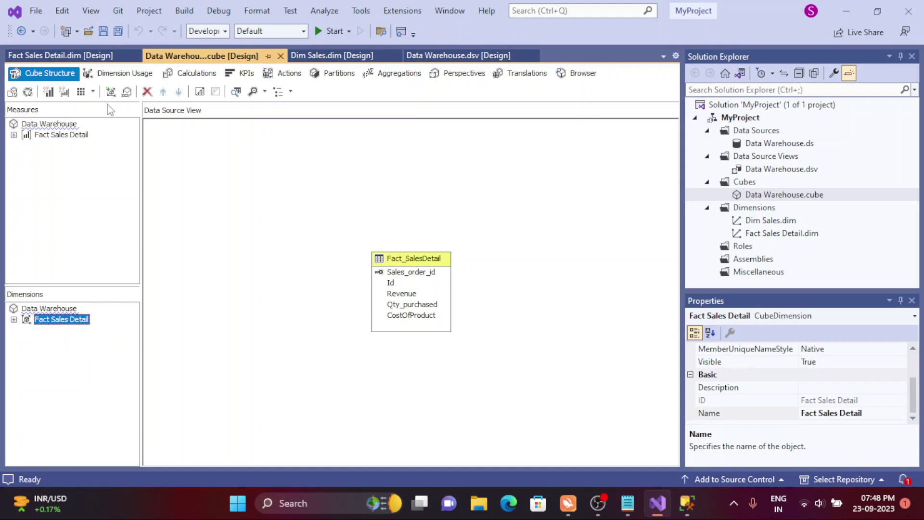
left_click(115, 77)
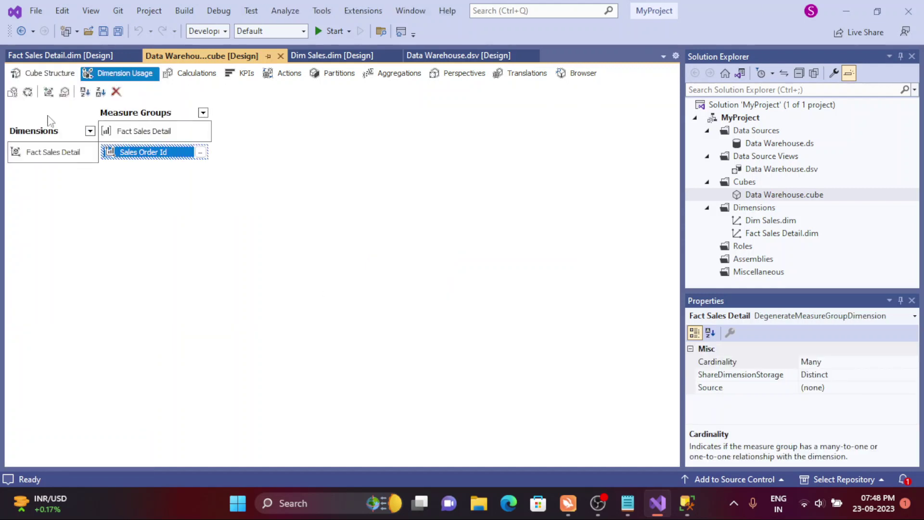
- Add Dim Sales as a cube dimension and open its relationship definition to Fact Sales Detail
left_click(49, 92)
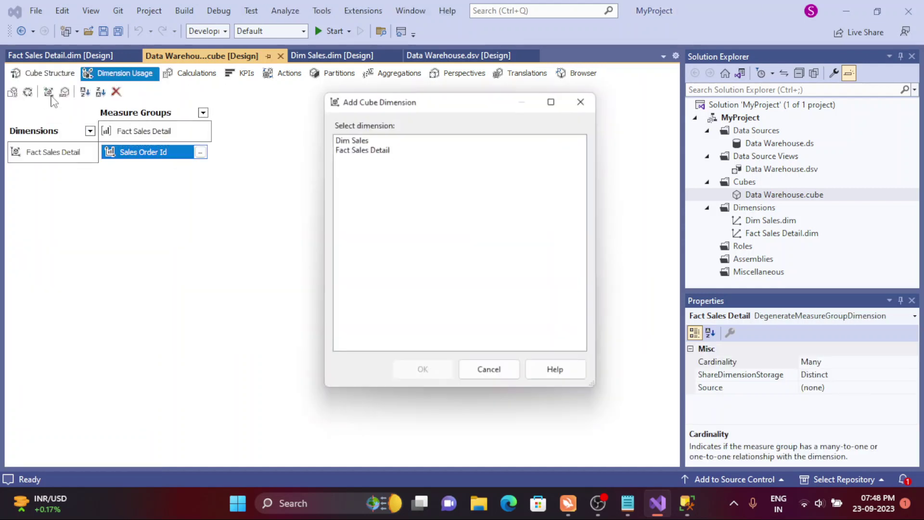
left_click(352, 136)
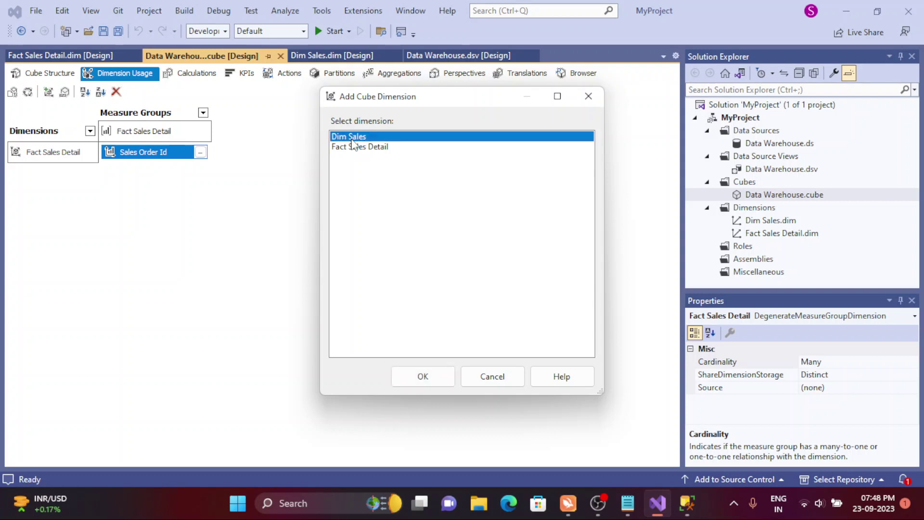
left_click(428, 377)
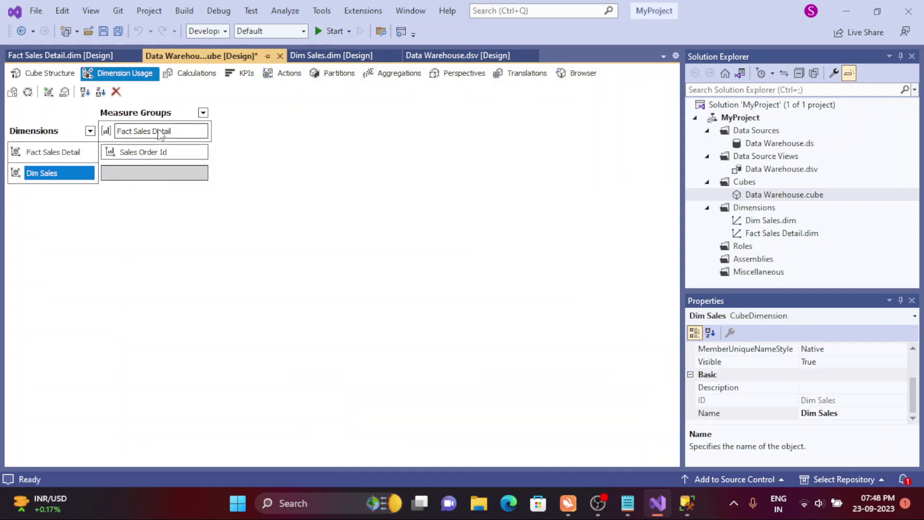
left_click(164, 177)
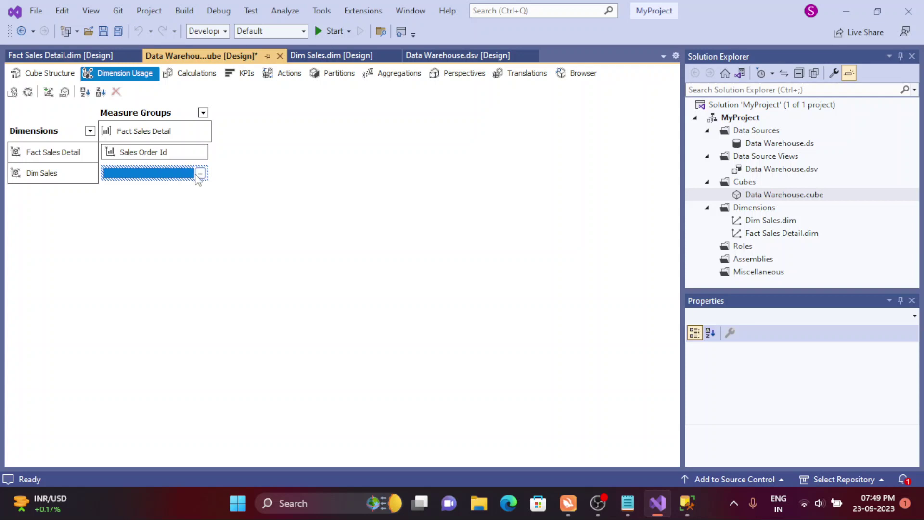
left_click(201, 174)
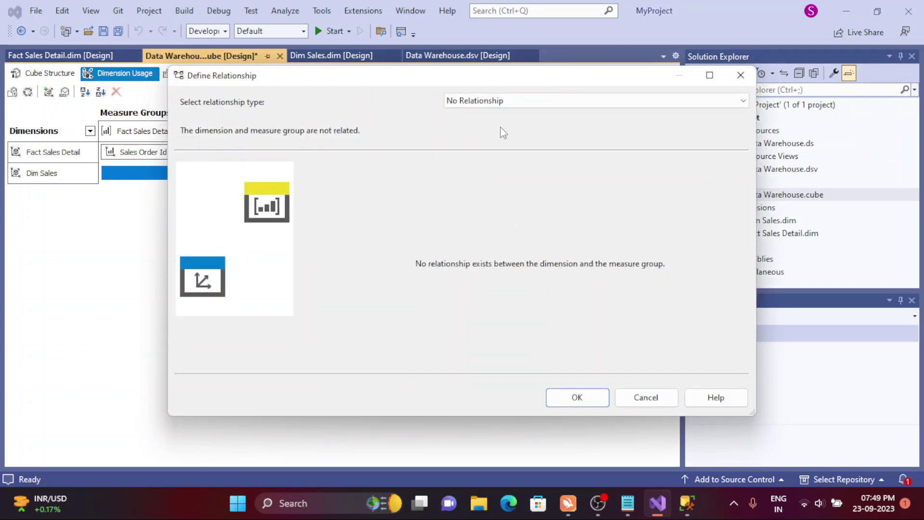
left_click(462, 104)
left_click(464, 115)
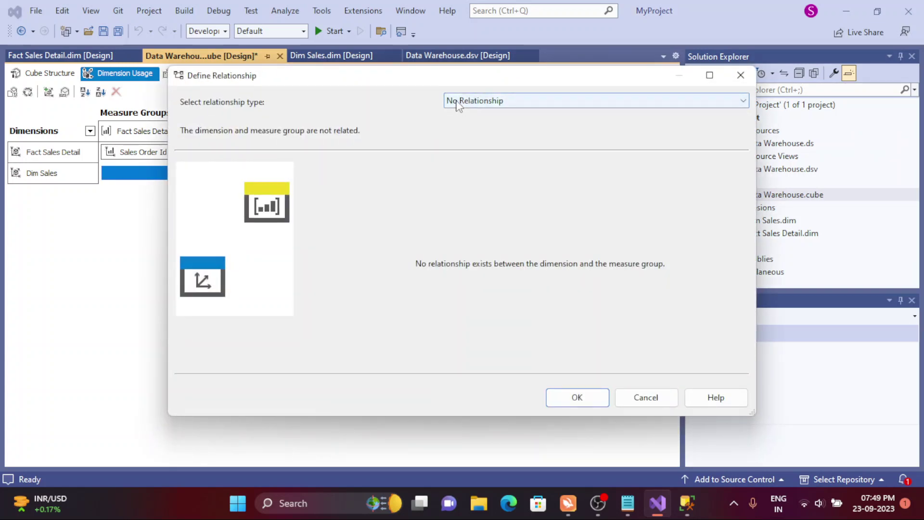
left_click(458, 102)
left_click(459, 120)
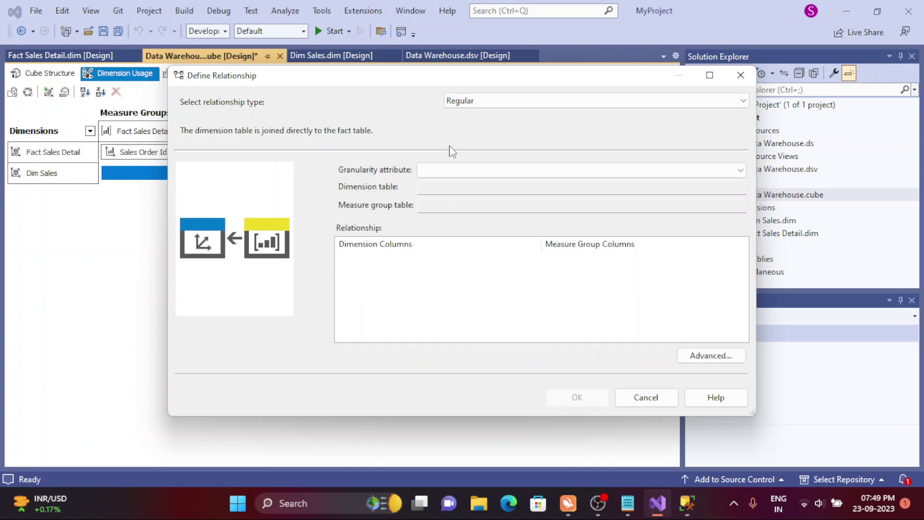
left_click(448, 174)
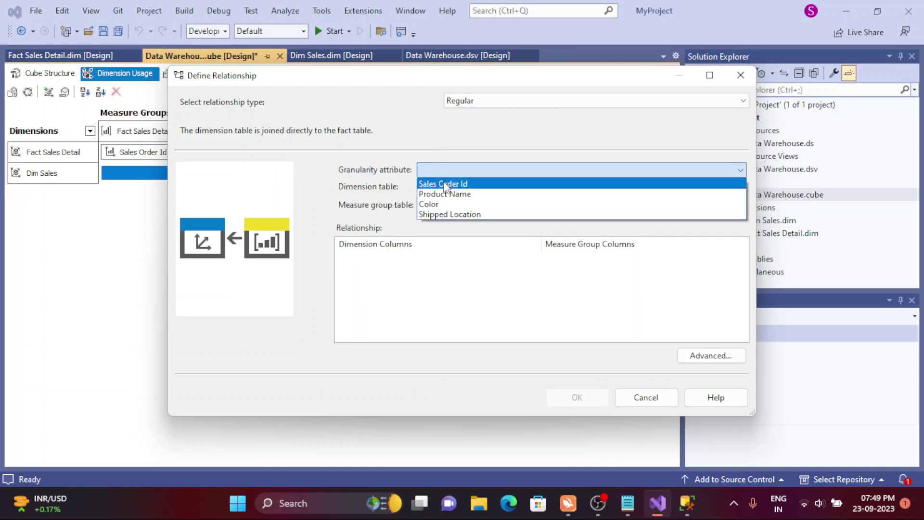
left_click(385, 180)
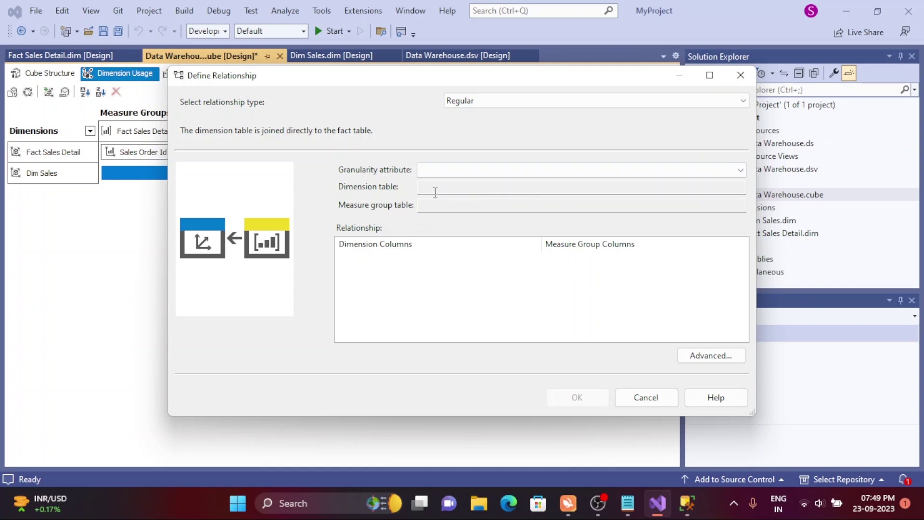
left_click(427, 171)
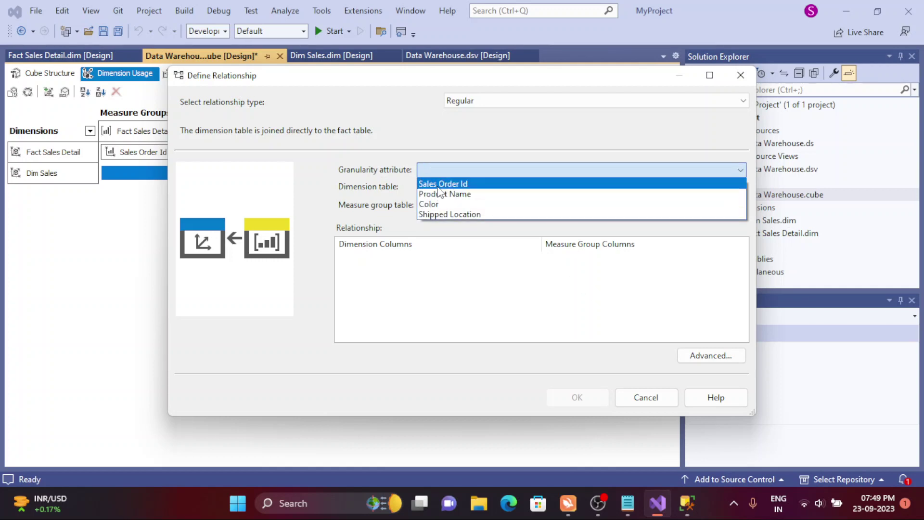
left_click(439, 185)
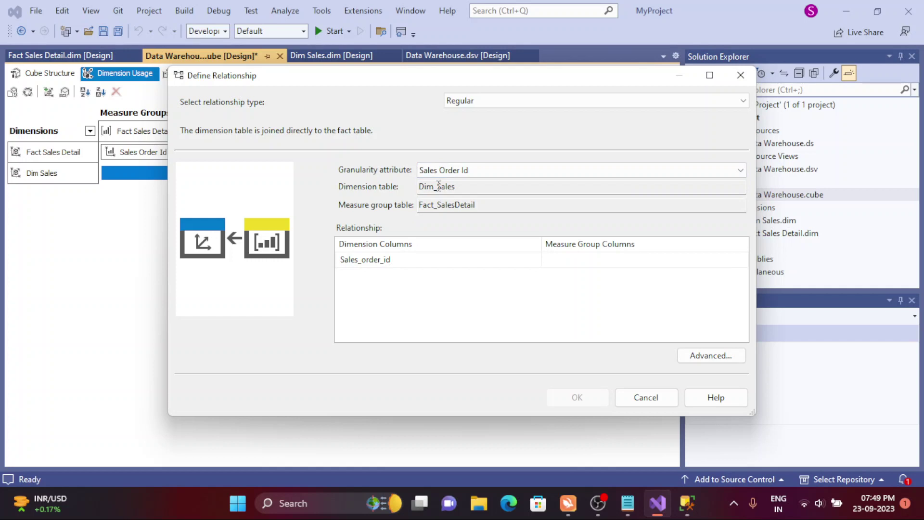
left_click(582, 264)
left_click(580, 262)
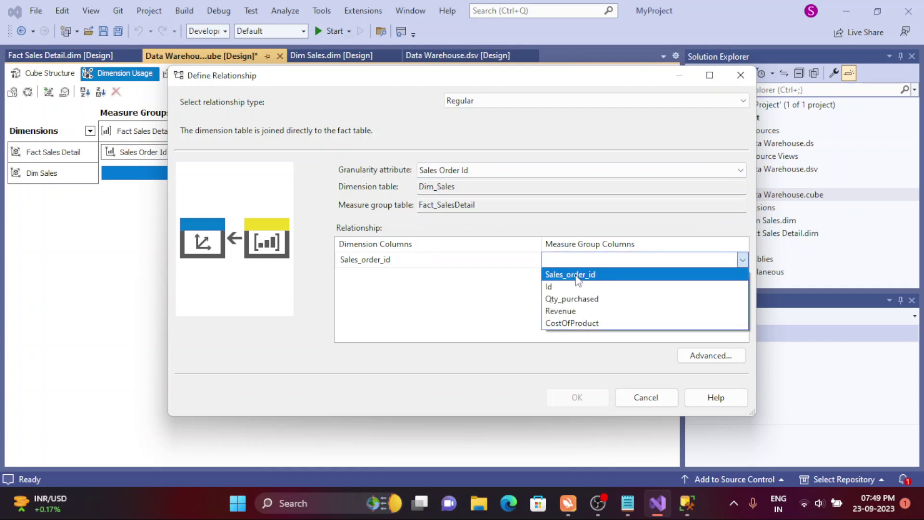
left_click(579, 272)
left_click(580, 406)
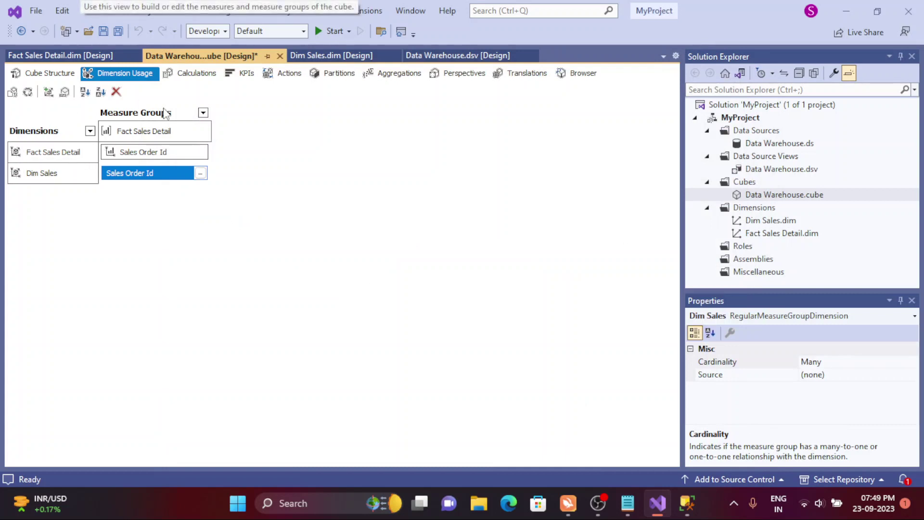
left_click(72, 153)
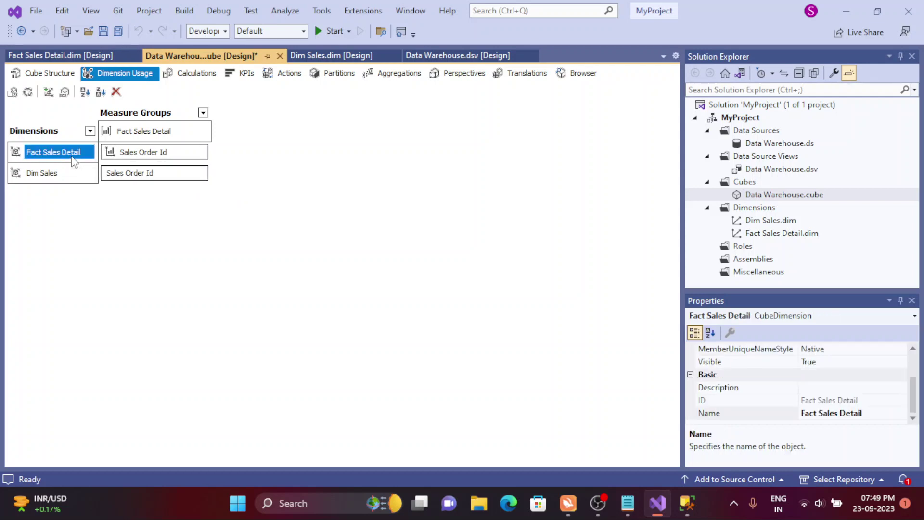
left_click(160, 131)
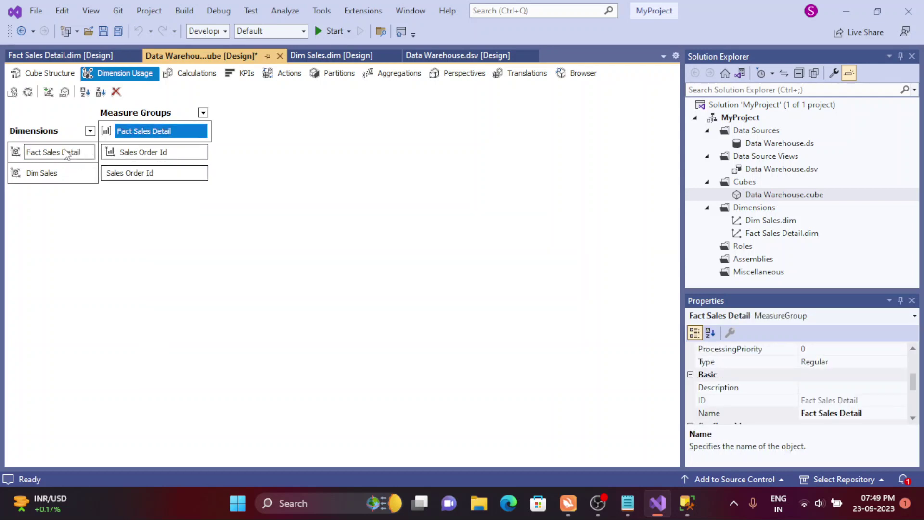
left_click(67, 152)
left_click(158, 134)
left_click(61, 177)
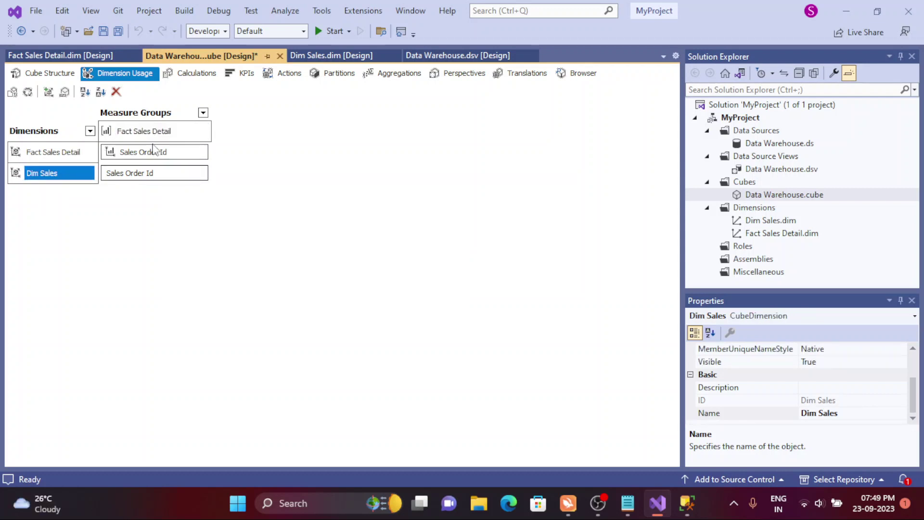
left_click(150, 132)
left_click(52, 175)
left_click(141, 175)
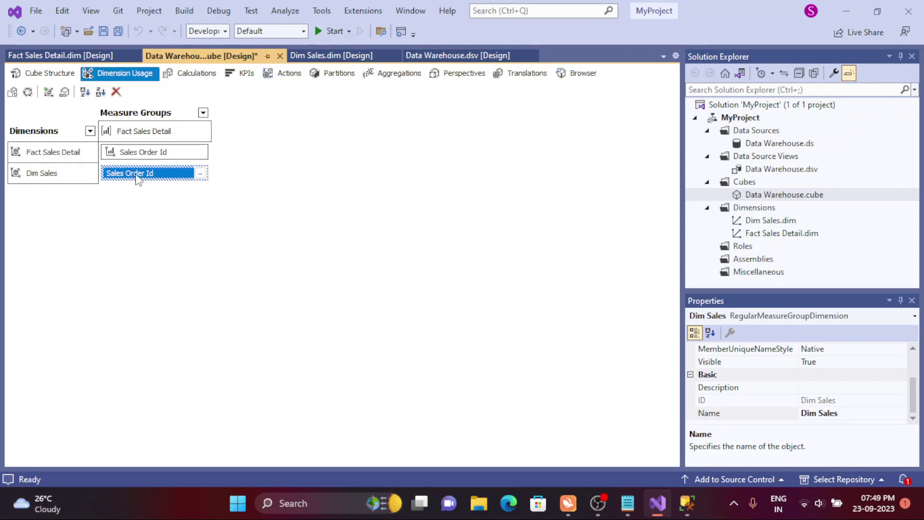
left_click(144, 154)
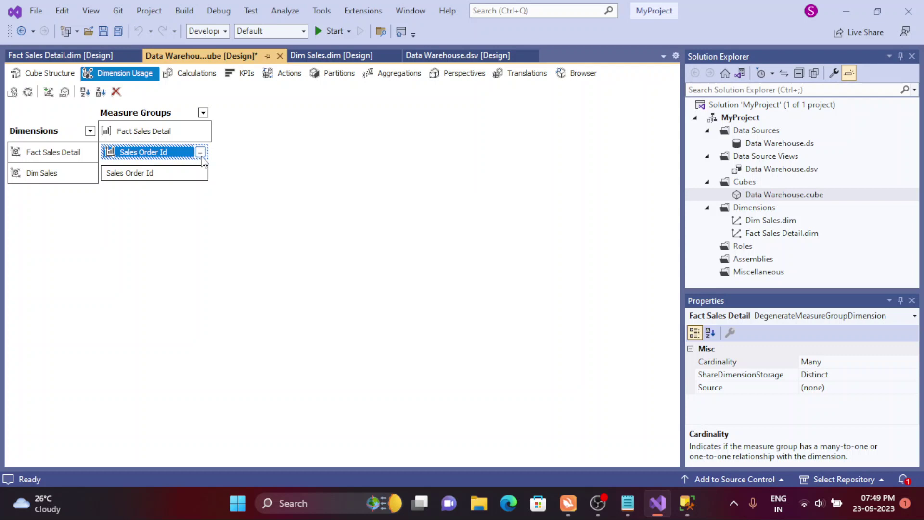
left_click(200, 152)
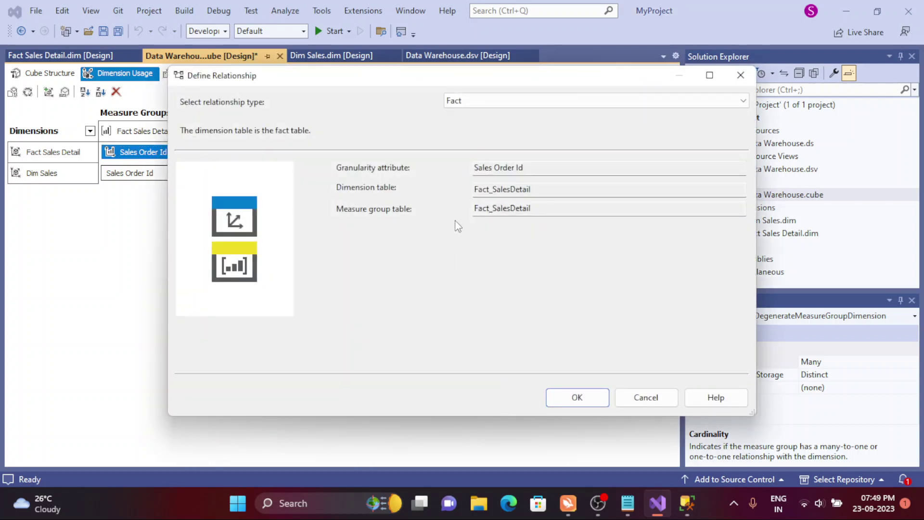
left_click(649, 405)
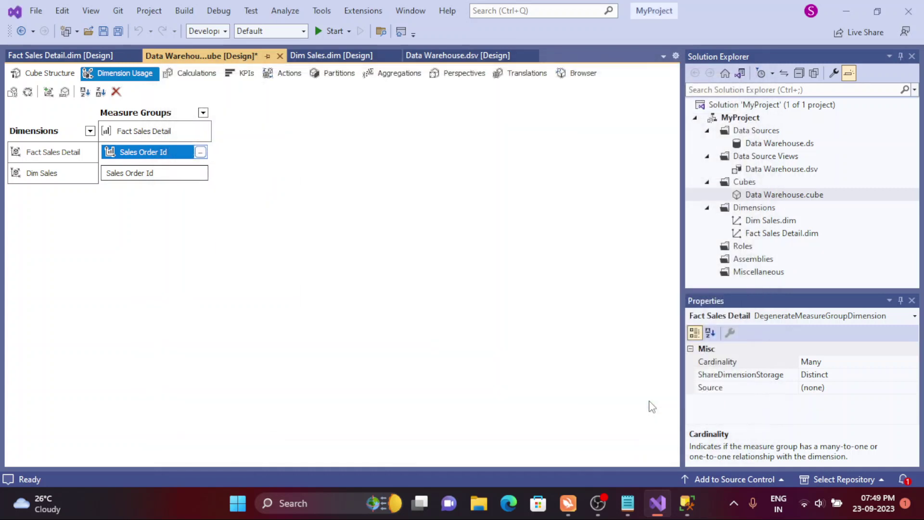
- View the cube structure diagram, then the cube Browser, which reports MyProject as inaccessible
left_click(42, 73)
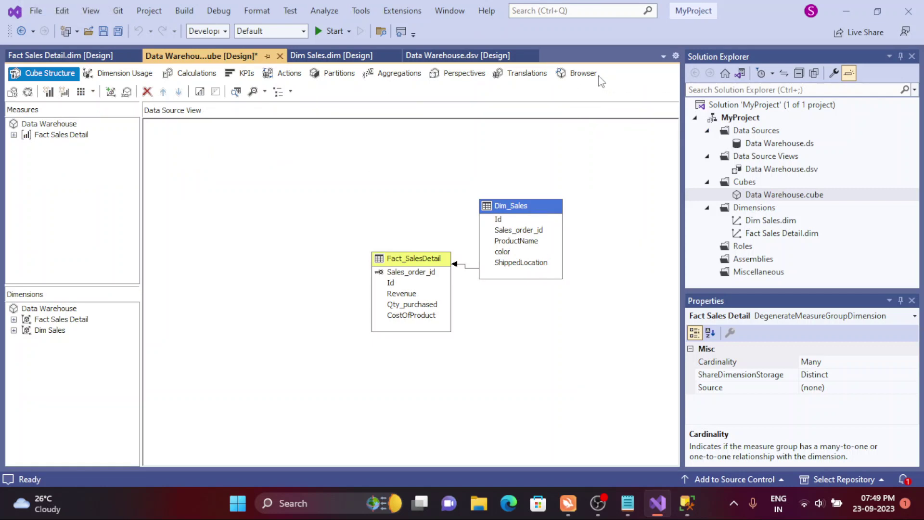
left_click(583, 74)
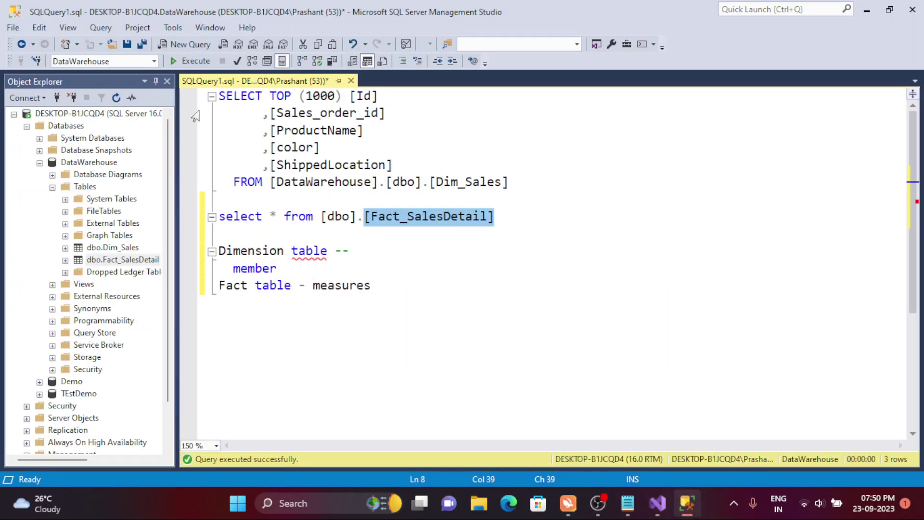
- Begin an Analysis Services connection in SSMS and select the DESKTOP-B1JCQD4\SSAS server name
left_click(57, 98)
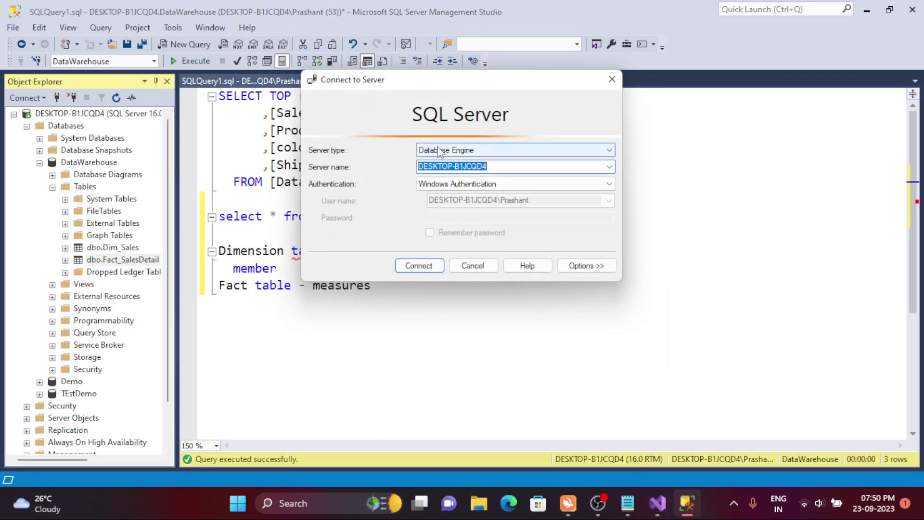
left_click(503, 150)
left_click(479, 172)
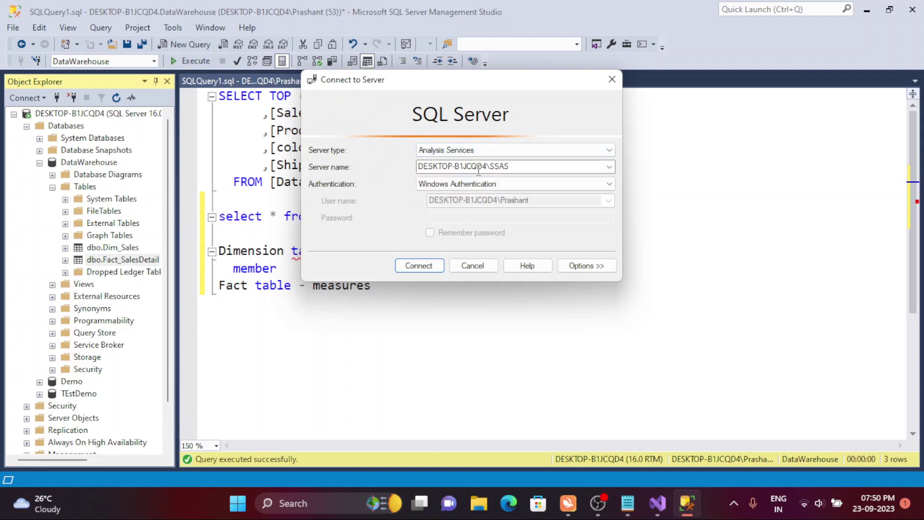
left_click(562, 167)
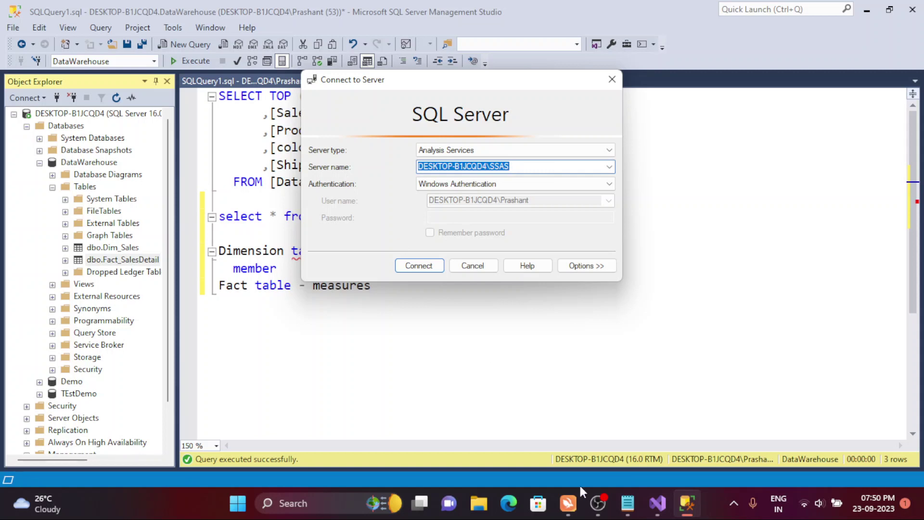
left_click(657, 503)
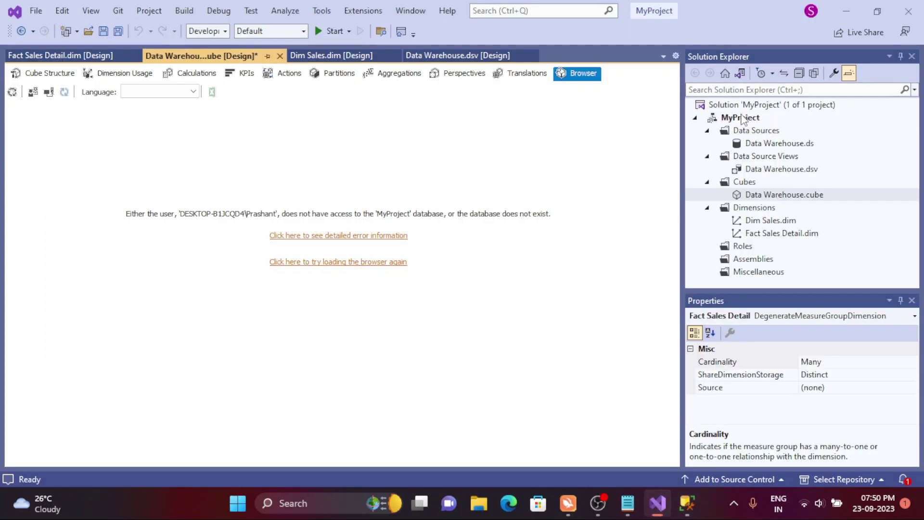
- Open MyProject's property pages at the Deployment settings
right_click(741, 118)
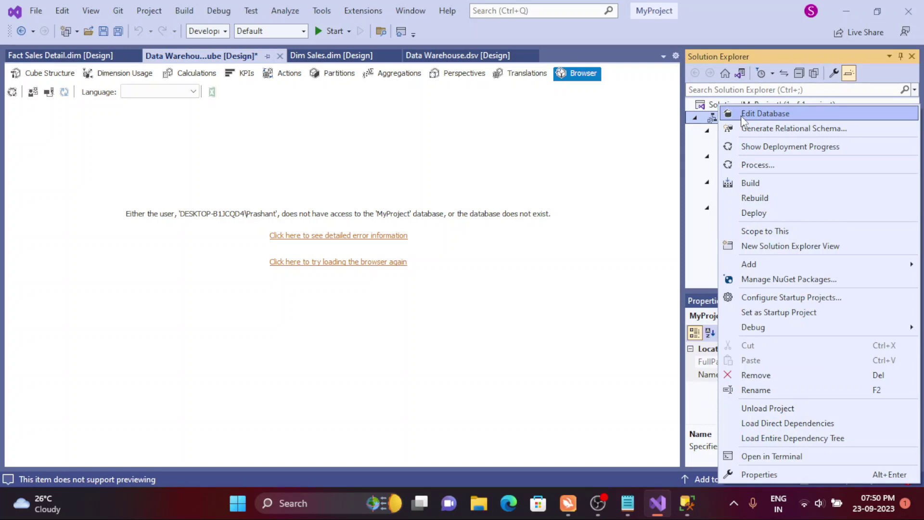
left_click(781, 472)
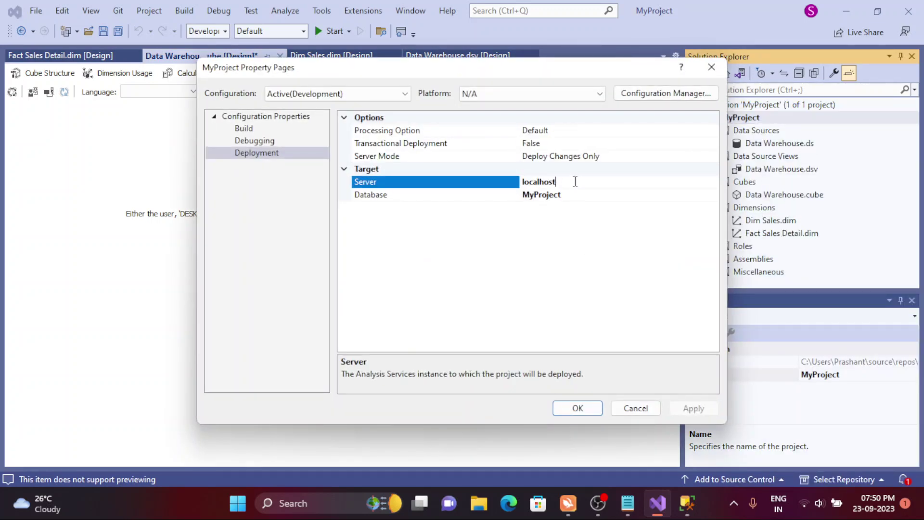
left_click(254, 140)
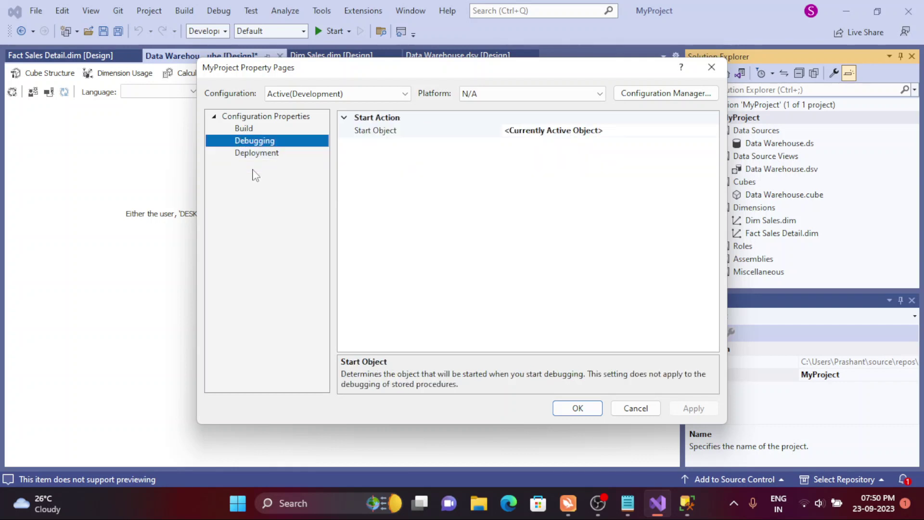
left_click(246, 159)
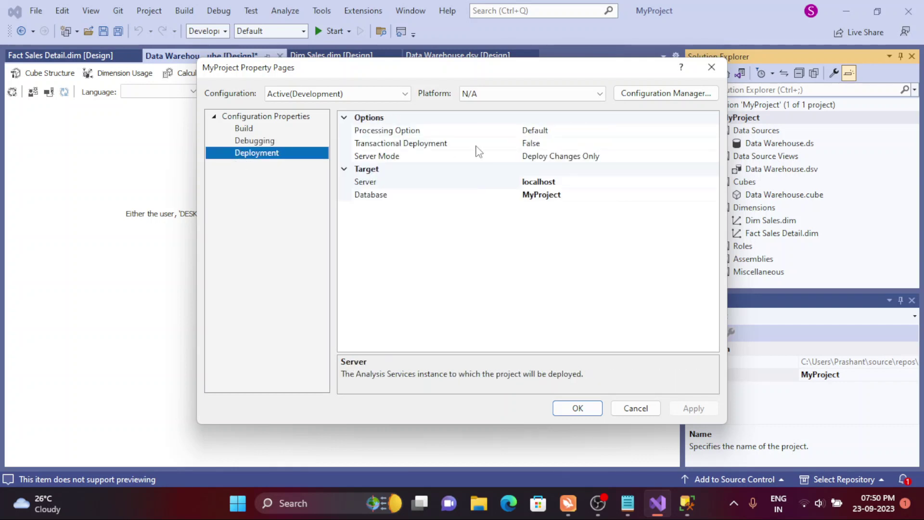
- Set the deployment Server to DESKTOP-B1JCQD4\SSAS and the Database to MyFirstCubeDemo
left_click(561, 183)
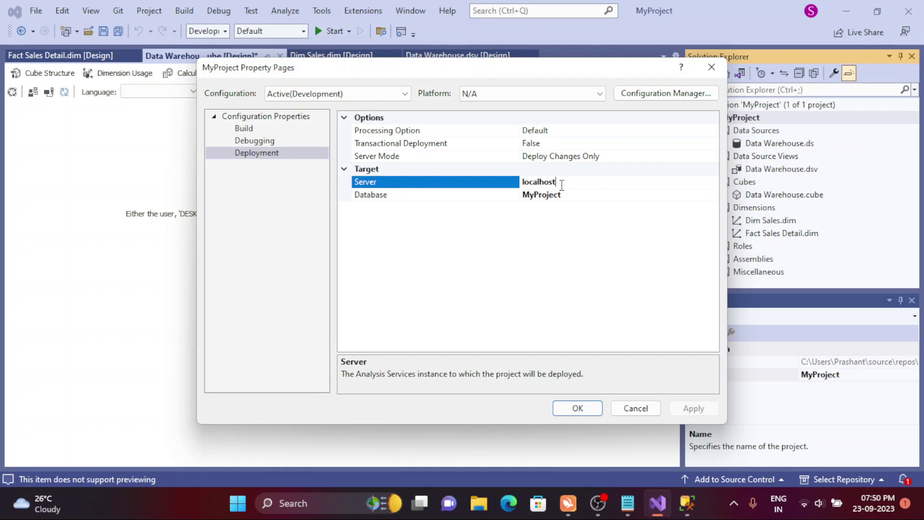
left_click_drag(561, 184, 508, 181)
type("DESKTOP-B1JCQD4\\SSAS")
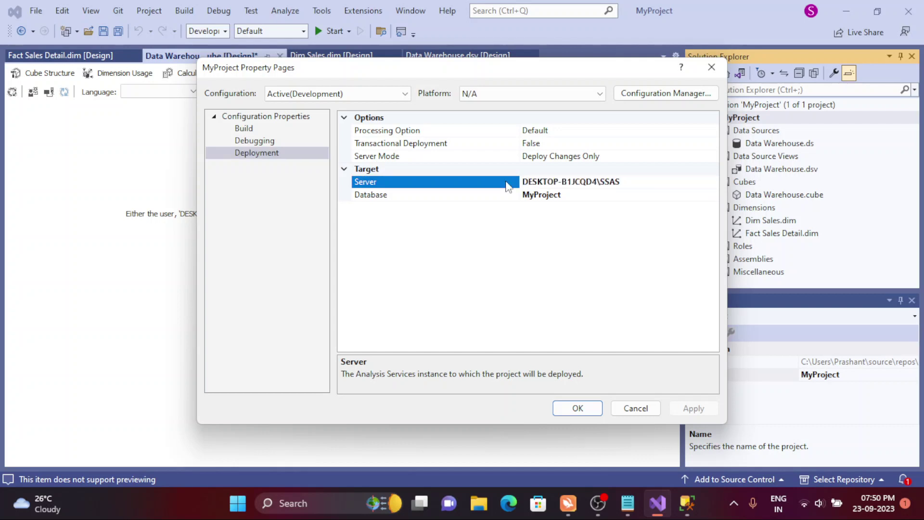
left_click(568, 198)
left_click_drag(568, 198, 479, 200)
key("BackSpace")
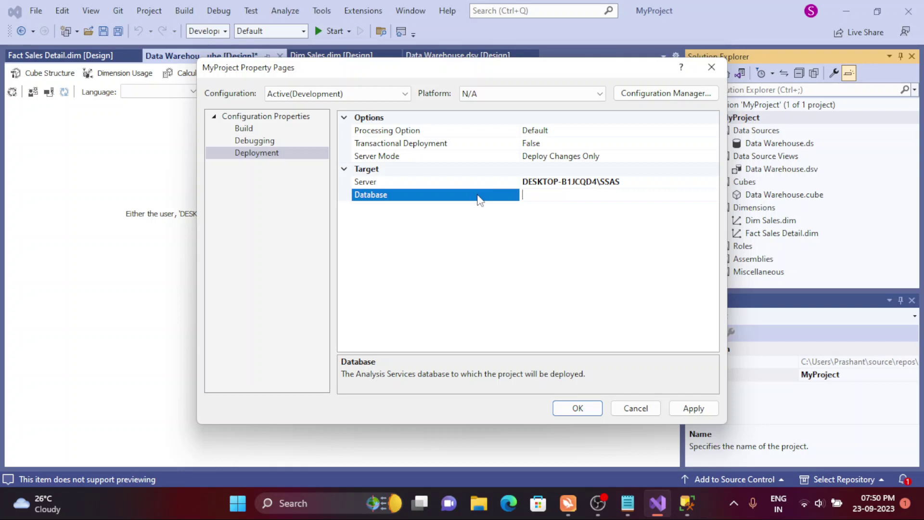
type("MyFirstCubeDemo")
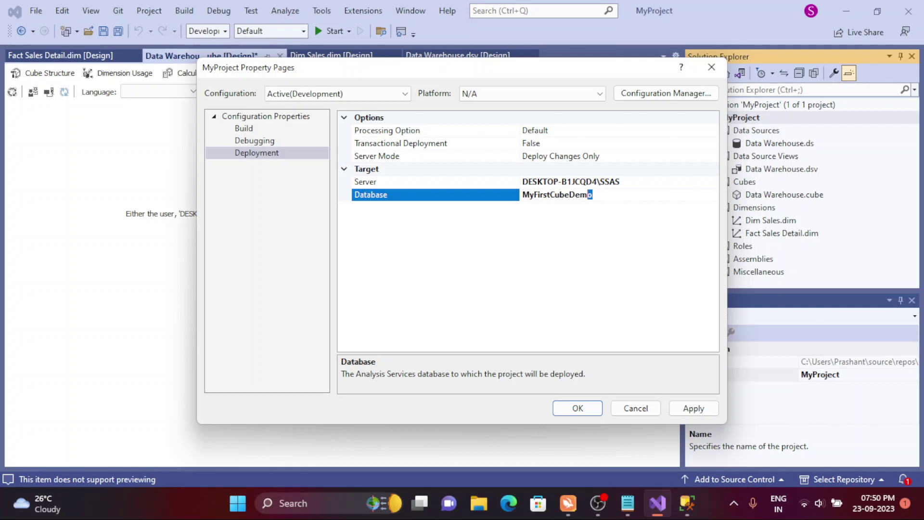
key("shift+Left")
key("shift+Left")
key("shift+Left")
key("shift+Left")
key("shift+Left")
key("shift+Left")
key("shift+Left")
key("shift+Left")
key("shift+Left")
key("shift+Left")
key("shift+Left")
key("shift+Left")
key("shift+Left")
key("shift+Left")
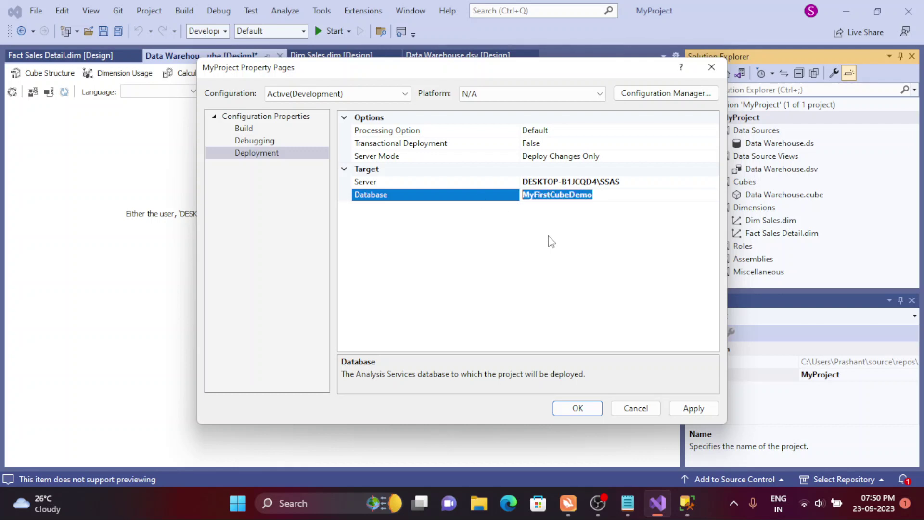
key("Return")
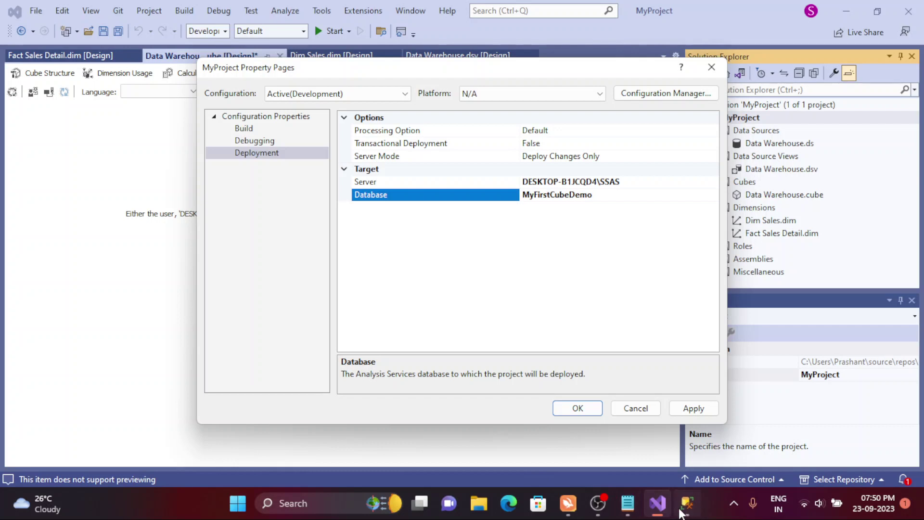
left_click(680, 511)
- Connect to the SSAS server and expand its Databases folder, which lists only Demo
left_click(412, 269)
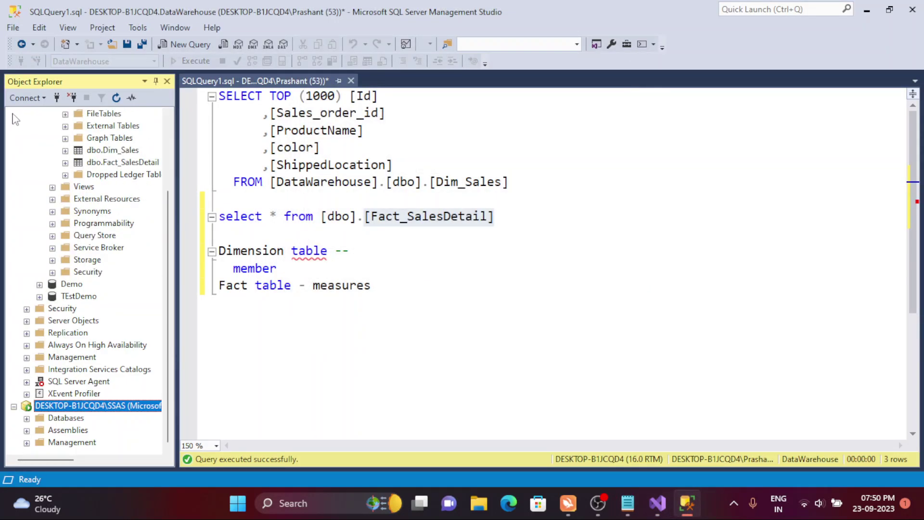
left_click(27, 417)
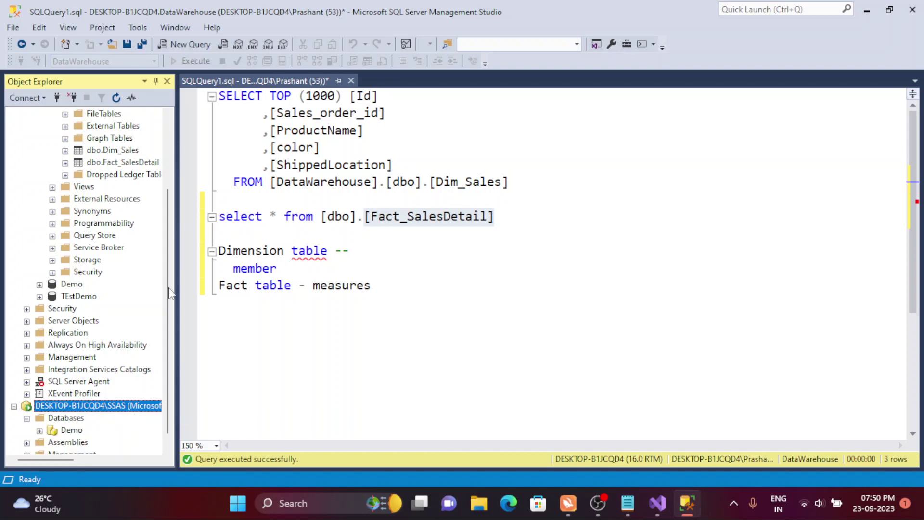
scroll(168, 308, "down", 1)
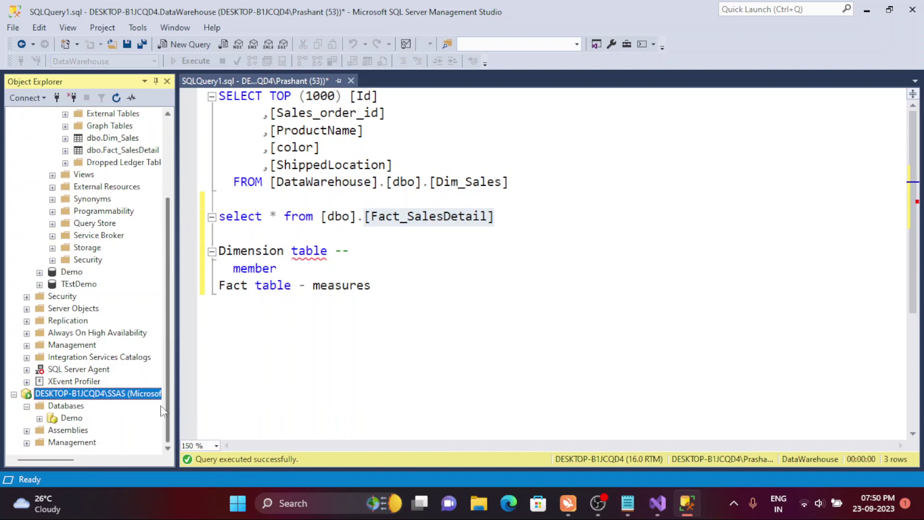
left_click(71, 417)
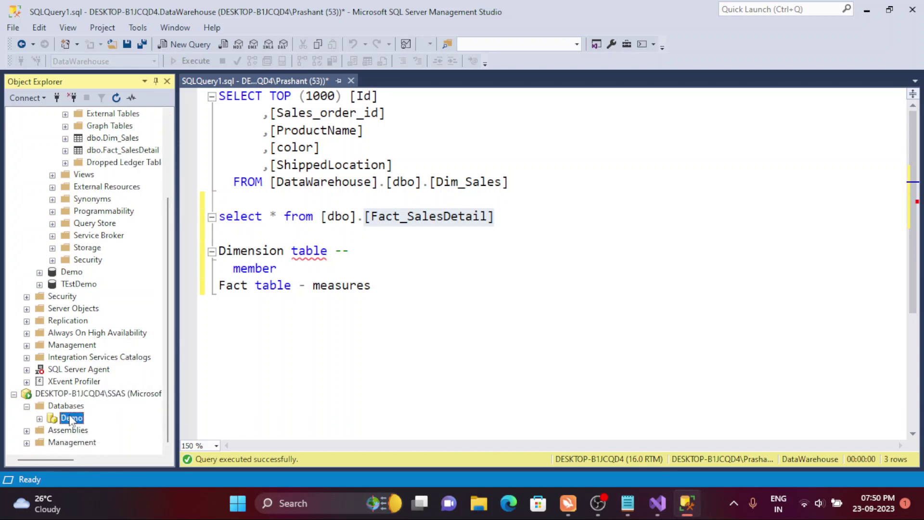
left_click(663, 505)
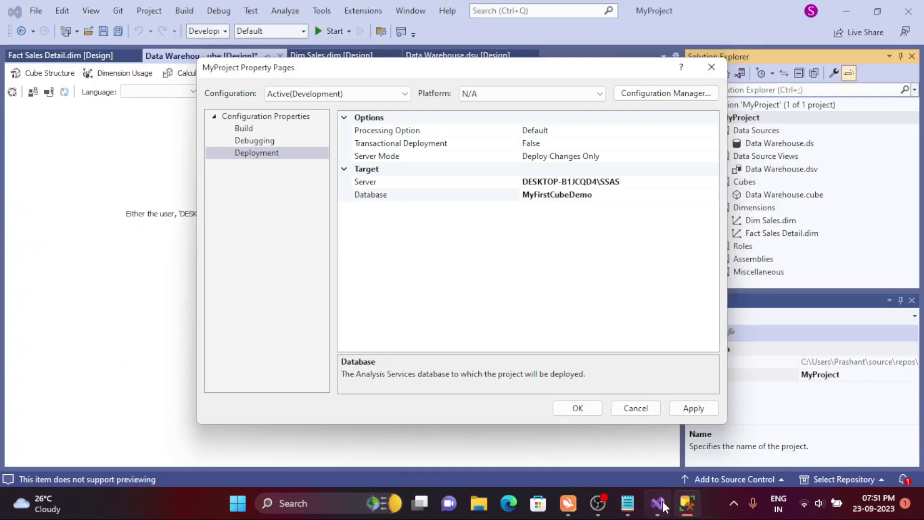
- Apply and save the deployment settings, then decline the first deploy prompt in the browser
left_click(694, 408)
left_click(587, 407)
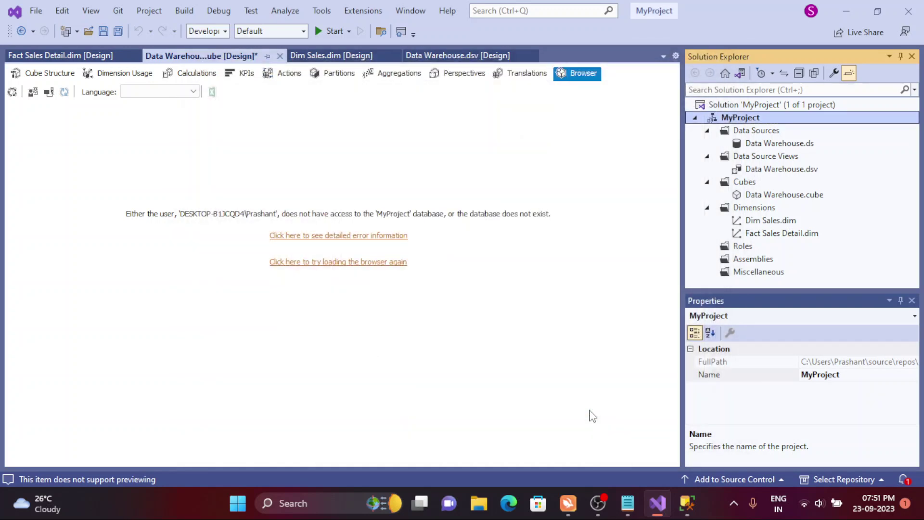
left_click(14, 92)
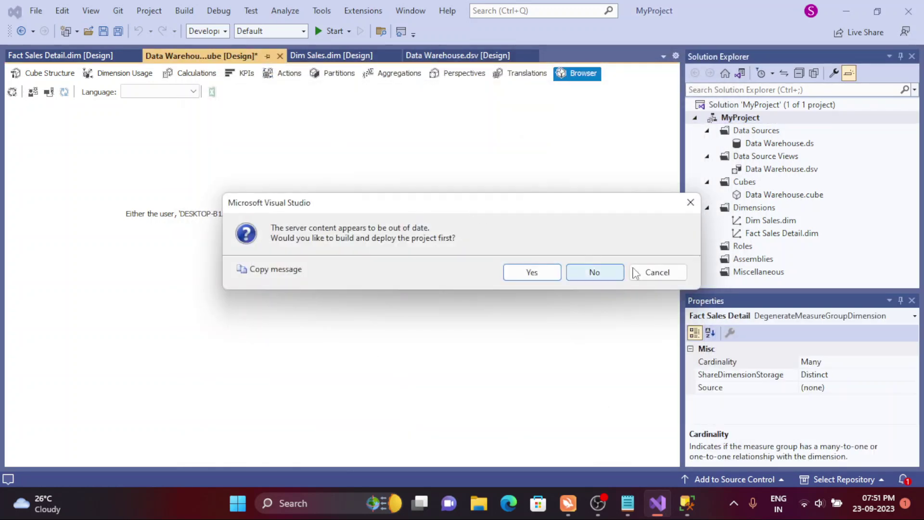
left_click(657, 272)
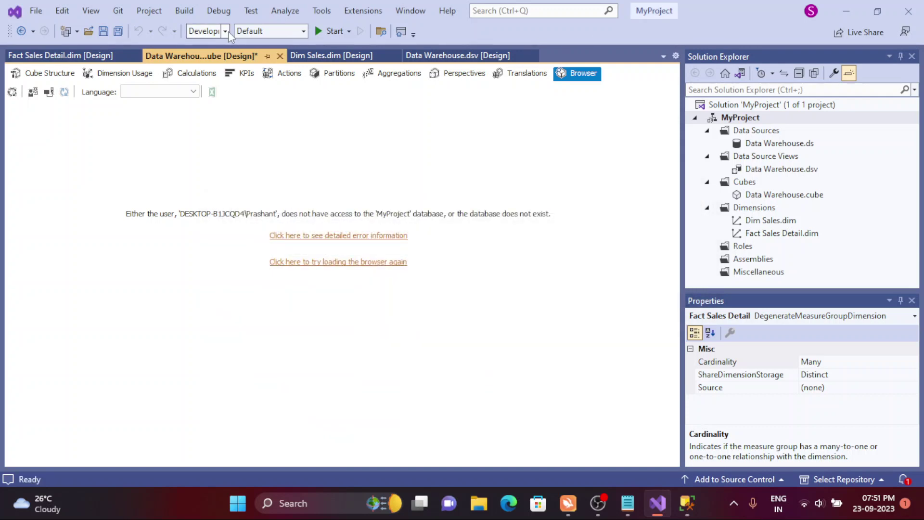
- Return to the Data Warehouse cube Browser, reconnect, and agree to build and deploy the project
left_click(785, 196)
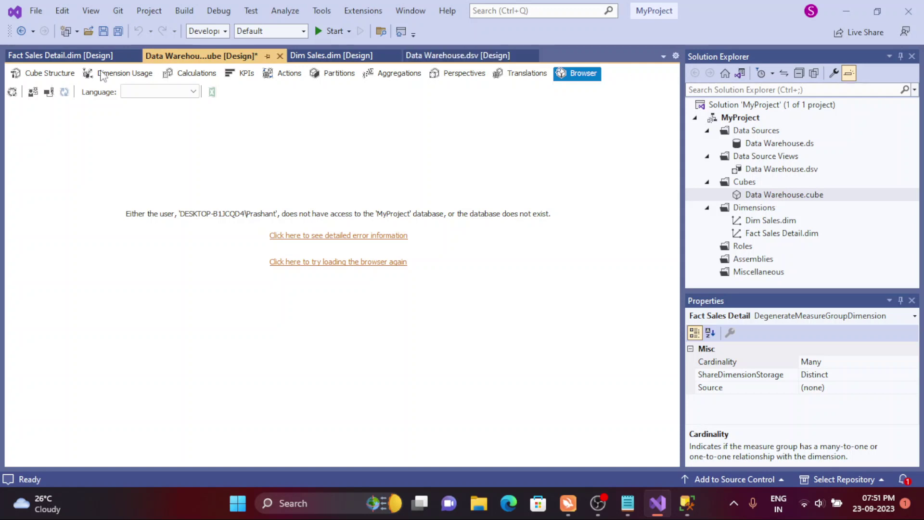
left_click(123, 75)
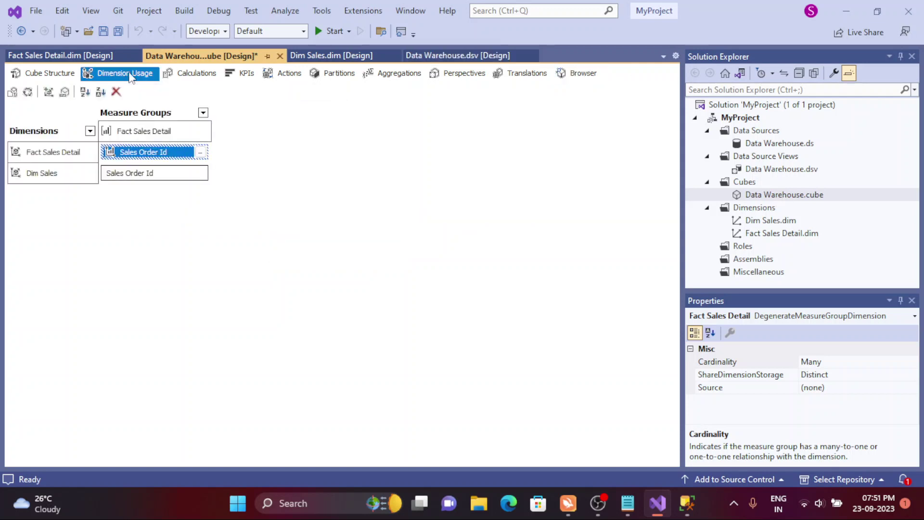
left_click(61, 77)
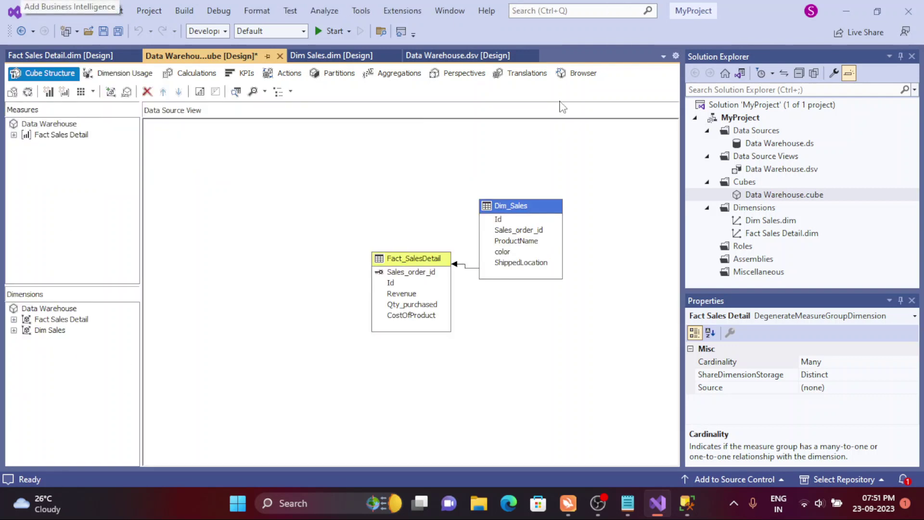
left_click(579, 76)
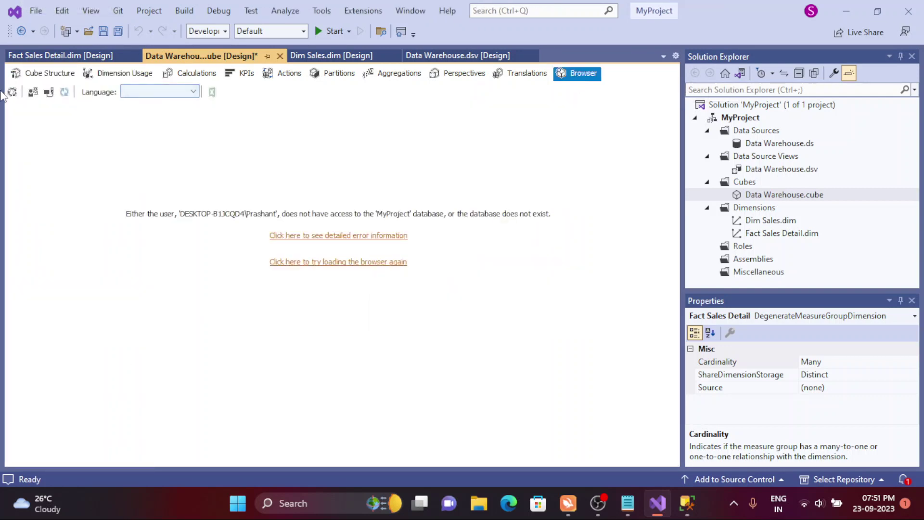
left_click(12, 93)
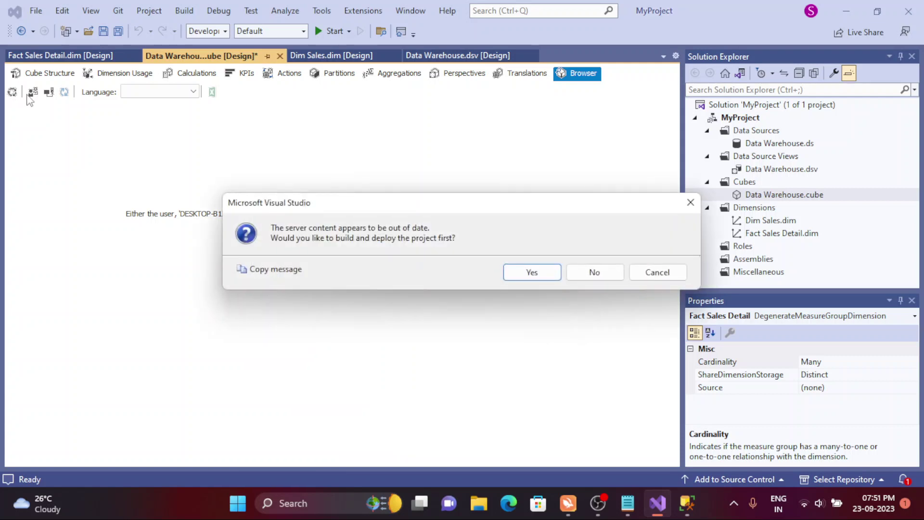
left_click(531, 268)
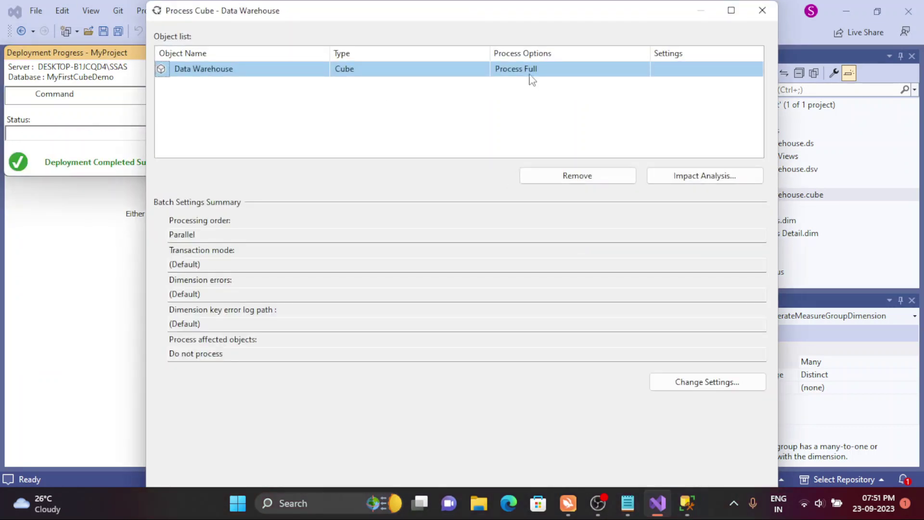
- Run Process Full on the Data Warehouse cube and close the progress and processing windows
left_click(730, 11)
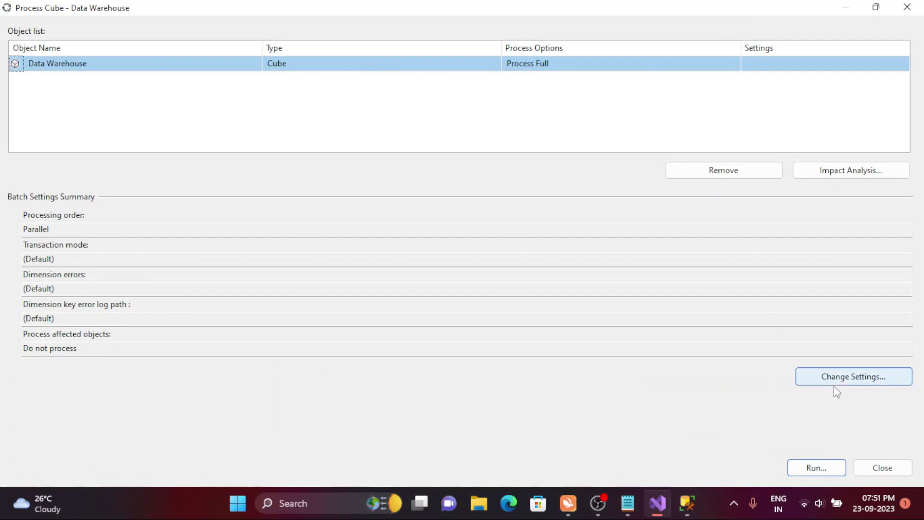
left_click(827, 470)
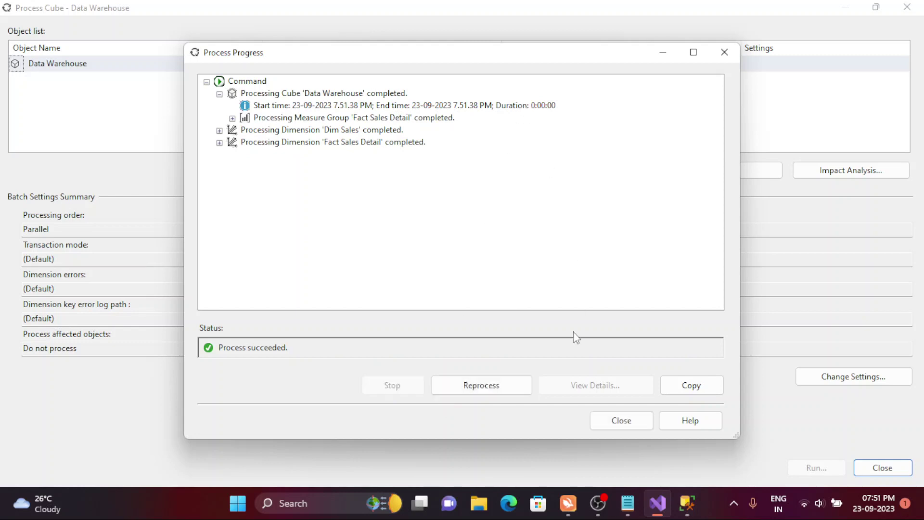
left_click(631, 420)
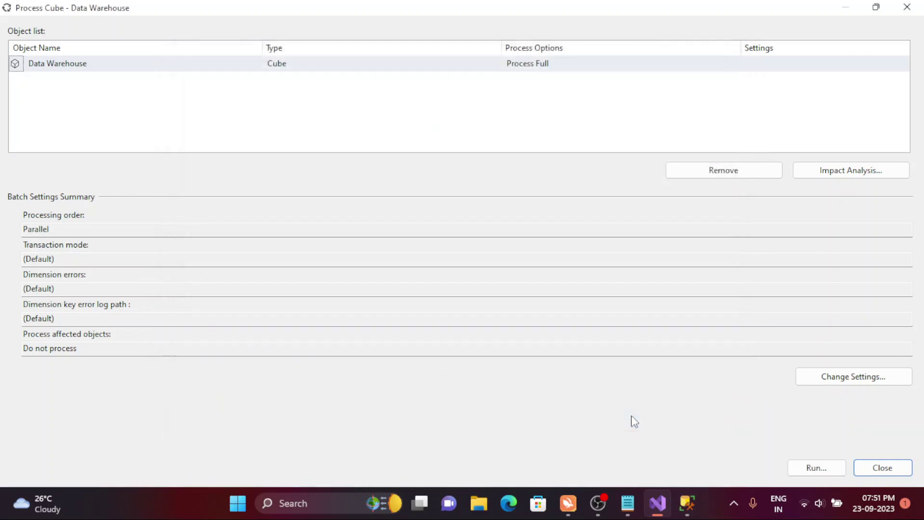
left_click(878, 468)
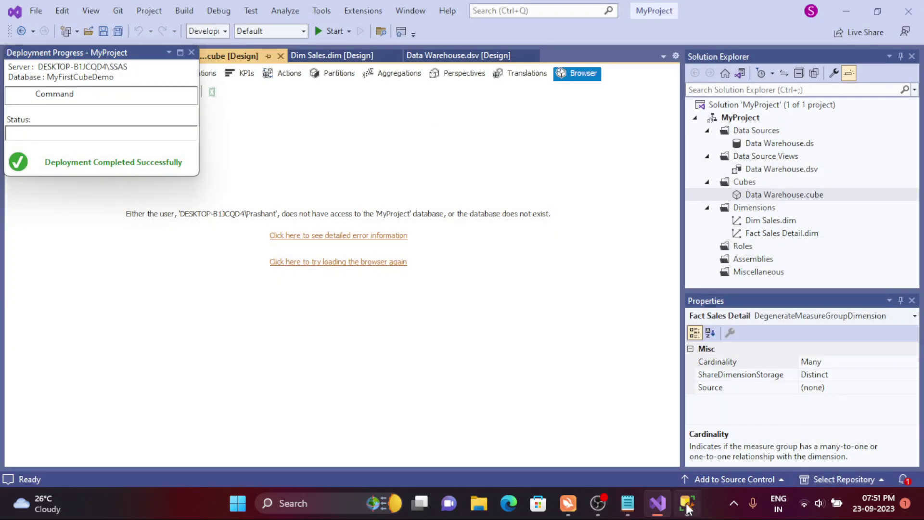
- Refresh the Analysis Services server in SSMS and expand the deployed MyFirstCubeDemo database
left_click(687, 503)
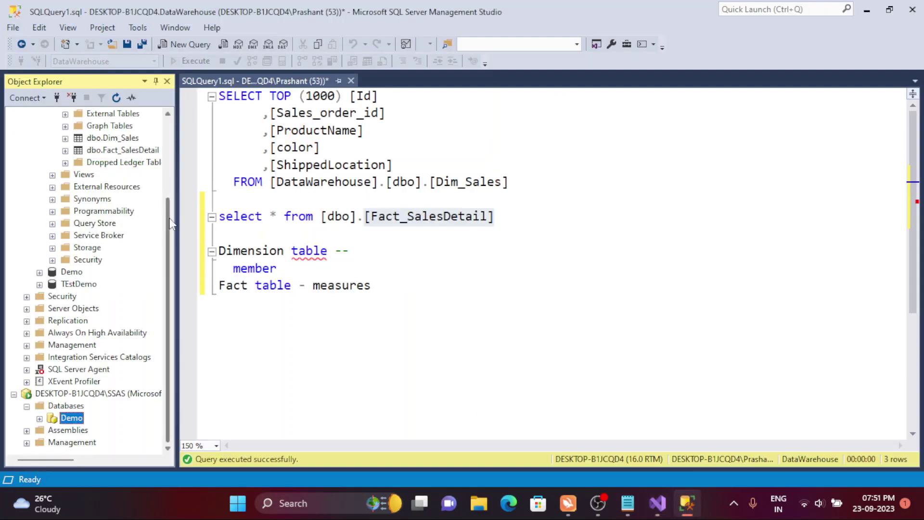
scroll(169, 223, "up", 3)
left_click(13, 114)
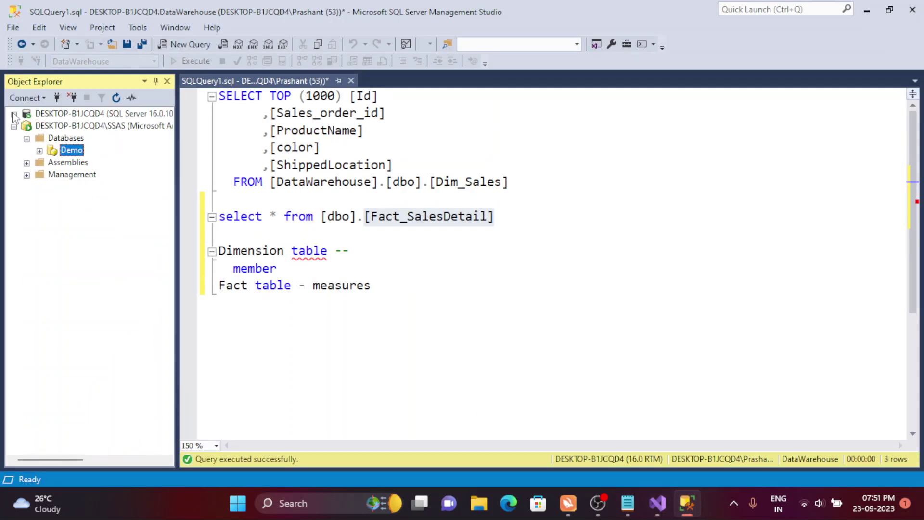
left_click(63, 127)
left_click(118, 99)
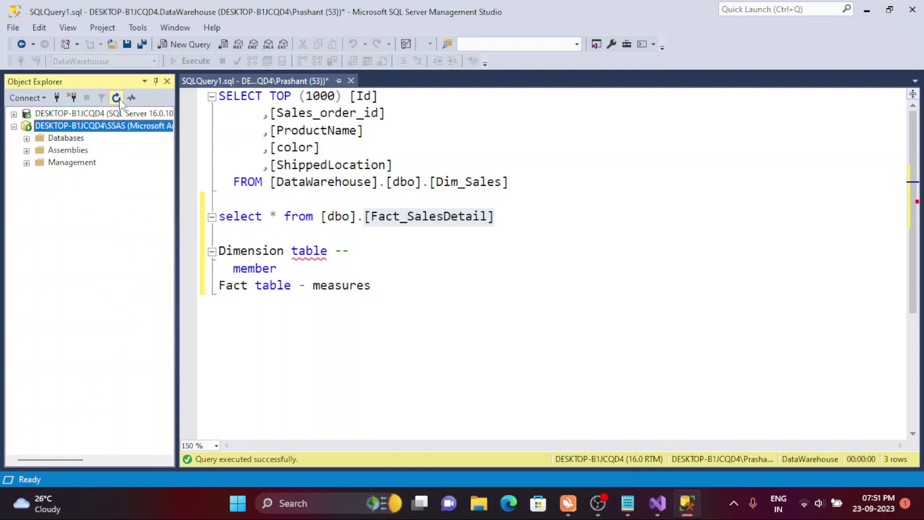
left_click(27, 139)
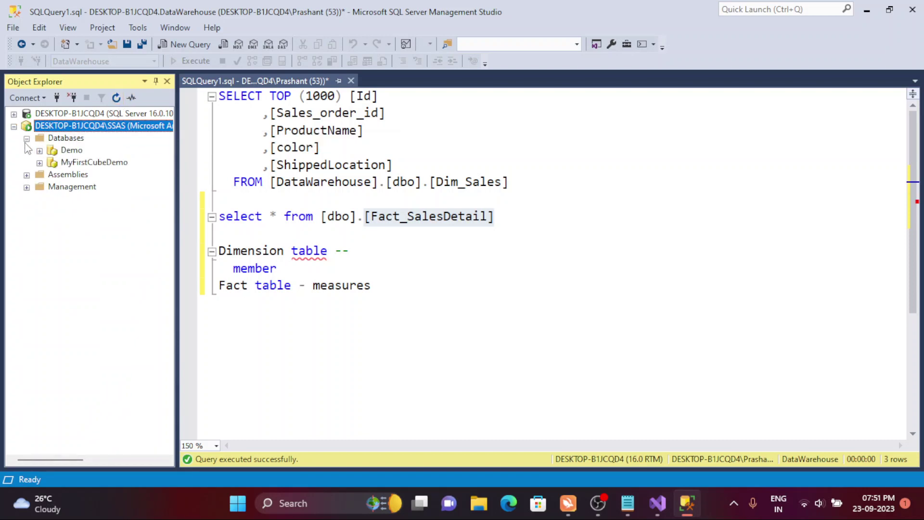
left_click(77, 164)
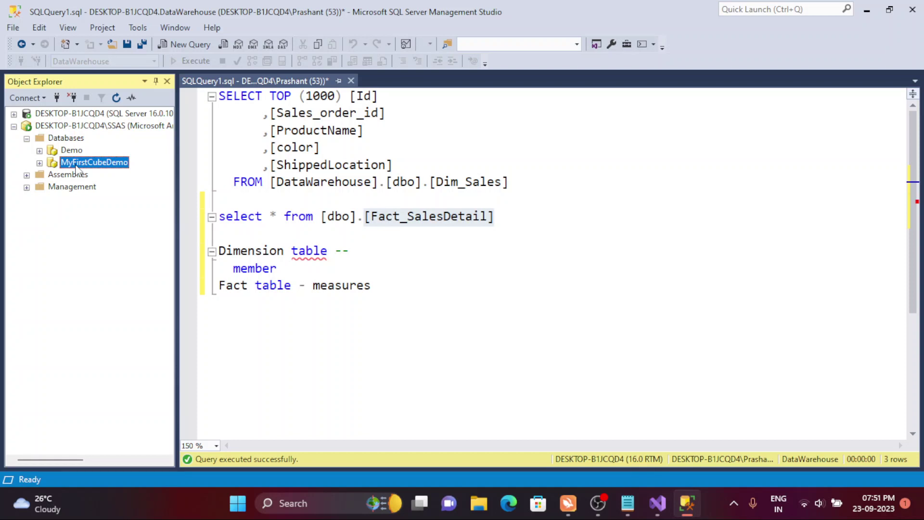
left_click(40, 164)
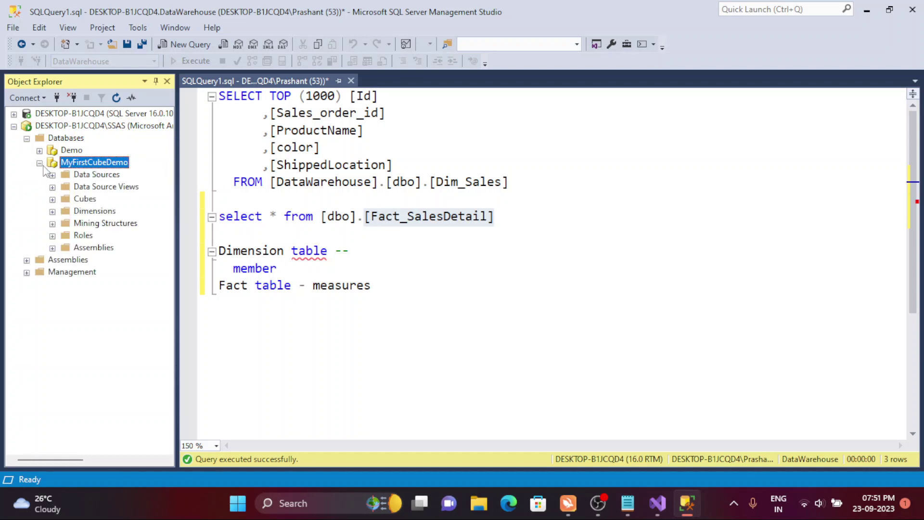
- Inspect the properties of the Data Warehouse data source and data source view
left_click(52, 175)
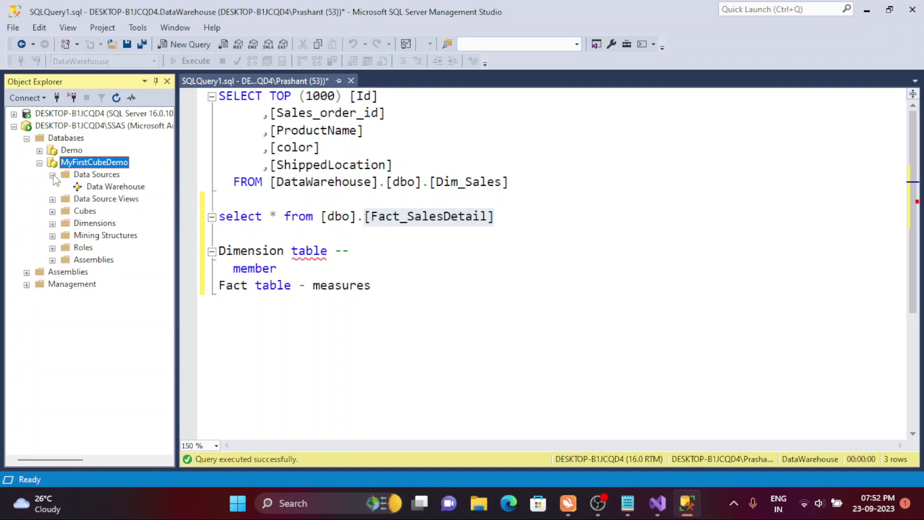
left_click(90, 186)
double_click(89, 186)
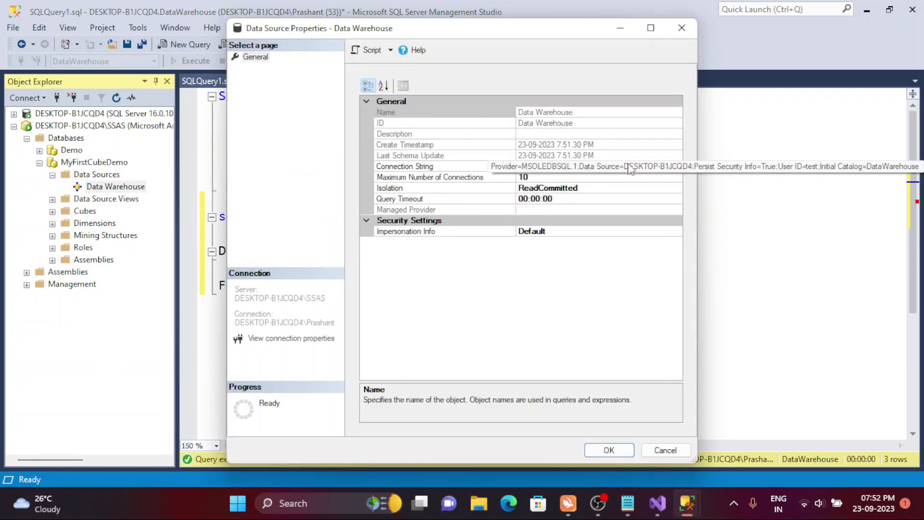
left_click(681, 27)
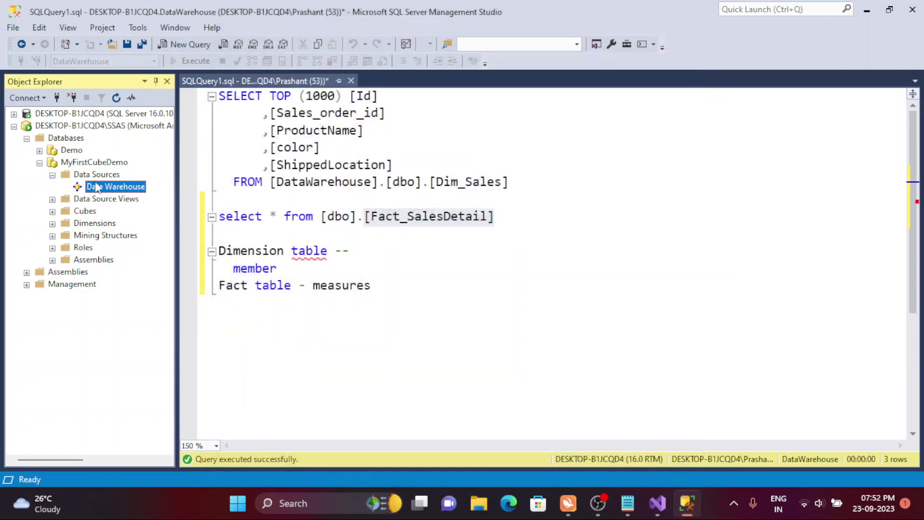
left_click(53, 200)
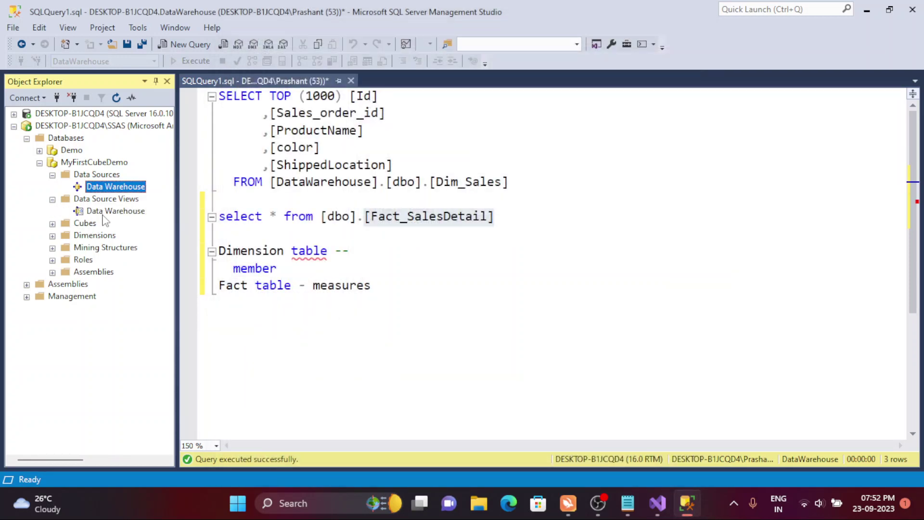
left_click(101, 211)
double_click(102, 212)
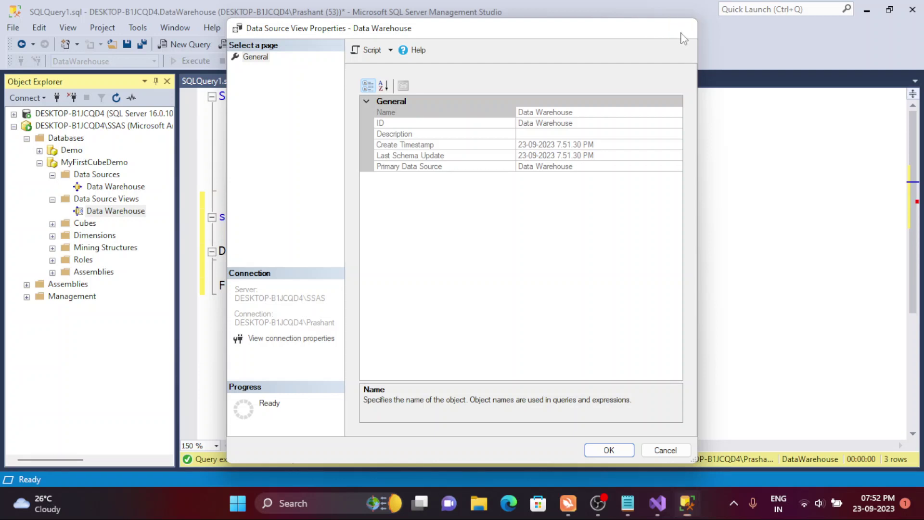
left_click(681, 27)
- Expand the Data Warehouse cube, its Fact Sales Detail measure group, and the Dim Sales and Fact Sales Detail dimensions
left_click(52, 223)
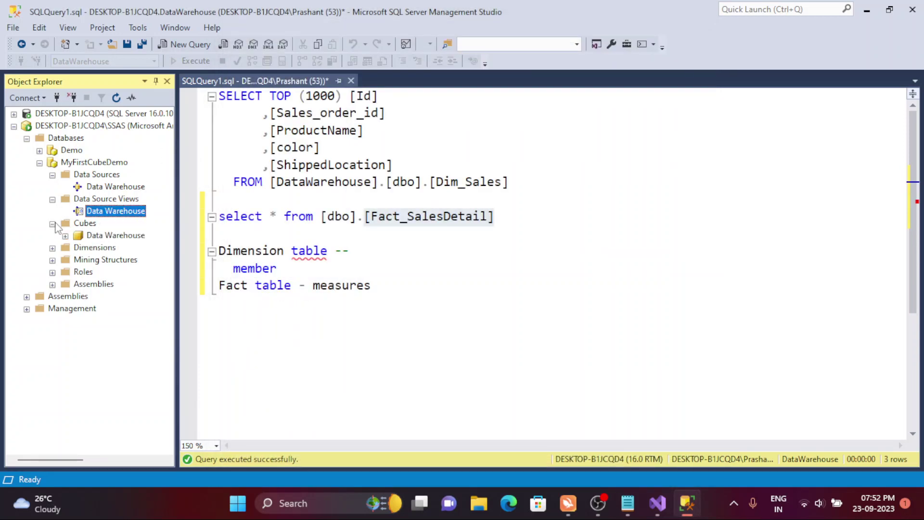
left_click(88, 236)
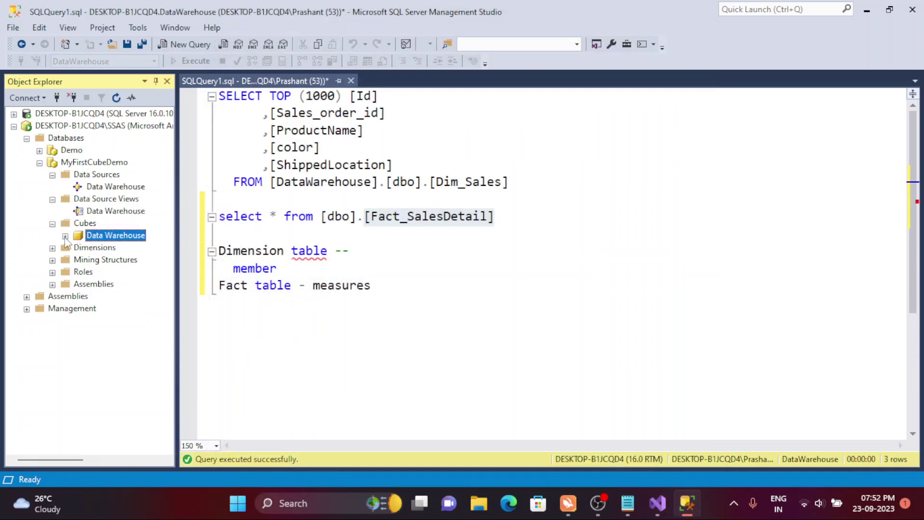
left_click(65, 236)
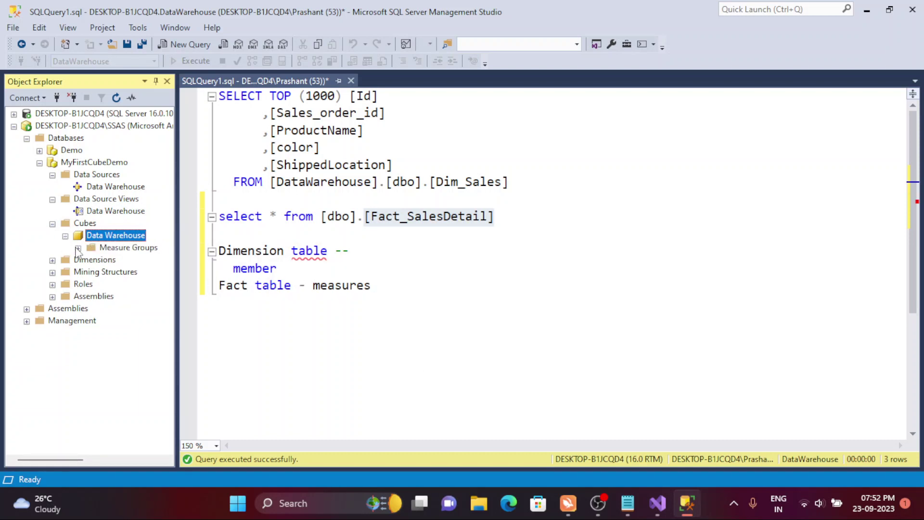
left_click(90, 260)
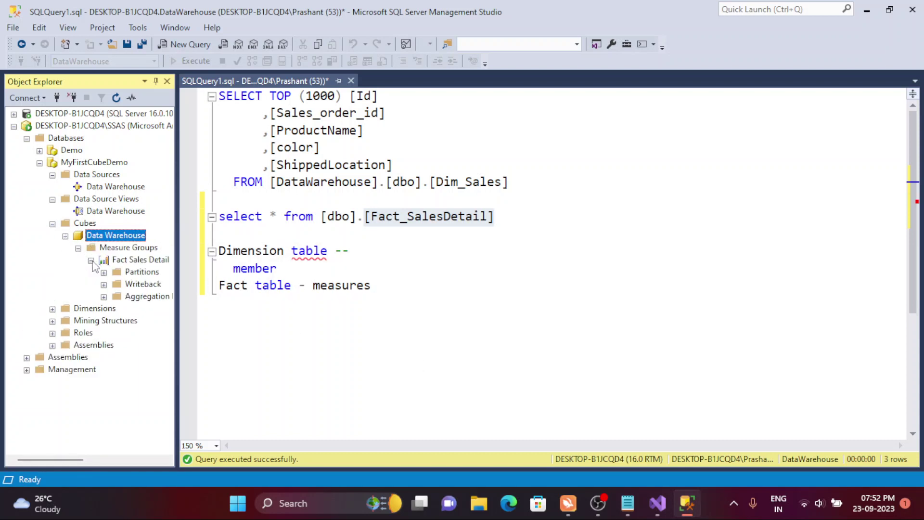
left_click(52, 309)
left_click(99, 322)
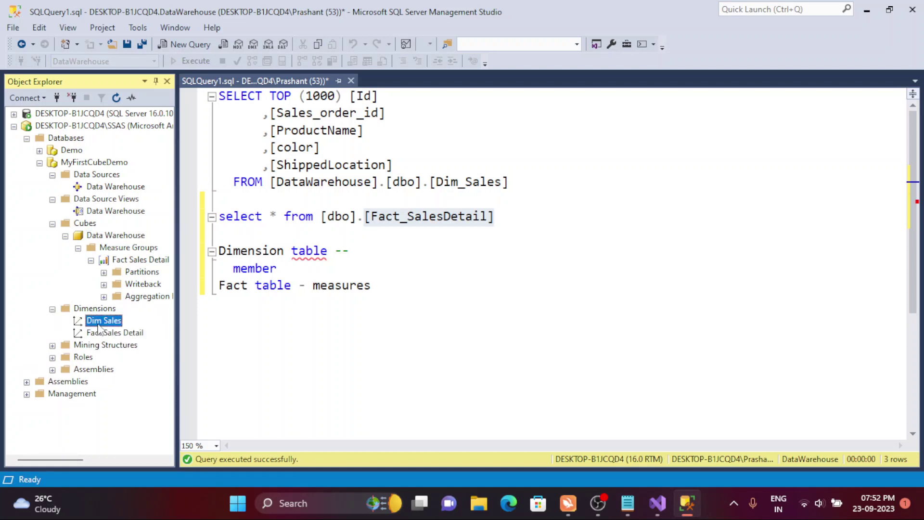
left_click(106, 333)
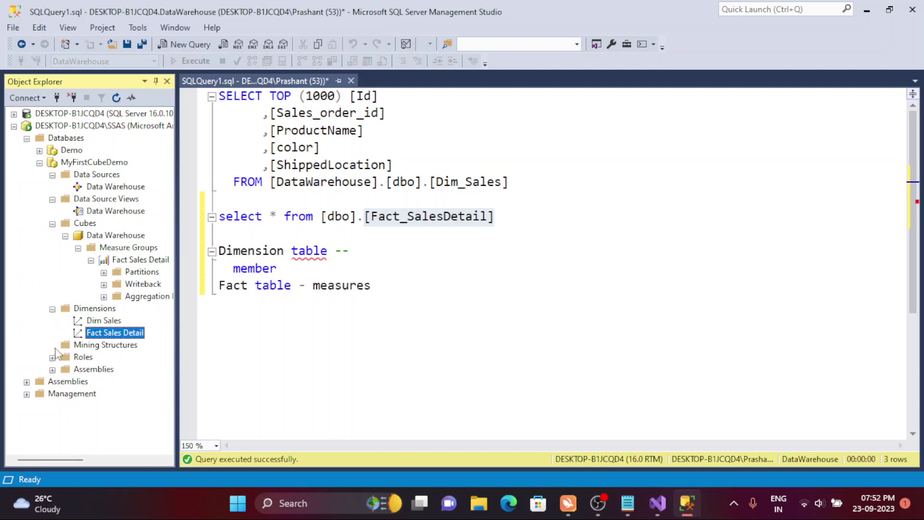
left_click(656, 503)
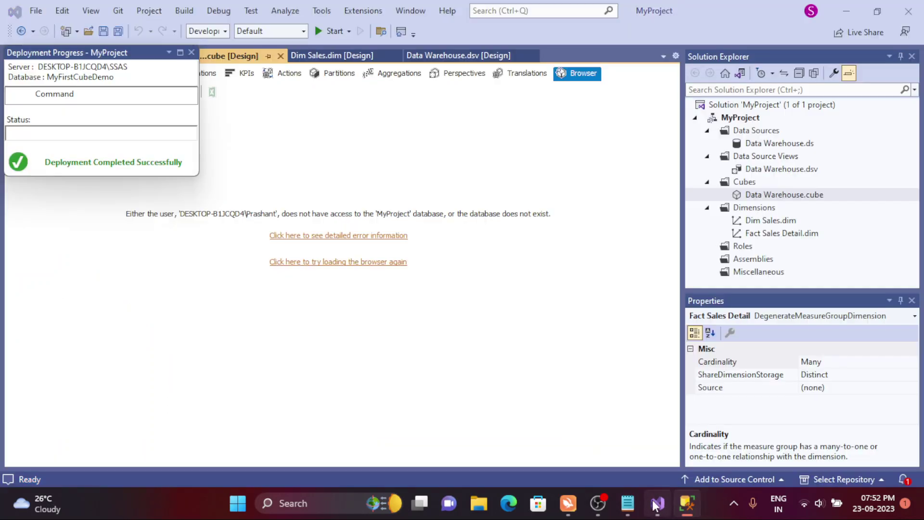
- Close the deployment progress report and reload the Data Warehouse cube browser
left_click(656, 503)
left_click(656, 503)
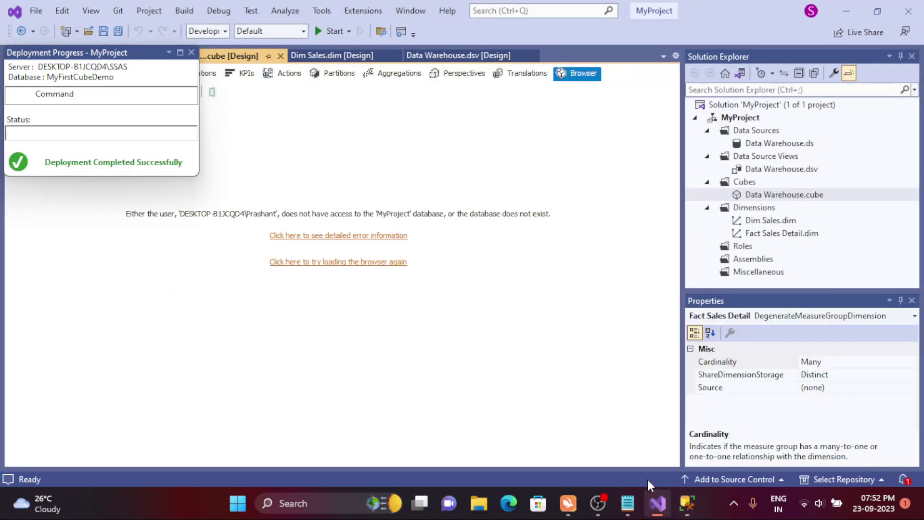
left_click(191, 52)
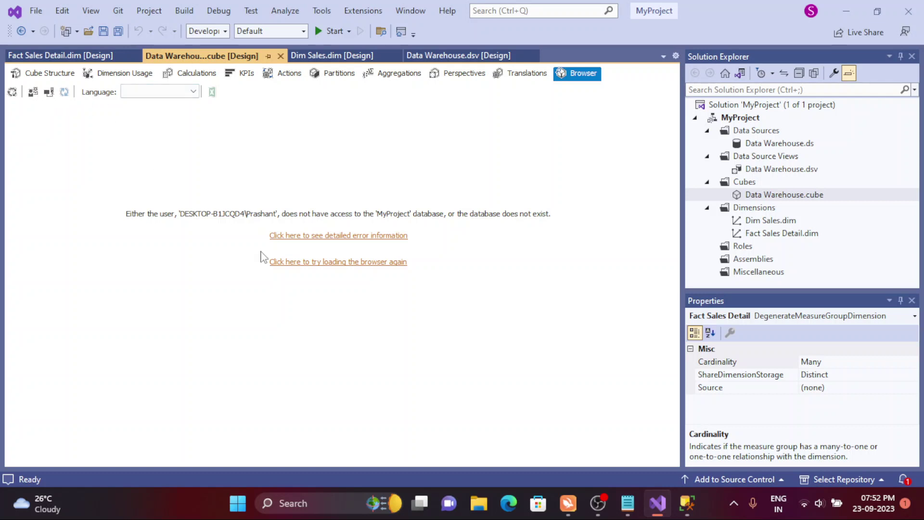
left_click(336, 263)
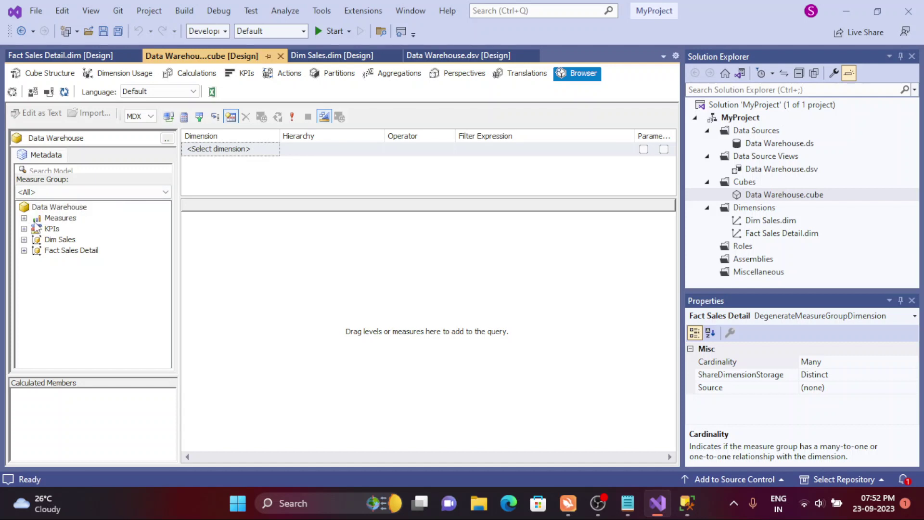
- Expand Dim Sales in the Metadata pane to list Color, Product Name, Sales Order Id and Shipped Location
left_click(23, 217)
left_click(23, 217)
left_click(23, 239)
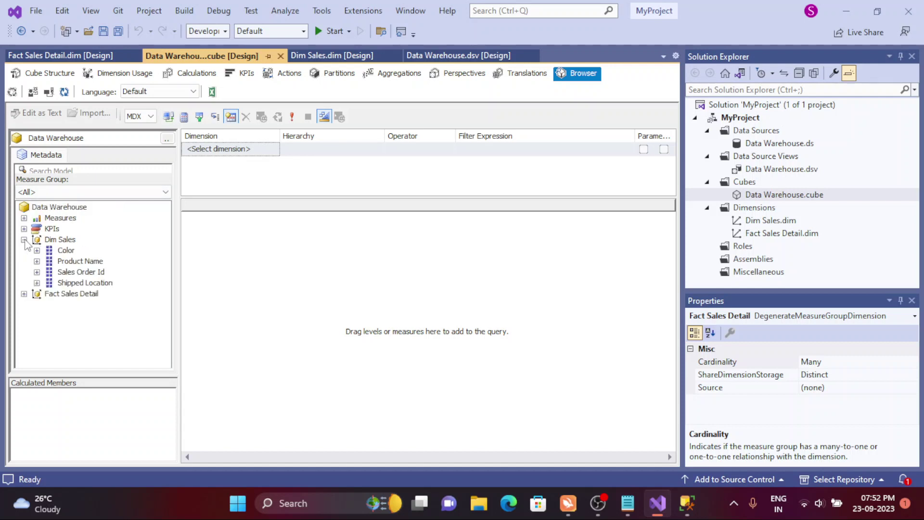
left_click(24, 239)
- Add the Revenue measure from Fact Sales Detail to the browser grid and run it for total Revenue
left_click(24, 218)
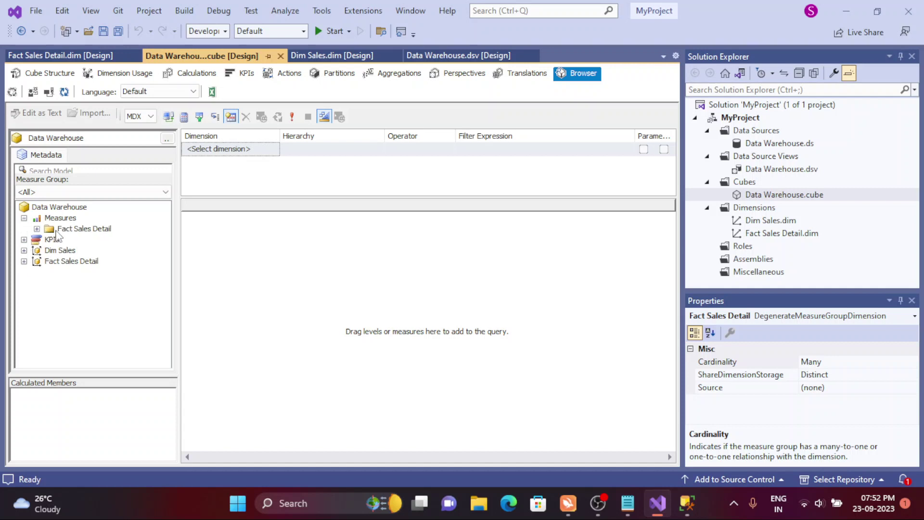
left_click(37, 228)
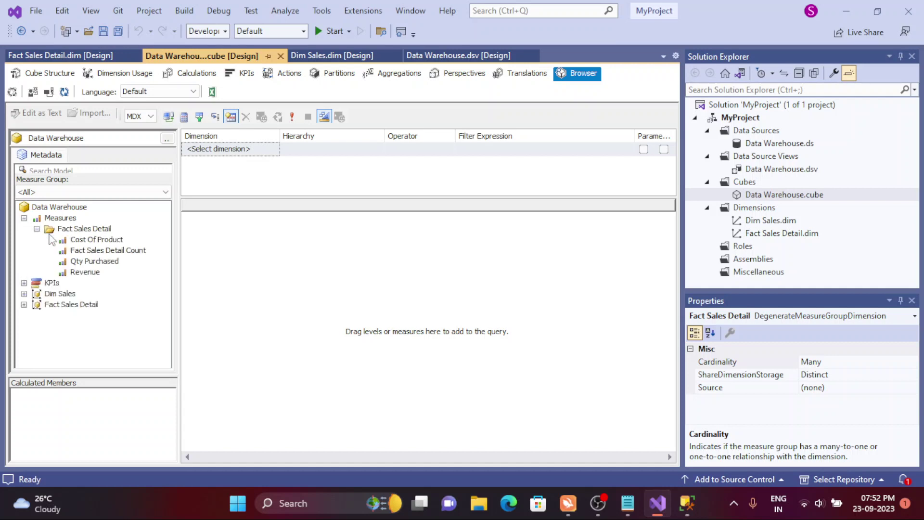
left_click_drag(91, 272, 274, 240)
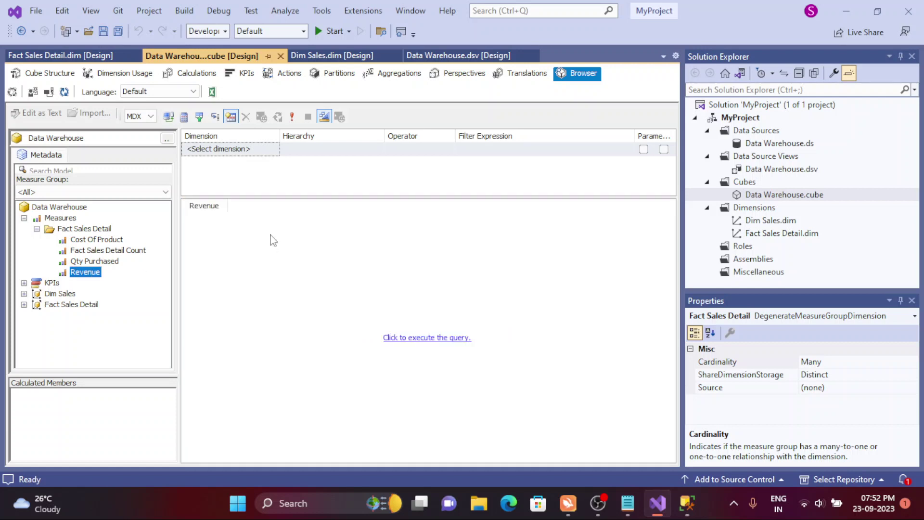
left_click(436, 339)
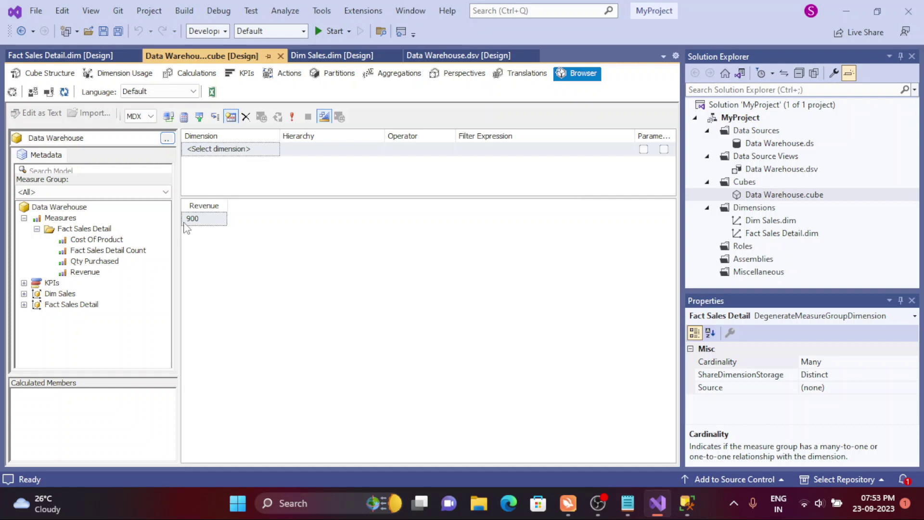
- Break Revenue down by Dim Sales Sales Order Id and Color, then switch to the MDX text view
left_click(25, 304)
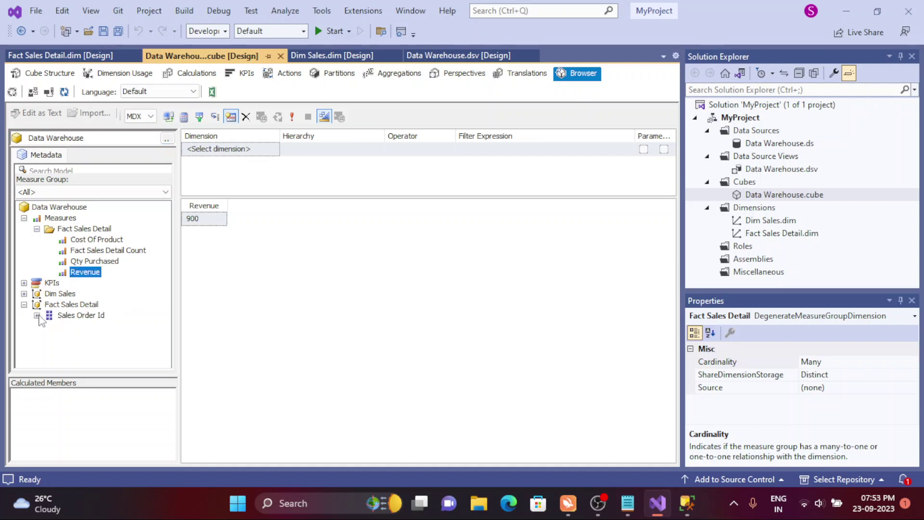
left_click(24, 293)
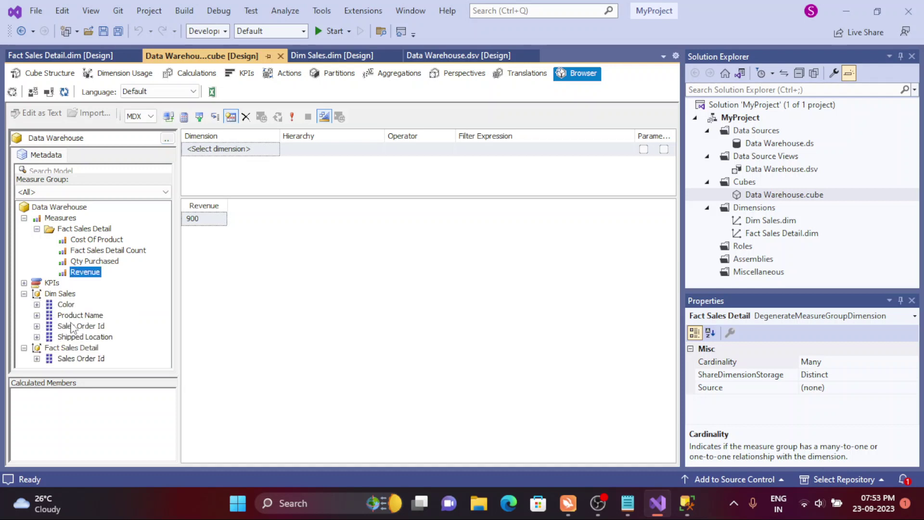
left_click_drag(73, 330, 205, 212)
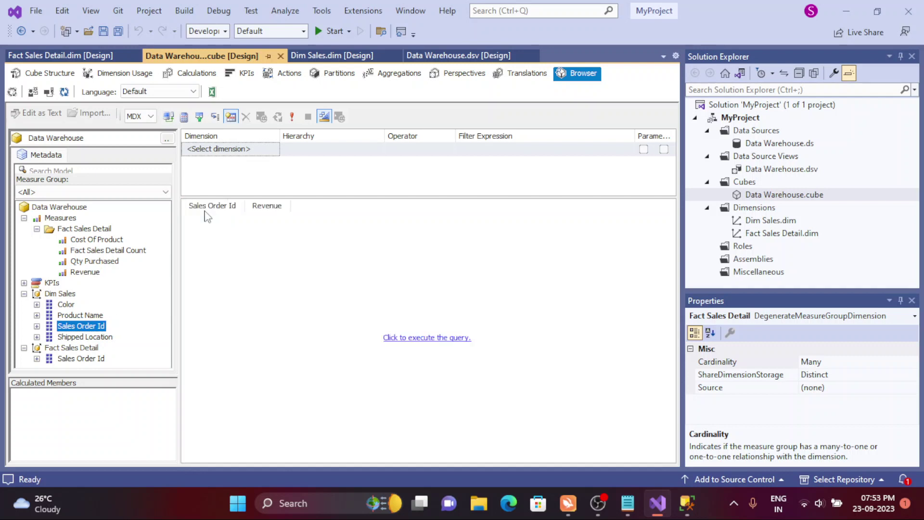
left_click(416, 339)
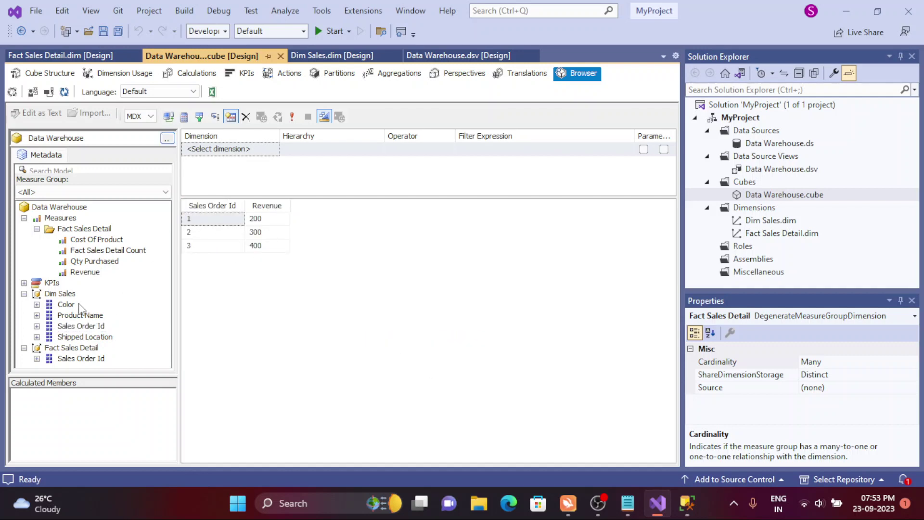
left_click_drag(66, 305, 254, 233)
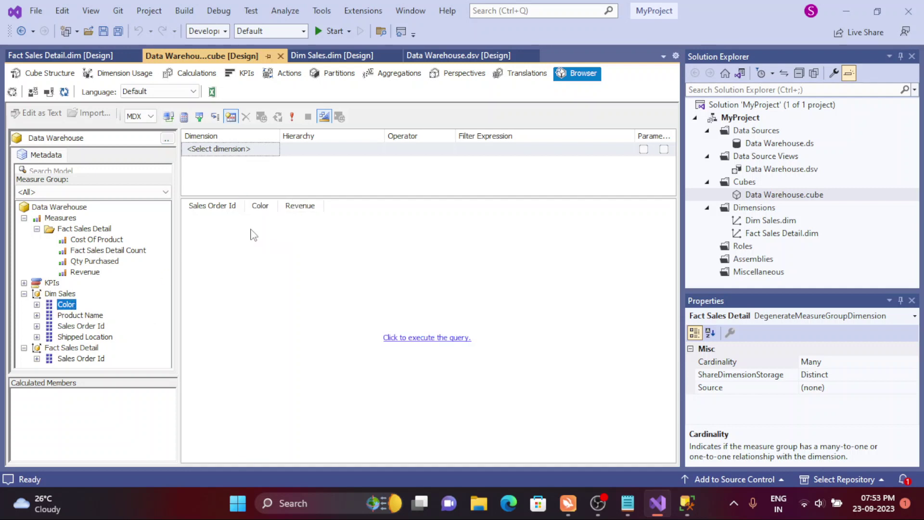
left_click(426, 339)
left_click(359, 148)
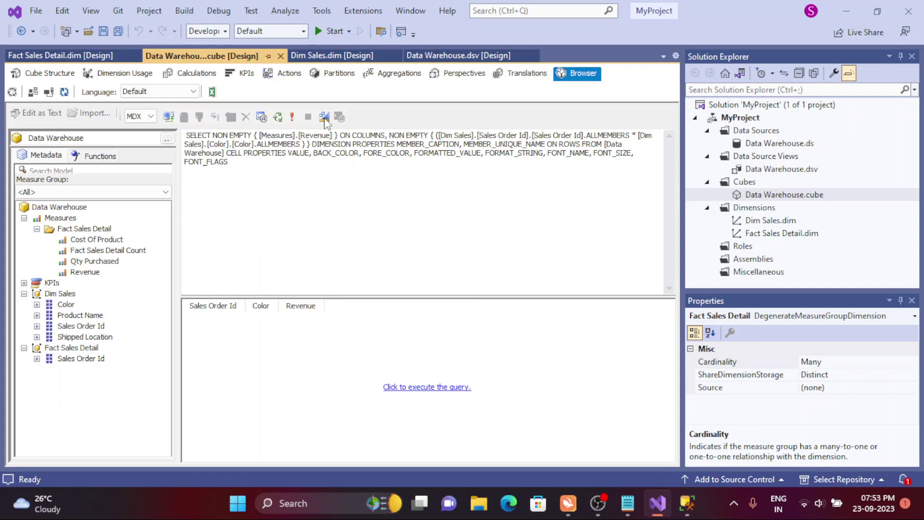
- Select the generated MDX text, return to the Revenue 200/300/400 results grid, then switch to Management Studio
left_click(324, 117)
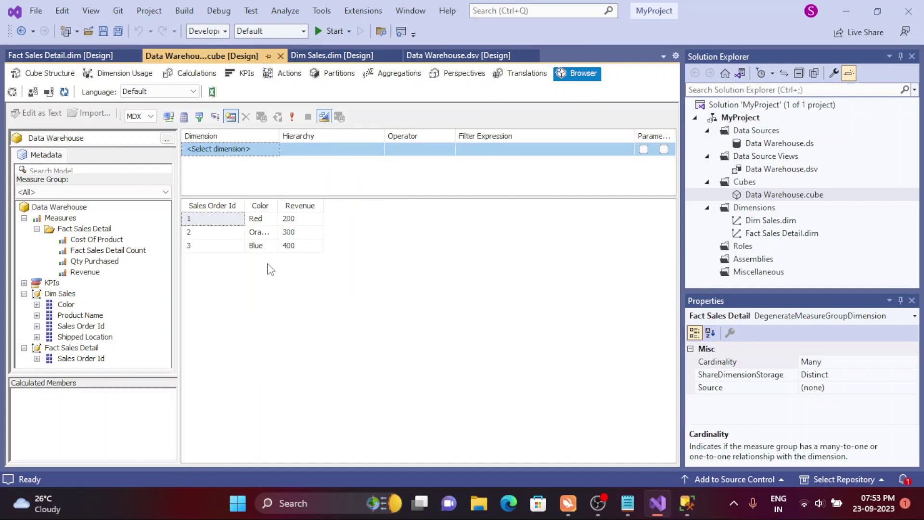
left_click(325, 117)
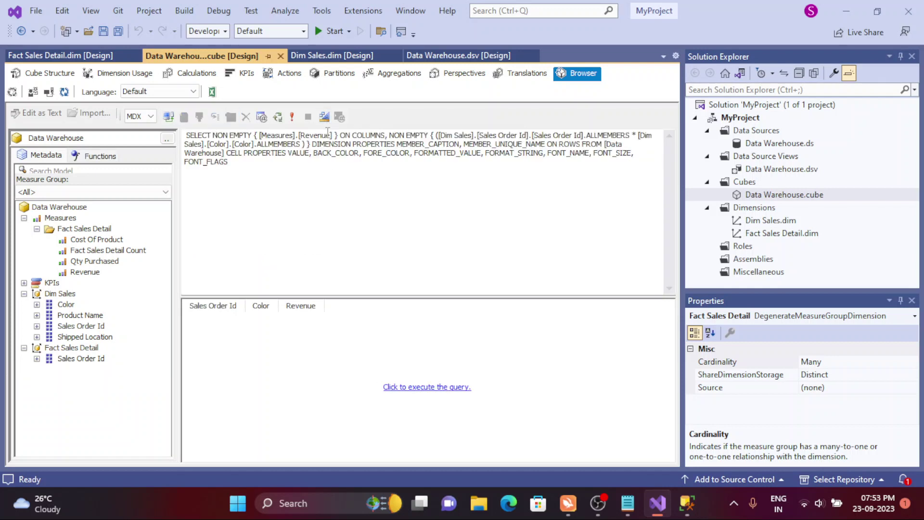
key("ctrl+a")
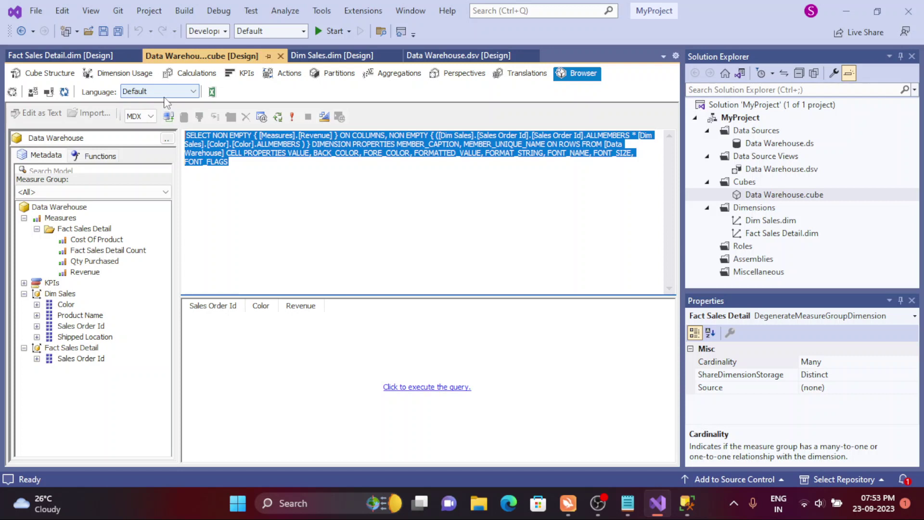
left_click(322, 119)
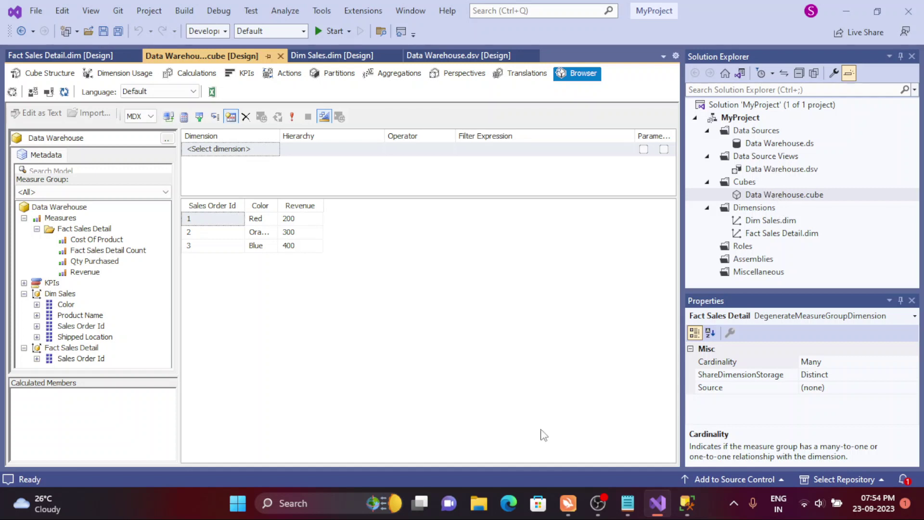
left_click(692, 511)
- Open a New Query > MDX window on the MyFirstCubeDemo database from Object Explorer
left_click(395, 247)
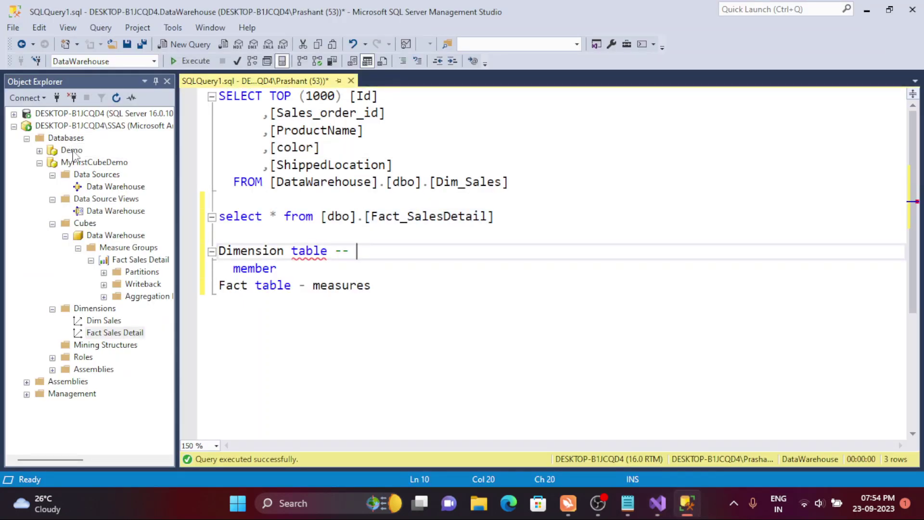
left_click(81, 163)
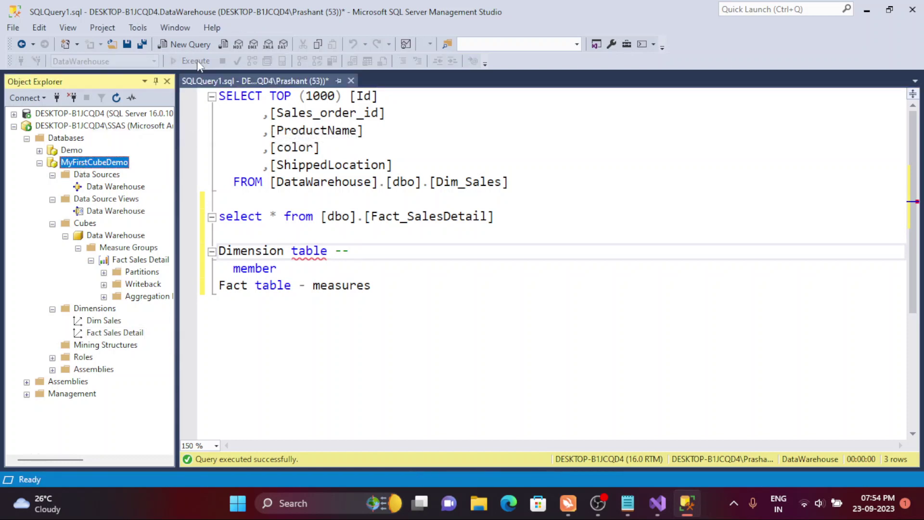
left_click(194, 47)
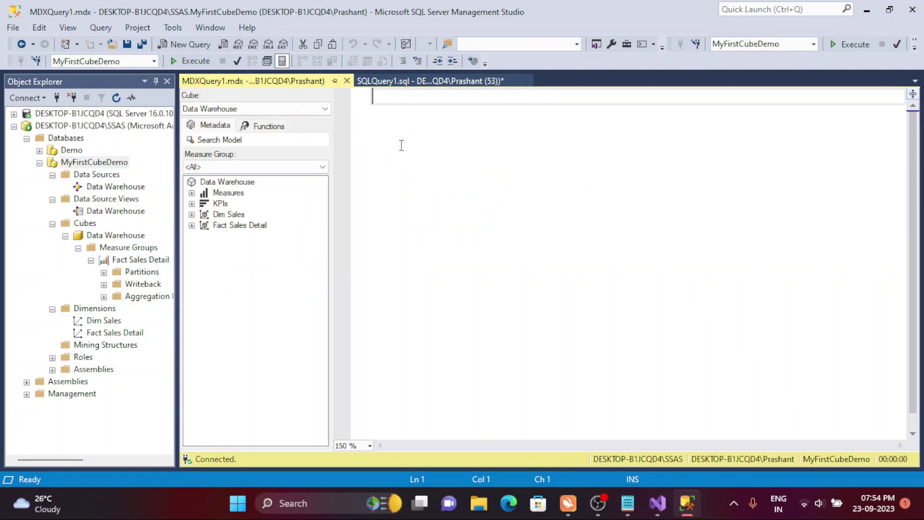
right_click(95, 163)
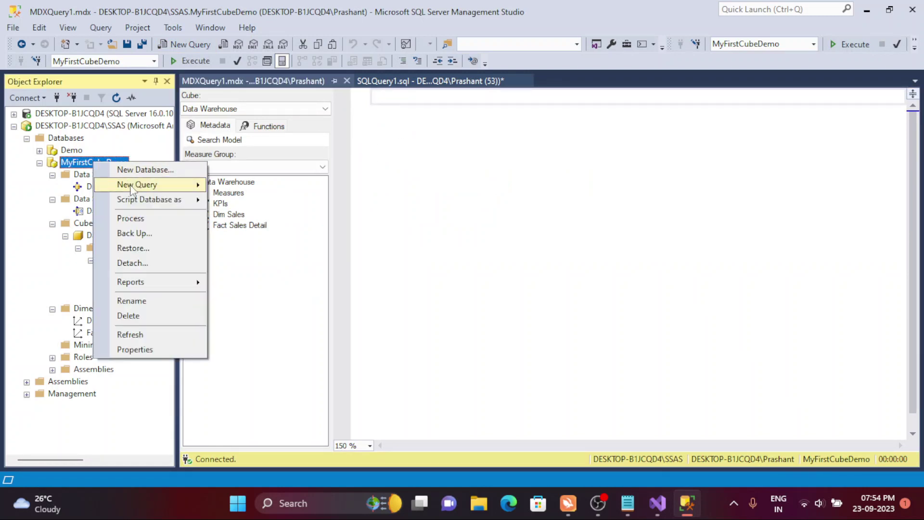
mouse_move(166, 187)
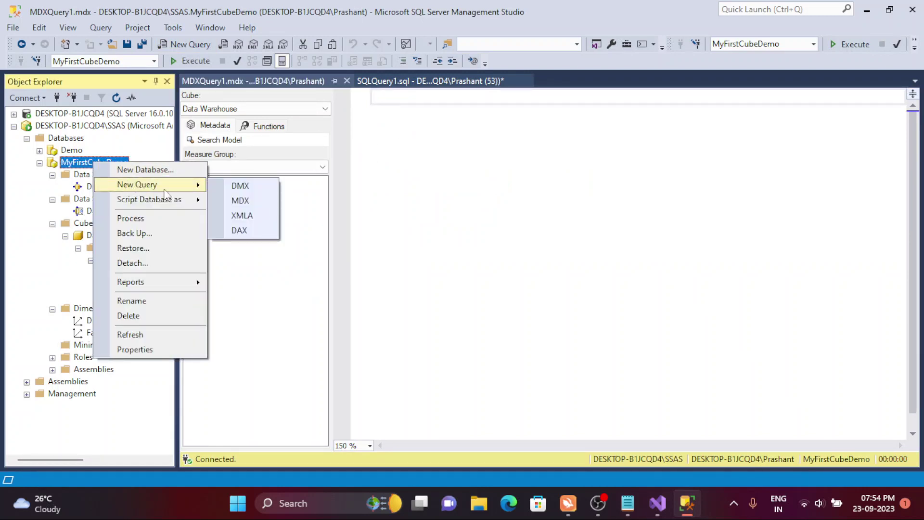
left_click(240, 201)
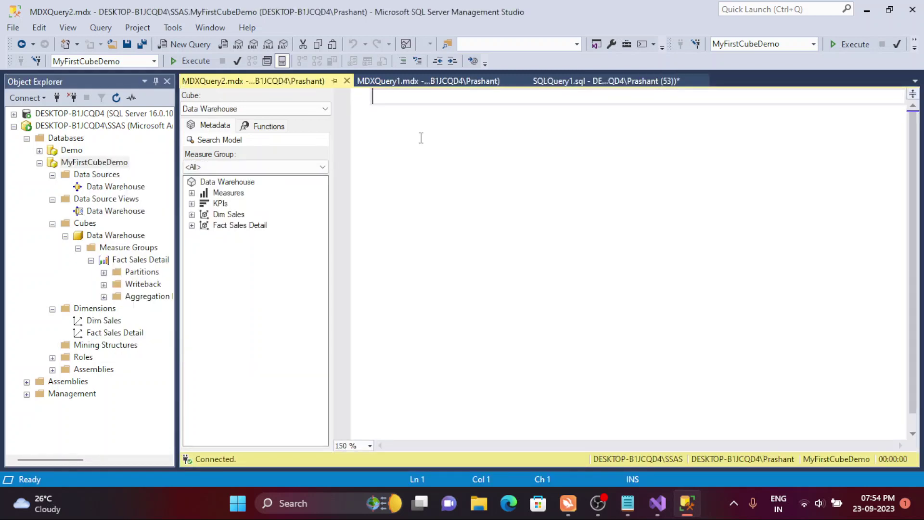
- Type the MDX skeleton 'select' and 'from' on separate lines
key("Return")
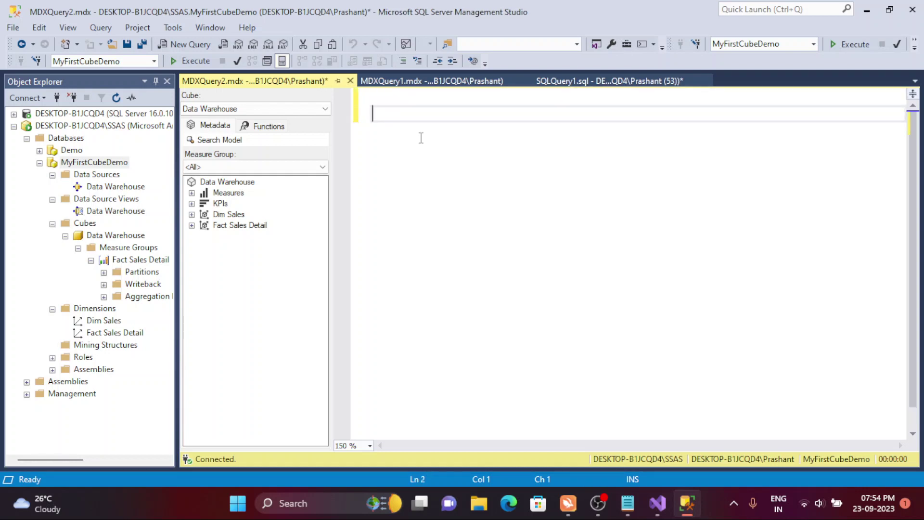
type("select")
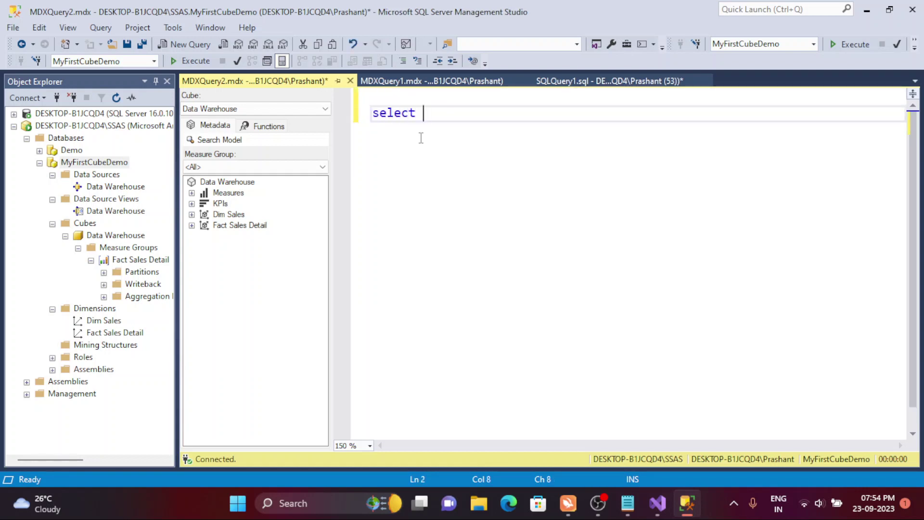
key("Return")
type("from")
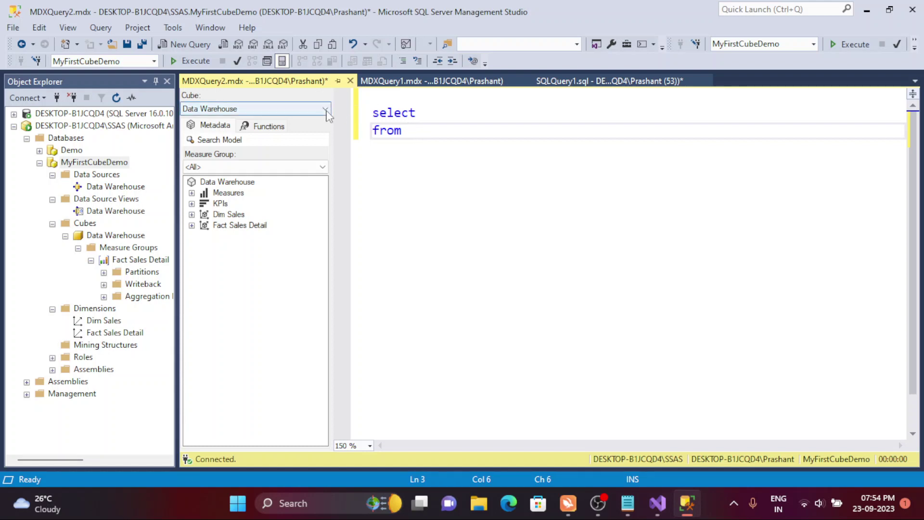
- Check the available cubes list and keep Data Warehouse as the query's cube
left_click(326, 109)
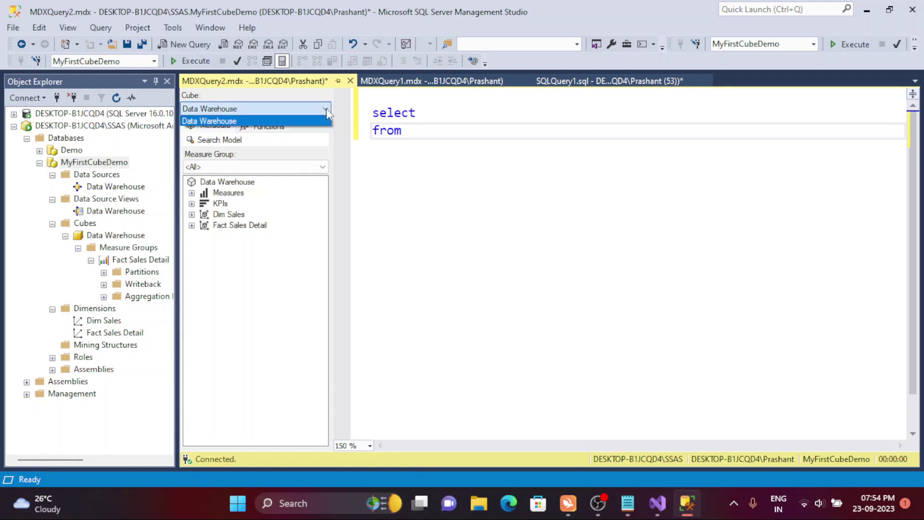
left_click(195, 106)
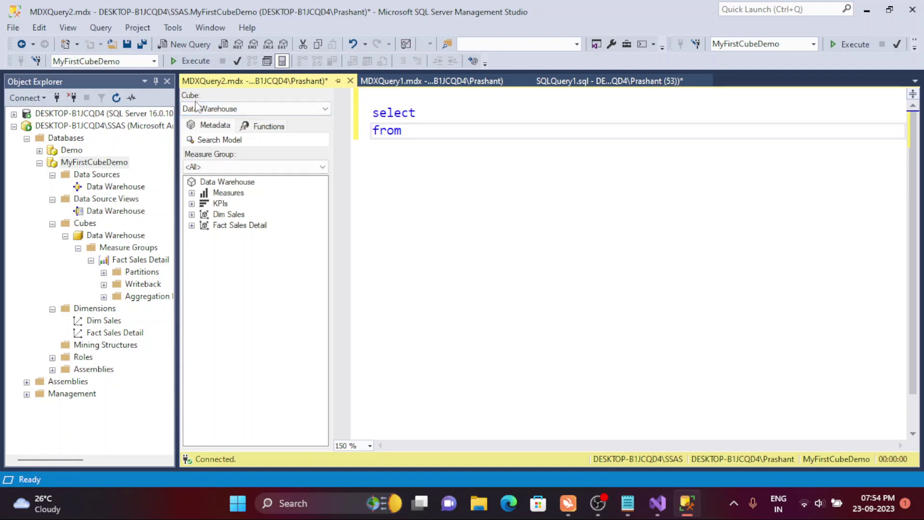
left_click(208, 110)
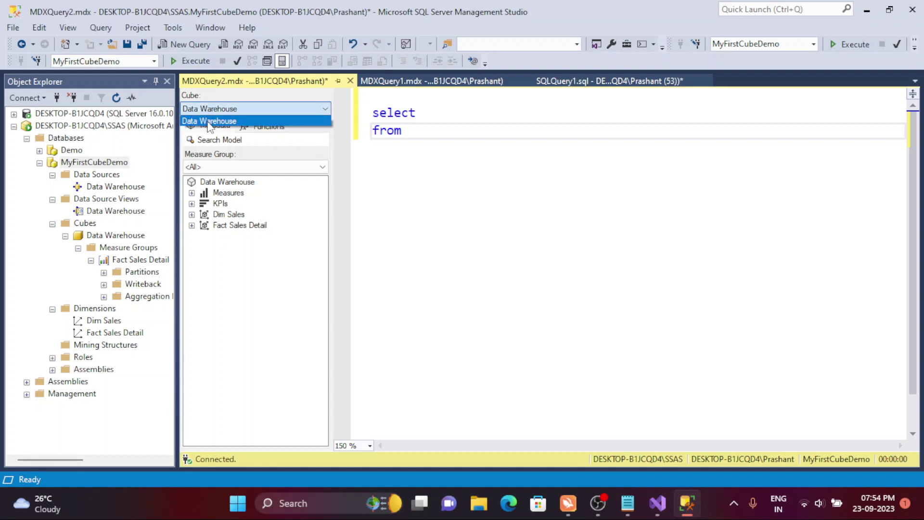
left_click(207, 118)
left_click(658, 503)
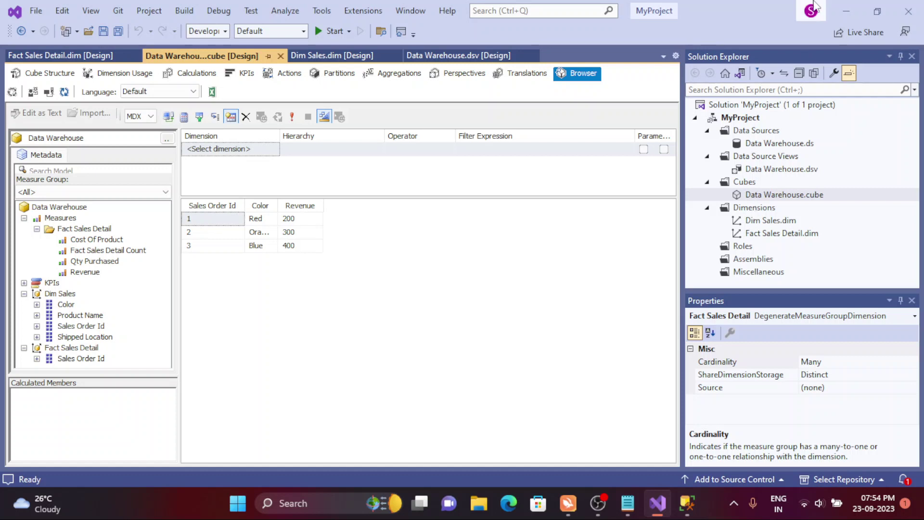
left_click(846, 11)
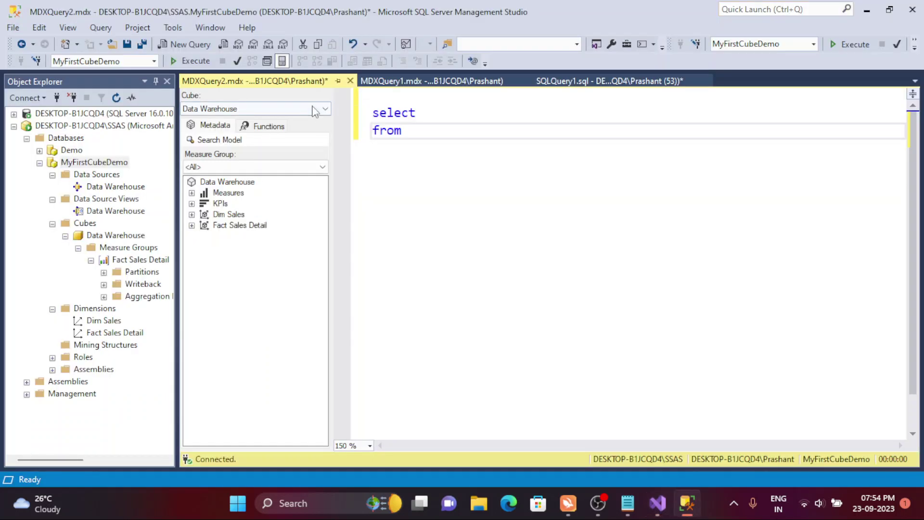
left_click(315, 109)
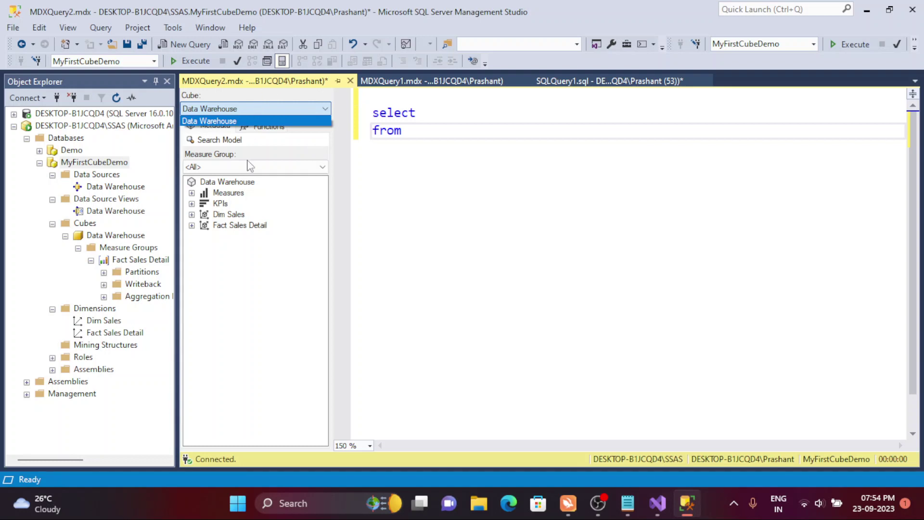
left_click(336, 149)
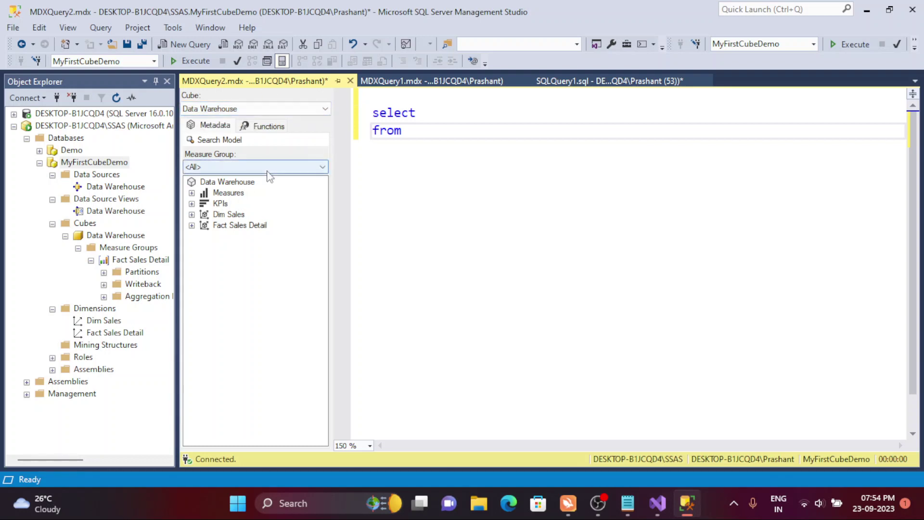
- Review the Measures and Dim Sales metadata, then place the caret after 'from'
left_click(191, 193)
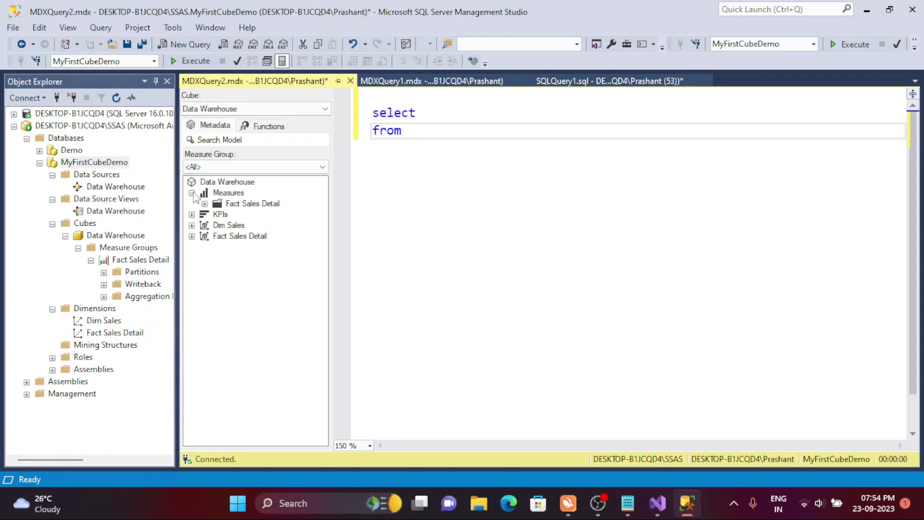
left_click(192, 193)
left_click(225, 182)
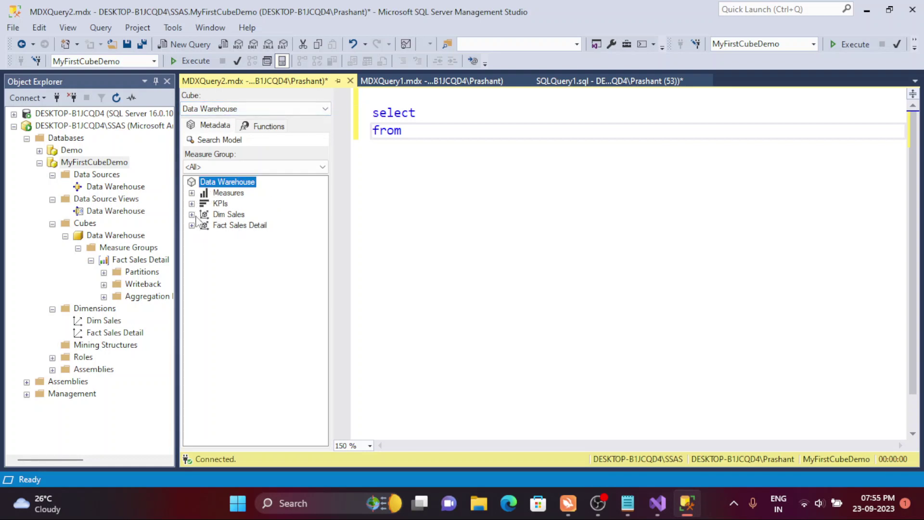
left_click(193, 214)
left_click(192, 215)
left_click(459, 147)
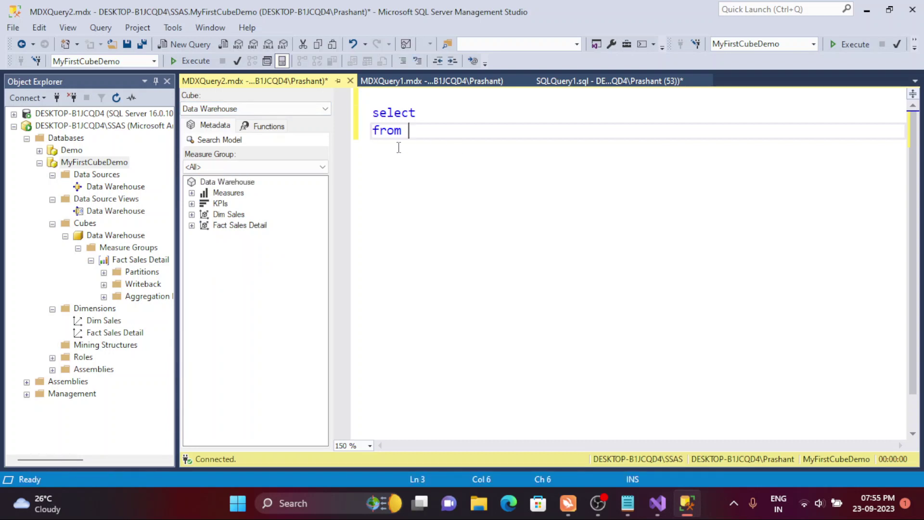
- Replace the query with 'select * From [Dim Sales]' and run it, getting data-mining permission errors
key("ctrl+a")
key("BackSpace")
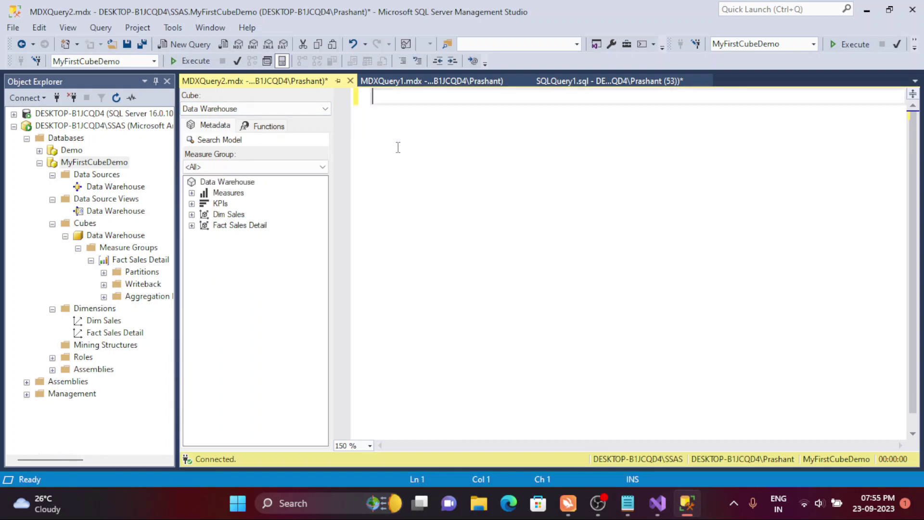
type("select * From")
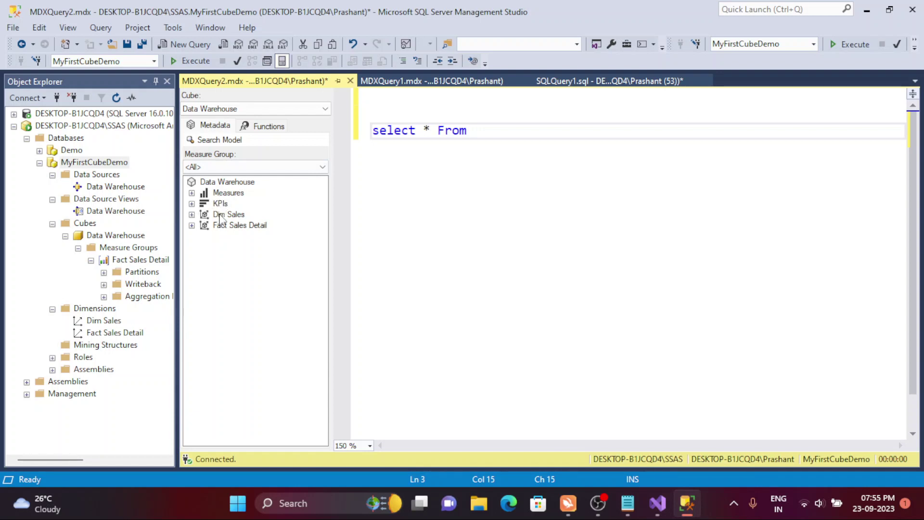
left_click_drag(220, 217, 533, 147)
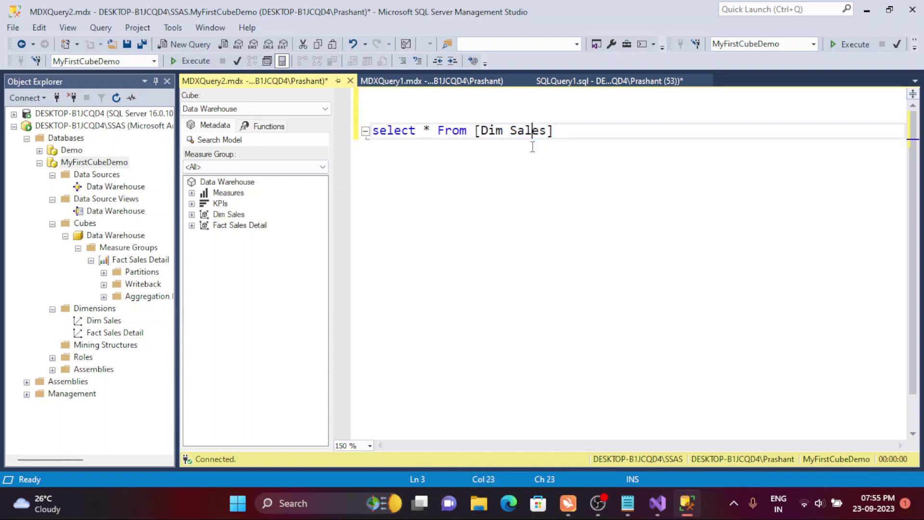
key("F5")
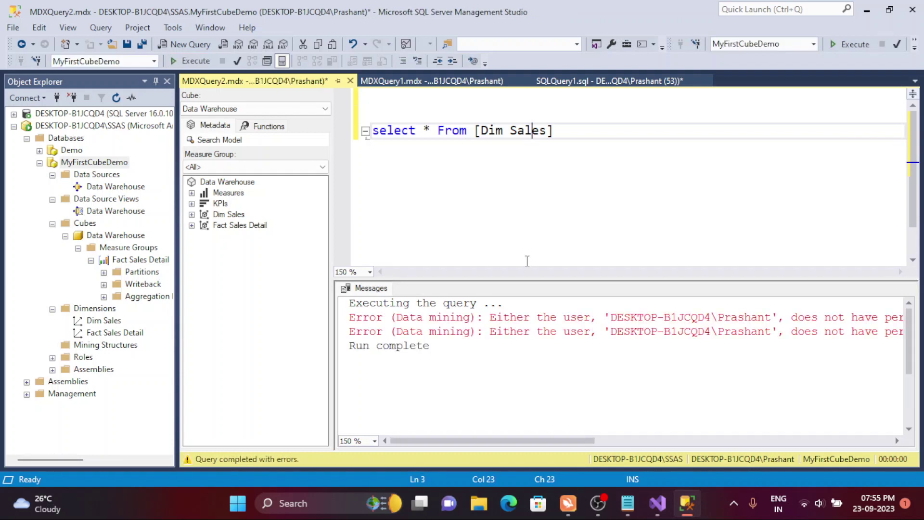
- Delete the failed select * From [Dim Sales] line
left_click(559, 136)
left_click_drag(559, 136, 368, 128)
key("BackSpace")
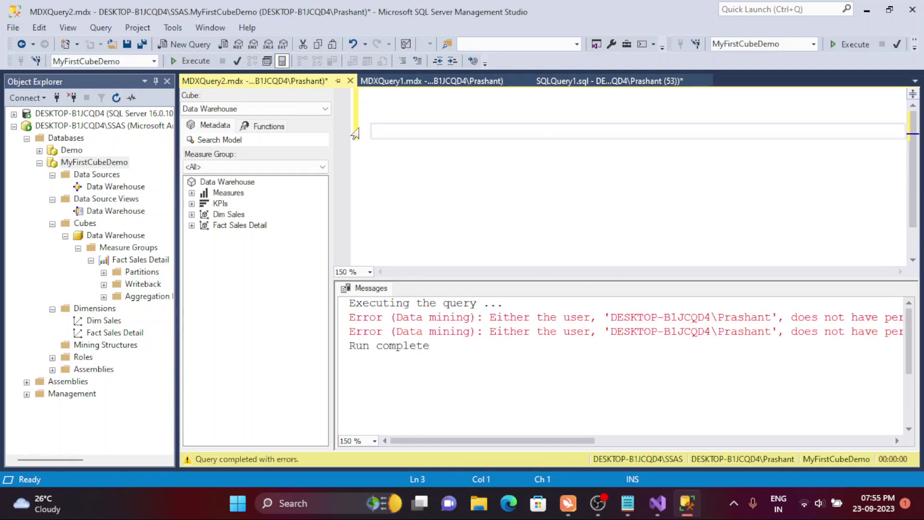
- Write 'Select' and 'from' on two lines, removing the <table> placeholder
key("BackSpace")
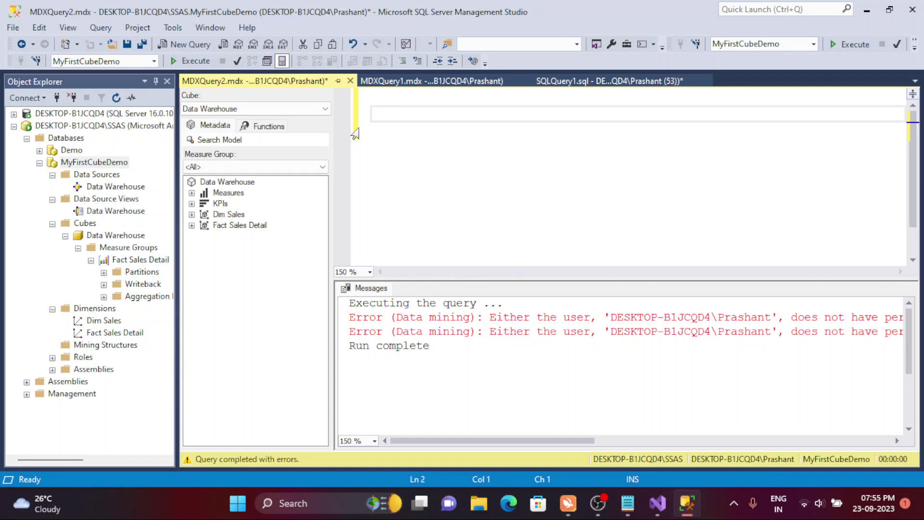
type("Select")
key("Return")
type("from ")
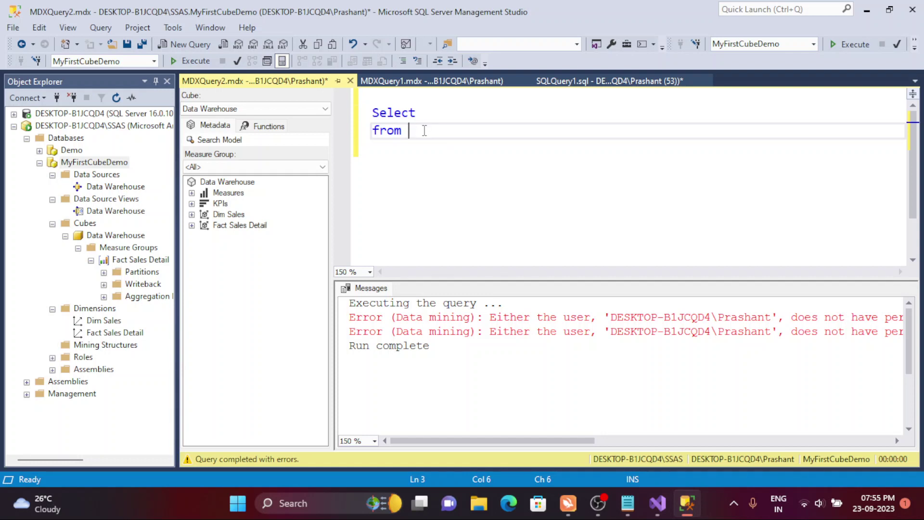
type("<table>")
key("Return")
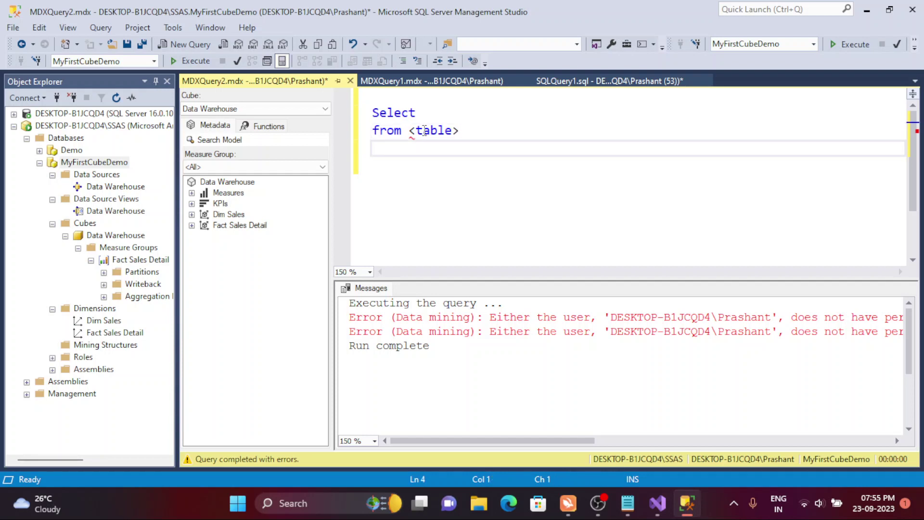
left_click_drag(459, 130, 409, 131)
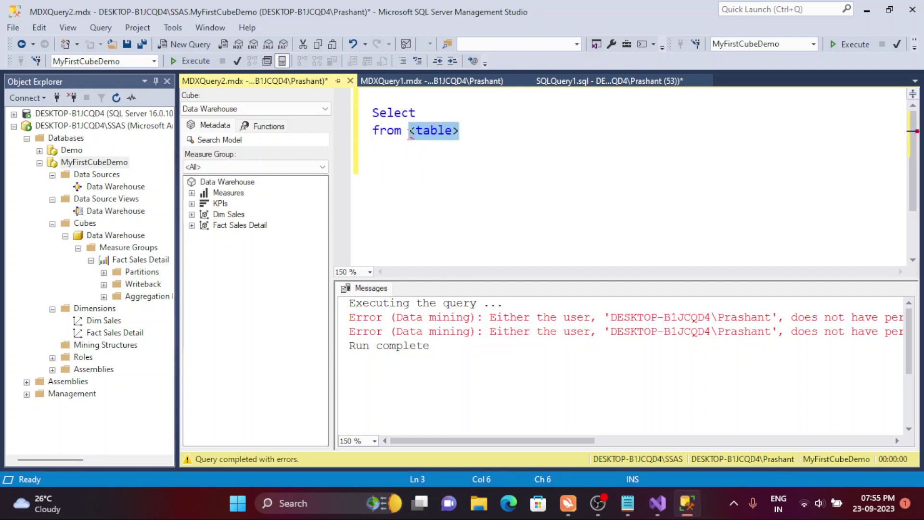
key("BackSpace")
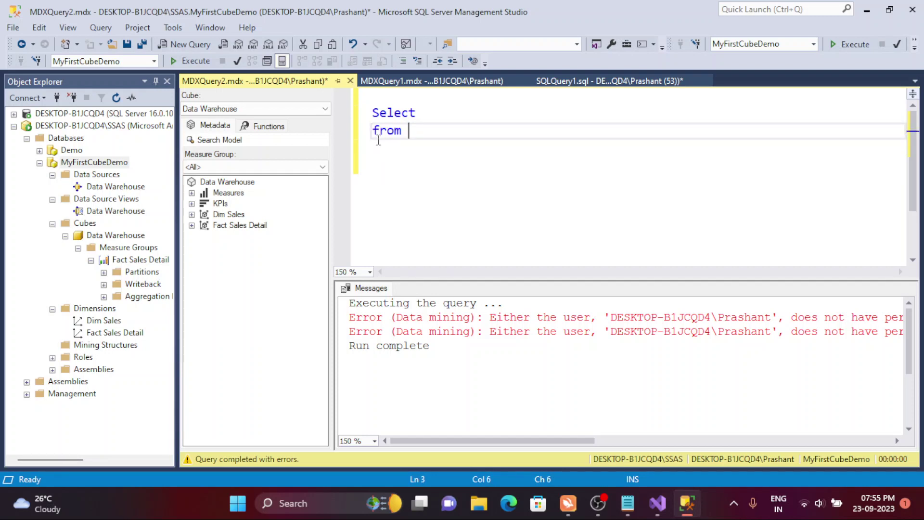
- Insert [Data Warehouse] after from and execute, getting the result 900
left_click_drag(224, 182, 440, 143)
left_click(522, 159)
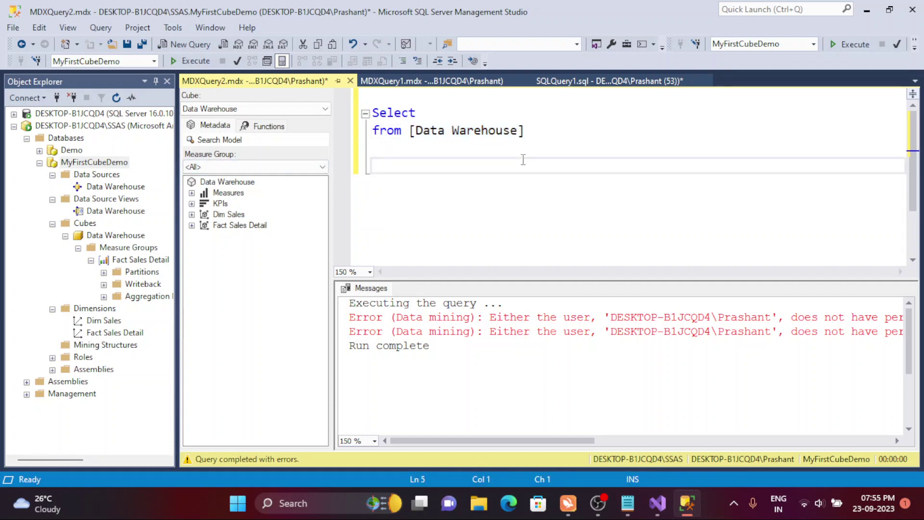
left_click(195, 61)
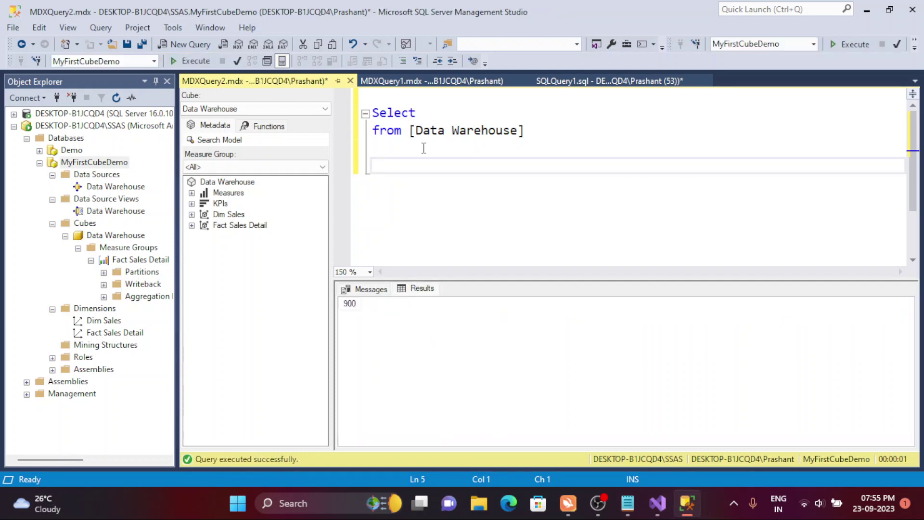
left_click(353, 308)
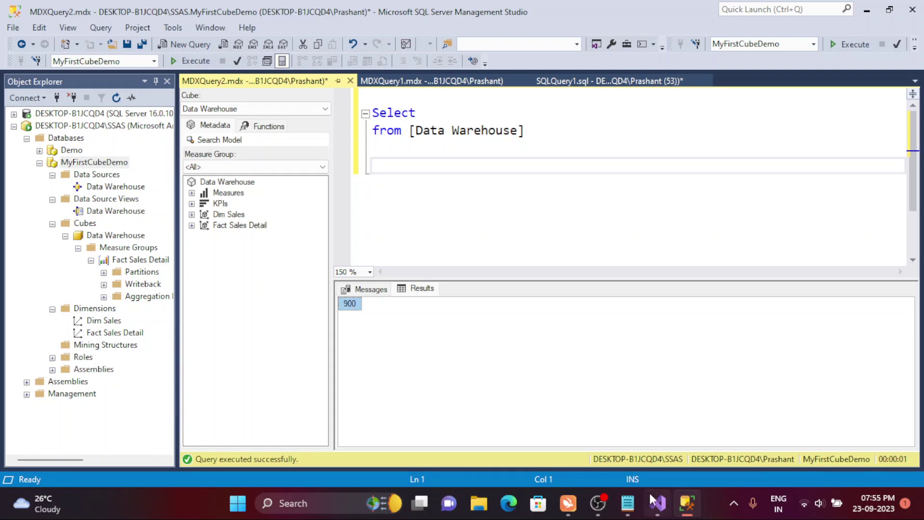
- Switch to Visual Studio and undock the Properties window as a floating panel
left_click(657, 502)
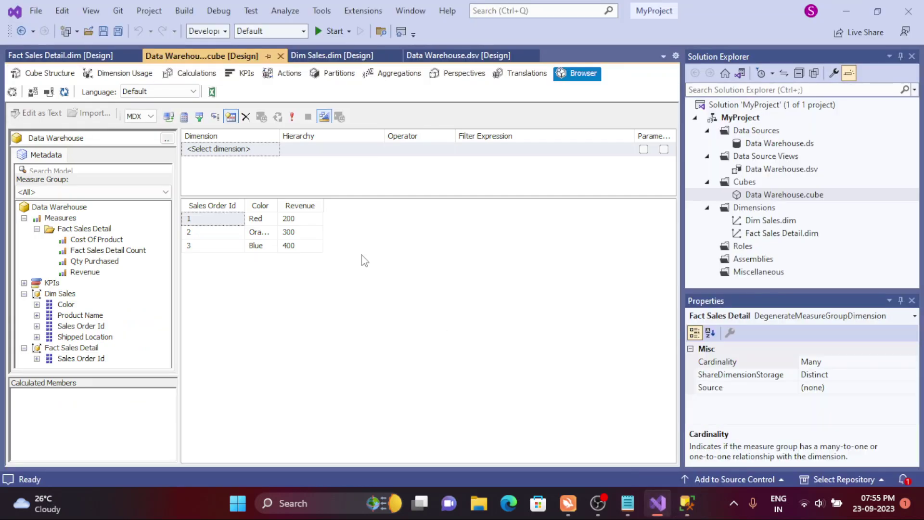
double_click(764, 198)
left_click_drag(835, 300, 495, 251)
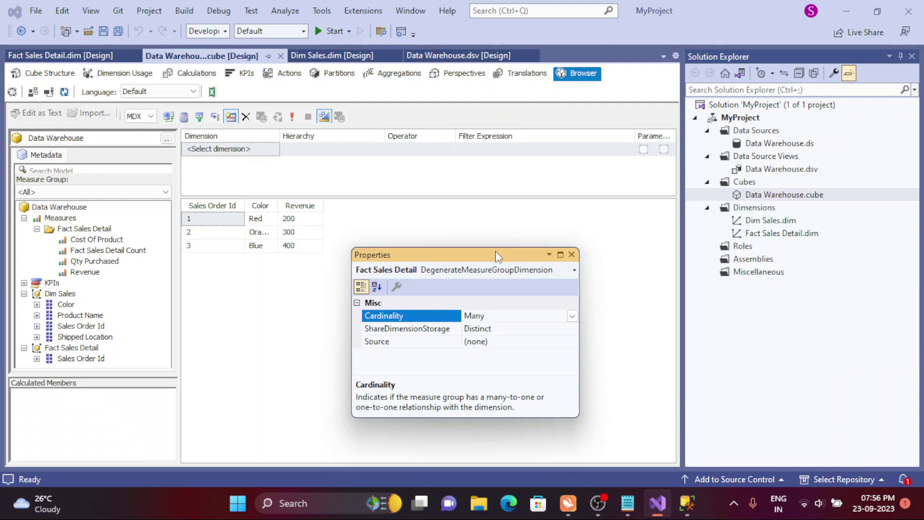
left_click(560, 256)
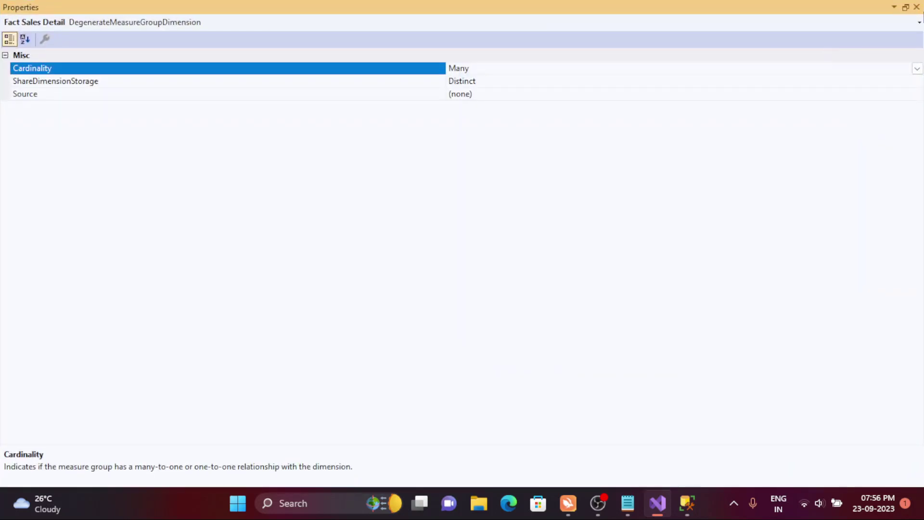
left_click(905, 8)
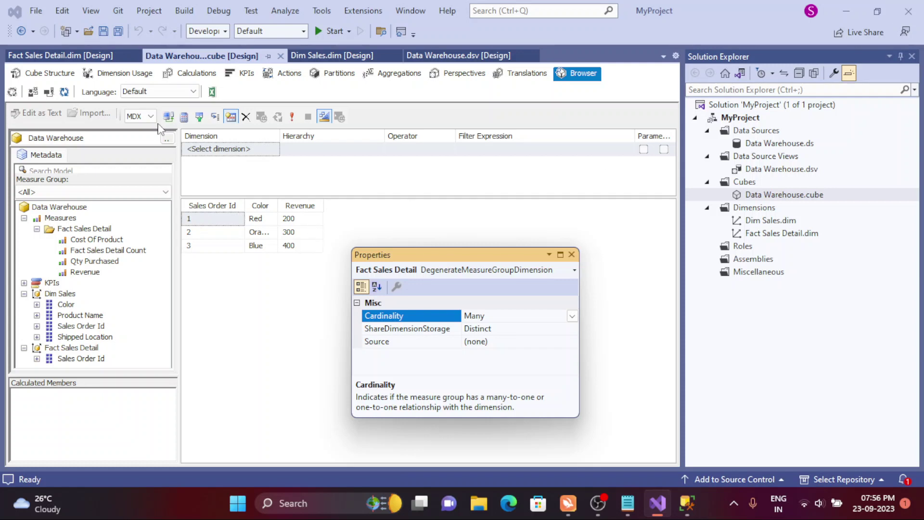
- In Cube Structure, show Data Warehouse.cube file properties alphabetically in a full-height Properties panel
left_click(60, 76)
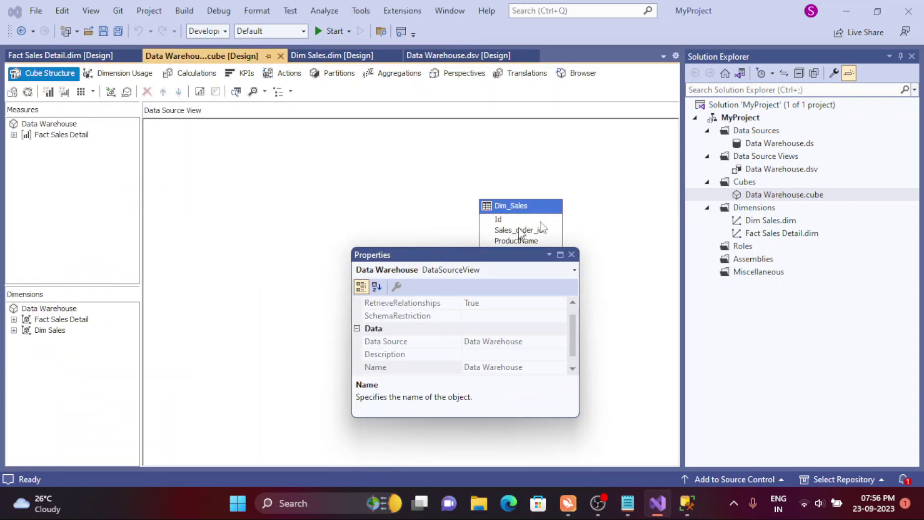
left_click_drag(442, 255, 481, 276)
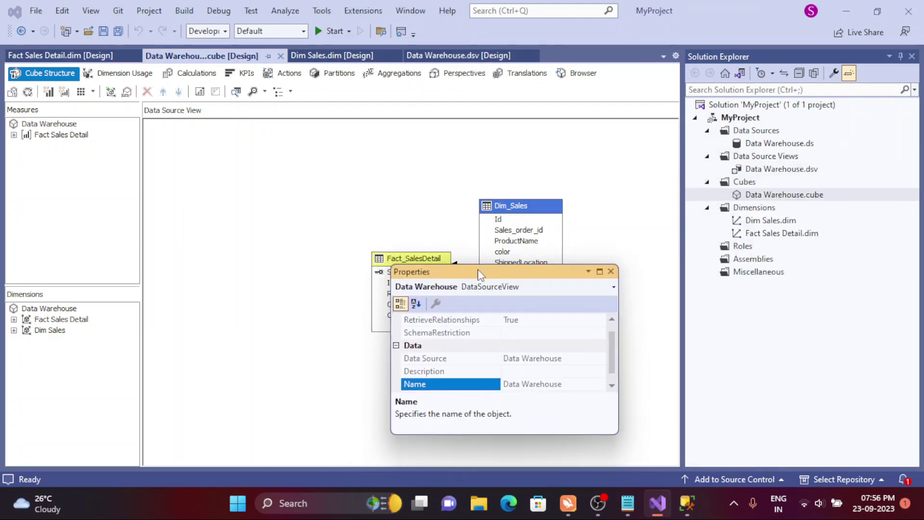
left_click(766, 197)
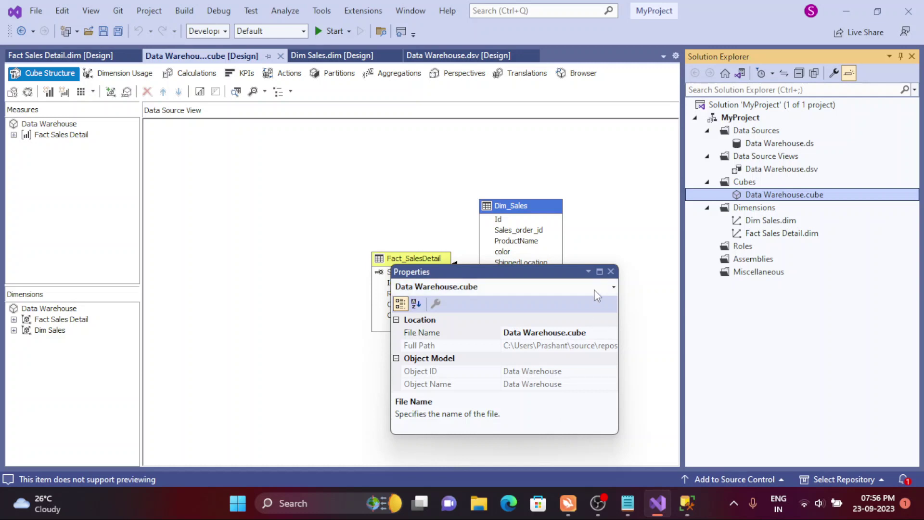
left_click_drag(618, 434, 629, 517)
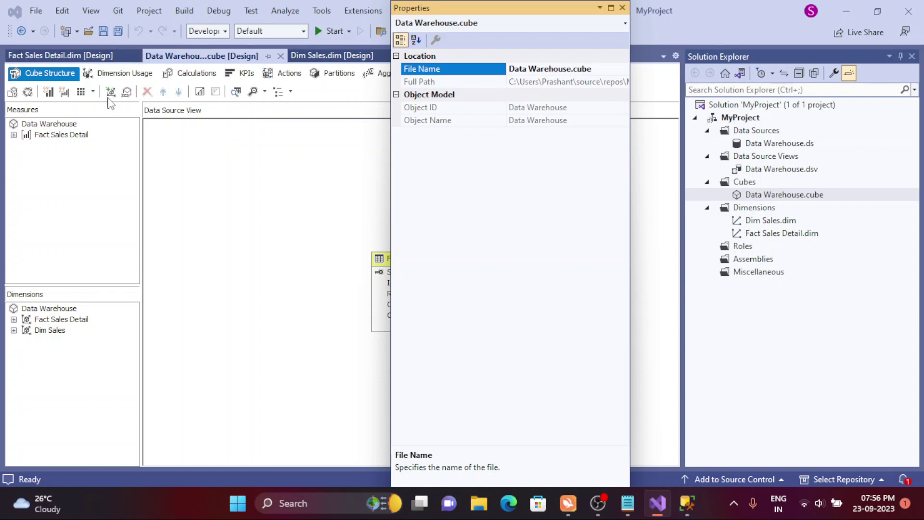
left_click(194, 185)
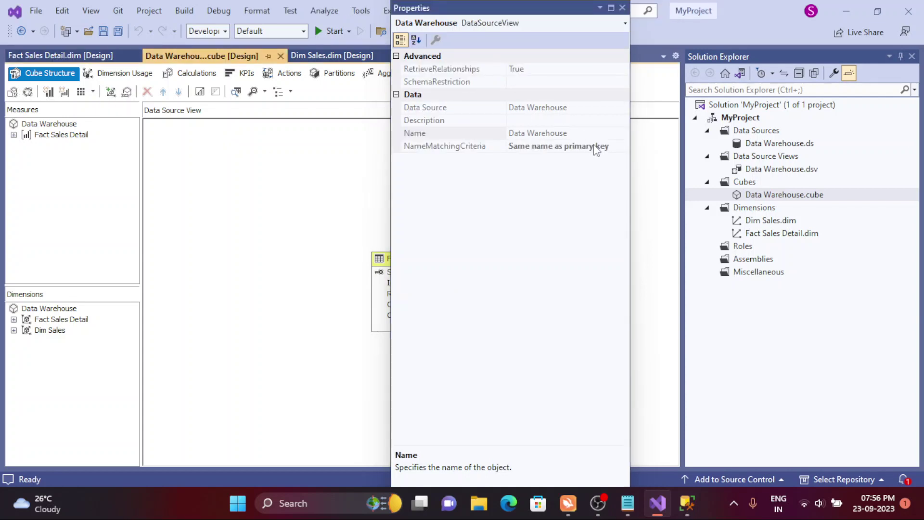
left_click(759, 195)
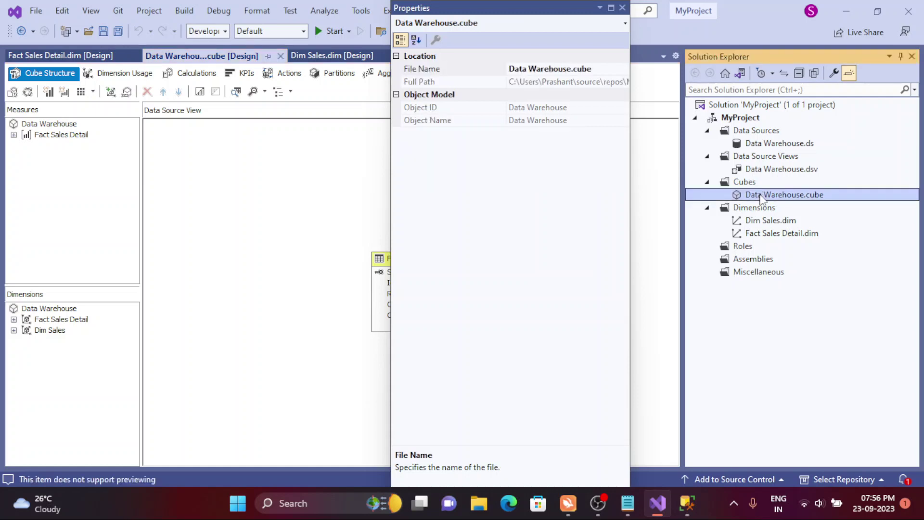
left_click(417, 40)
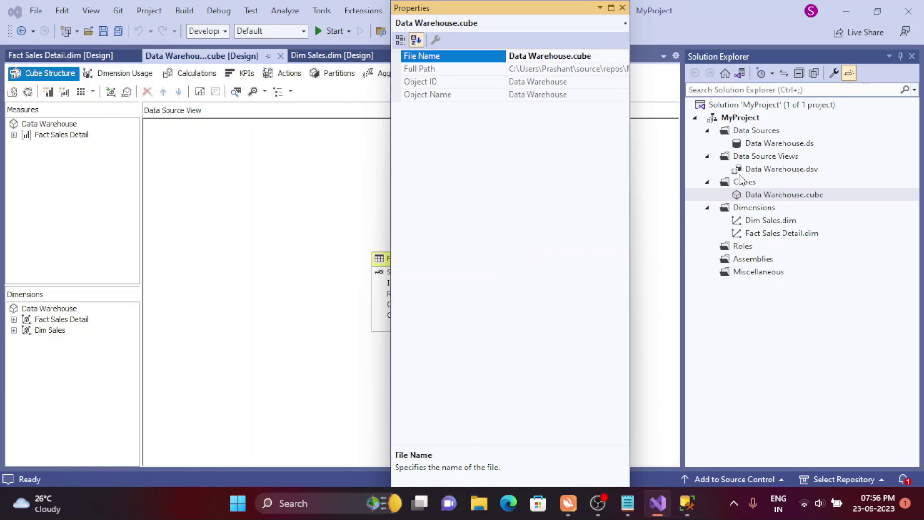
- Set the Data Warehouse cube's DefaultMeasure to Qty Purchased
left_click(34, 124)
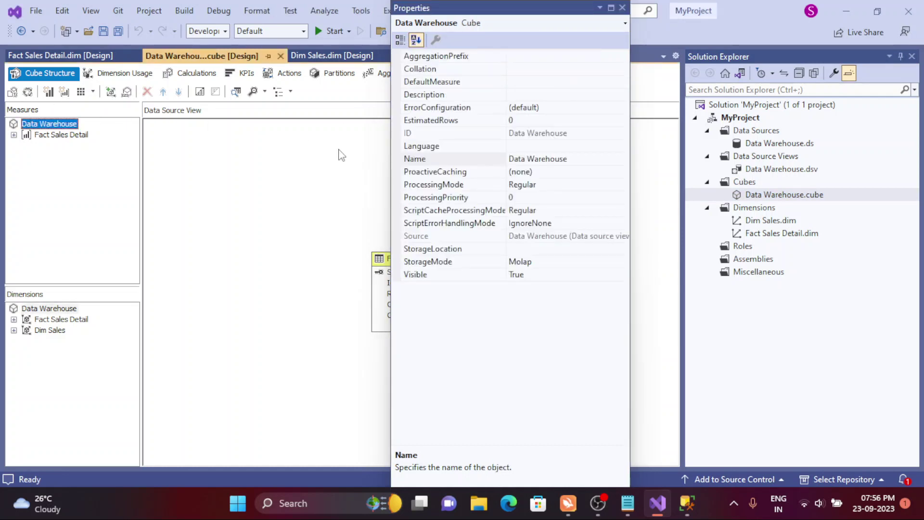
left_click(484, 82)
left_click(622, 83)
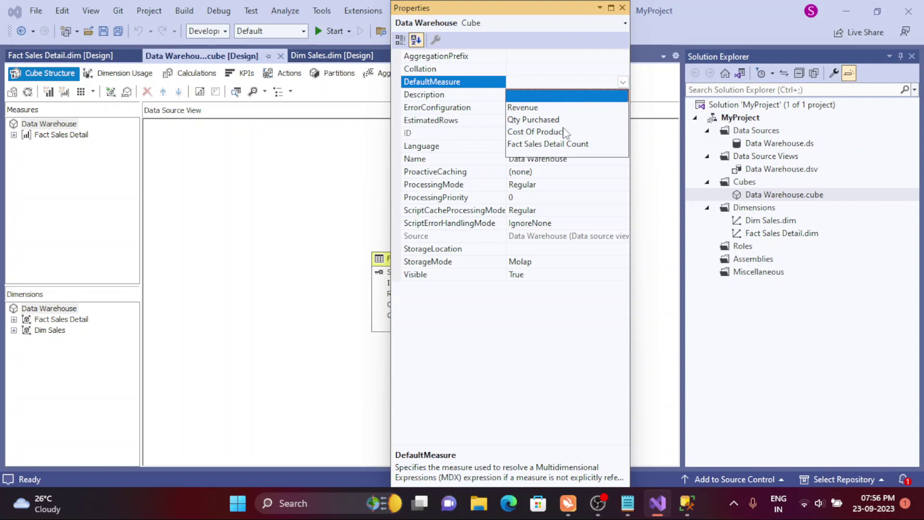
left_click(536, 120)
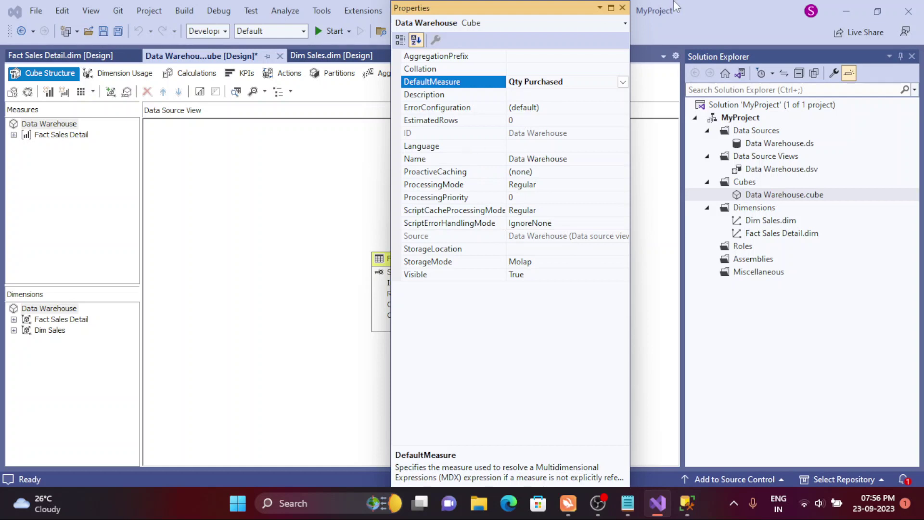
- Close the Properties window and save the cube design via Save Selected Items
left_click(622, 8)
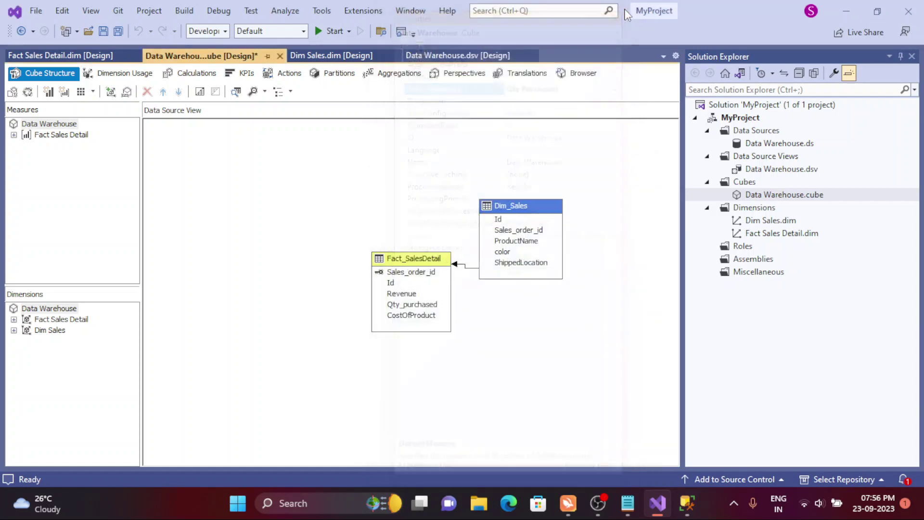
right_click(202, 57)
left_click(228, 66)
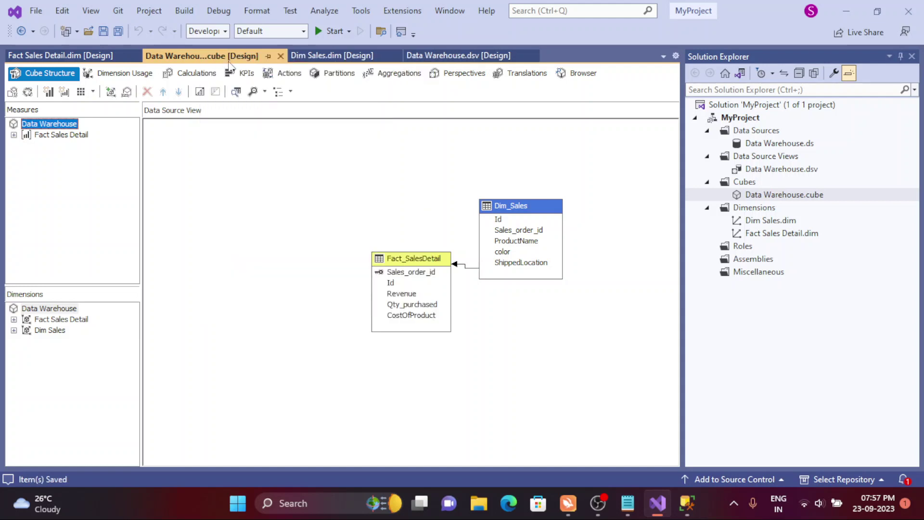
- Deploy MyProject, overwriting MyFirstCubeDemo, check Output for 0 errors, then return to Management Studio
right_click(739, 119)
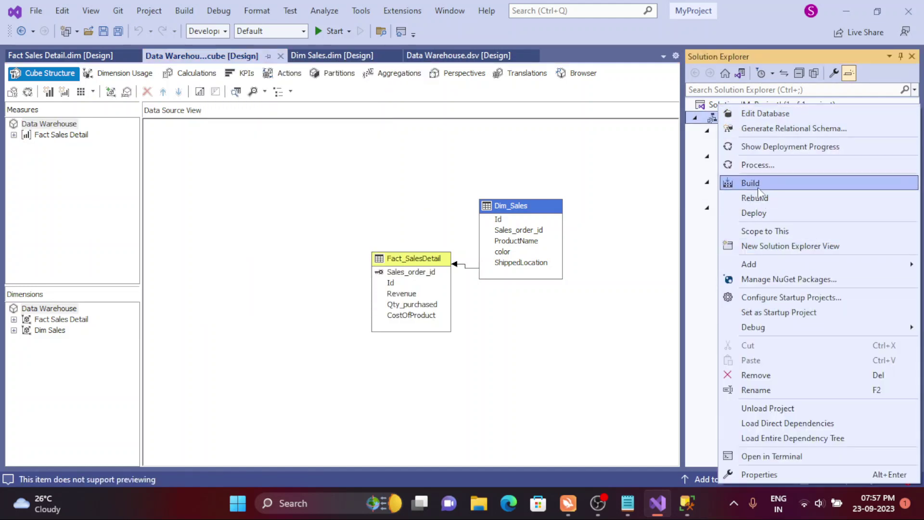
left_click(760, 213)
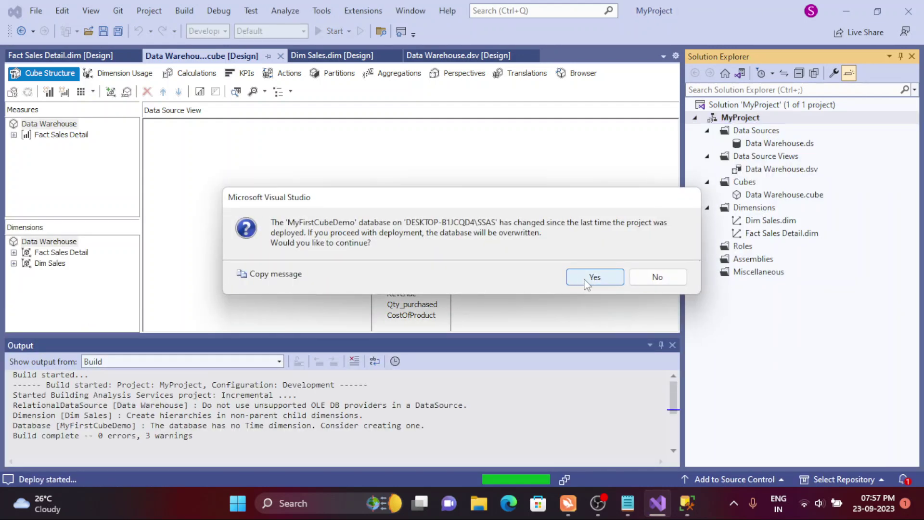
left_click(585, 278)
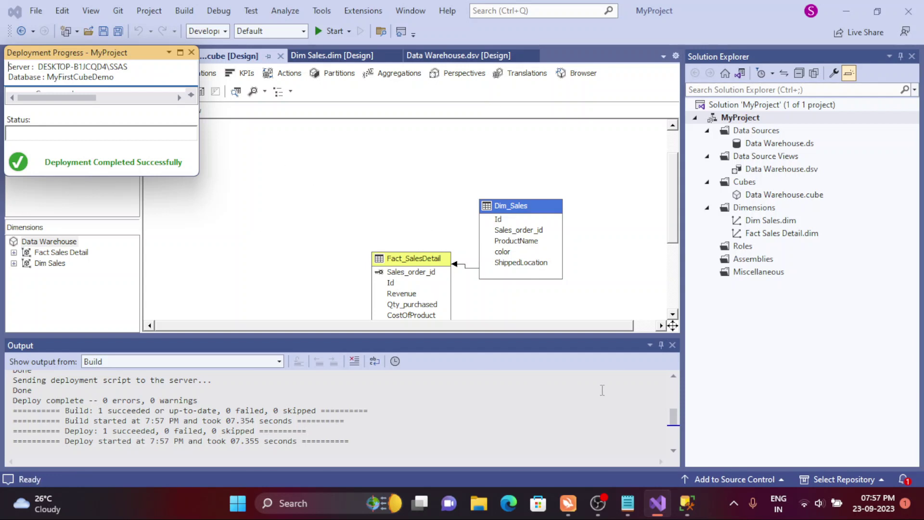
left_click(494, 357)
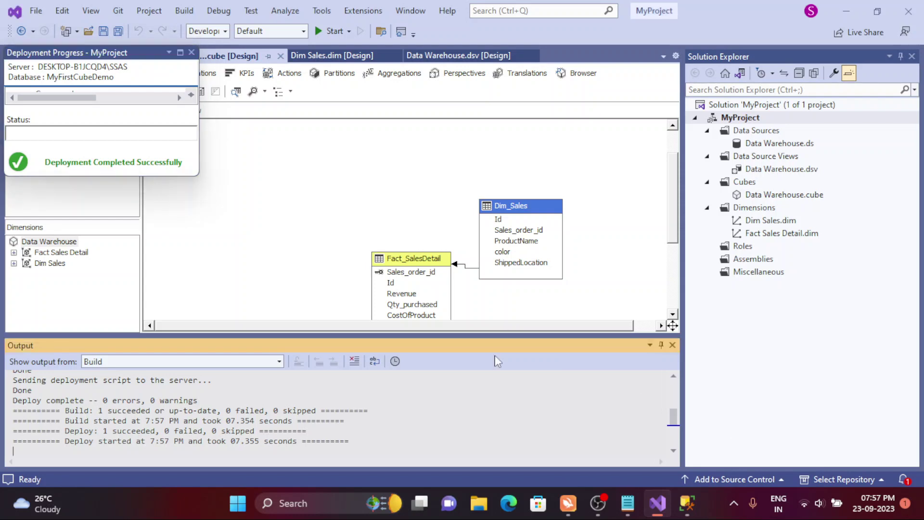
left_click(666, 504)
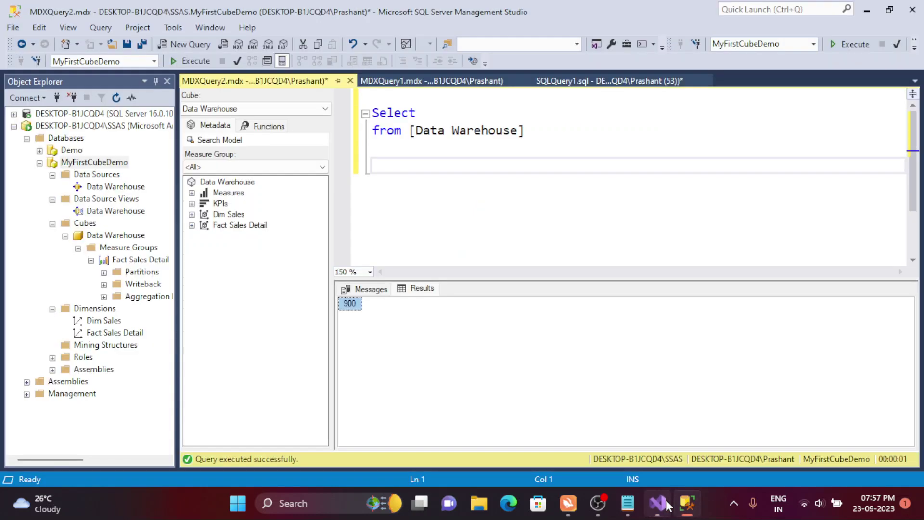
- Back in Visual Studio, review the deployment progress details, then close that window
left_click(667, 504)
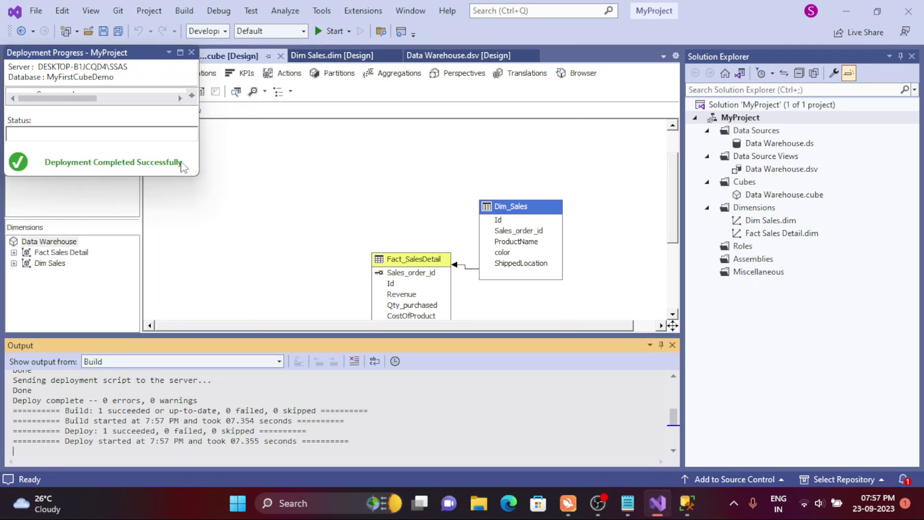
left_click_drag(198, 175, 247, 343)
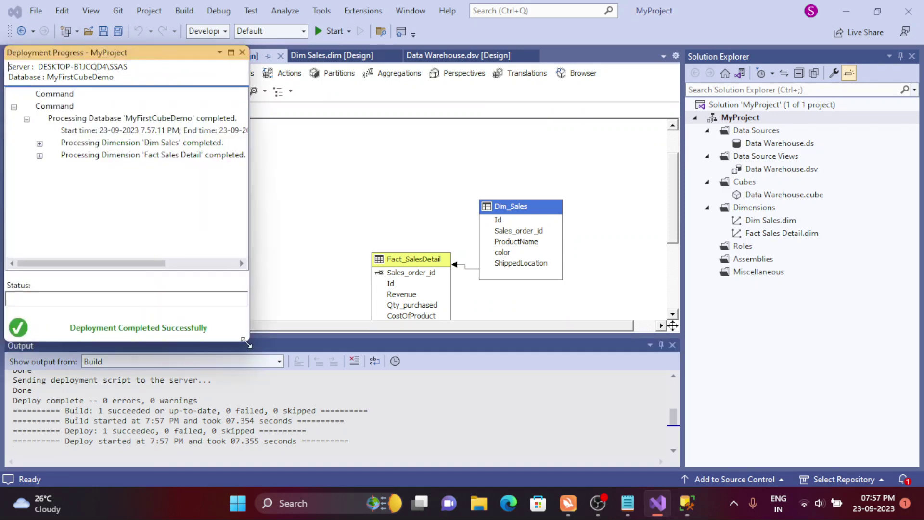
left_click(242, 52)
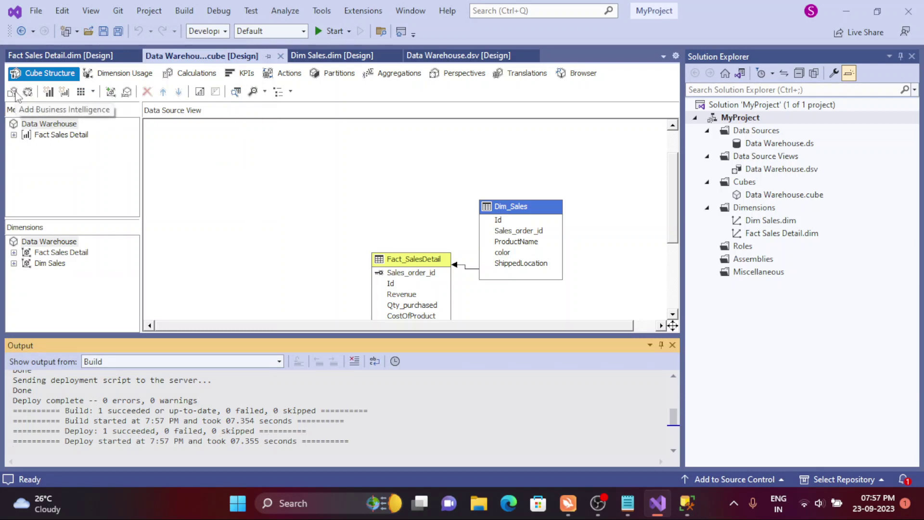
- Build, deploy and run full processing of the Data Warehouse cube
left_click(27, 91)
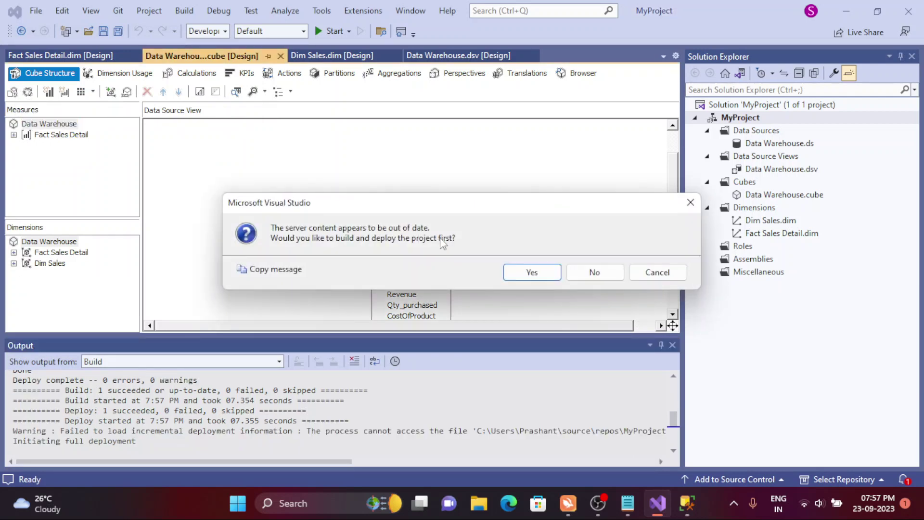
left_click(546, 272)
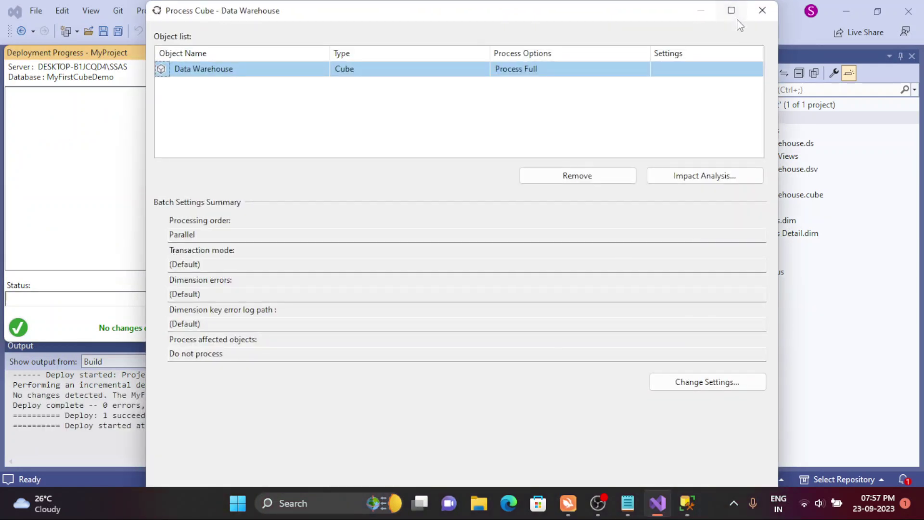
left_click(730, 9)
left_click(832, 472)
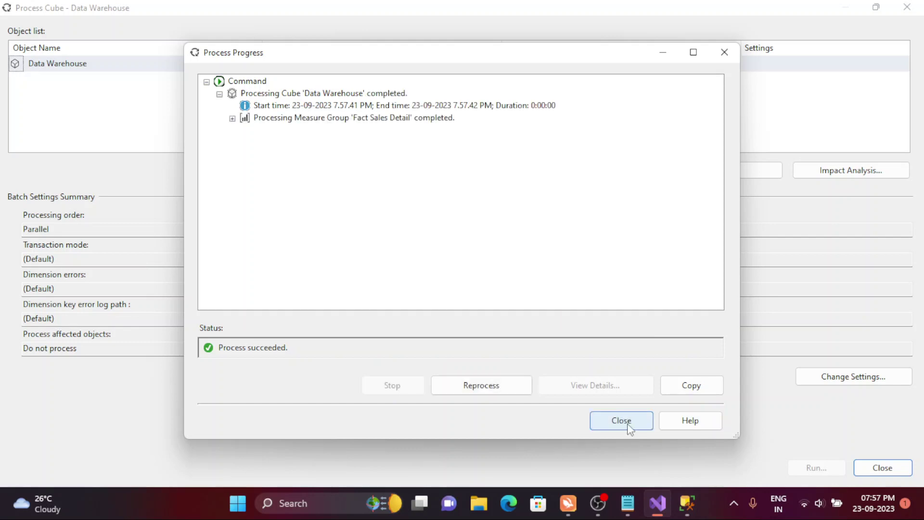
left_click(621, 421)
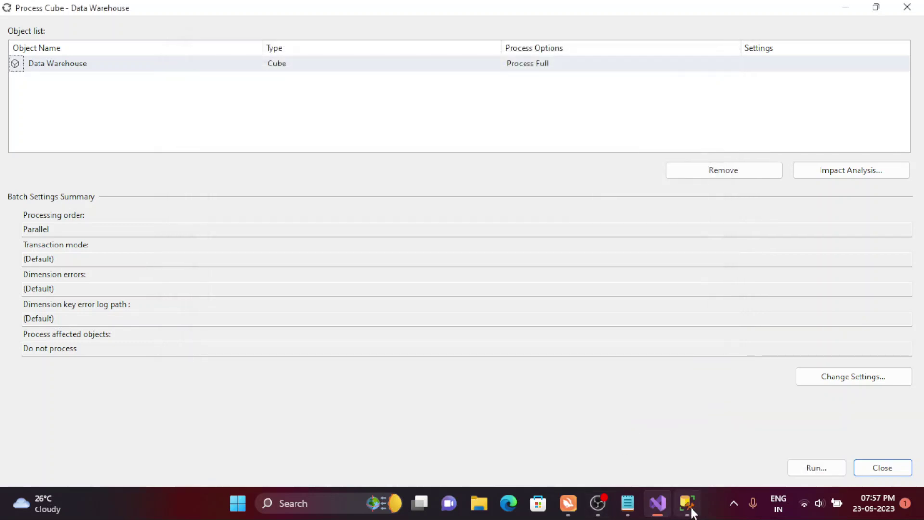
left_click(688, 504)
- Rerun the cube query against the refreshed cube, returning 45
left_click(415, 227)
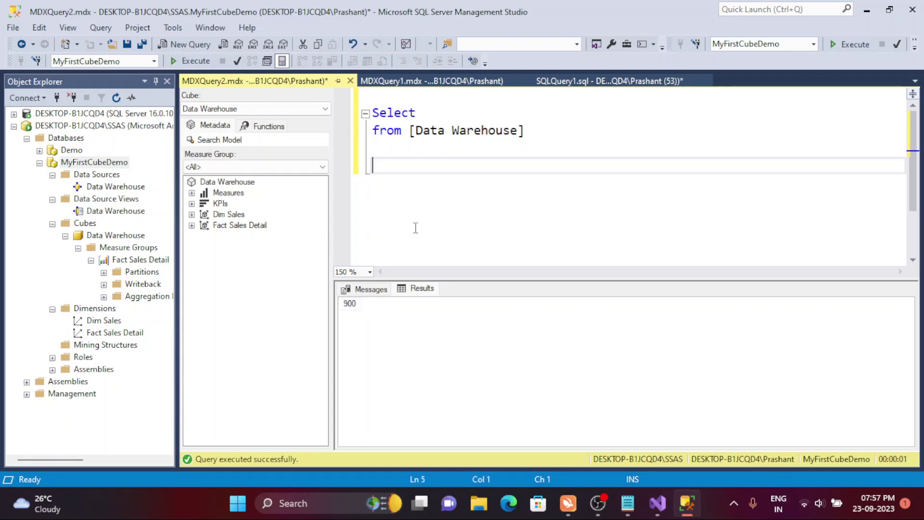
left_click(194, 62)
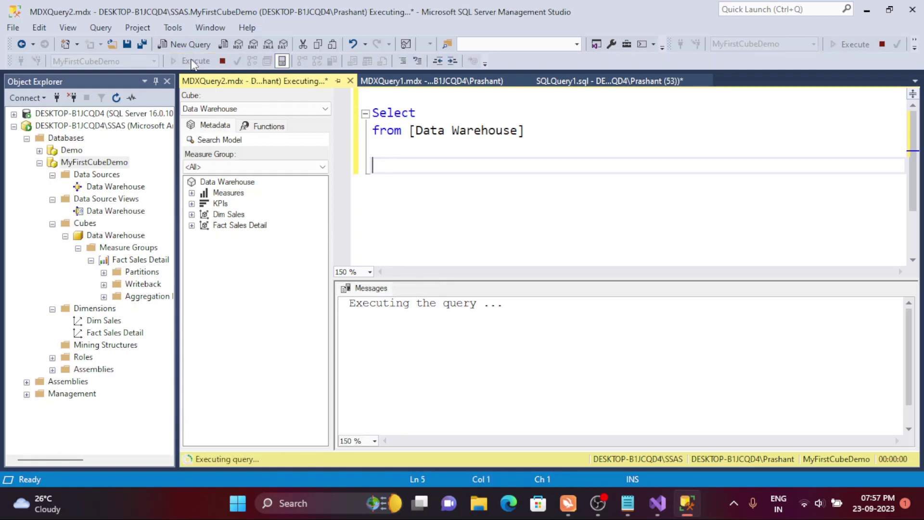
left_click(355, 307)
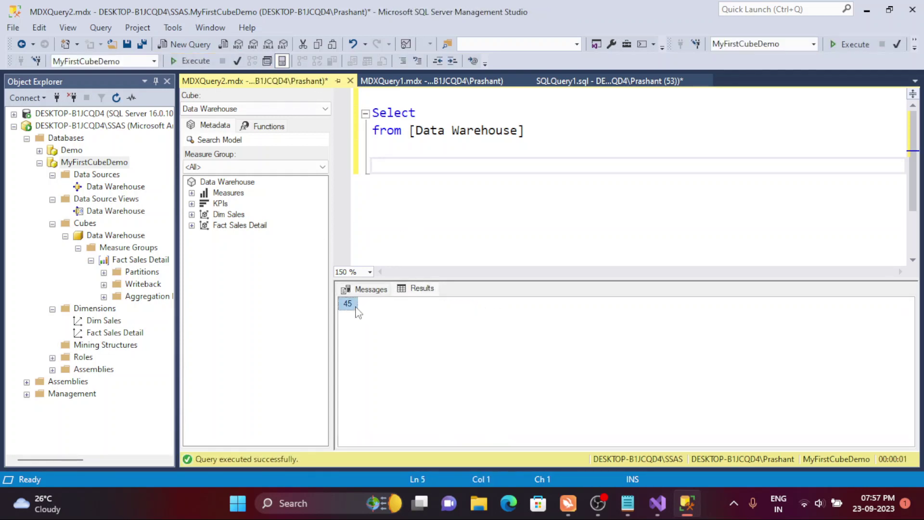
- Add 'where [Measures].[Cost Of Product]' from Fact Sales Detail and run it, returning 60
left_click(565, 131)
key("Return")
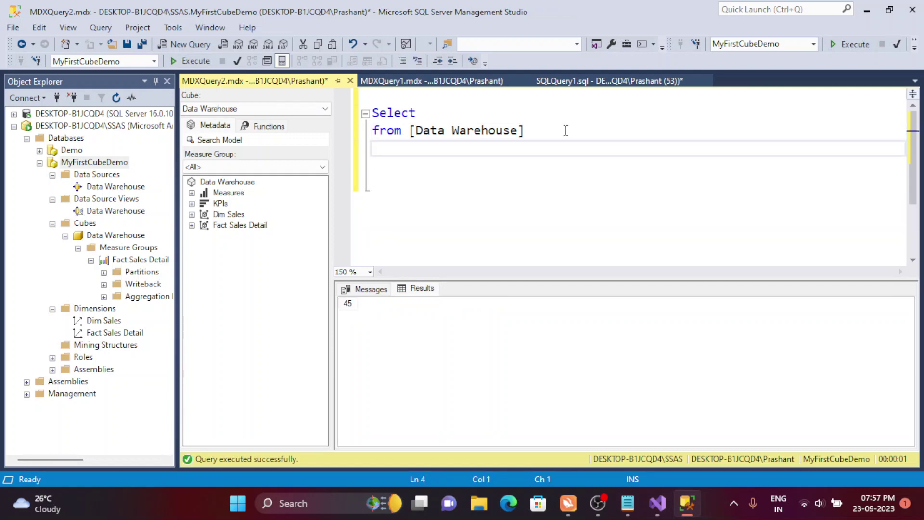
type("where")
left_click(191, 193)
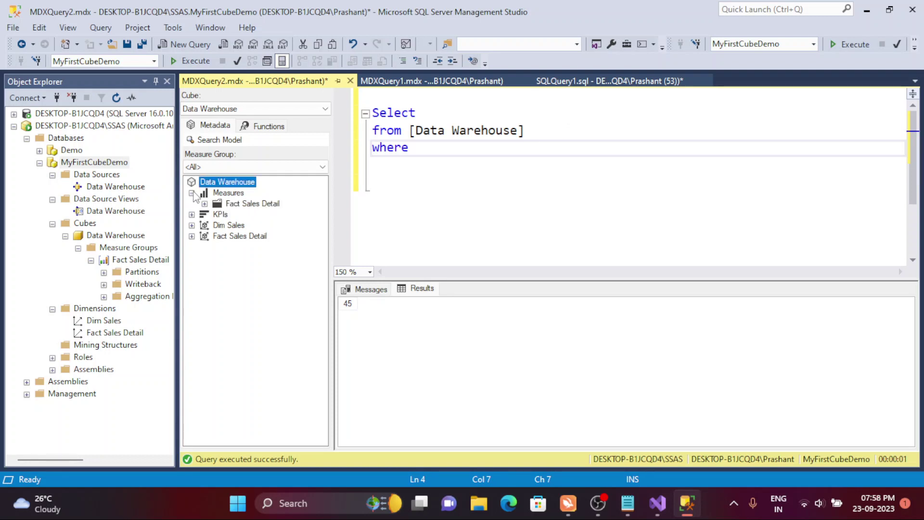
left_click(205, 204)
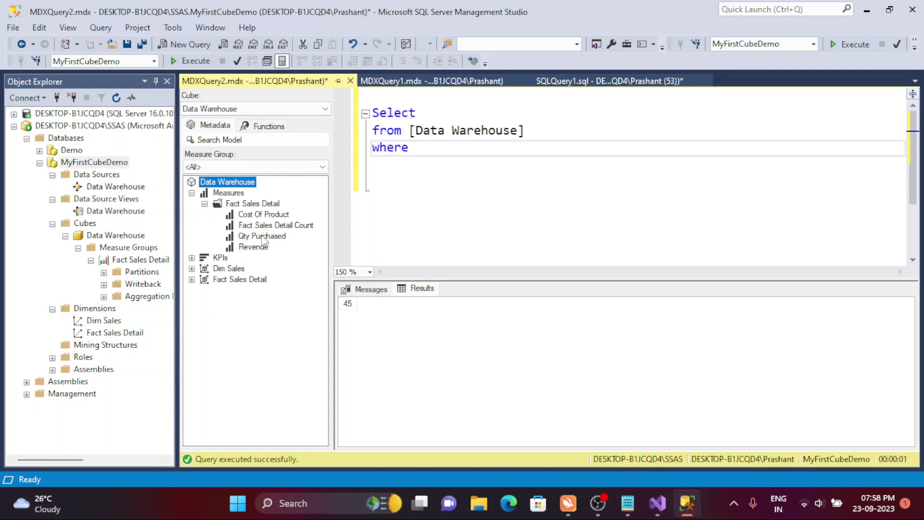
left_click_drag(263, 215, 452, 155)
left_click(488, 189)
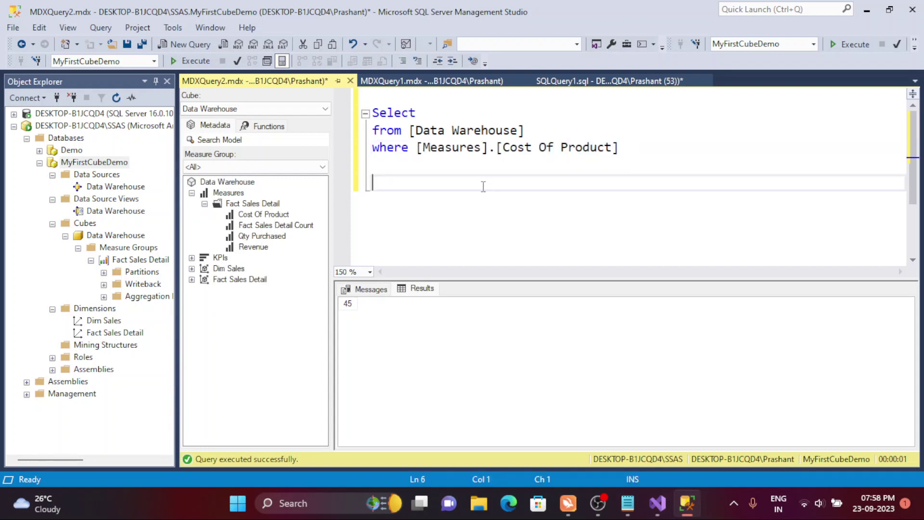
left_click(191, 62)
- Replace the where measure with [Revenue] and run the query, returning 900
double_click(569, 148)
key("BackSpace")
key("BackSpace")
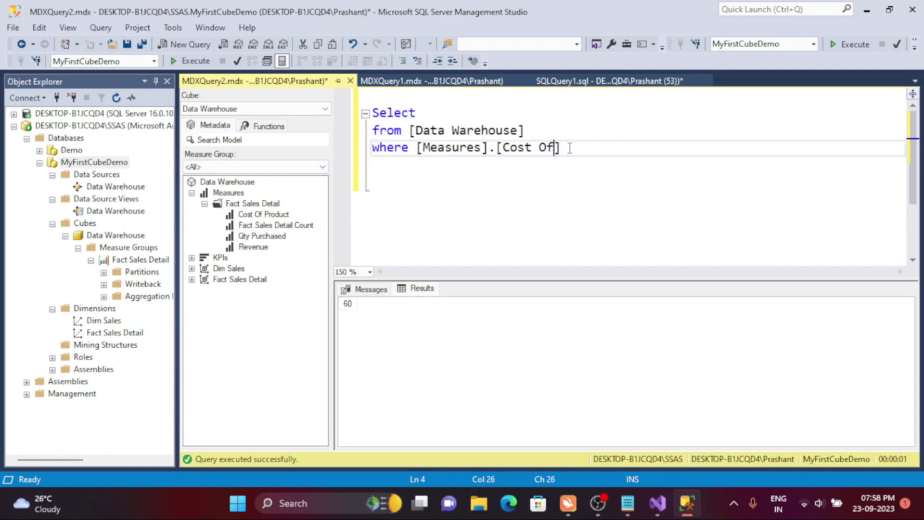
key("ctrl+a")
key("ctrl+z")
left_click_drag(497, 151, 581, 150)
key("BackSpace")
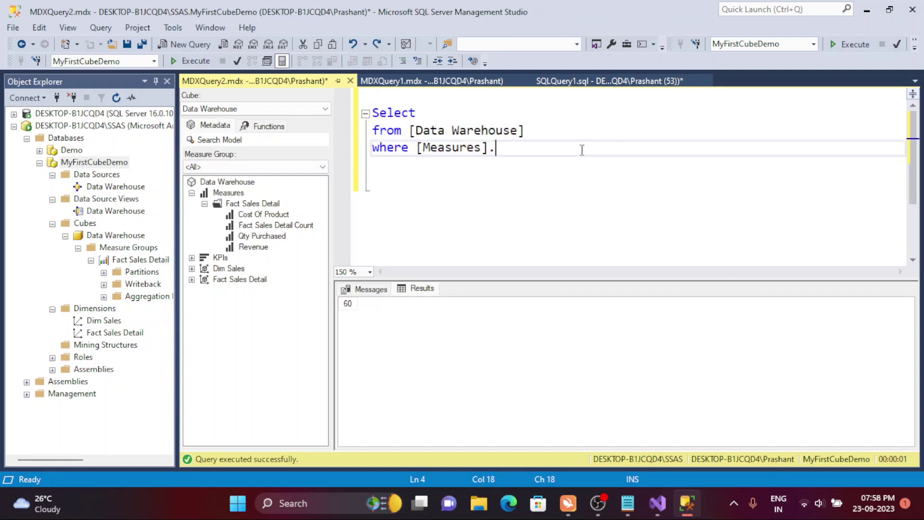
type("[Revenue]")
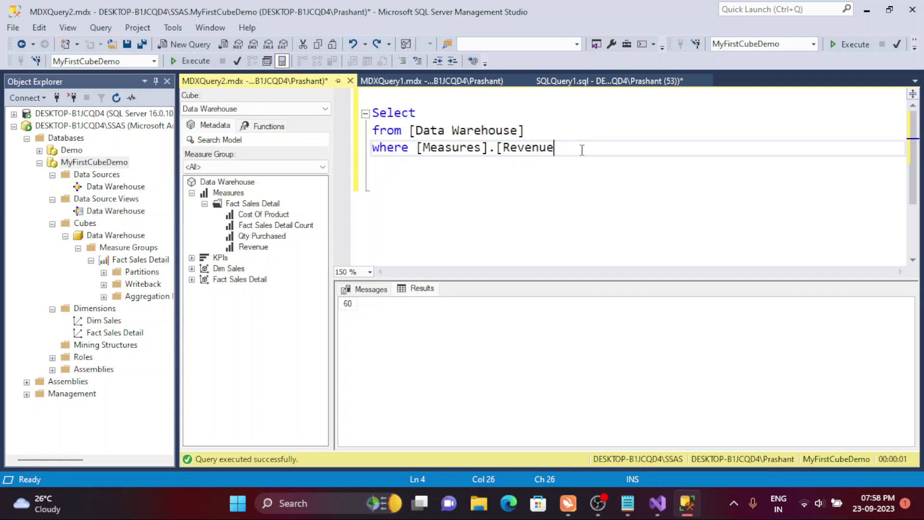
left_click(540, 133)
left_click(197, 61)
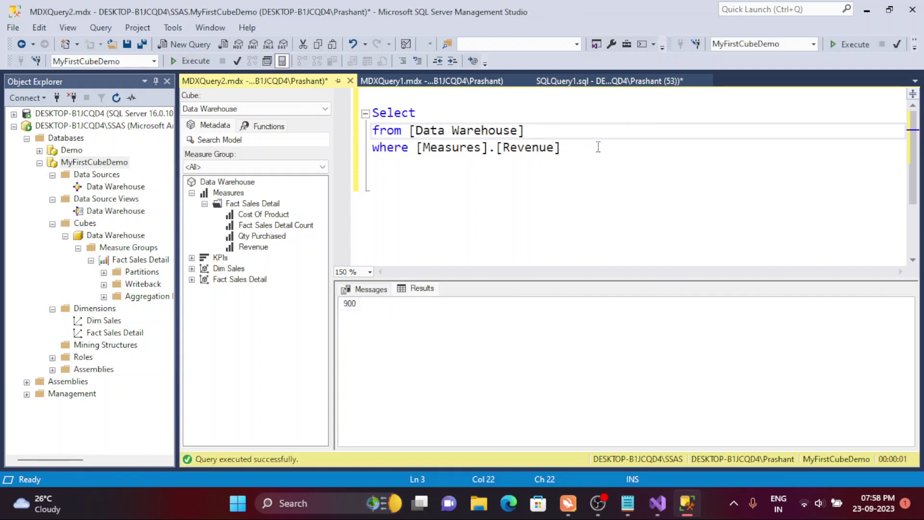
- Delete the where clause line, leaving Select from [Data Warehouse]
left_click_drag(598, 146, 373, 149)
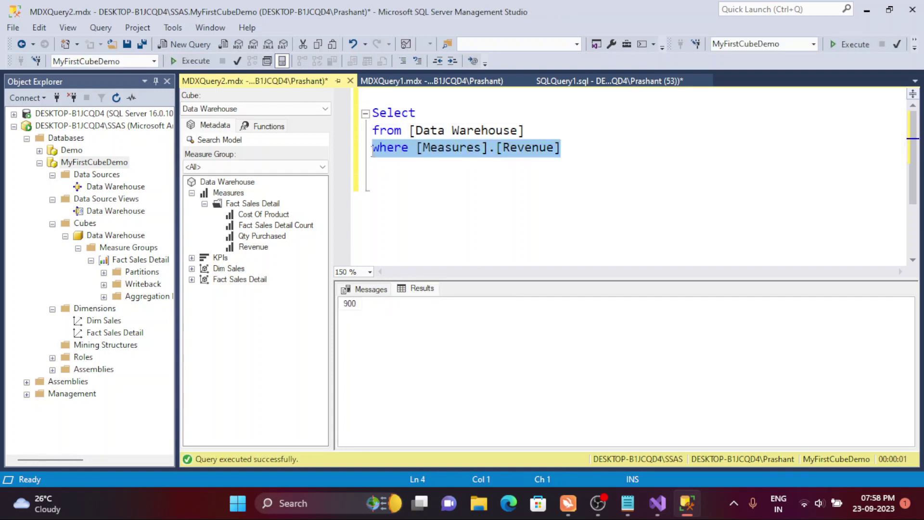
key("Delete")
left_click(459, 112)
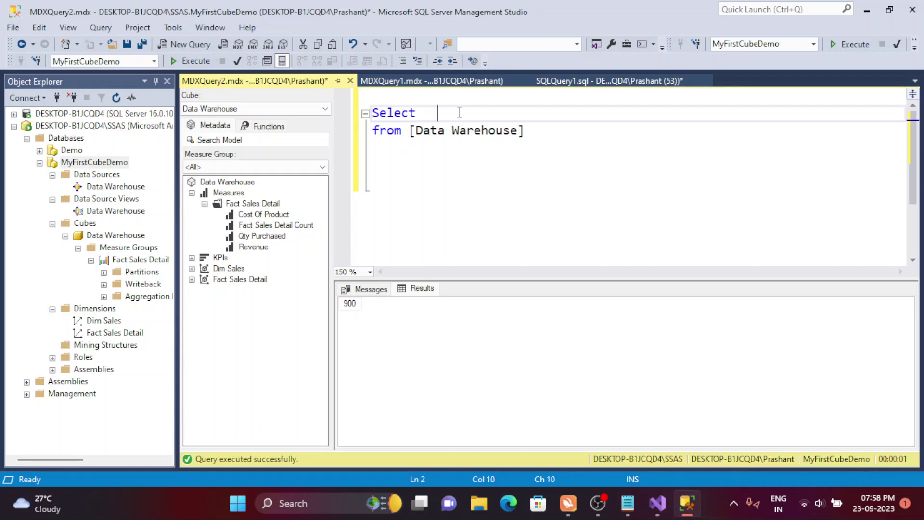
- Write a '<member/measure> on 0' placeholder after Select and a '<member/measure> on 1' line
type("on 0")
key("Left")
key("Left")
key("Left")
type("<memeber")
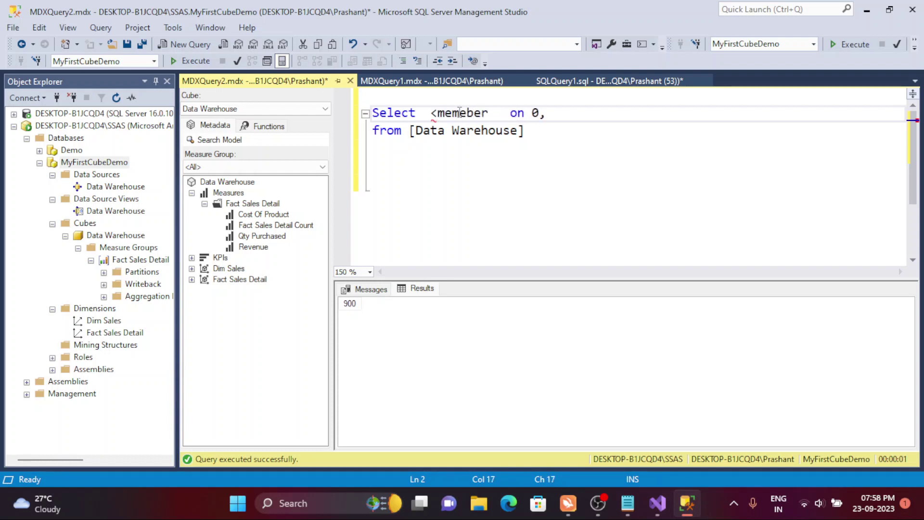
type("/measure")
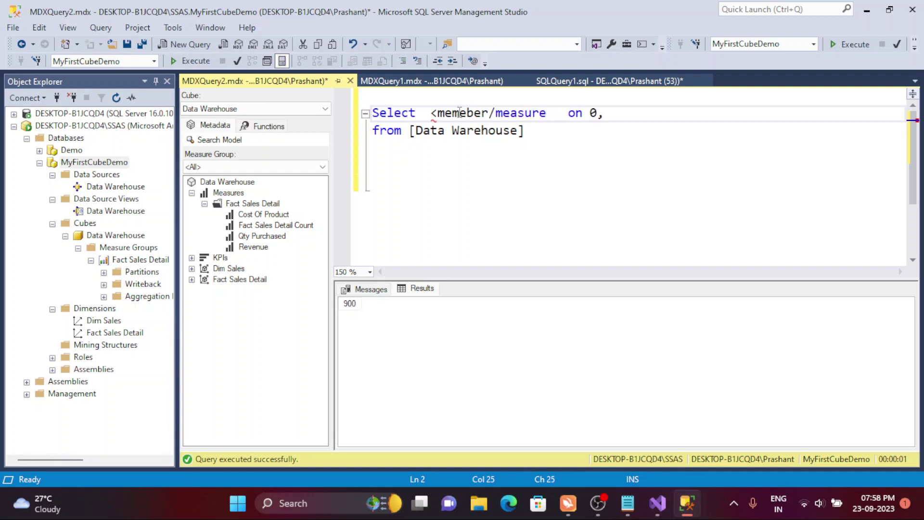
type(">")
left_click(657, 112)
key("Return")
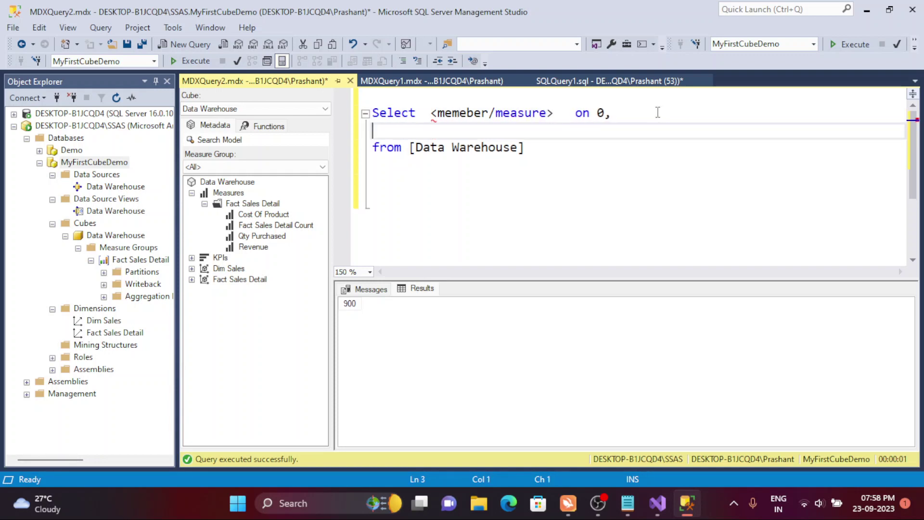
type("<men")
key("BackSpace")
type("mber/meas")
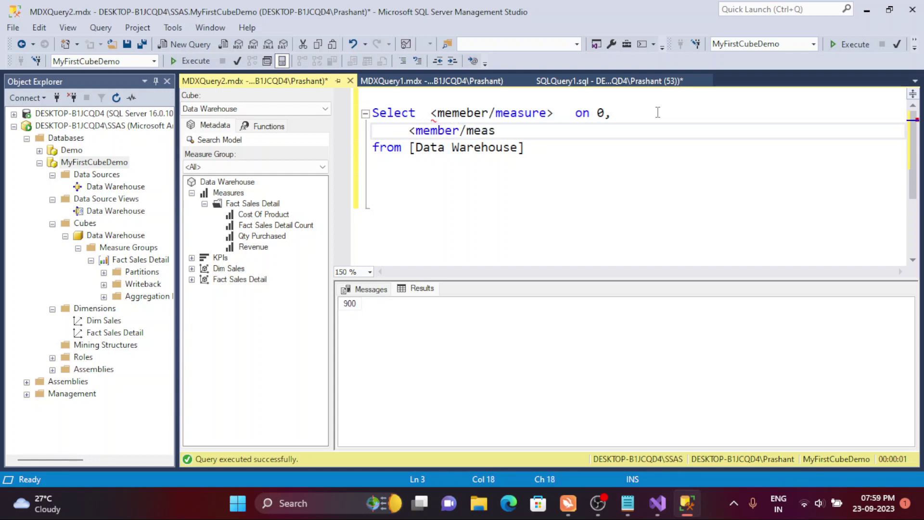
type("ure> on 1")
key("Return")
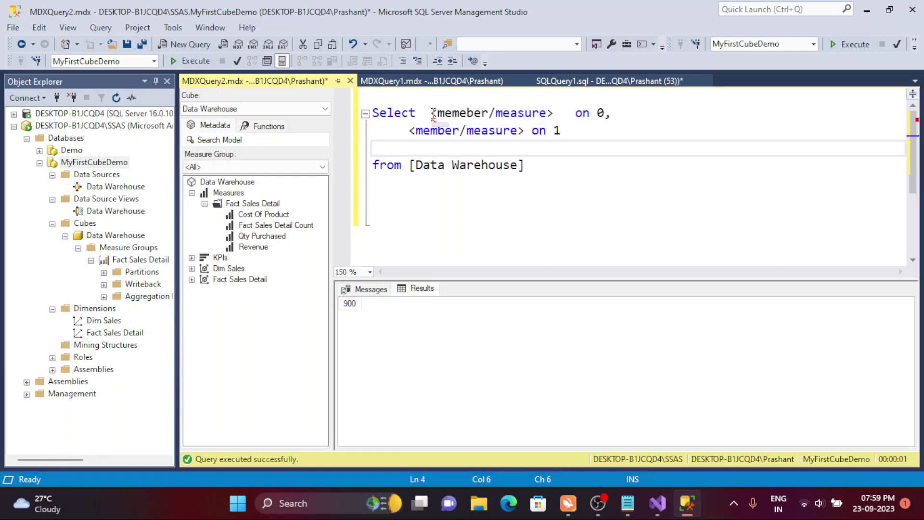
- Replace the Select-line placeholder with [Measures].[Cost Of Product] from the Metadata tree
left_click_drag(430, 113, 556, 112)
key("BackSpace")
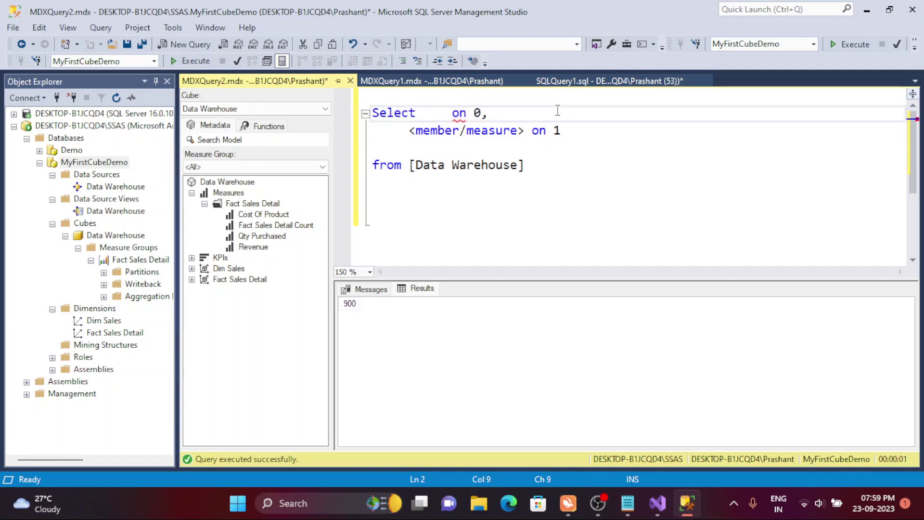
left_click_drag(265, 215, 435, 118)
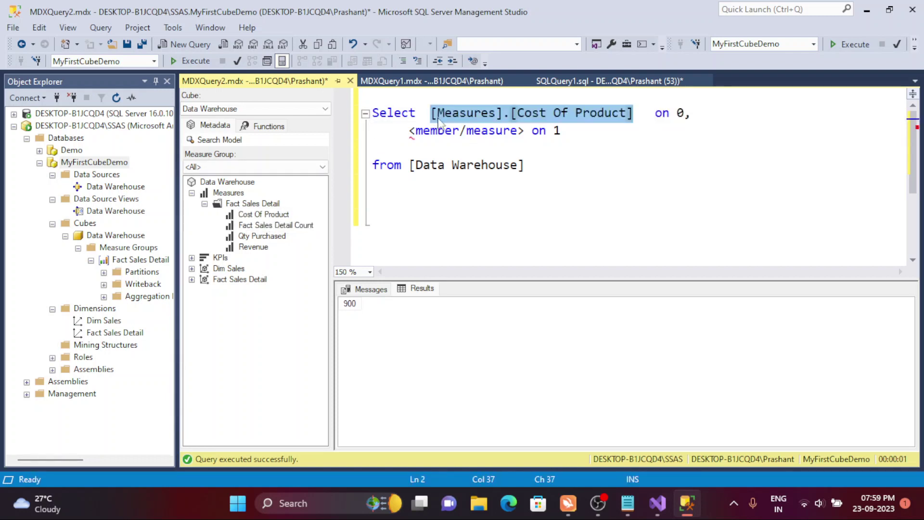
- Change the measure's axis 0 to columns
left_click(591, 188)
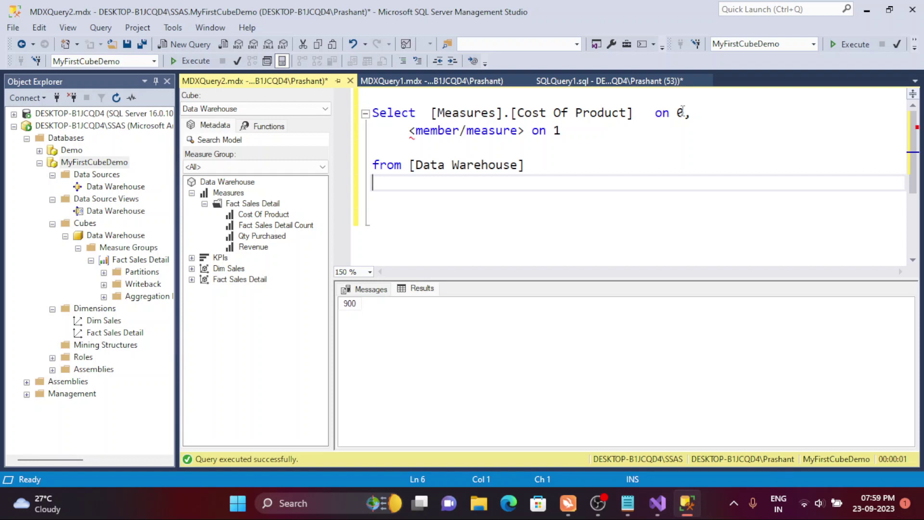
double_click(680, 112)
type("columns")
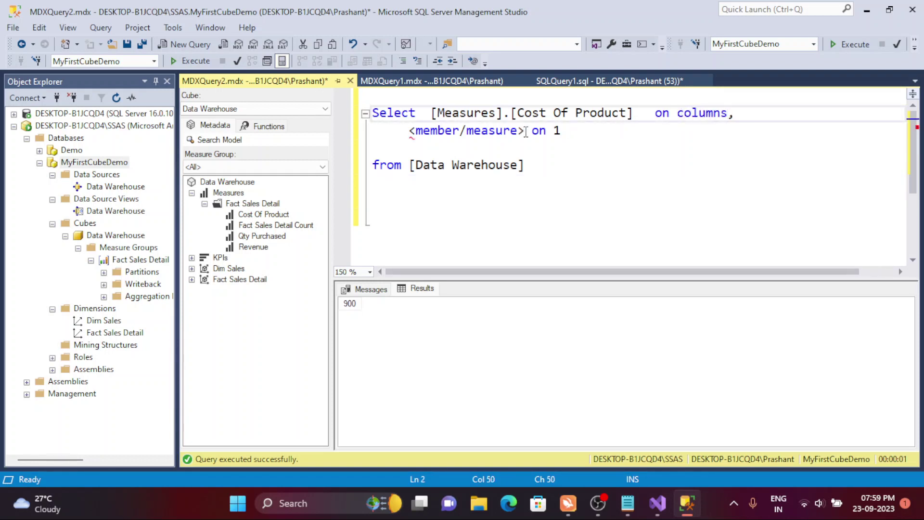
- Replace the second-line placeholder with [Dim Sales].[Color] and change axis 1 to rows
left_click_drag(526, 131, 401, 133)
key("Delete")
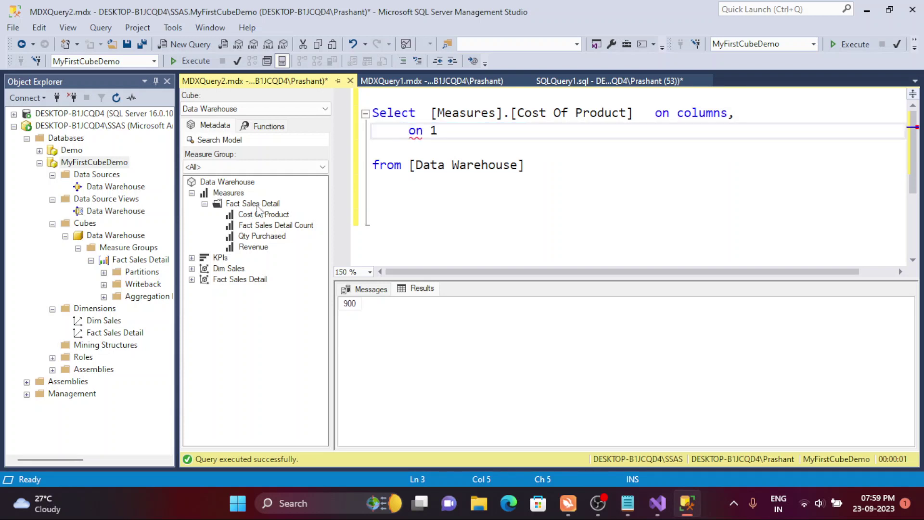
left_click(192, 268)
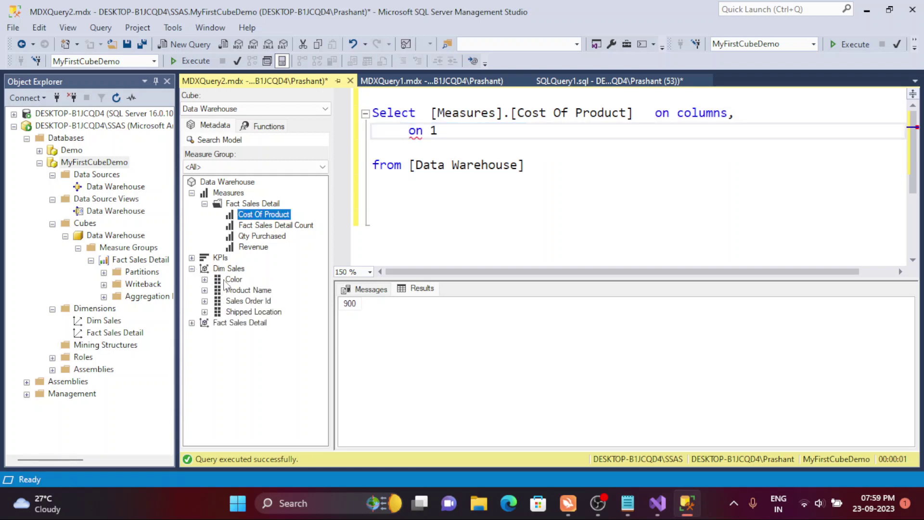
left_click_drag(231, 268, 403, 133)
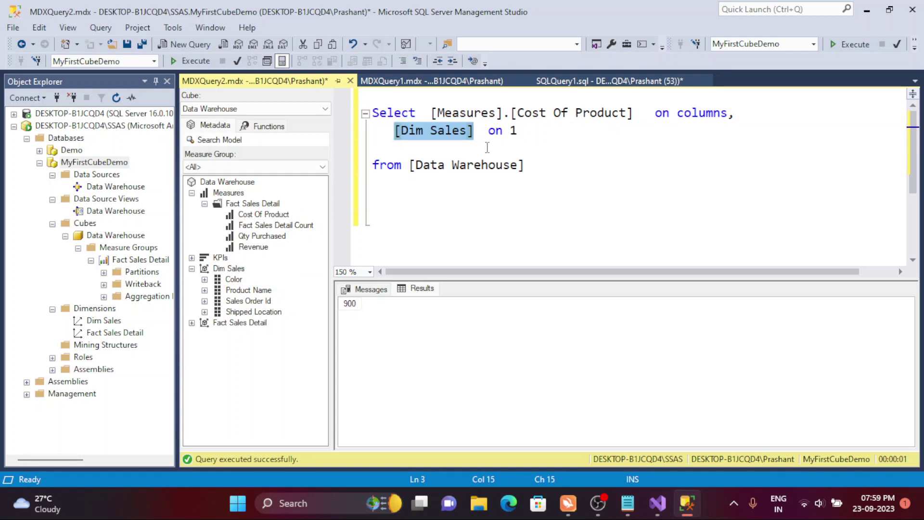
key("Delete")
left_click(234, 280)
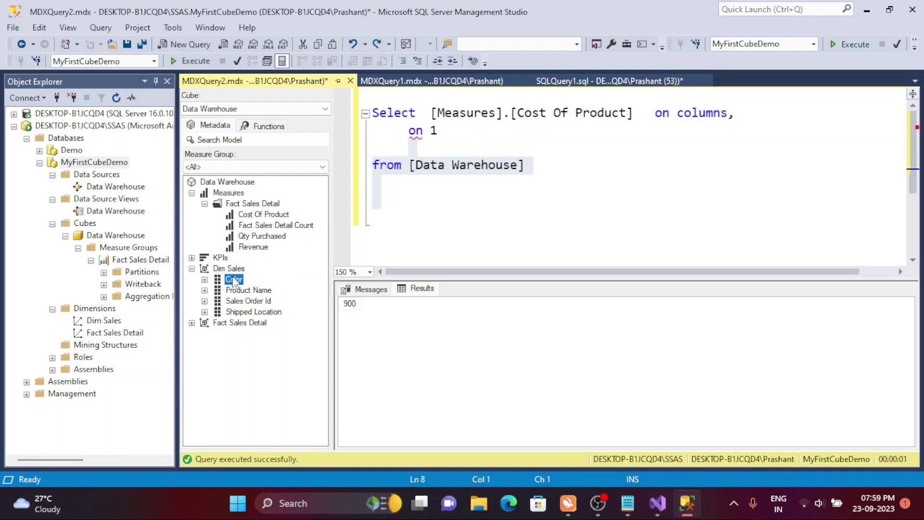
left_click_drag(233, 280, 388, 131)
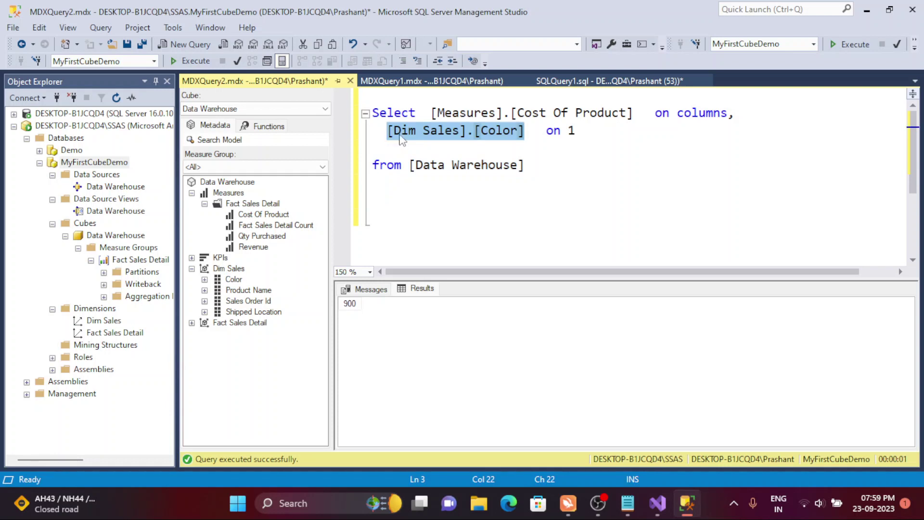
left_click(527, 163)
key("ctrl+a")
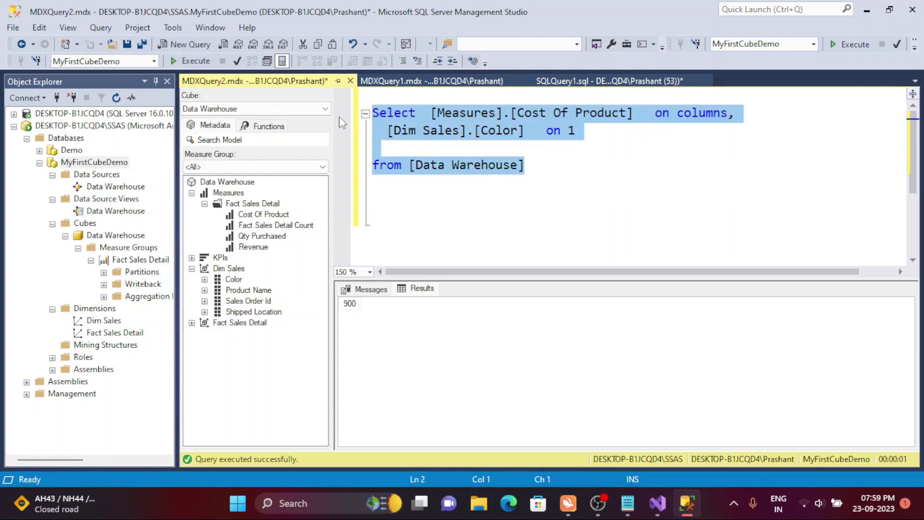
left_click(582, 144)
double_click(572, 130)
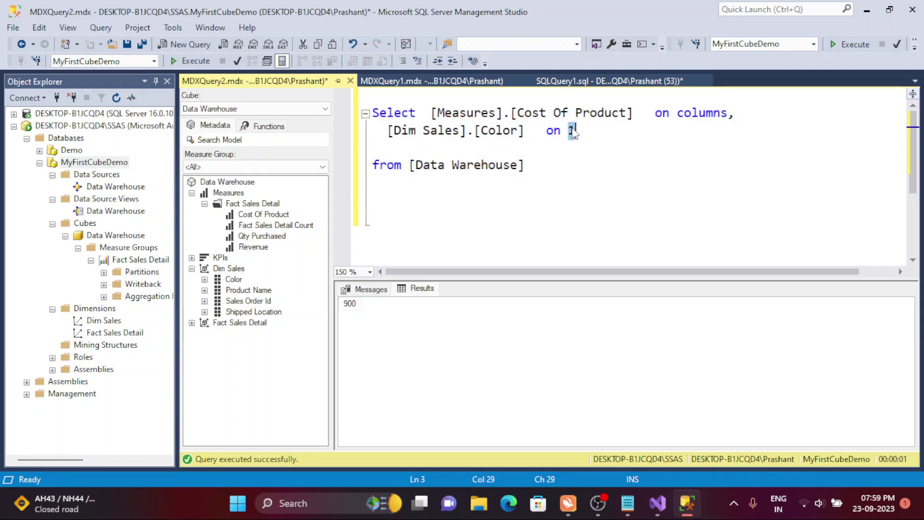
type("rows")
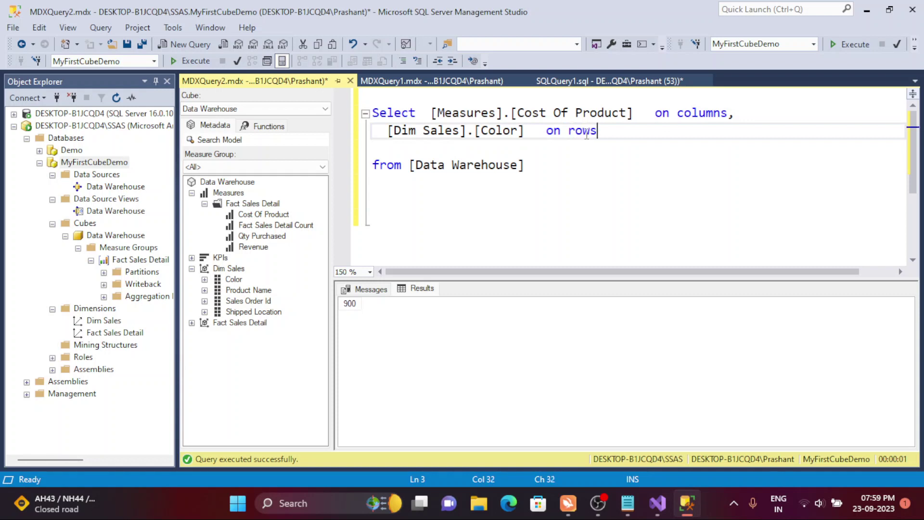
- Move the measure onto its own line and align the columns and rows lines
left_click(425, 114)
key("Return")
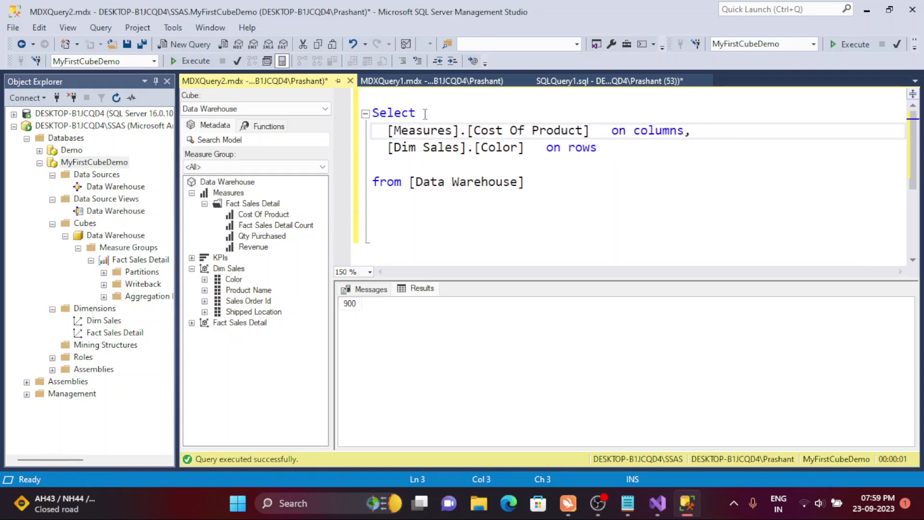
left_click(542, 147)
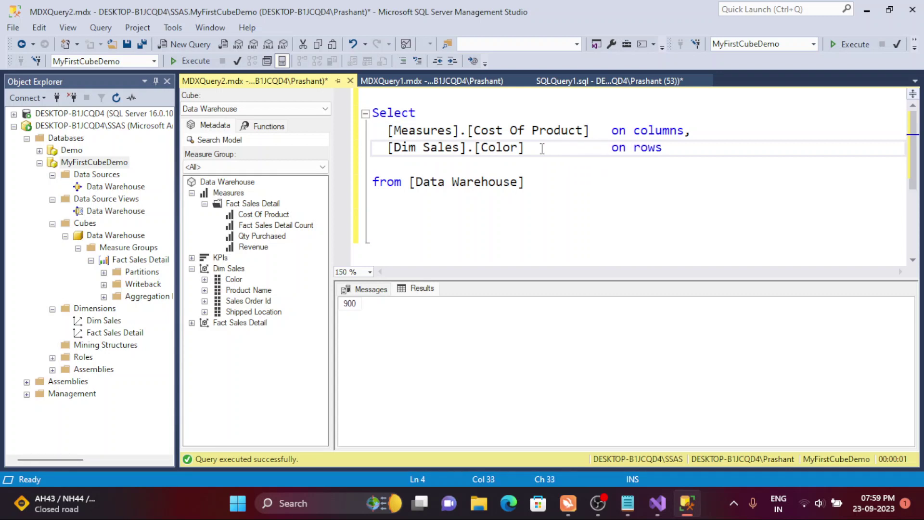
key("Right")
key("Right")
key("Left")
key("Right")
left_click_drag(589, 134, 362, 137)
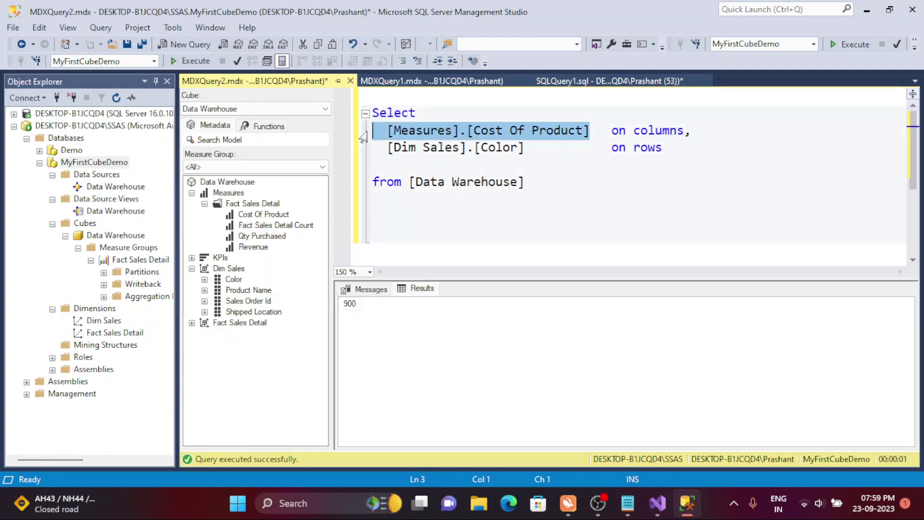
left_click_drag(533, 165, 371, 145)
left_click(556, 207)
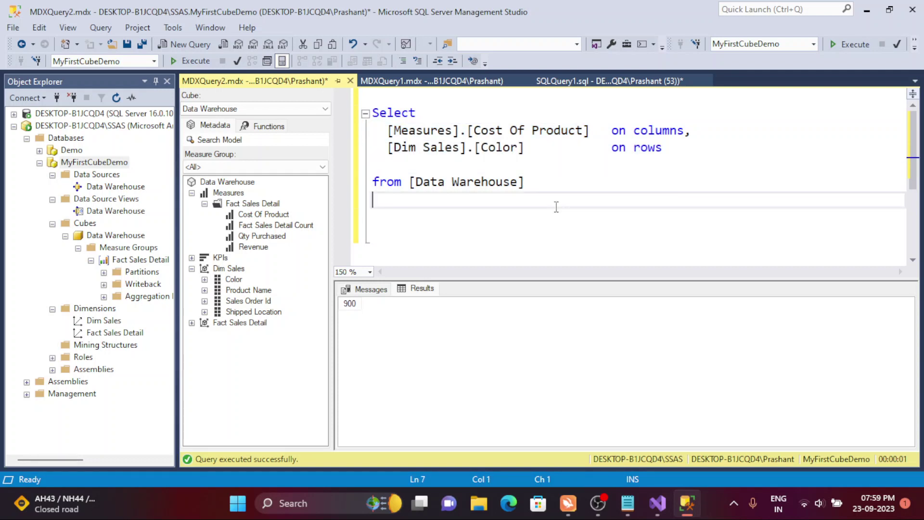
- Run Cost Of Product by Color (60), then swap in Revenue and rerun for 900
left_click(185, 65)
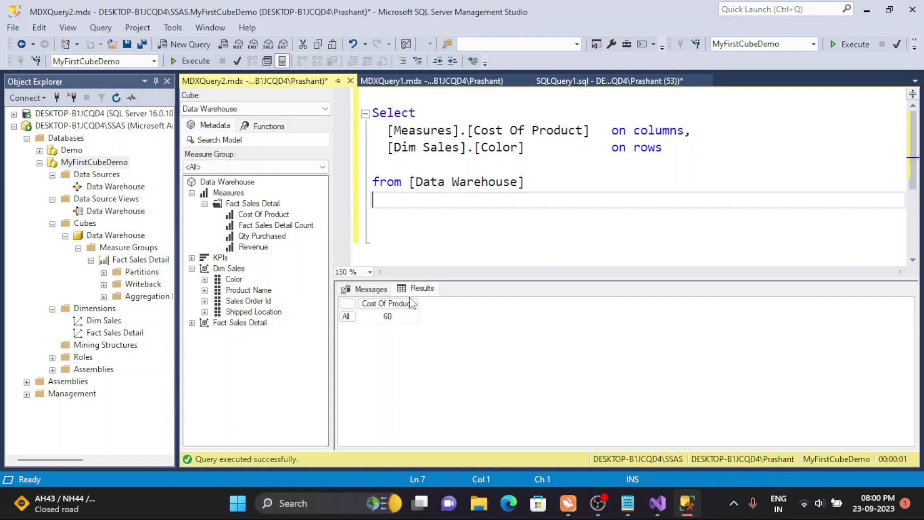
left_click(404, 318)
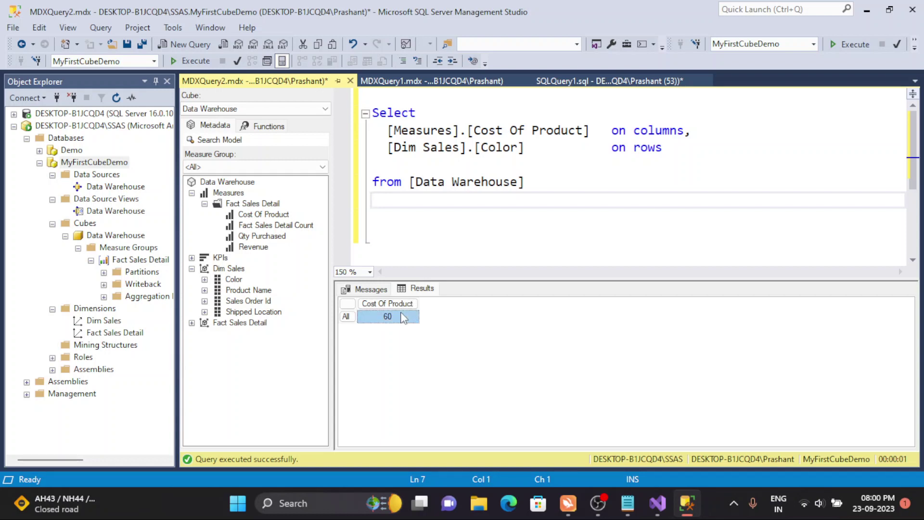
left_click_drag(599, 131, 378, 131)
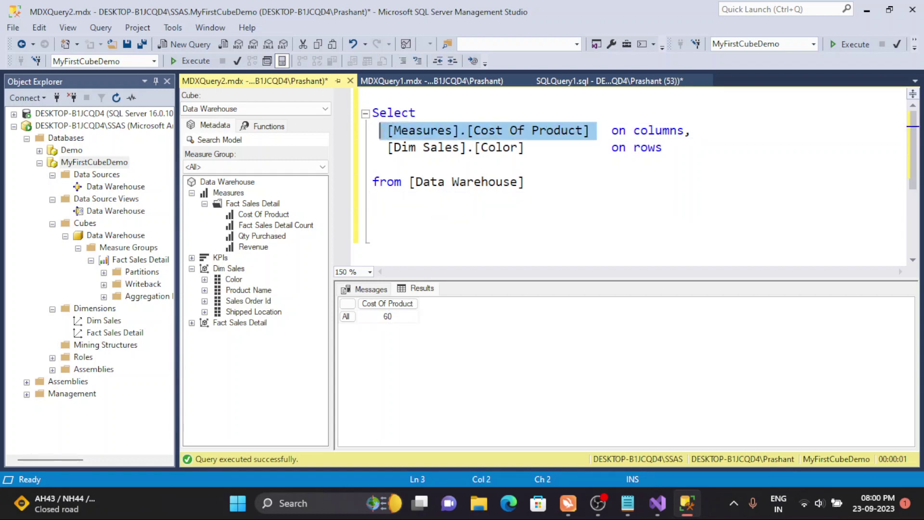
key("Delete")
left_click_drag(254, 247, 379, 132)
left_click(496, 131)
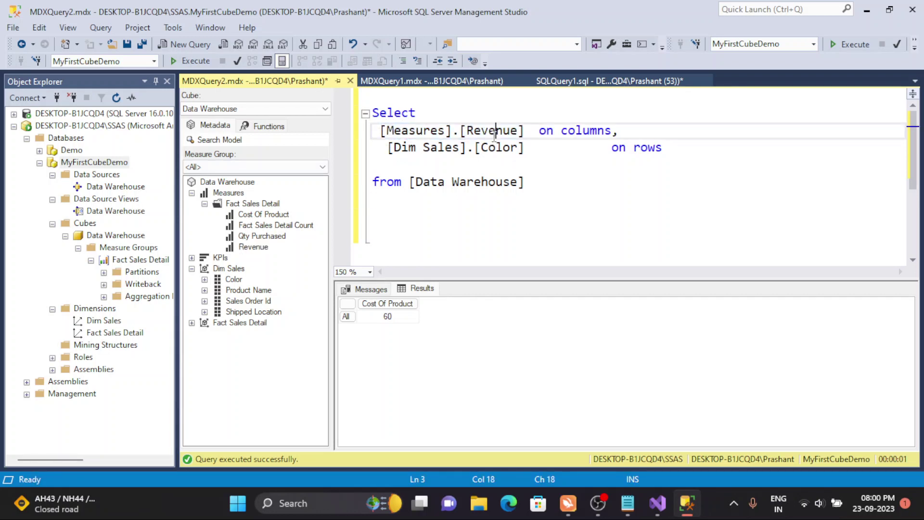
left_click(194, 62)
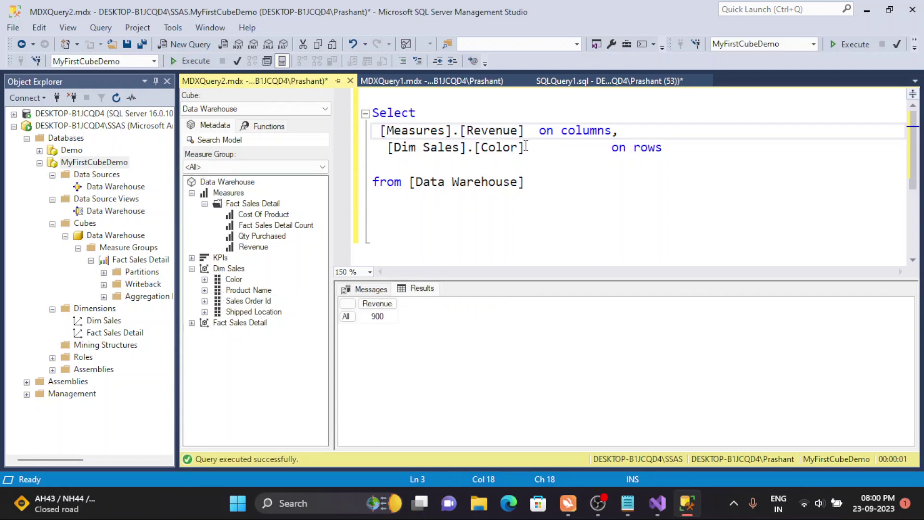
- Expand Dim Sales > Color > Color in the Metadata pane to list the colour members
left_click(346, 317)
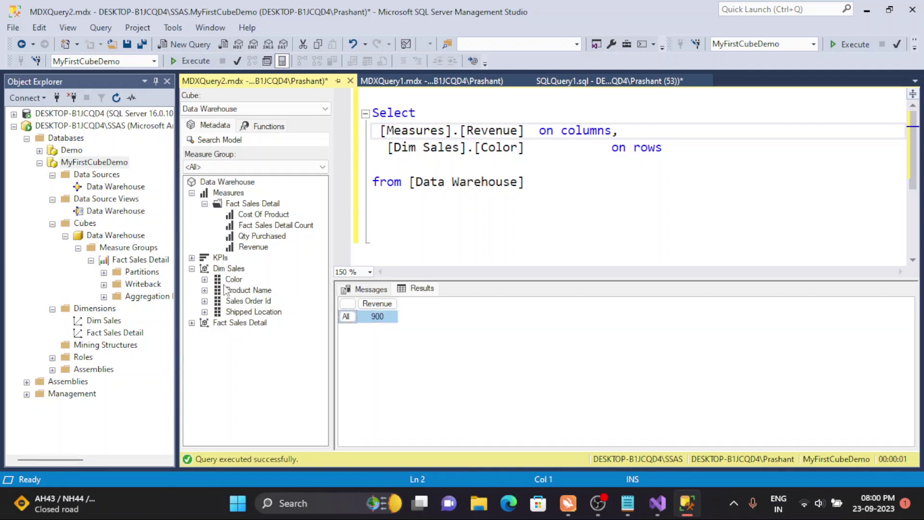
left_click(205, 280)
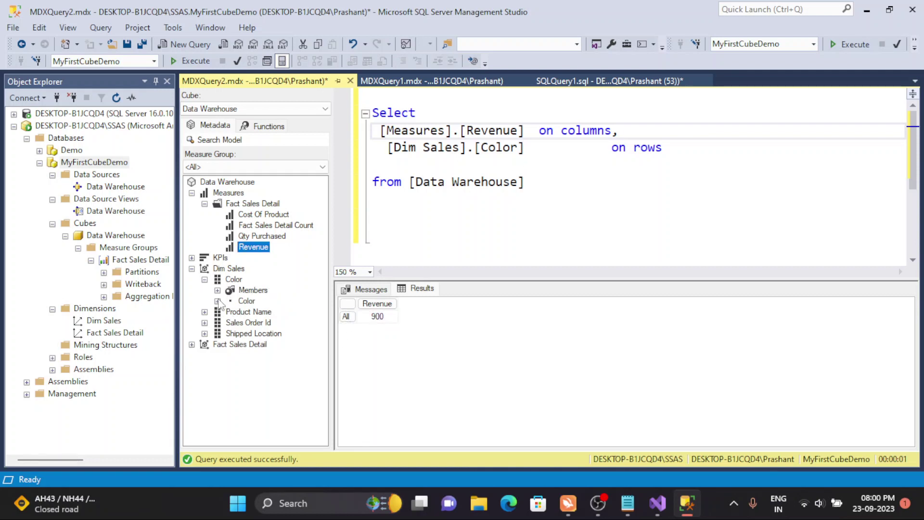
left_click(217, 301)
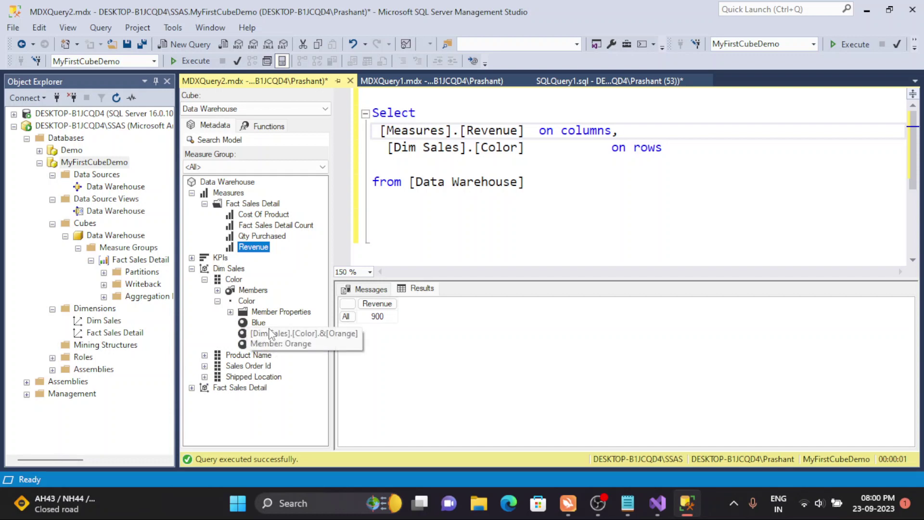
left_click(218, 301)
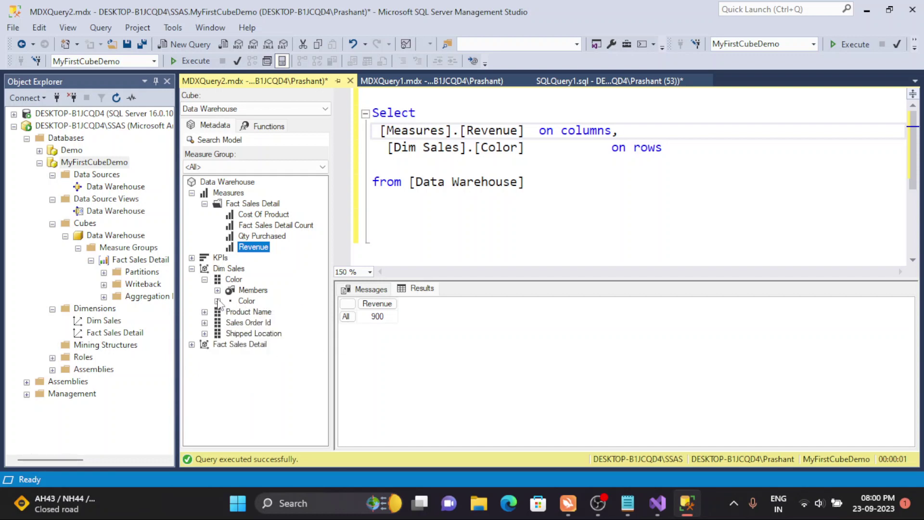
left_click(232, 281)
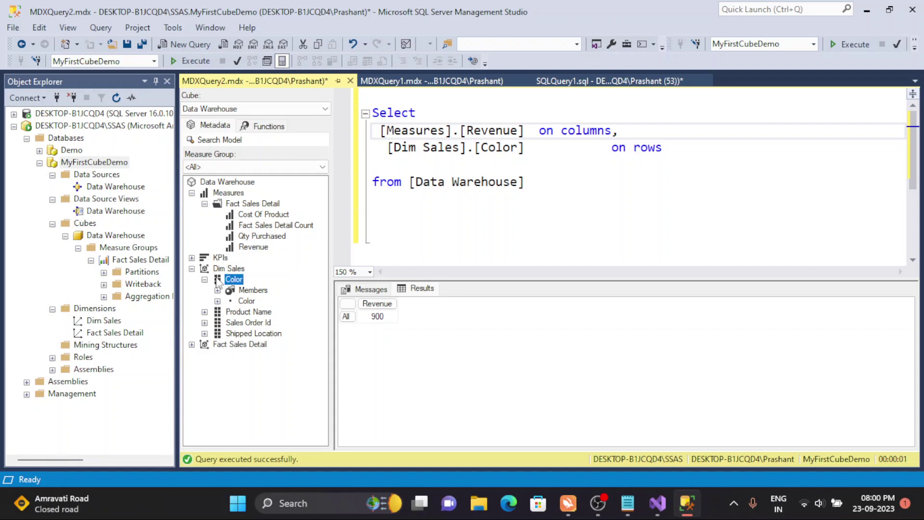
left_click(205, 280)
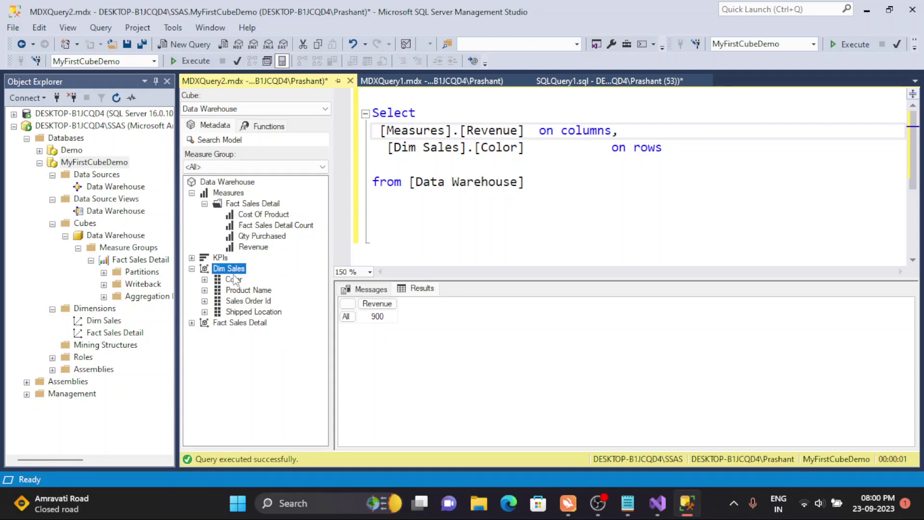
left_click(205, 280)
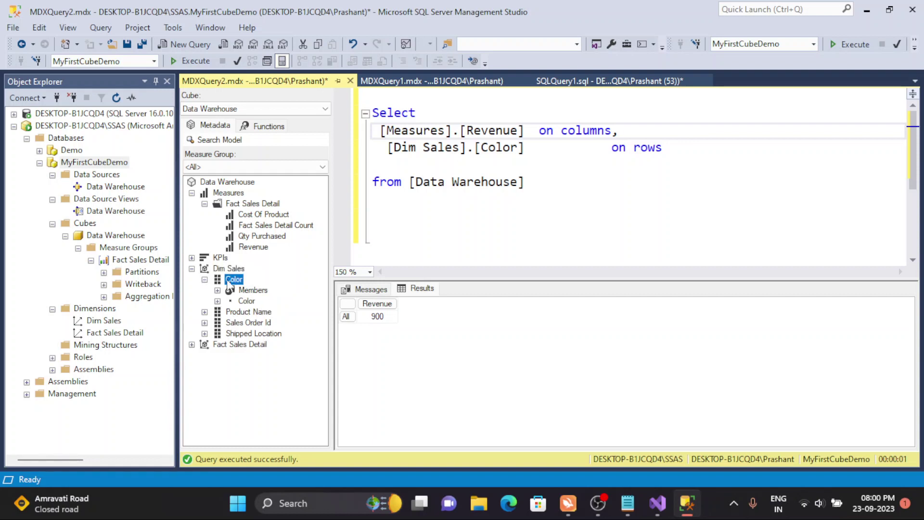
left_click(217, 301)
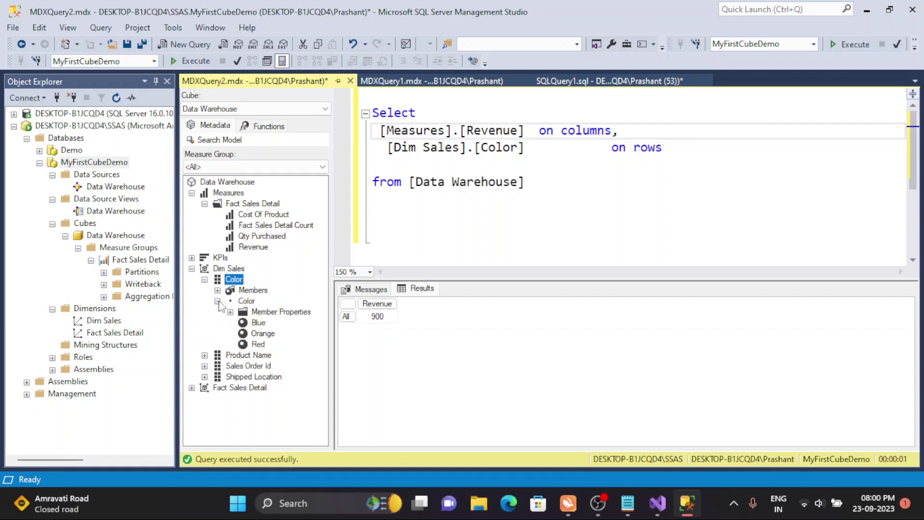
left_click(246, 302)
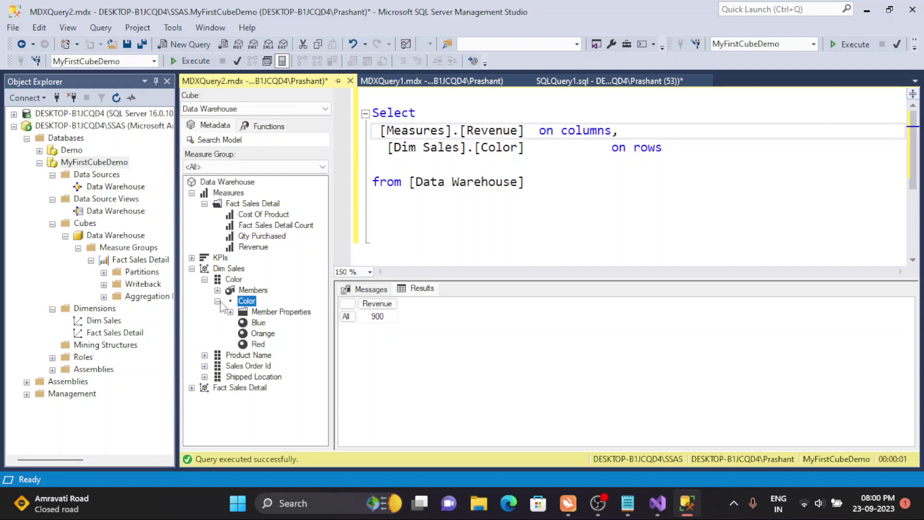
left_click(217, 301)
left_click(217, 301)
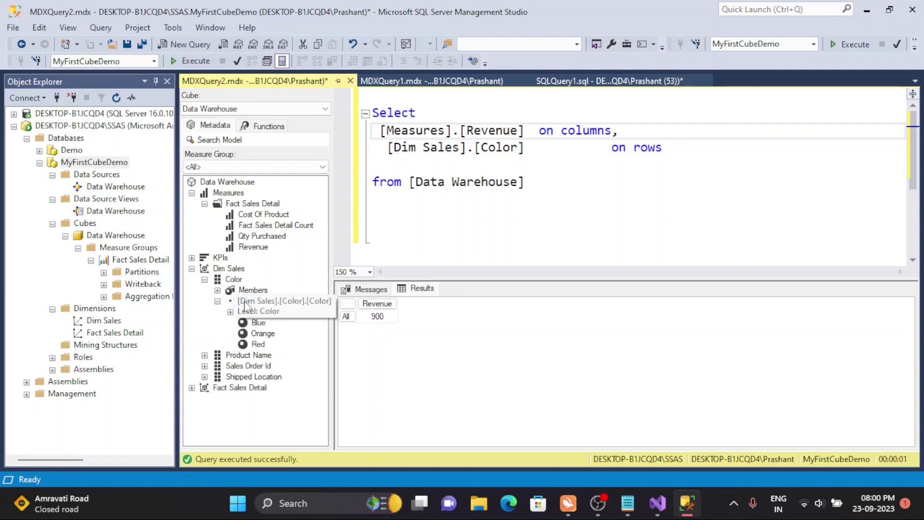
- Drag the Blue member, [Dim Sales].[Color].&[Blue], onto rows and delete the leftover [Dim Sales].[Color]
left_click_drag(258, 324, 437, 230)
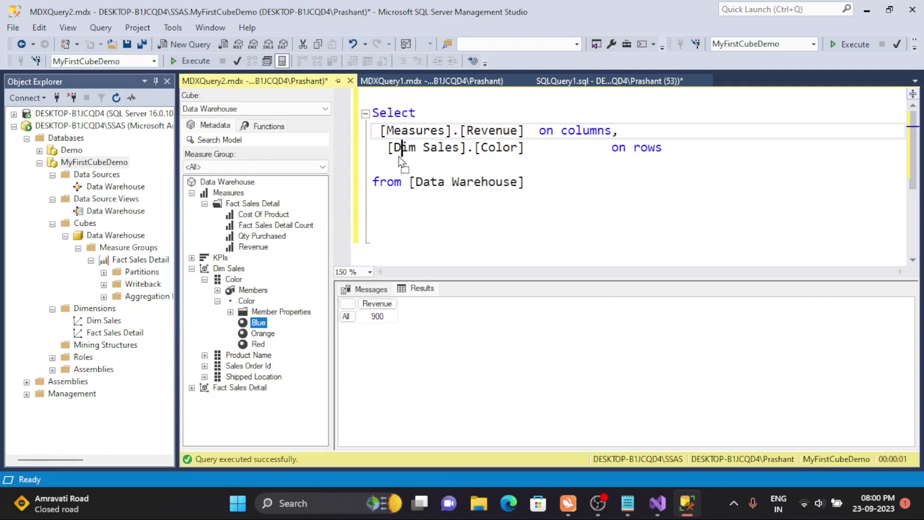
left_click_drag(391, 157, 390, 157)
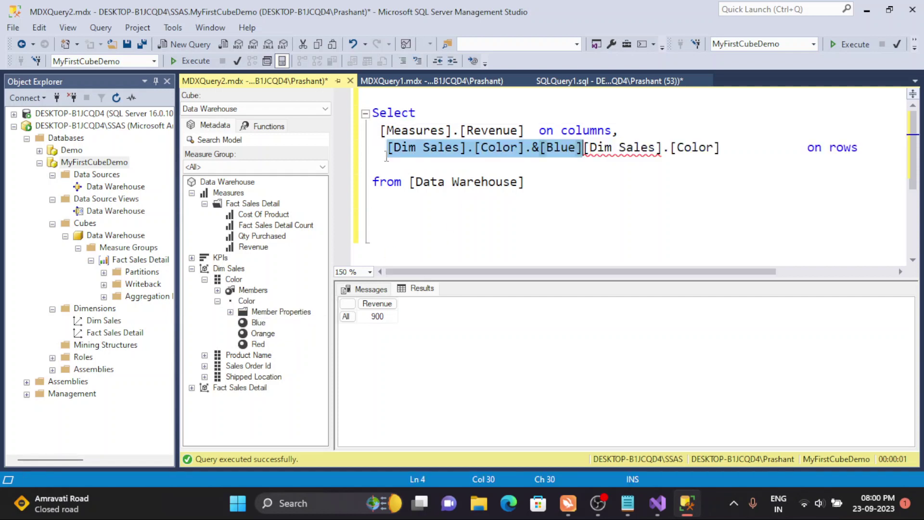
left_click(727, 147)
left_click(584, 147, "shift")
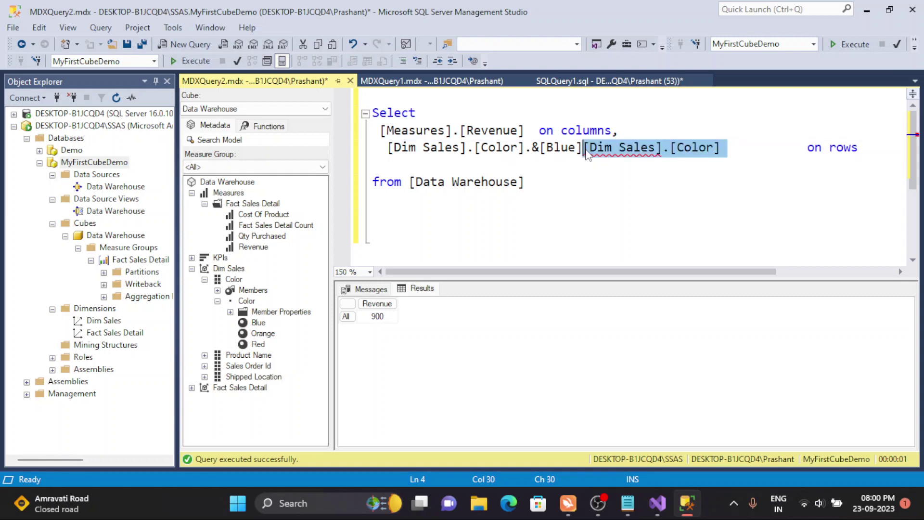
key("BackSpace")
left_click(574, 166)
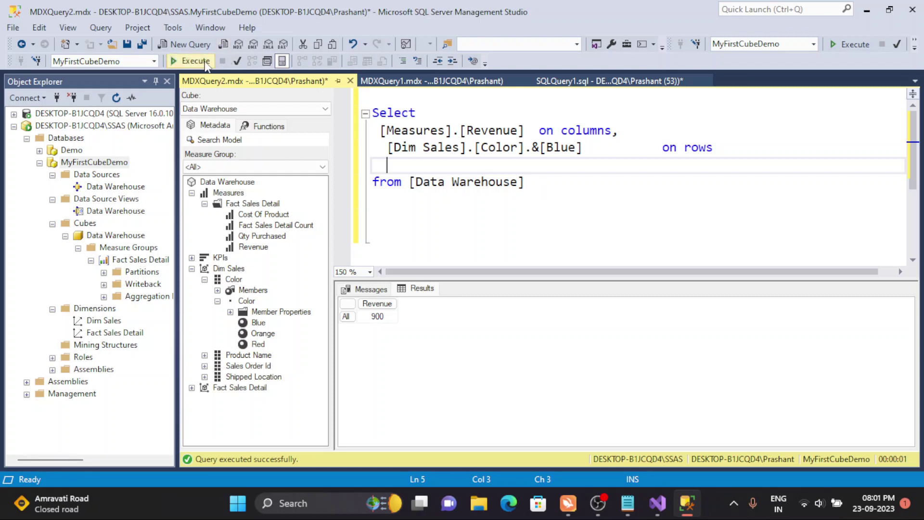
- Run the query for Blue's Revenue and tidy the spacing of the axis lines
left_click(195, 61)
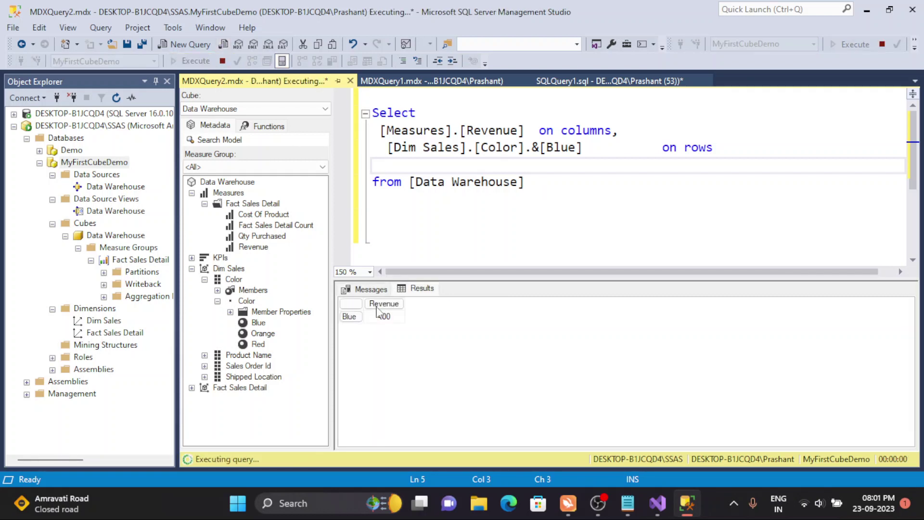
left_click(356, 318)
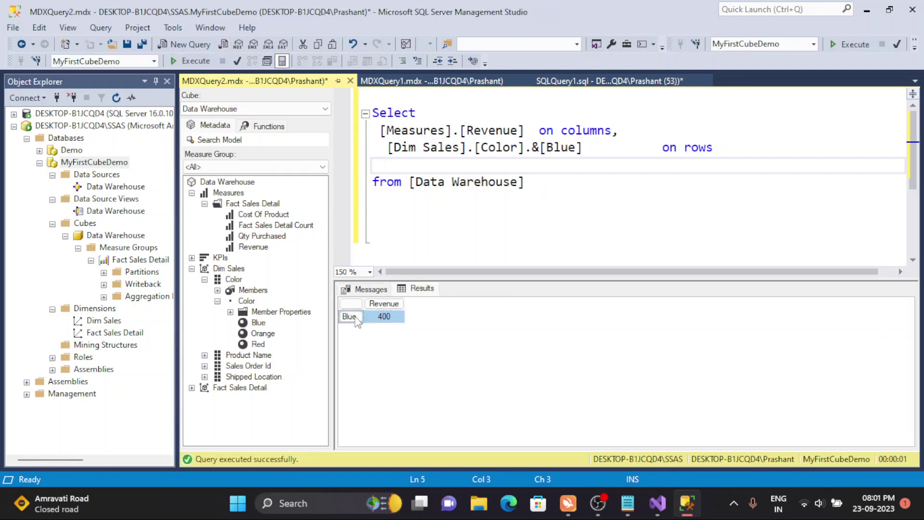
left_click(586, 178)
left_click_drag(655, 147, 611, 147)
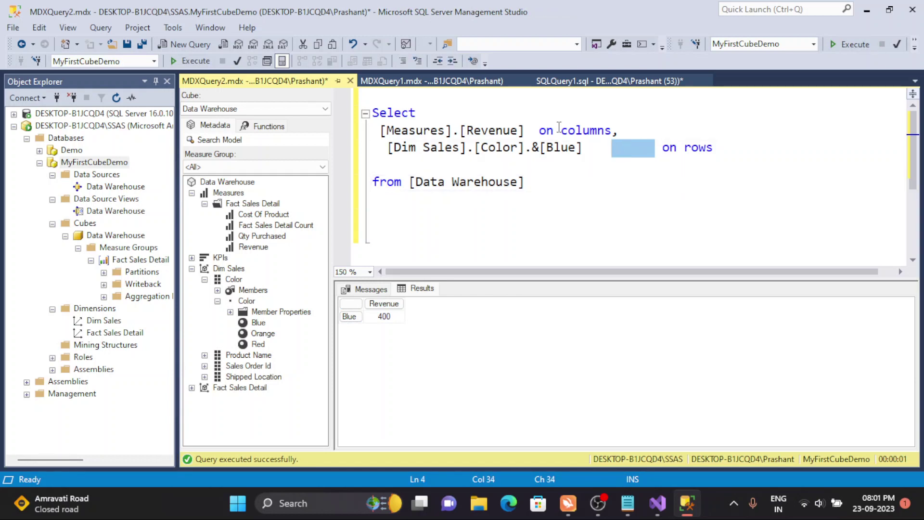
left_click(537, 125)
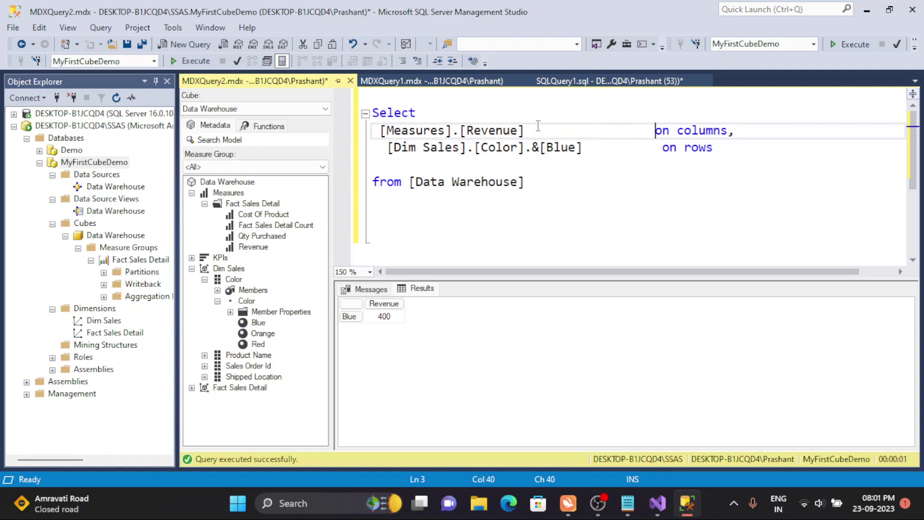
- Add the Orange member after Blue, separated by a comma on its own line, and run
left_click(583, 152)
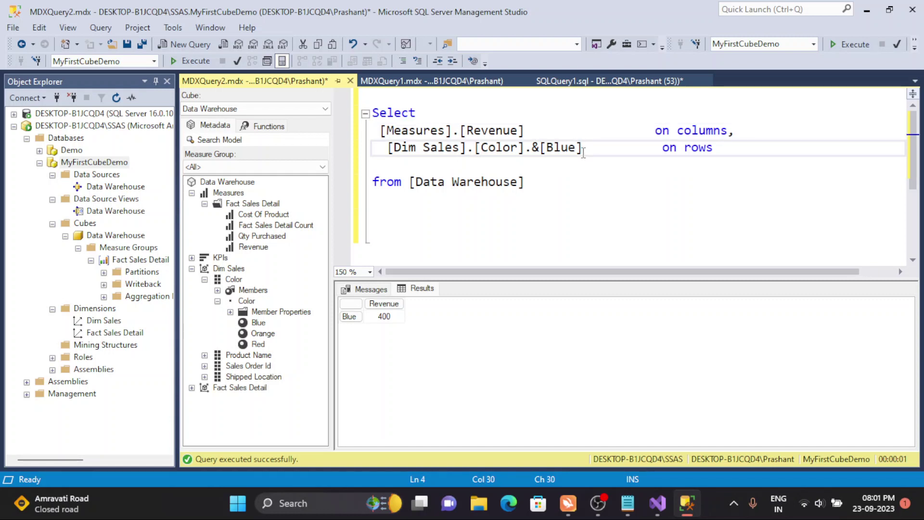
type(",")
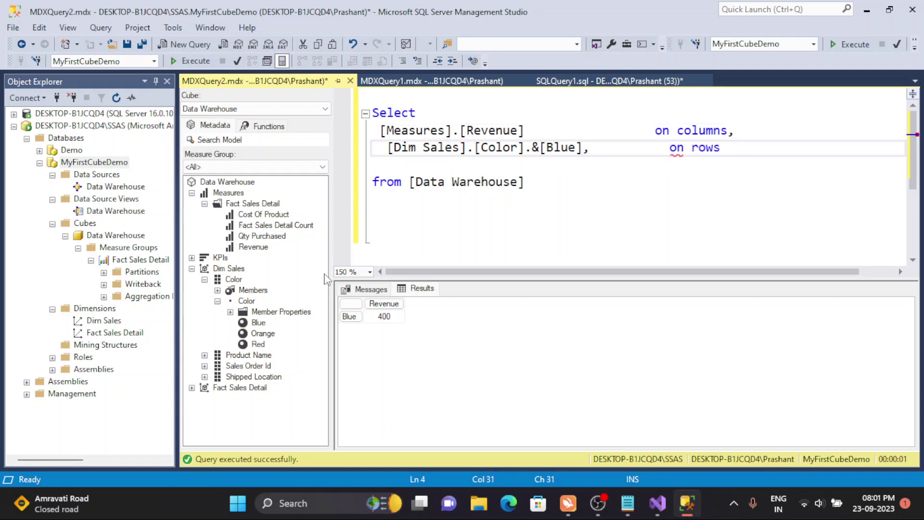
left_click_drag(260, 338, 605, 152)
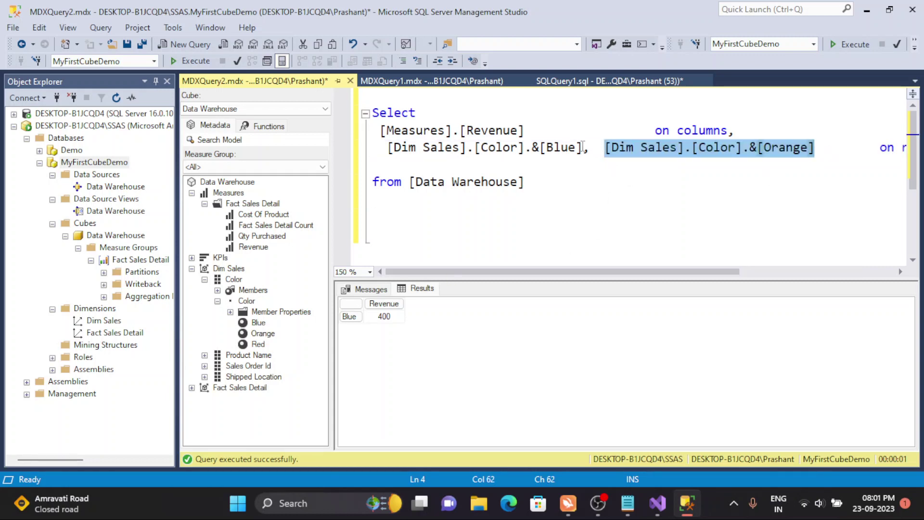
left_click(603, 149)
key("Return")
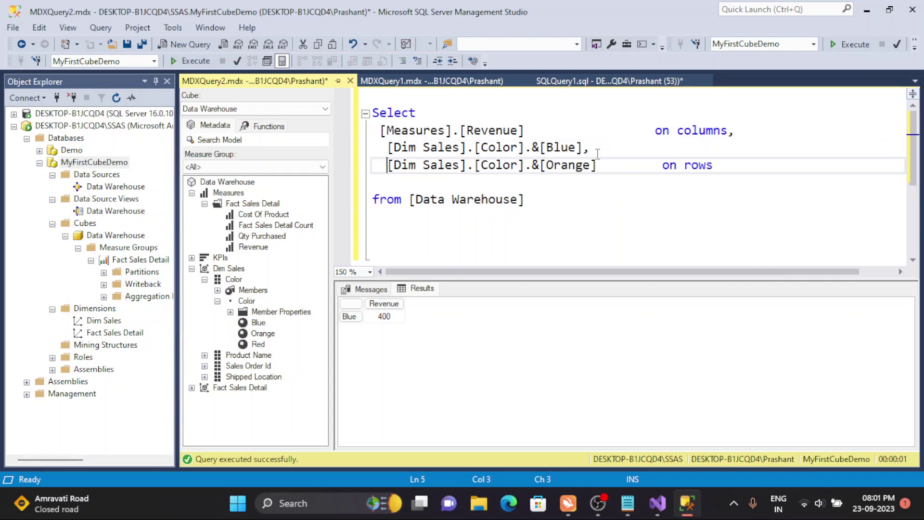
left_click(190, 61)
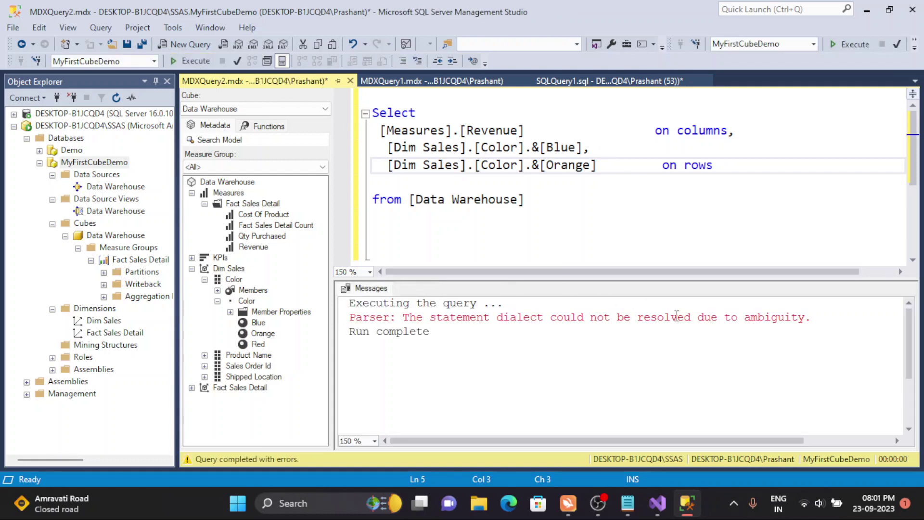
- Wrap Blue and Orange in { } braces on separate lines and rerun, returning 400 and 300
left_click(604, 164)
type("}")
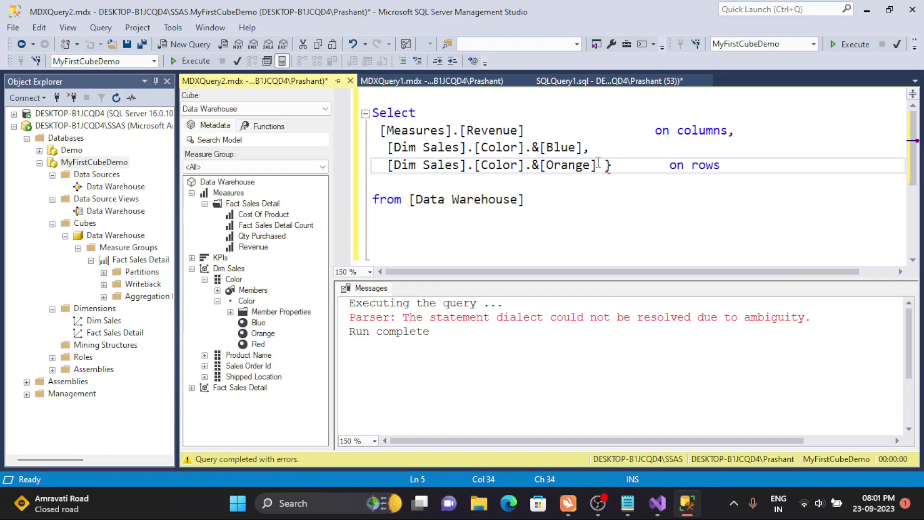
left_click(387, 147)
type("{")
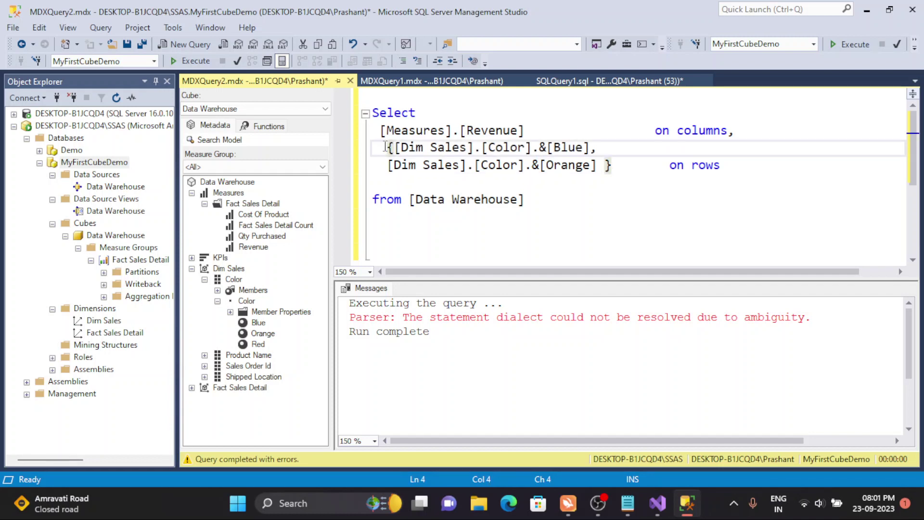
key("Return")
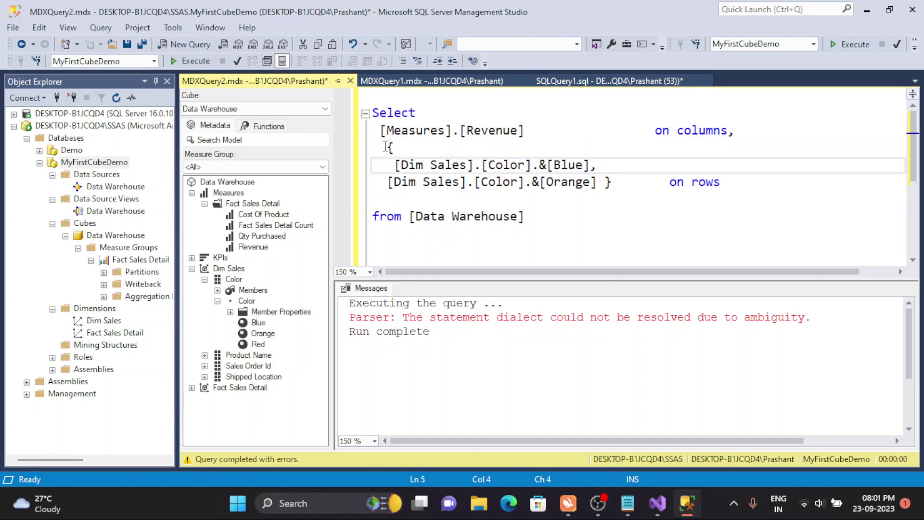
key("BackSpace")
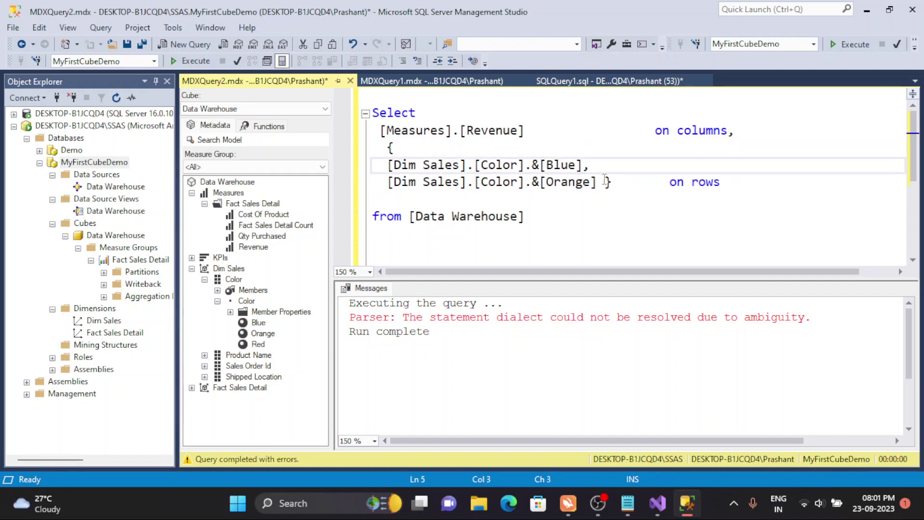
left_click(604, 182)
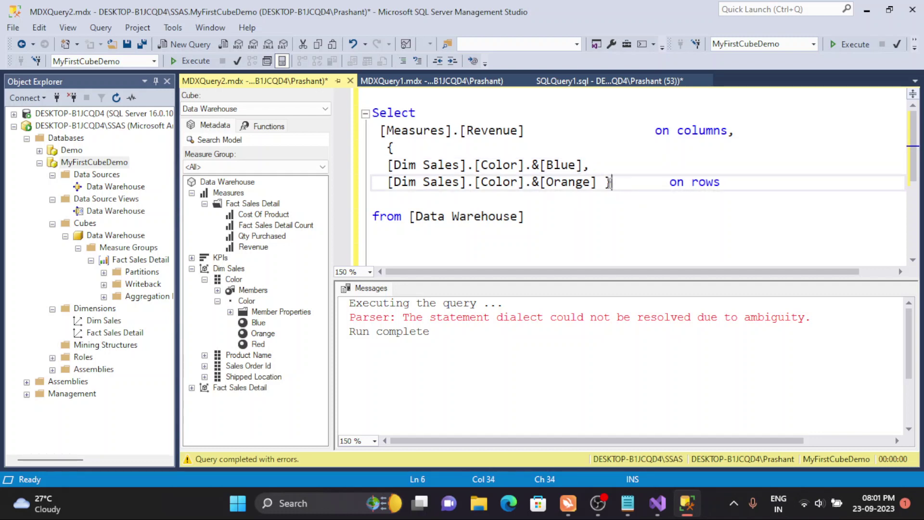
left_click_drag(610, 183, 608, 184)
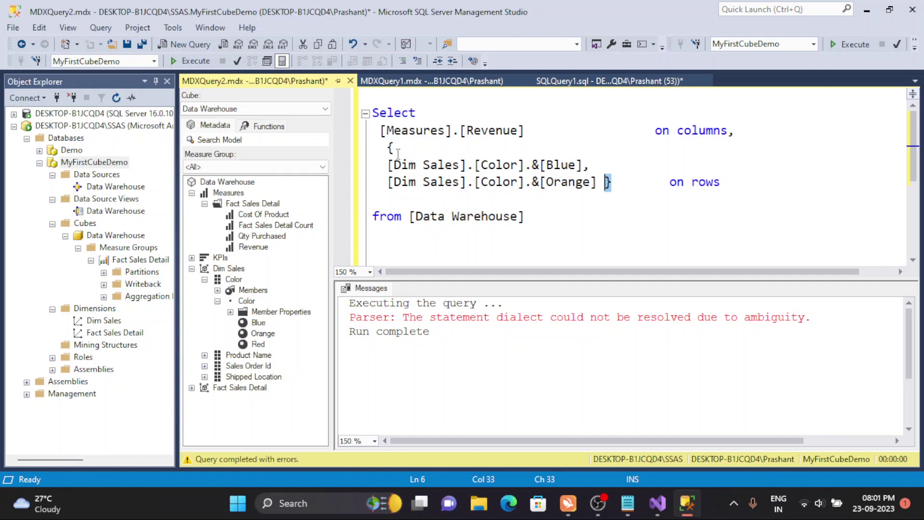
key("Left")
key("Return")
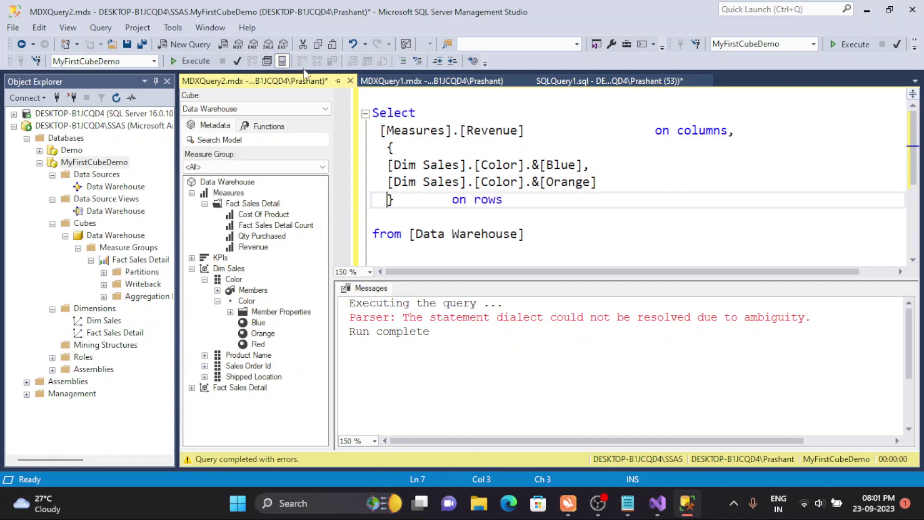
left_click(194, 62)
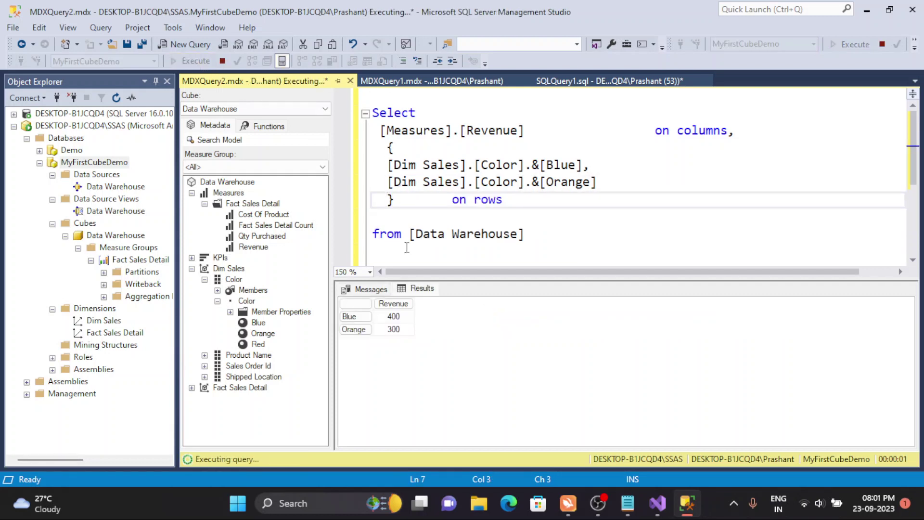
- Add the Red member after Orange on its own line and run the query for Blue, Orange and Red
left_click(356, 329)
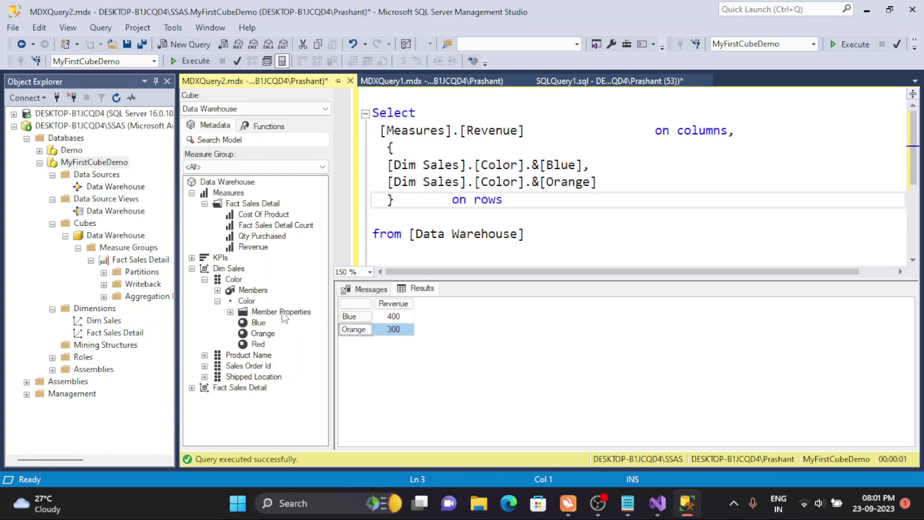
left_click_drag(258, 343, 639, 171)
left_click_drag(624, 140, 625, 140)
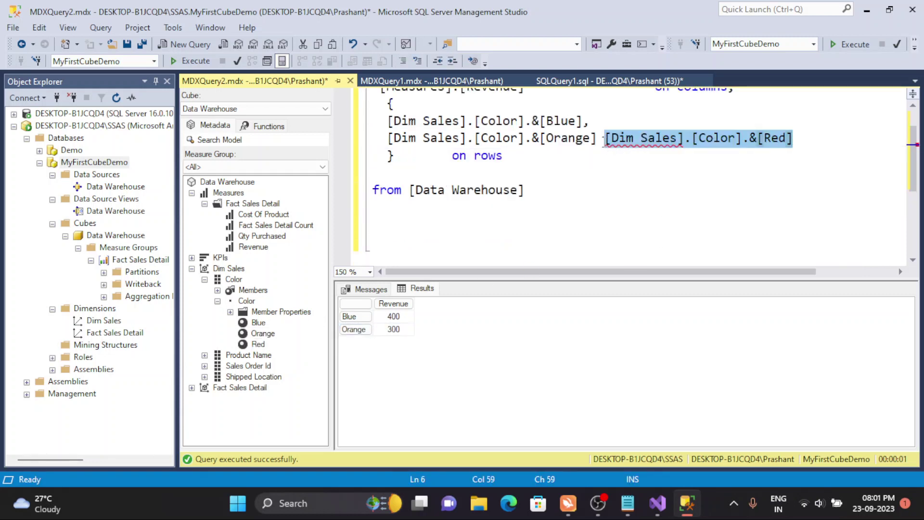
left_click(604, 140)
type(",")
key("Return")
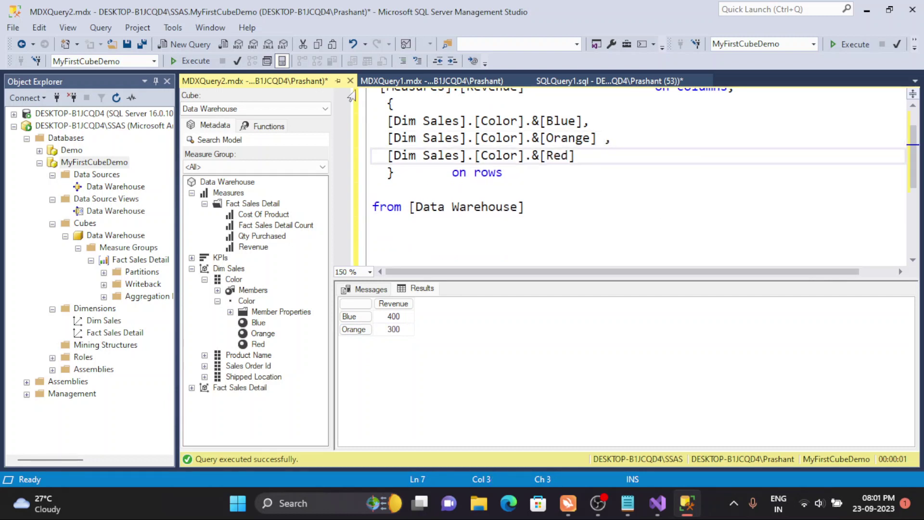
left_click(192, 61)
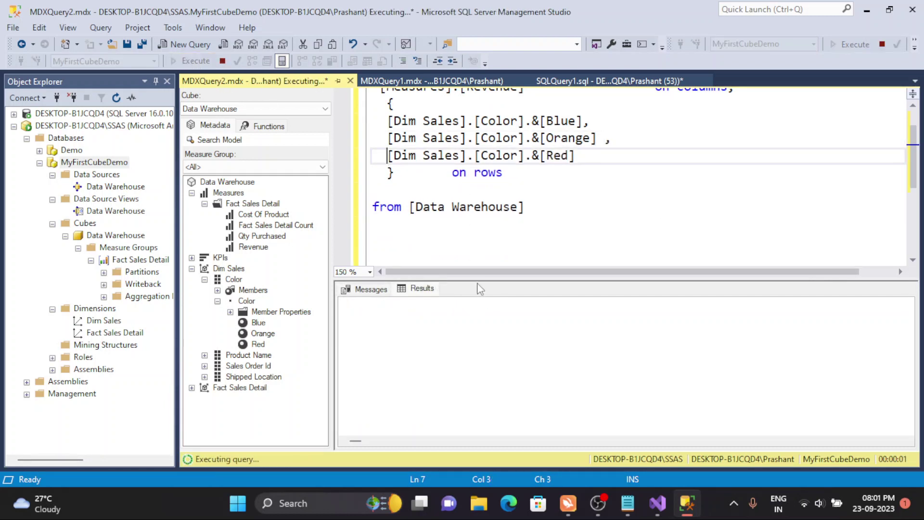
- Hide the results pane and delete the braced set of three Color members
key("ctrl+r")
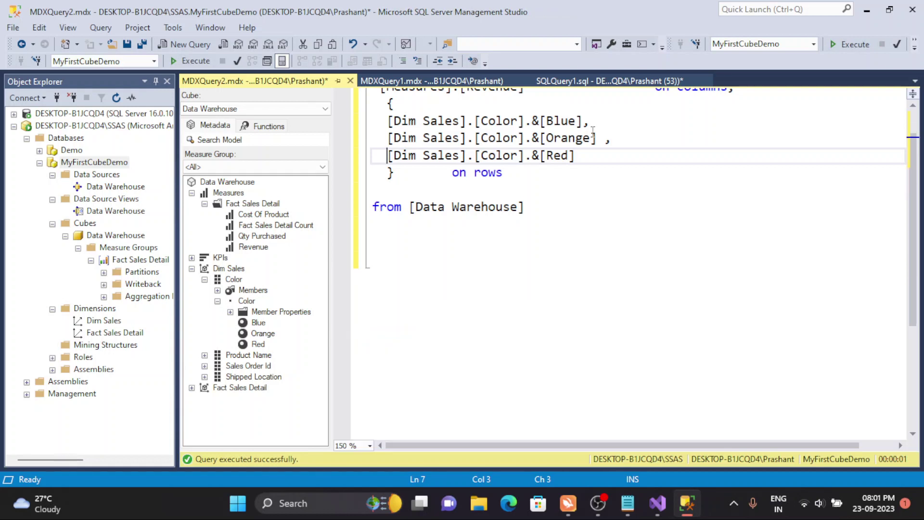
scroll(597, 140, "up", 1)
key("ctrl+Home")
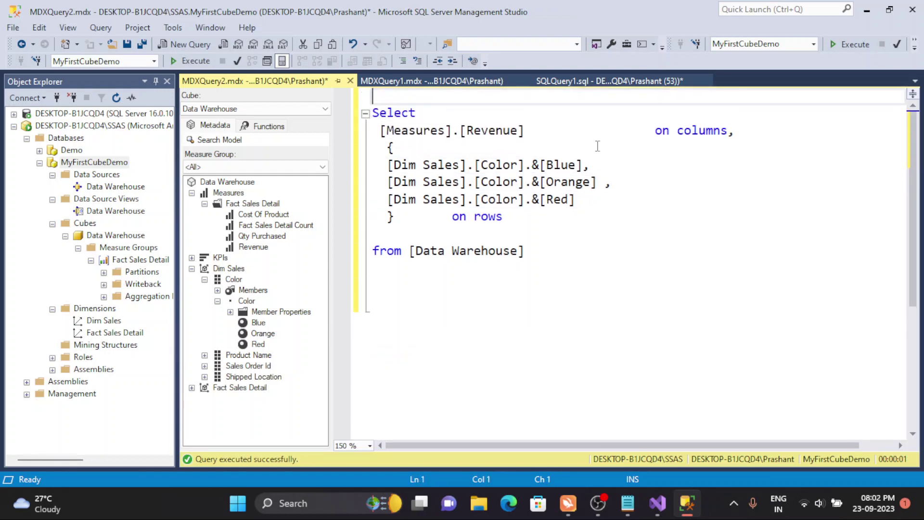
left_click_drag(389, 147, 402, 217)
key("Delete")
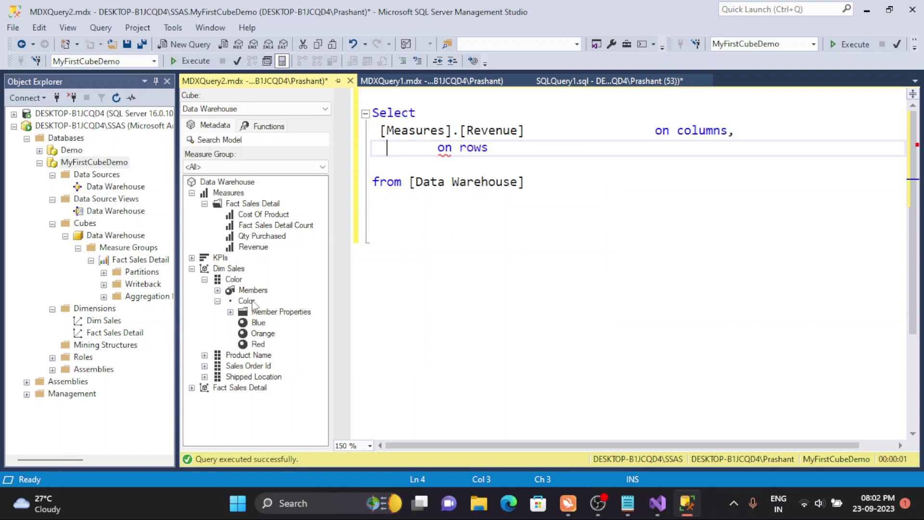
- Put the Color level on rows and run the query to get Revenue for every Color member
left_click_drag(250, 306, 416, 213)
left_click_drag(409, 153, 410, 150)
left_click(477, 149)
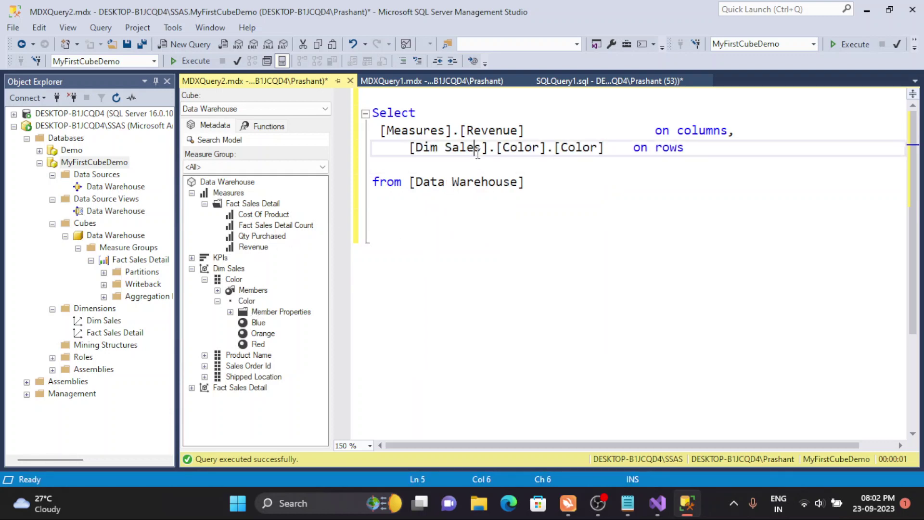
double_click(477, 150)
left_click_drag(539, 149, 560, 150)
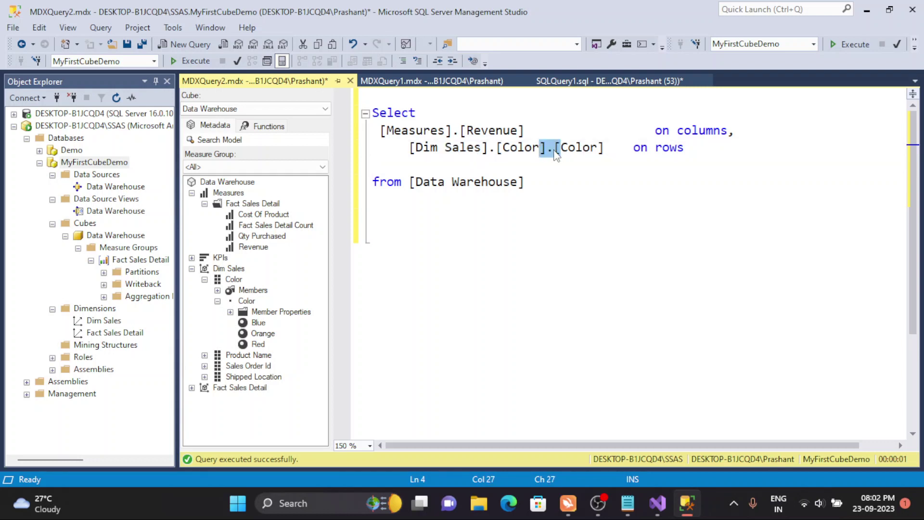
double_click(520, 148)
double_click(578, 147)
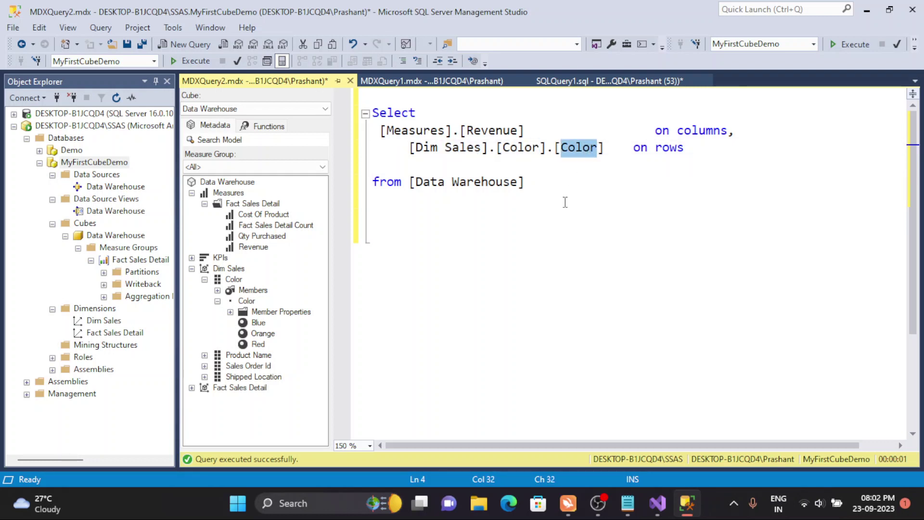
key("ctrl+a")
left_click(173, 60)
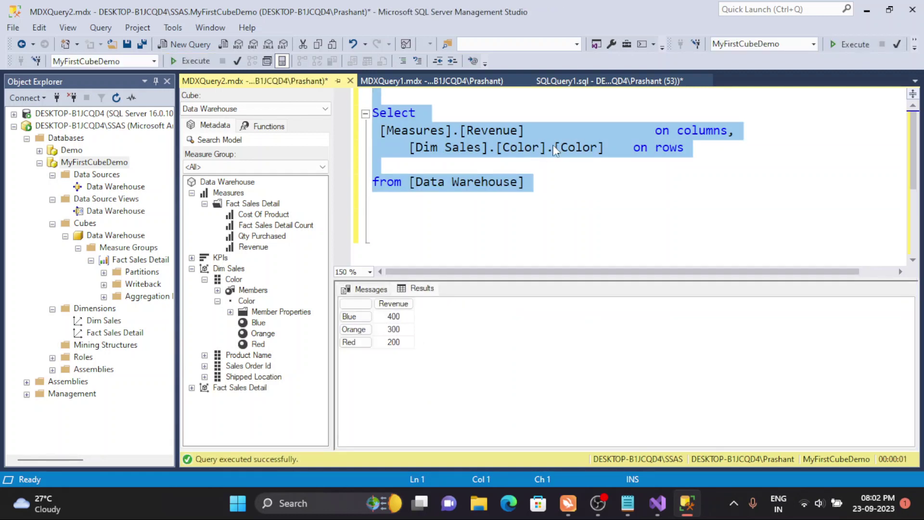
- Replace [Color] with &[Blue] and rerun, returning Revenue 400 for Blue only
double_click(583, 148)
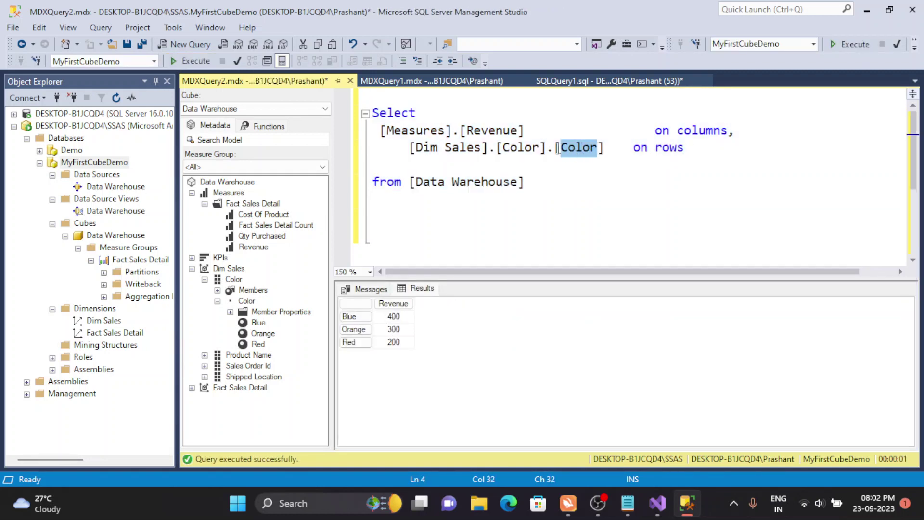
left_click_drag(556, 147, 603, 152)
key("Delete")
type("&[")
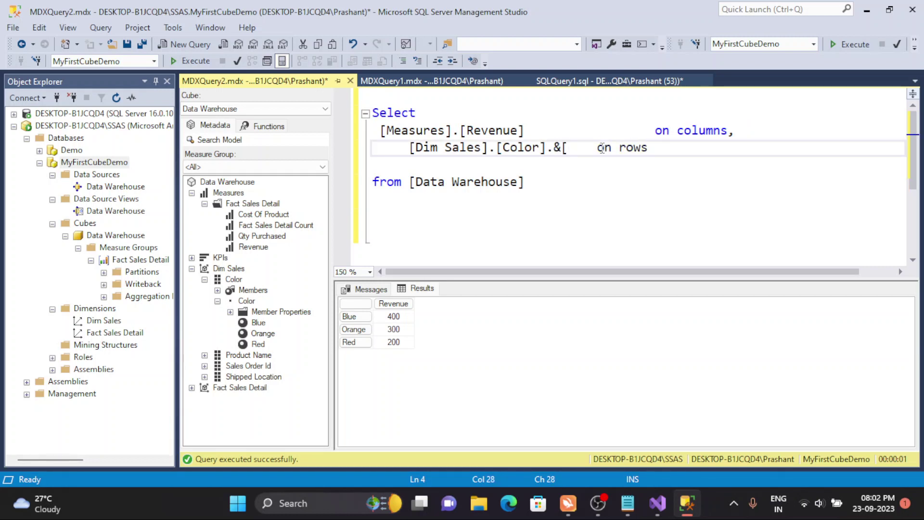
type("Blue]")
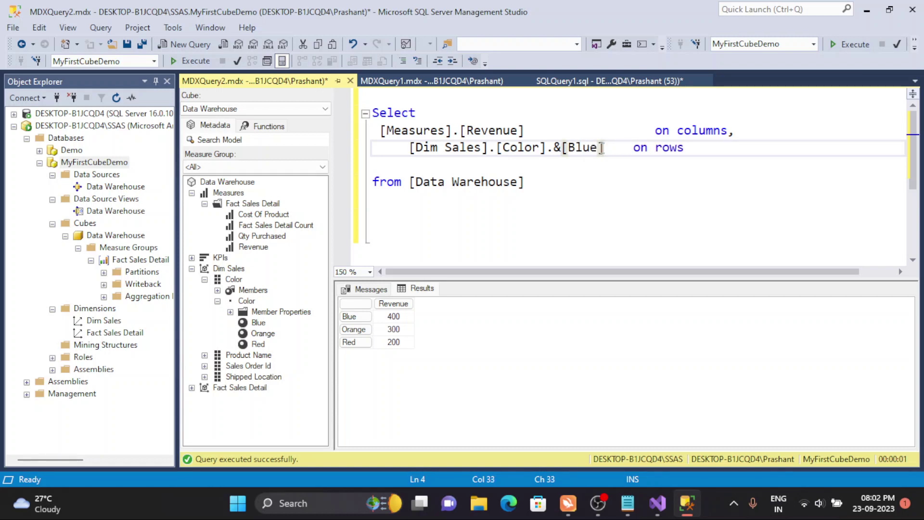
left_click(426, 130)
left_click(194, 62)
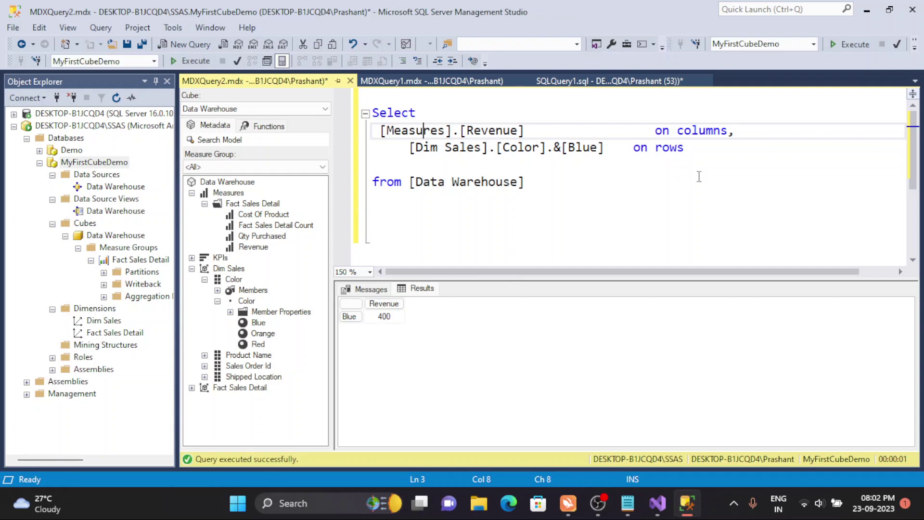
left_click(604, 146)
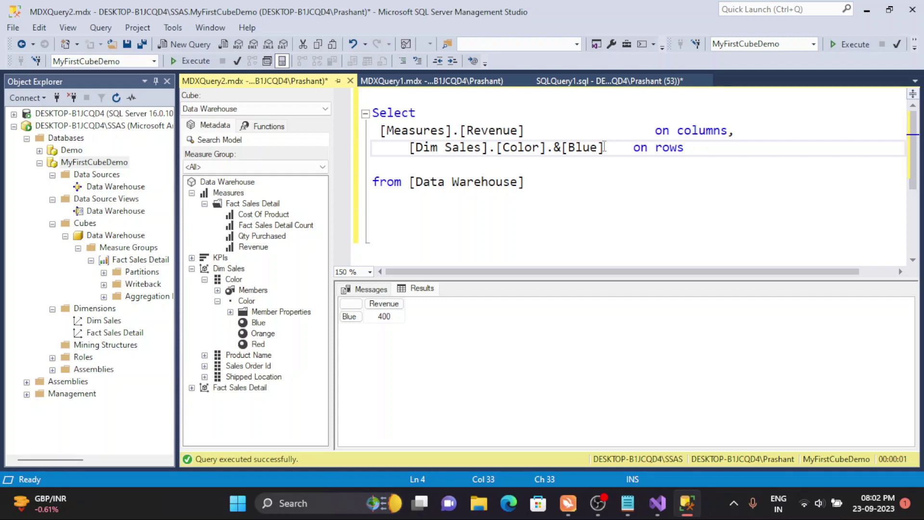
left_click(205, 279)
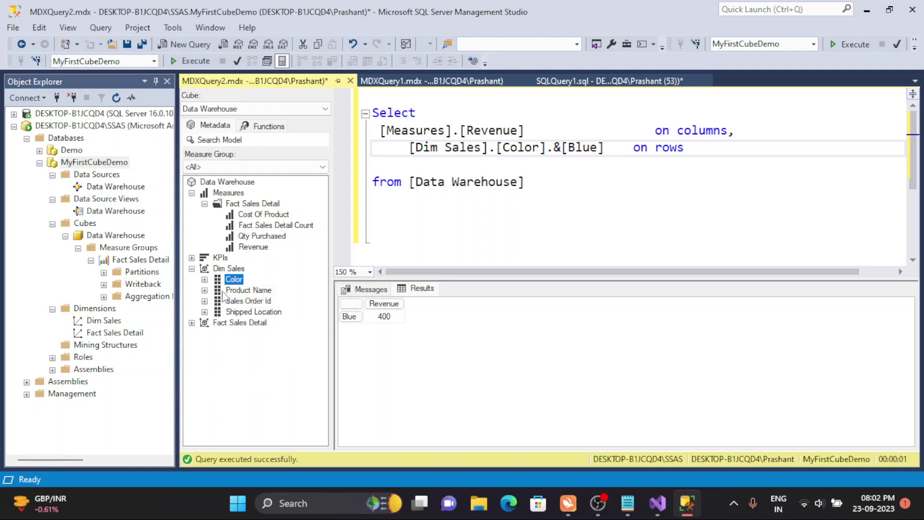
- Add the Product1 member from Product Name on a new line after Blue and run the query
left_click(206, 290)
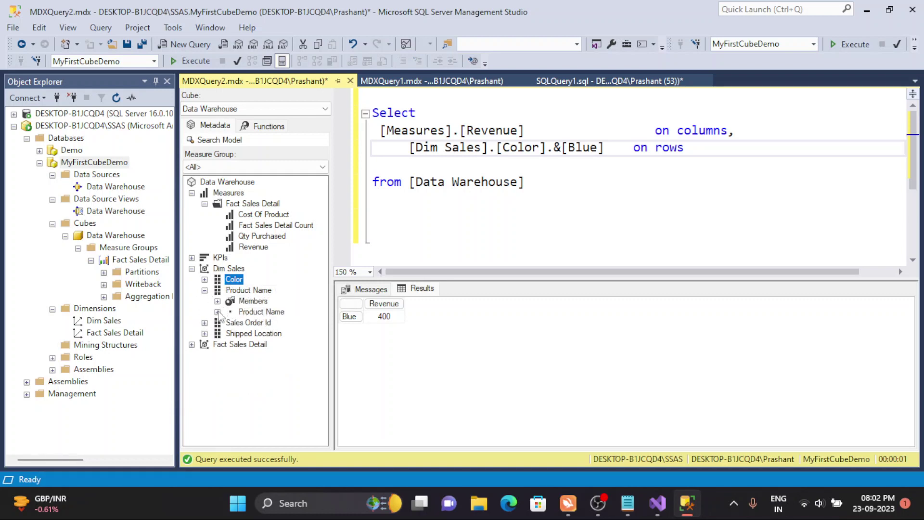
left_click(217, 311)
left_click_drag(264, 333, 612, 145)
left_click(609, 147)
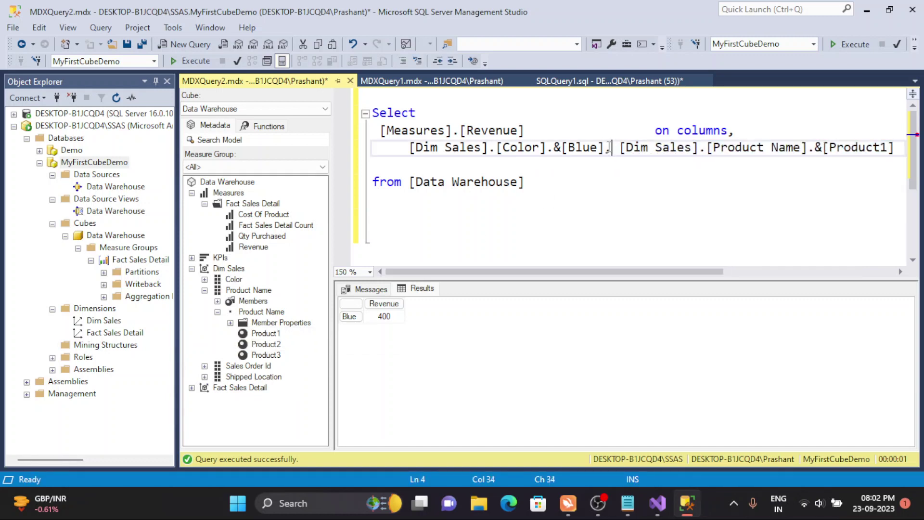
key("Return")
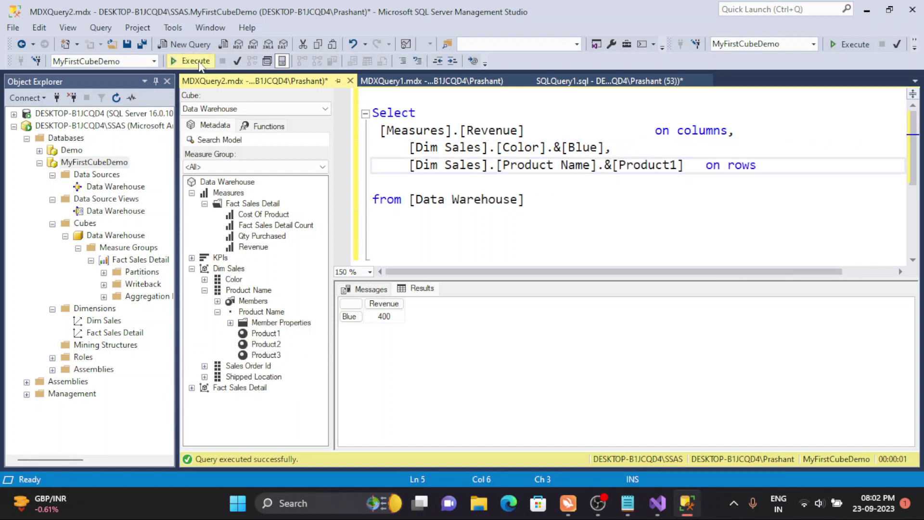
left_click(199, 61)
- Wrap Blue and Product1 in braces as a set and rerun, producing the same-hierarchies error
left_click(686, 165)
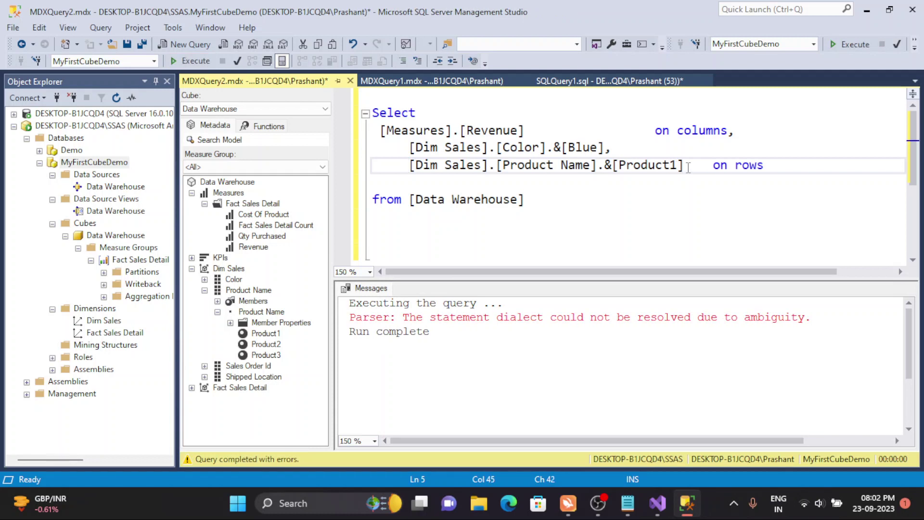
type("}")
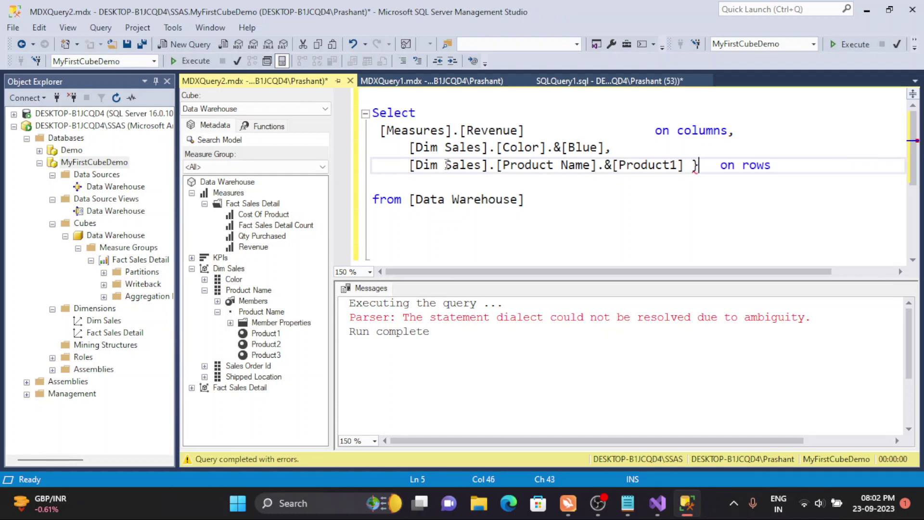
left_click(399, 145)
type("{")
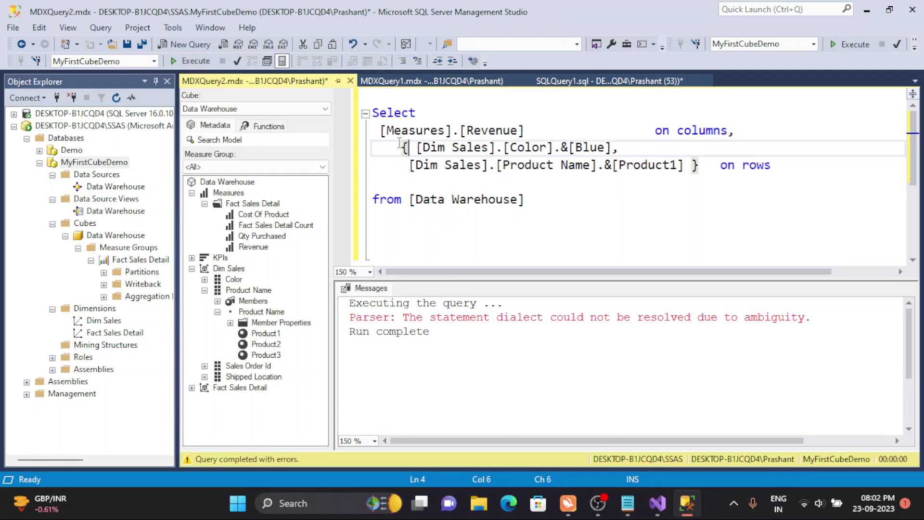
left_click(424, 165)
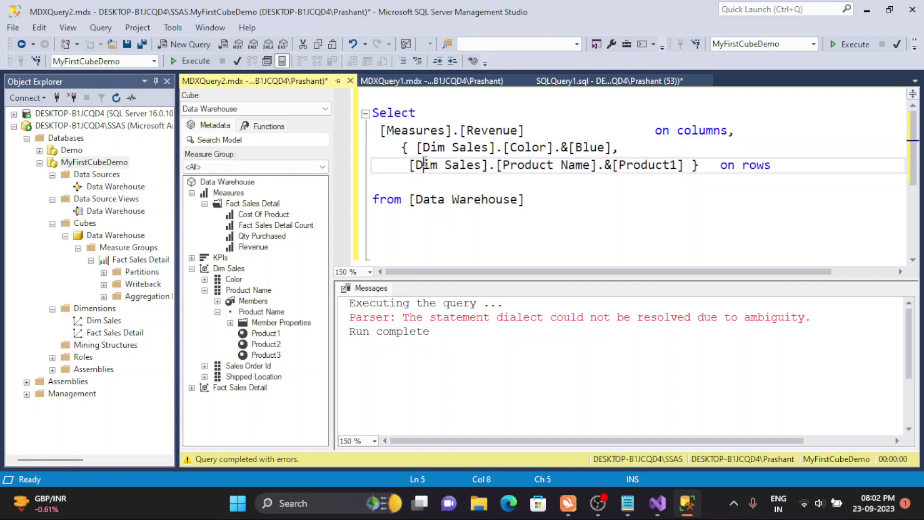
left_click(191, 61)
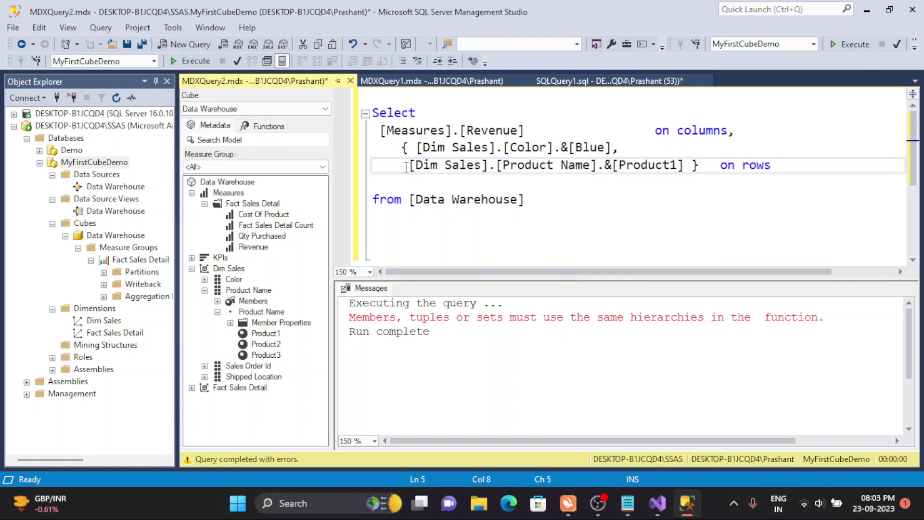
- Realign the Product1 line's indentation under Blue
key("shift+Home")
key("BackSpace")
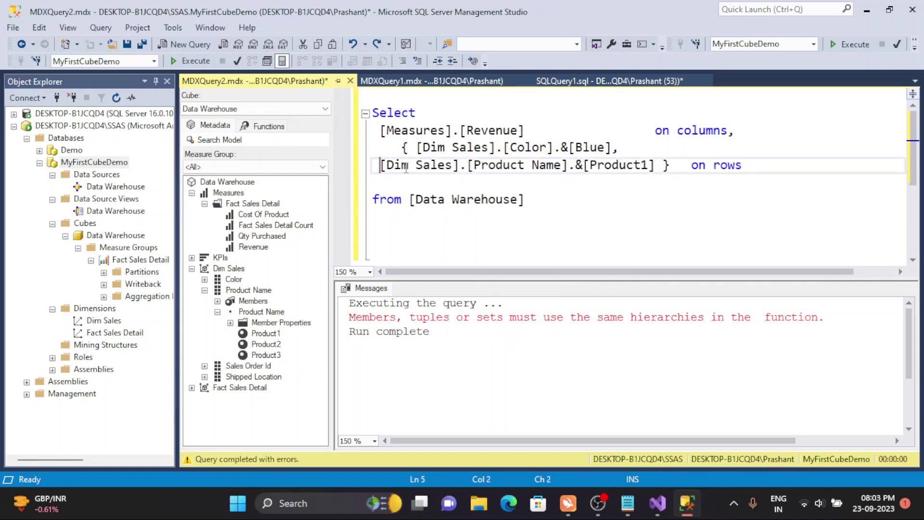
key("ctrl+z")
key("BackSpace")
key("Tab")
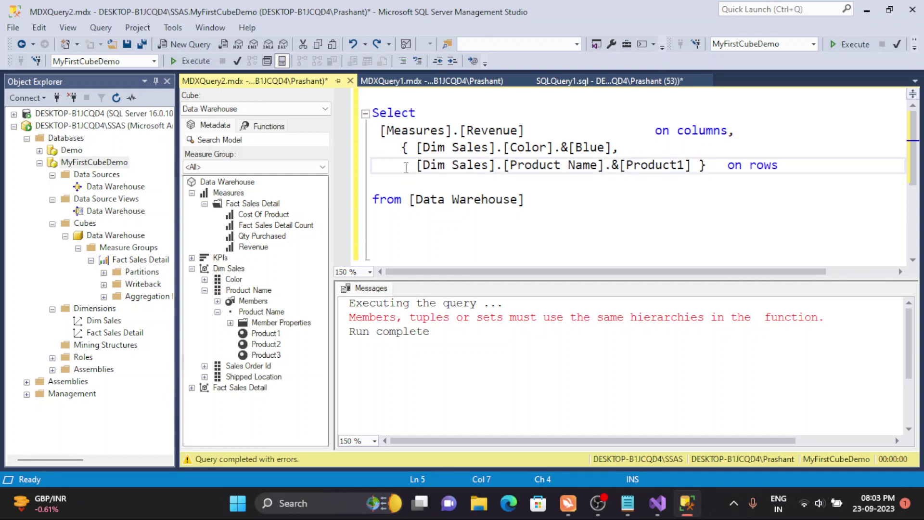
- Delete Product1 and both braces, then type '(' to begin a Blue tuple
double_click(528, 147)
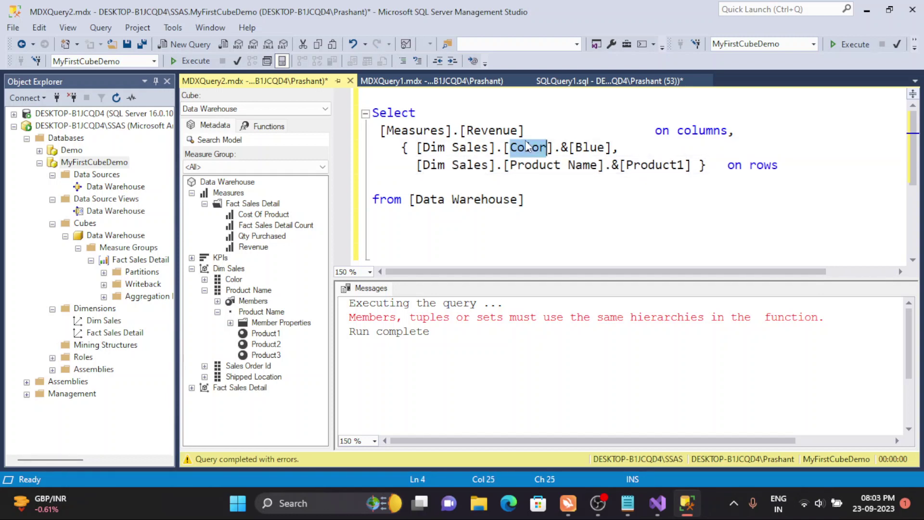
left_click_drag(417, 166, 691, 167)
key("BackSpace")
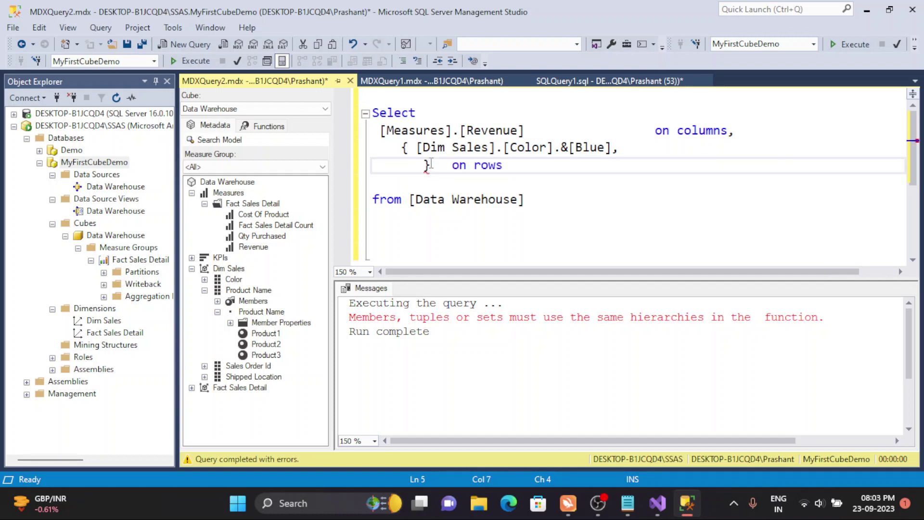
left_click(431, 166)
key("BackSpace")
key("Up")
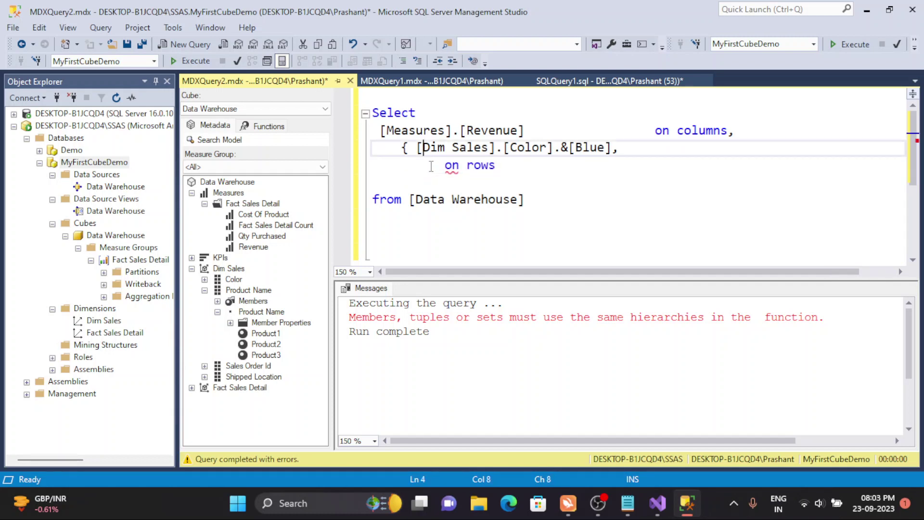
key("Left")
key("Left")
key("BackSpace")
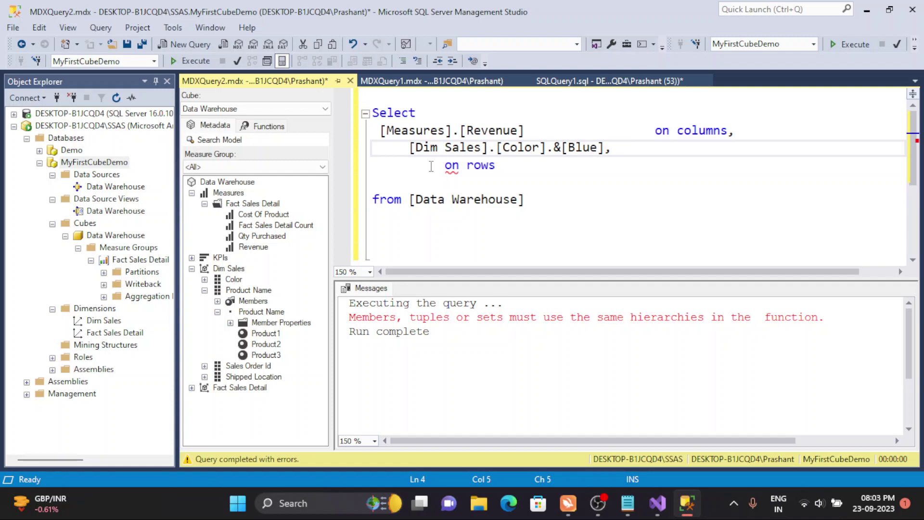
type("(")
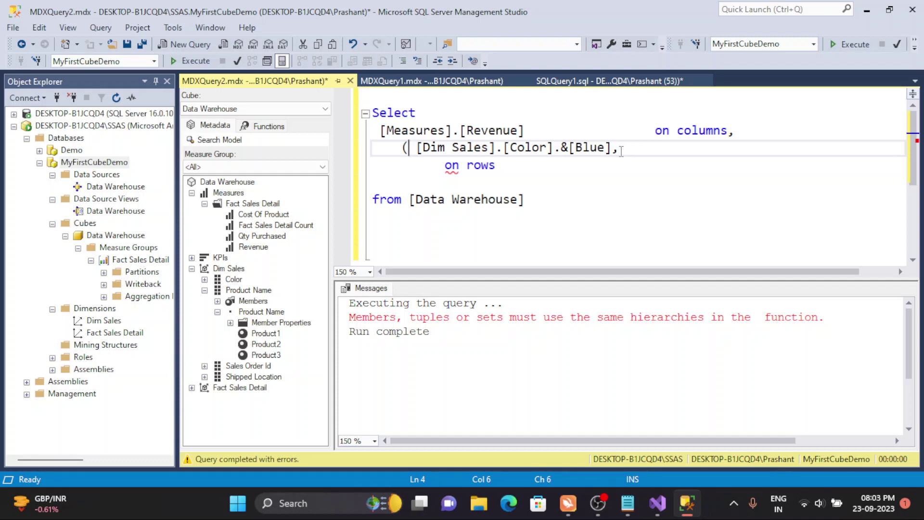
- Complete the row tuple as (Blue, [Dim Sales].[Product Name].&[Product1])
left_click(621, 151)
type("[Dim Sales].[Product Name].&[Product1]")
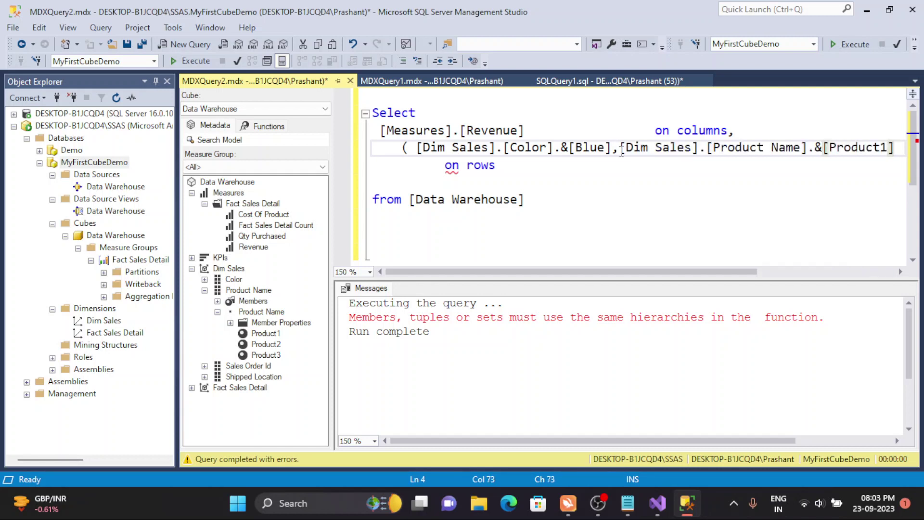
key("Return")
type(")")
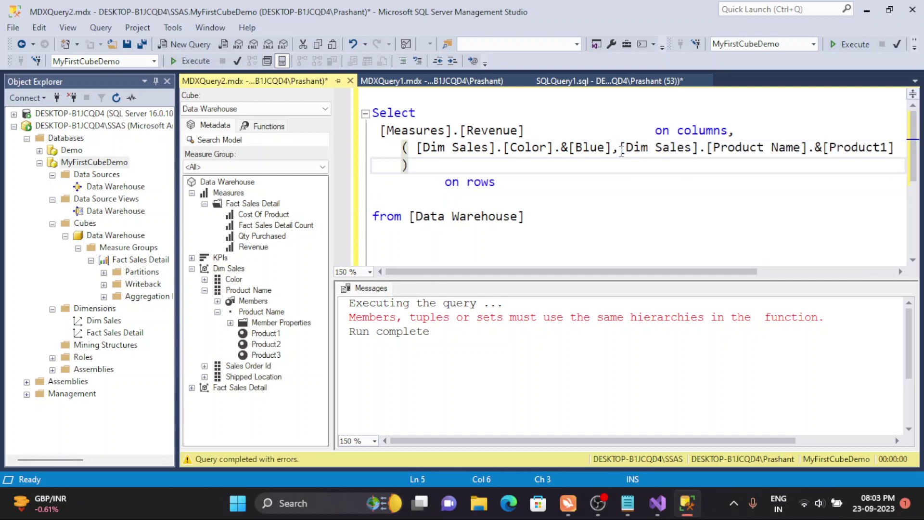
- Move the Product Name member onto its own line, rerun the query, and select Product1
left_click(606, 147)
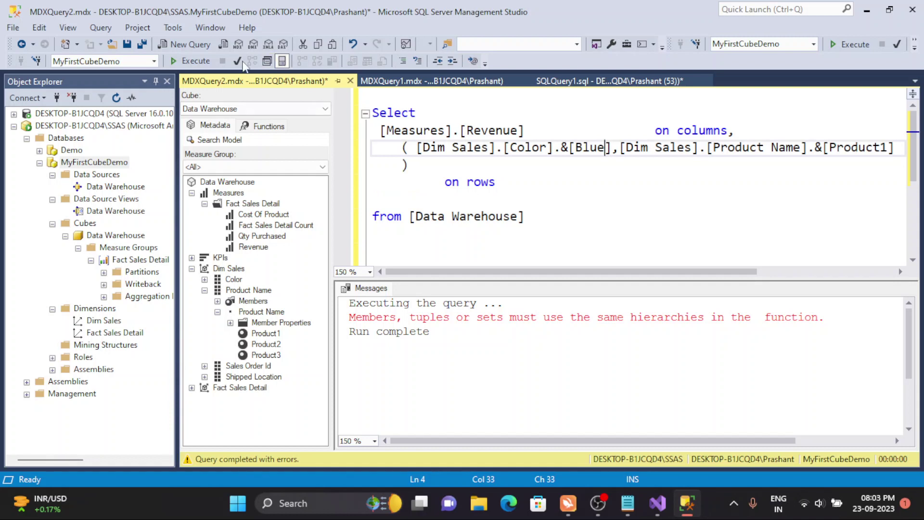
left_click(621, 147)
key("Return")
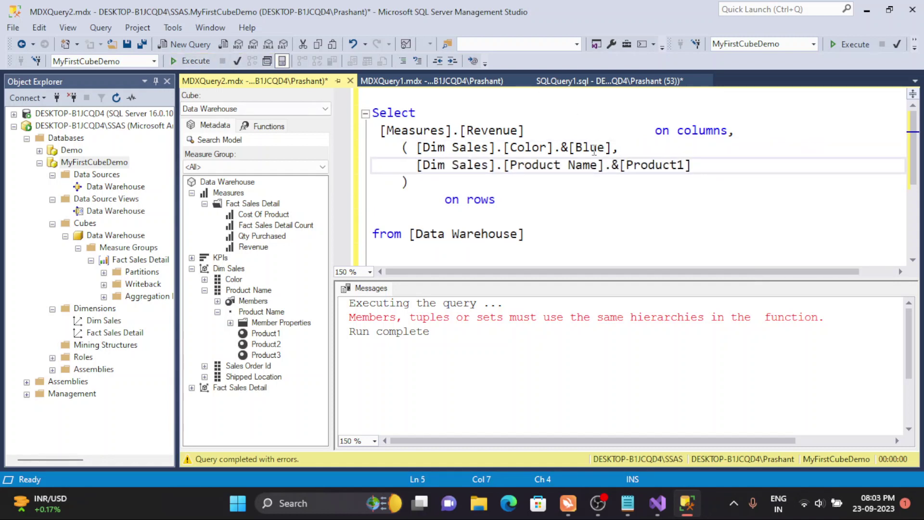
left_click(196, 61)
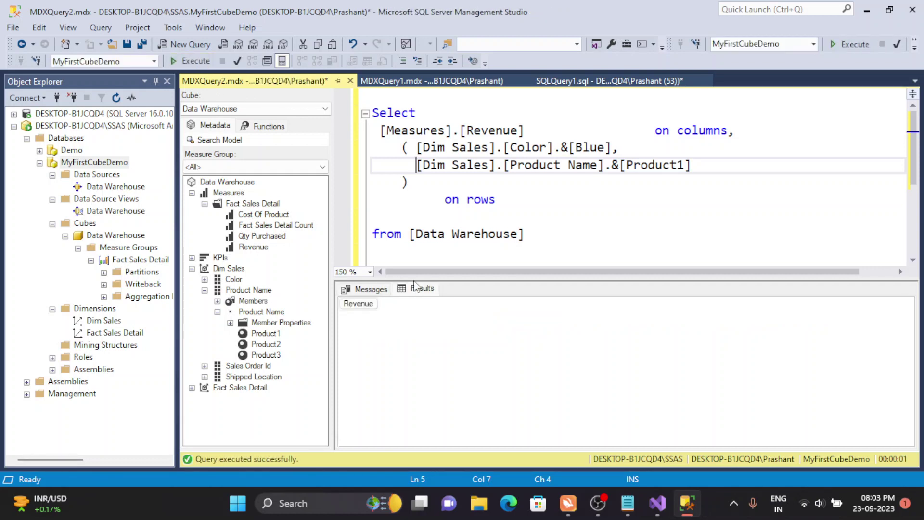
left_click(646, 166)
double_click(645, 172)
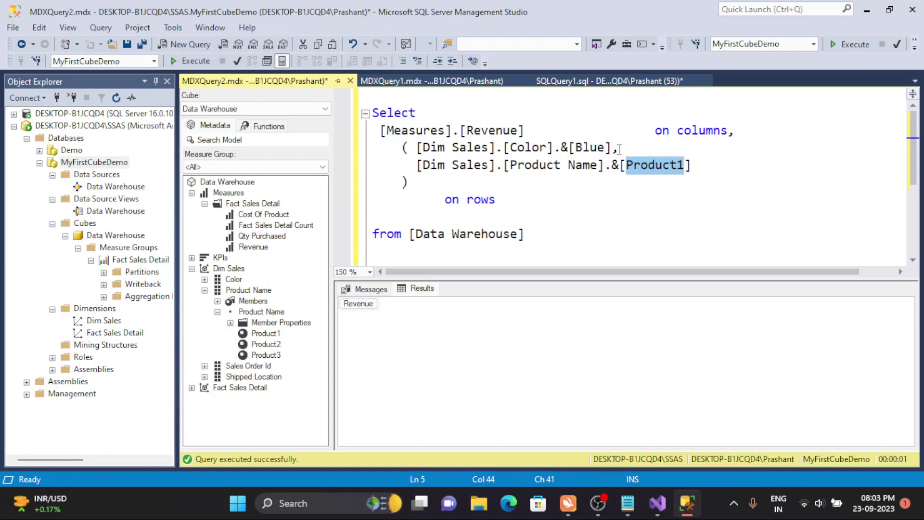
- Delete the .&[Blue] member from the tuple and rerun the query
left_click(610, 147)
key("BackSpace")
key("BackSpace")
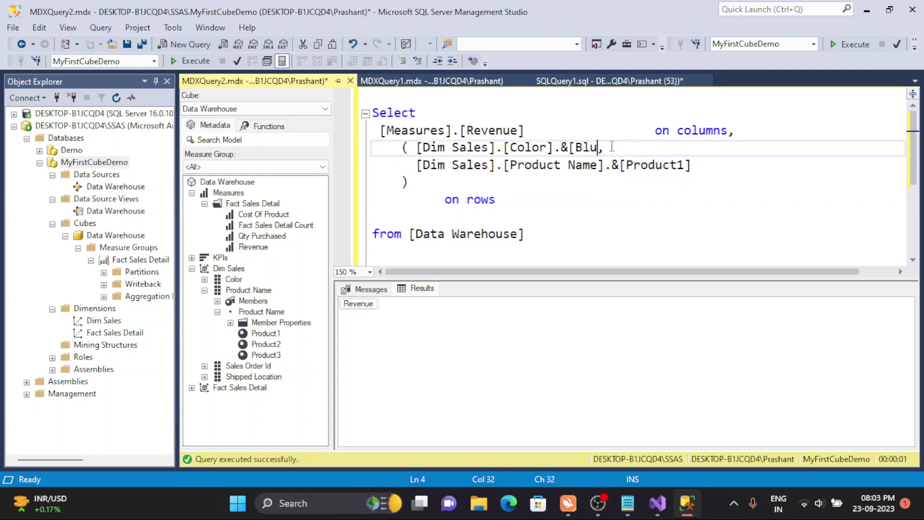
key("BackSpace")
key("BackSpace")
key("BackSpace")
key("BackSpace")
key("BackSpace")
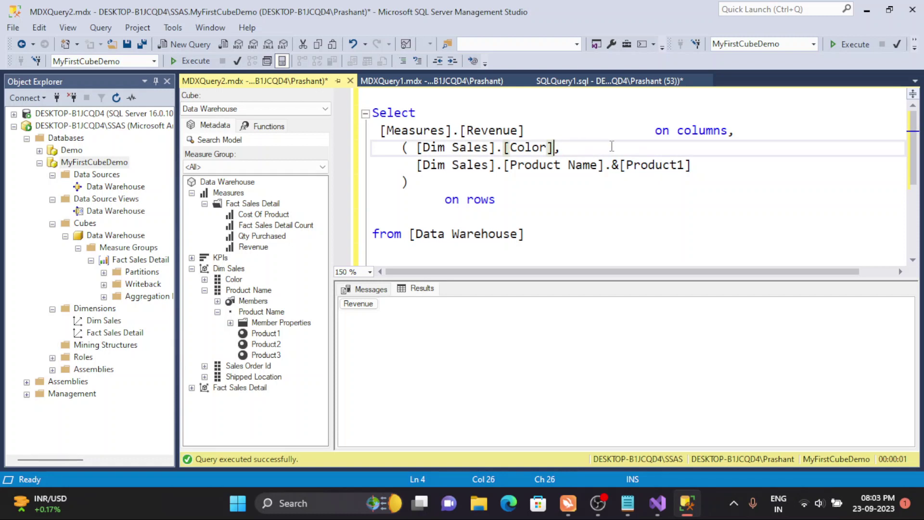
left_click(473, 129)
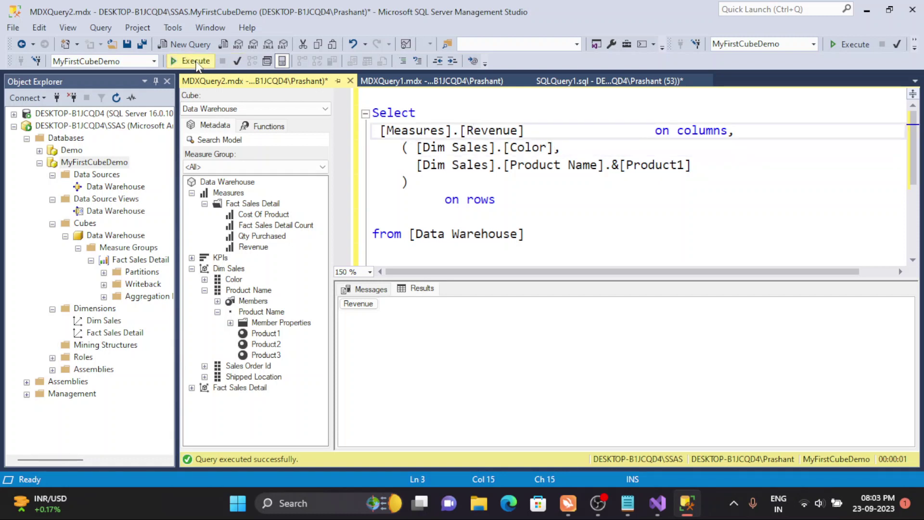
left_click(196, 61)
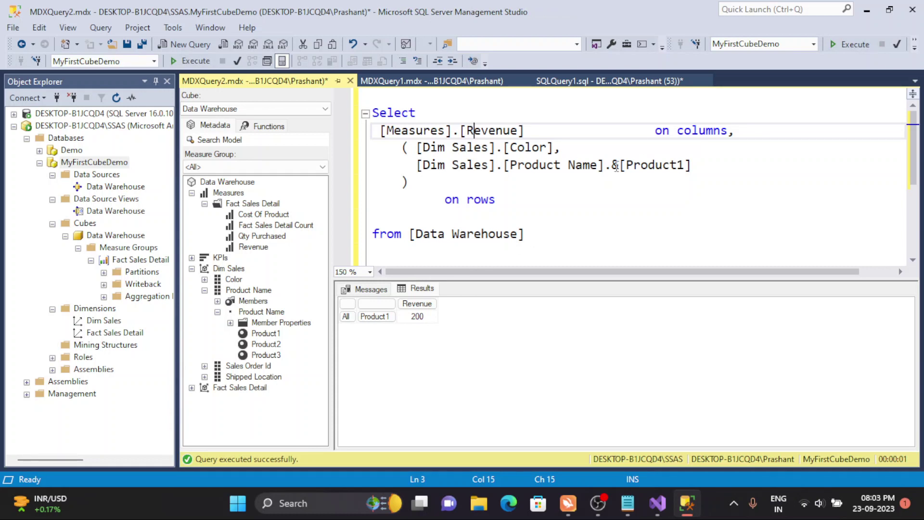
- Delete &[Product1] and rerun, getting All, All with Revenue 900
left_click_drag(607, 165, 706, 165)
key("BackSpace")
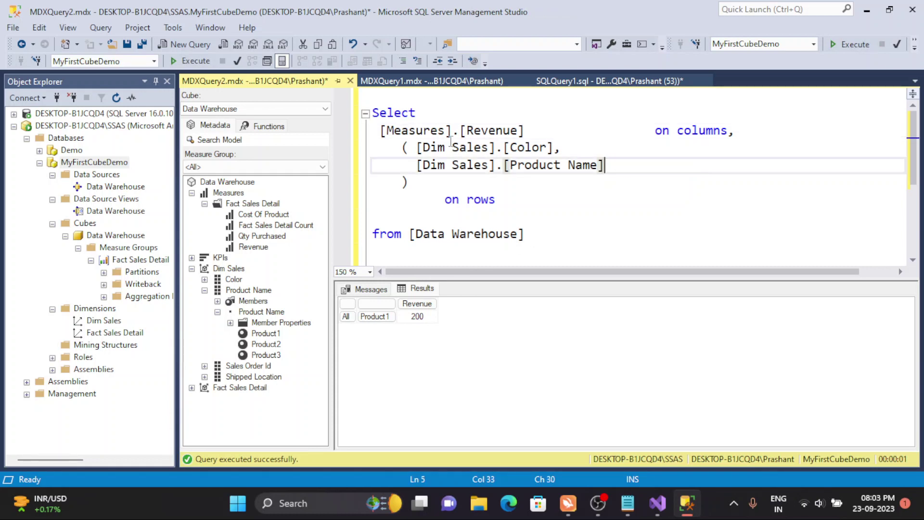
left_click(437, 138)
left_click(198, 60)
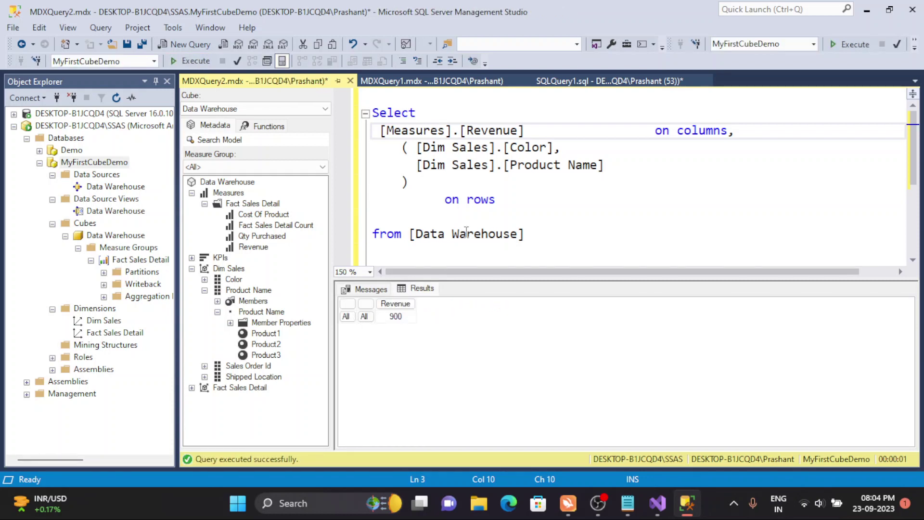
left_click(554, 149)
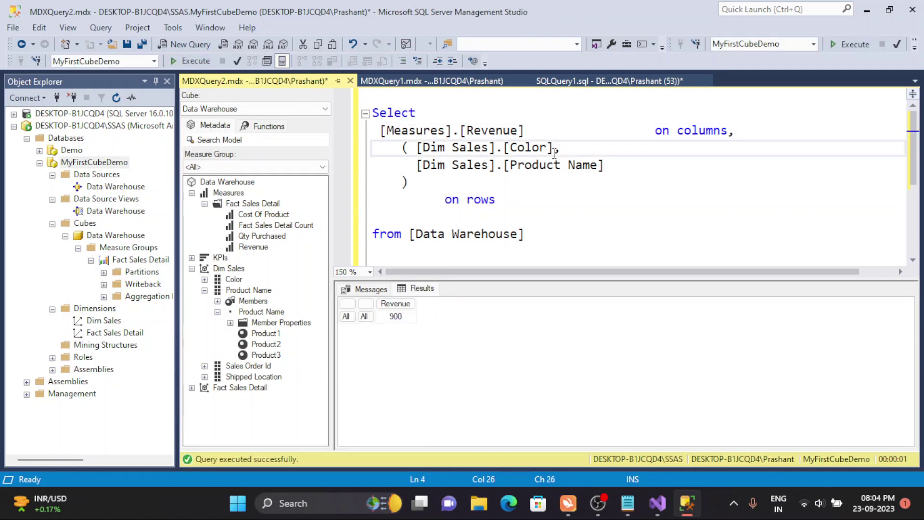
- Append the .[Color] level to the Color hierarchy
type(".[Colot")
key("BackSpace")
type("r")
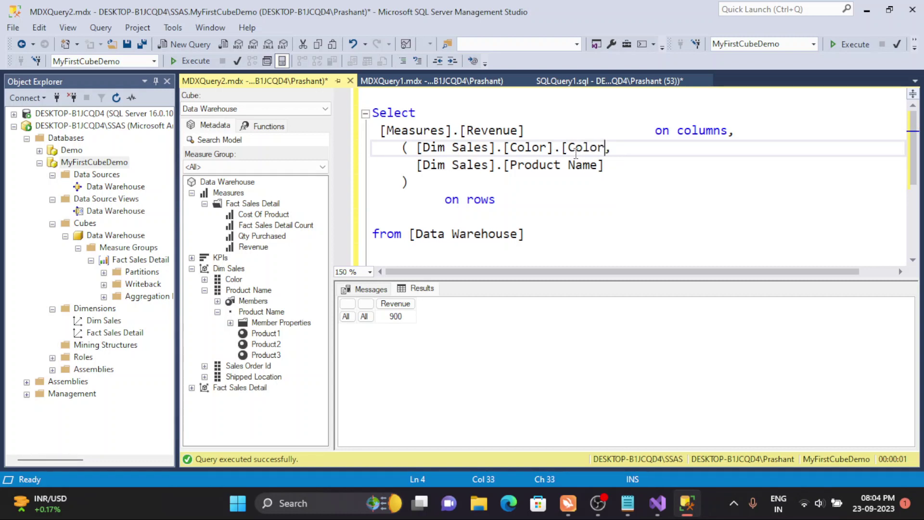
type("]")
- Append the .[Product Name] level to the Product Name hierarchy
left_click(604, 165)
left_click(568, 165)
left_click_drag(569, 165, 501, 166)
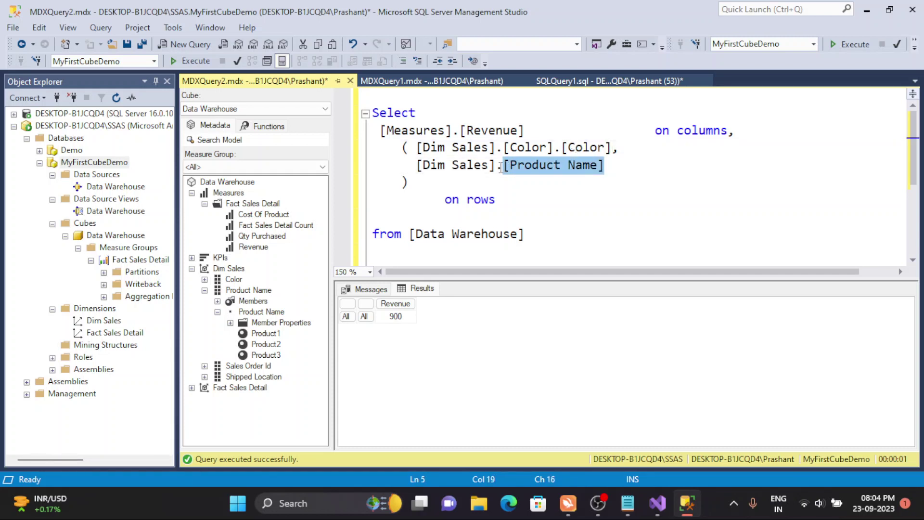
key("ctrl+c")
key("End")
type(".[")
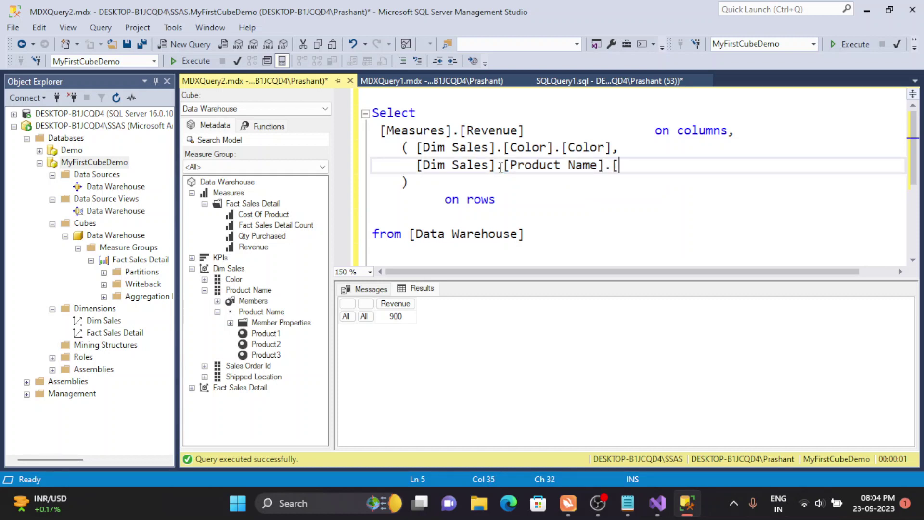
key("ctrl+v")
key("ctrl+z")
key("BackSpace")
key("ctrl+v")
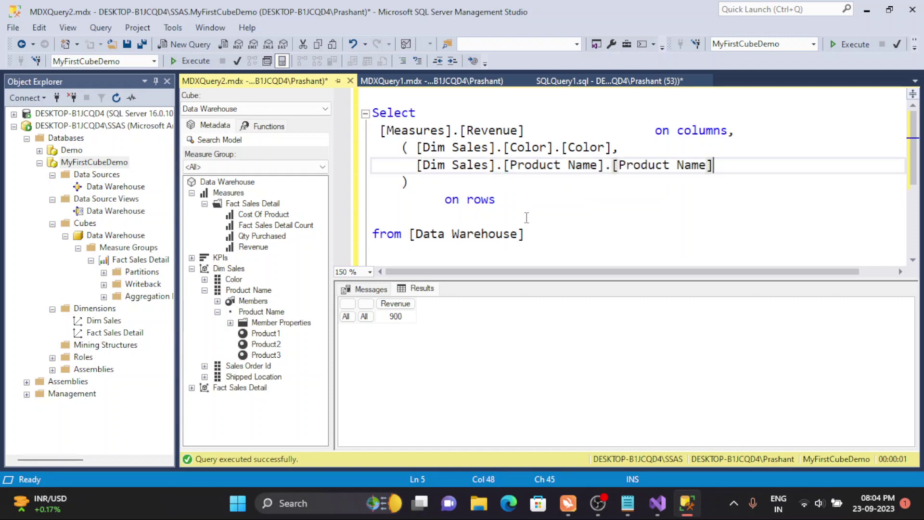
- Run the query for Revenue per color and product, then start a new line after Product Name
left_click(526, 218)
left_click(210, 61)
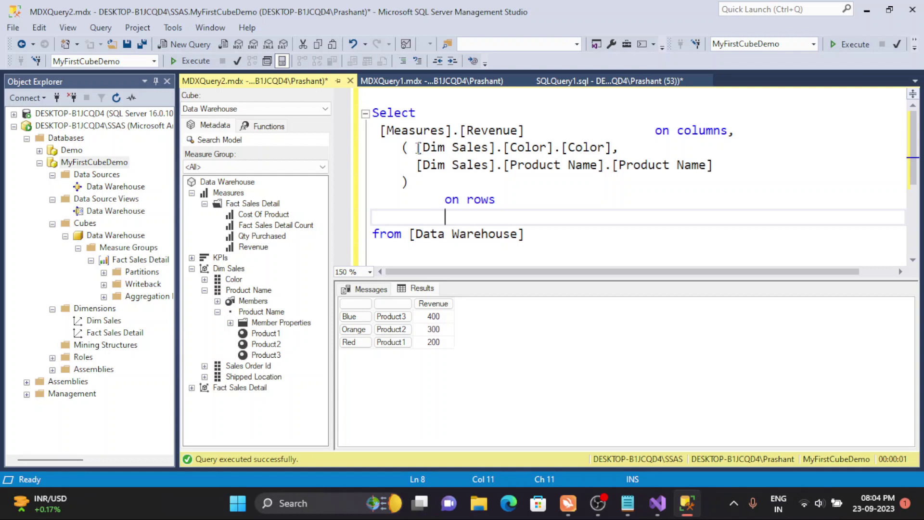
left_click(719, 174)
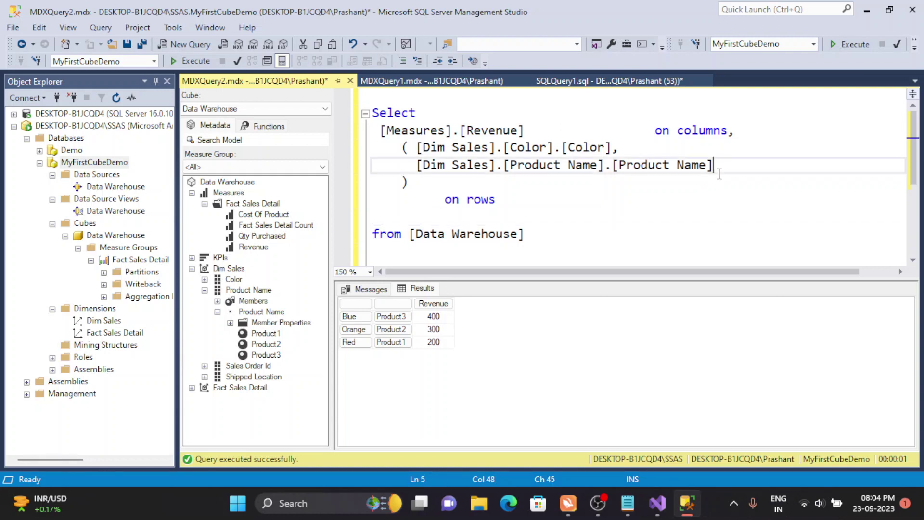
type(",")
key("Return")
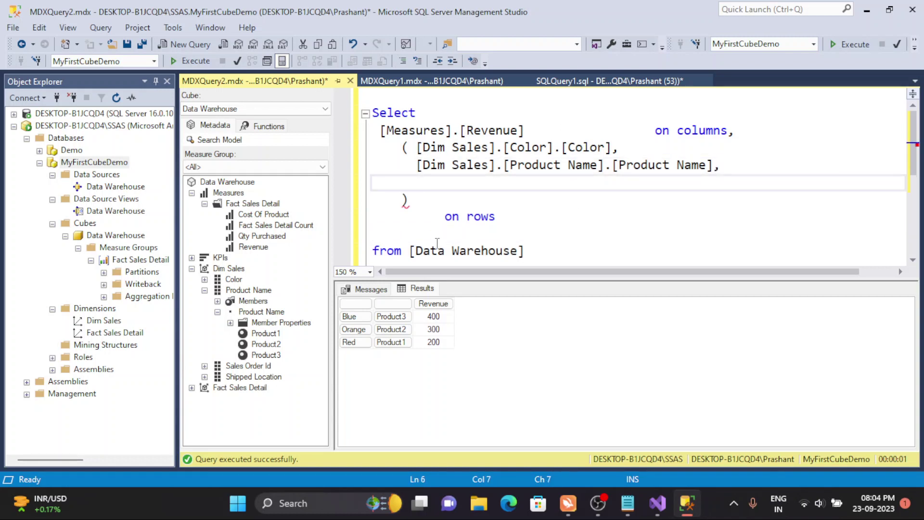
- Drag the Shipped Location hierarchy into the row tuple and rerun the query
left_click(204, 376)
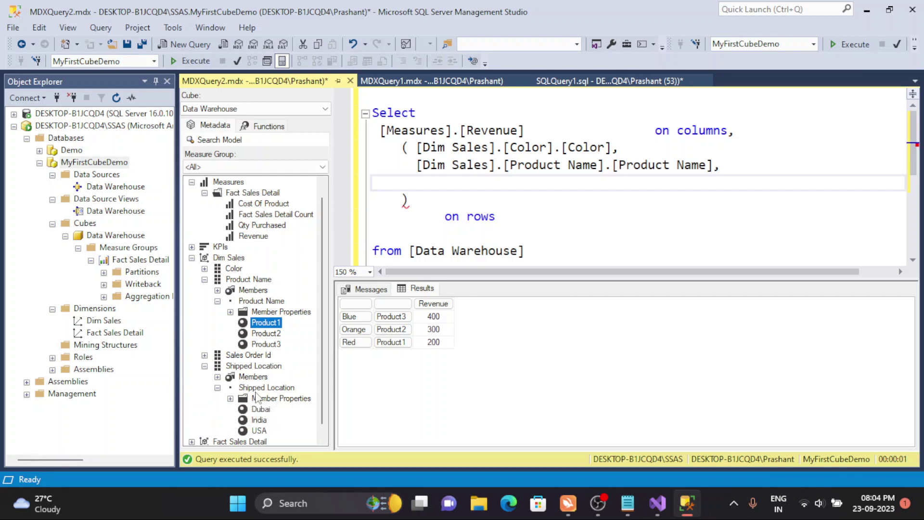
left_click_drag(258, 390, 426, 184)
left_click(755, 166)
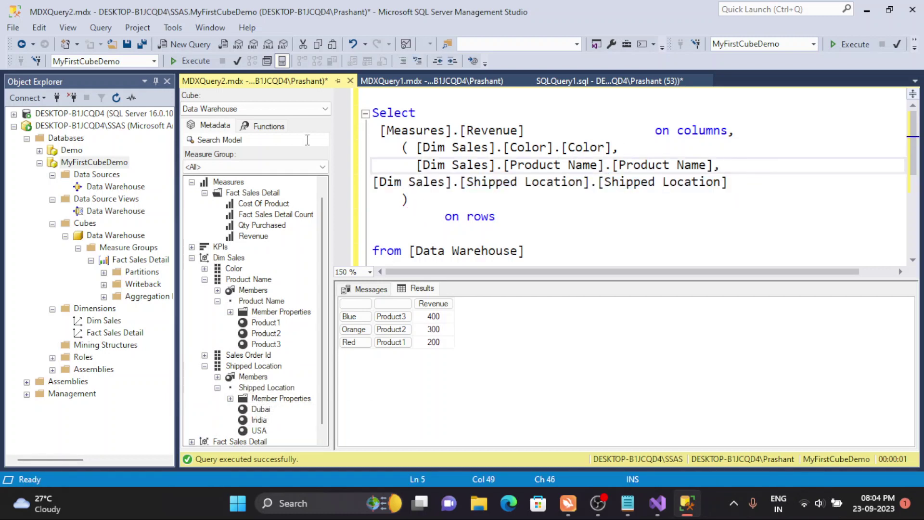
left_click(198, 61)
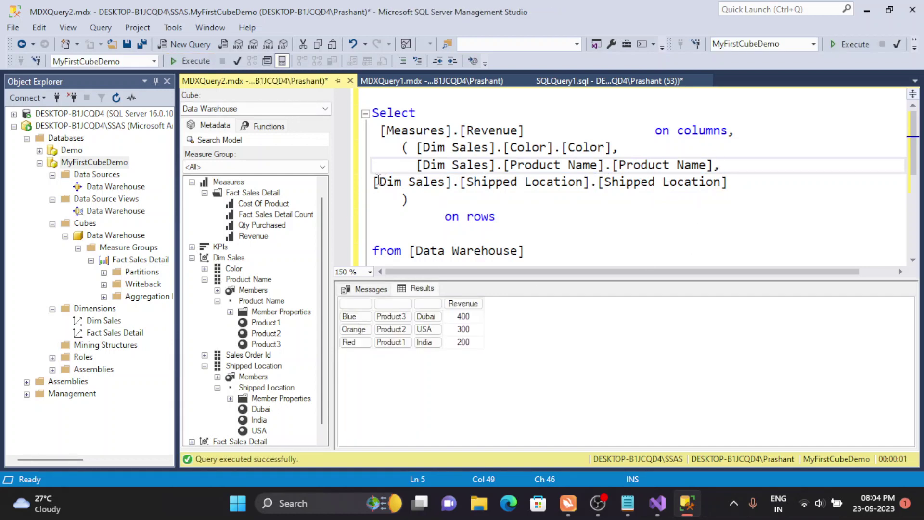
- Select the Blue/Product3/Dubai result row and move across to the Dubai cell
left_click(376, 181)
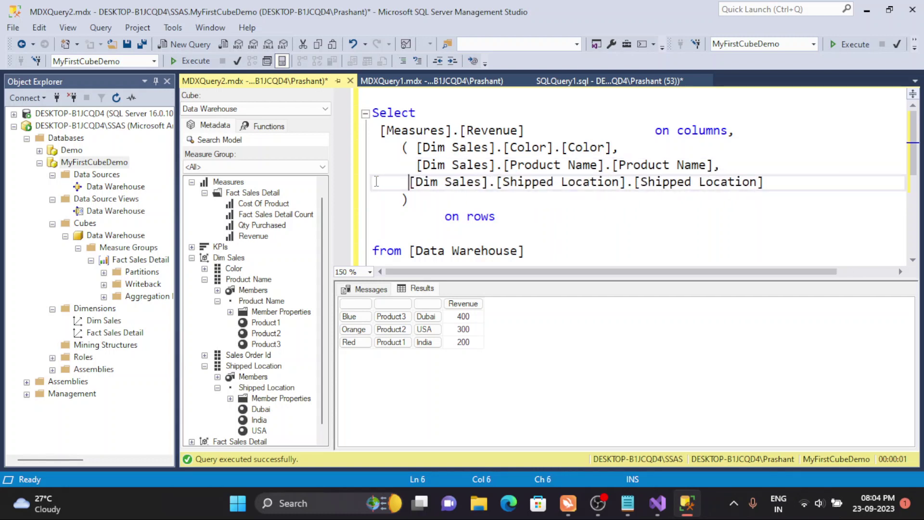
left_click(350, 319)
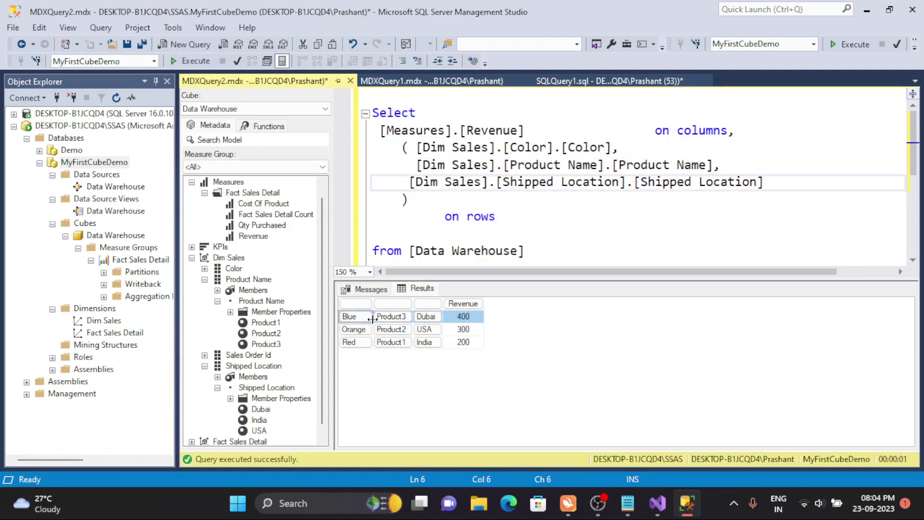
key("Right")
key("Right")
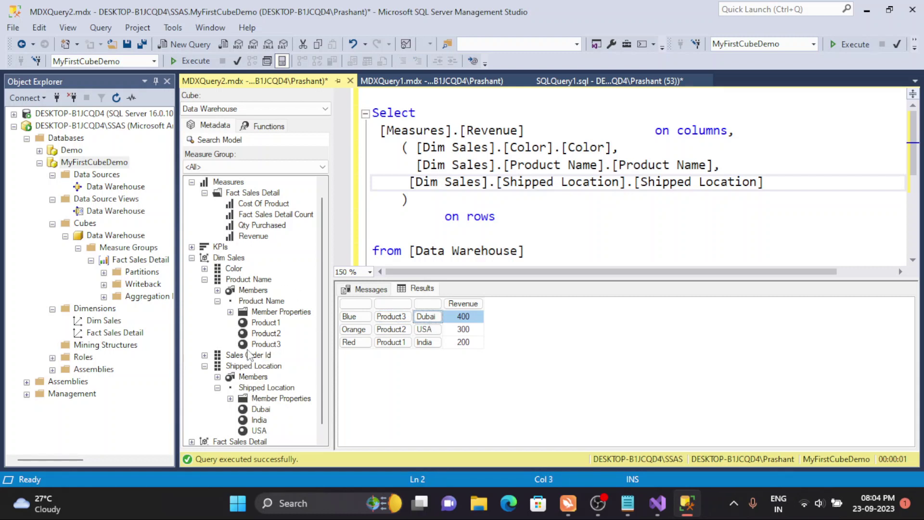
- Drag the Sales Order Id level into the start of the rows tuple
left_click(204, 280)
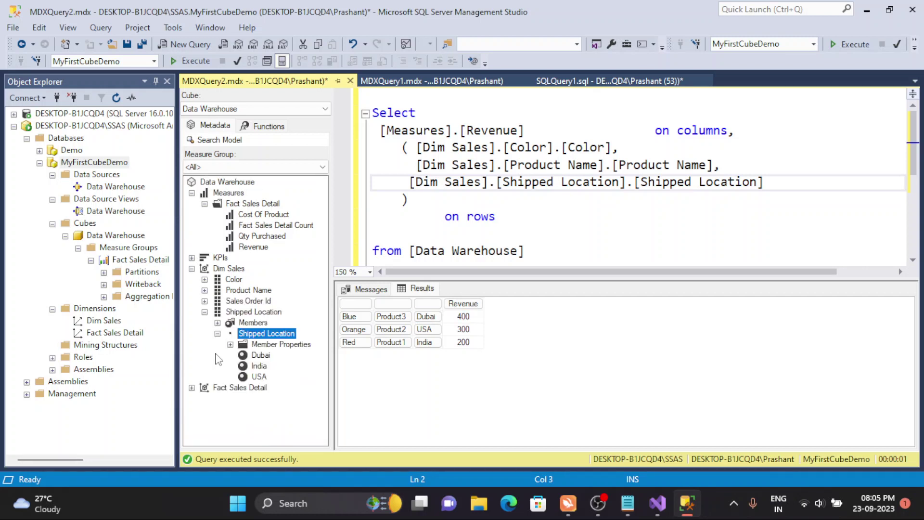
left_click(204, 312)
left_click(205, 300)
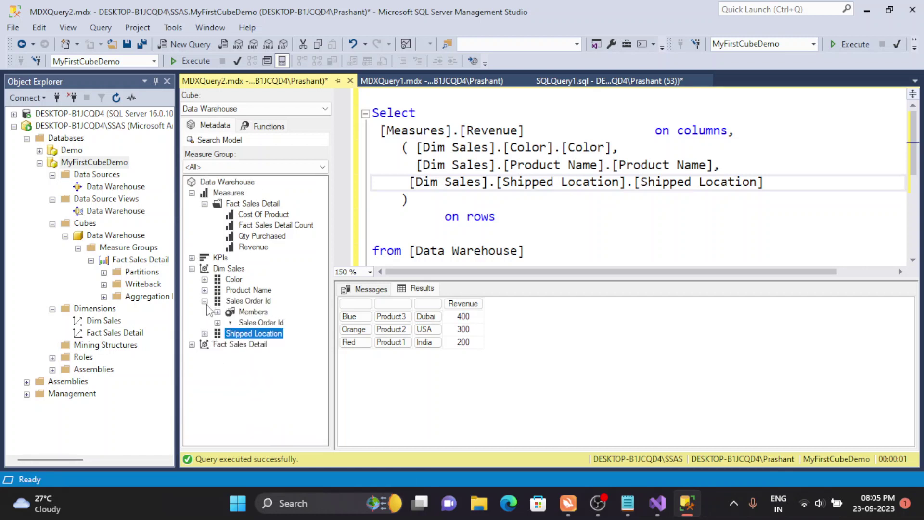
left_click_drag(246, 323, 416, 147)
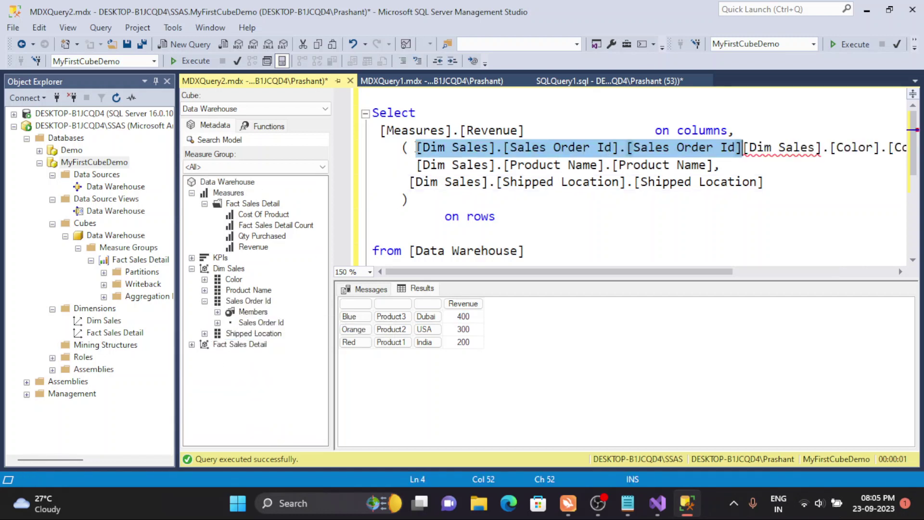
- Fix the separator after Sales Order Id, put Color on its own line, and run the query
left_click(743, 155)
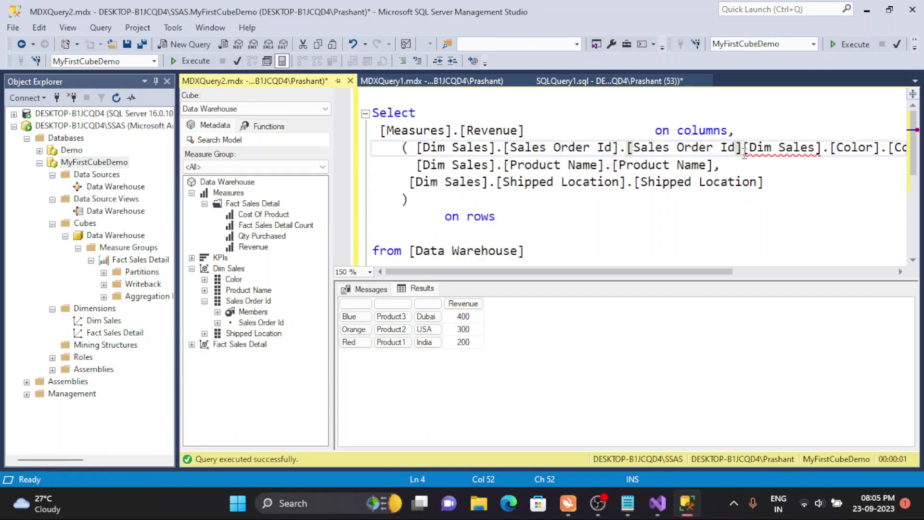
key("BackSpace")
type(".")
type("]")
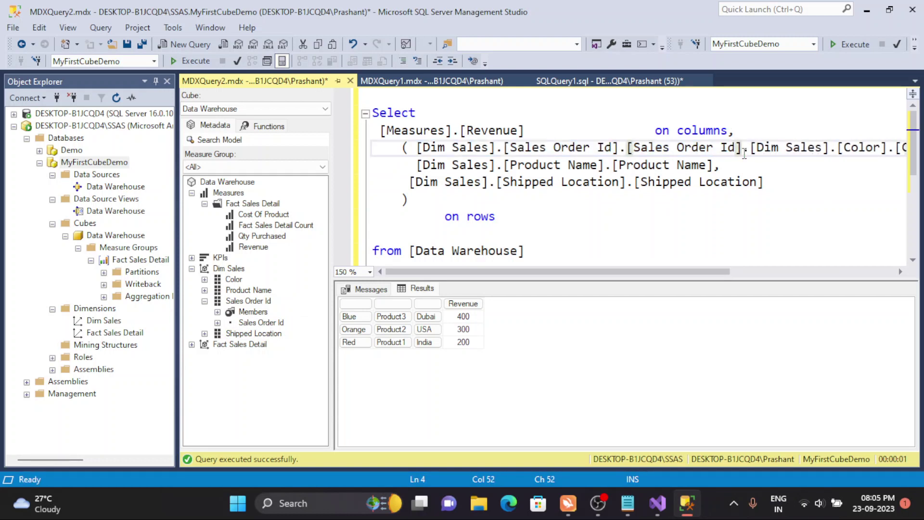
key("Delete")
type(",")
key("Return")
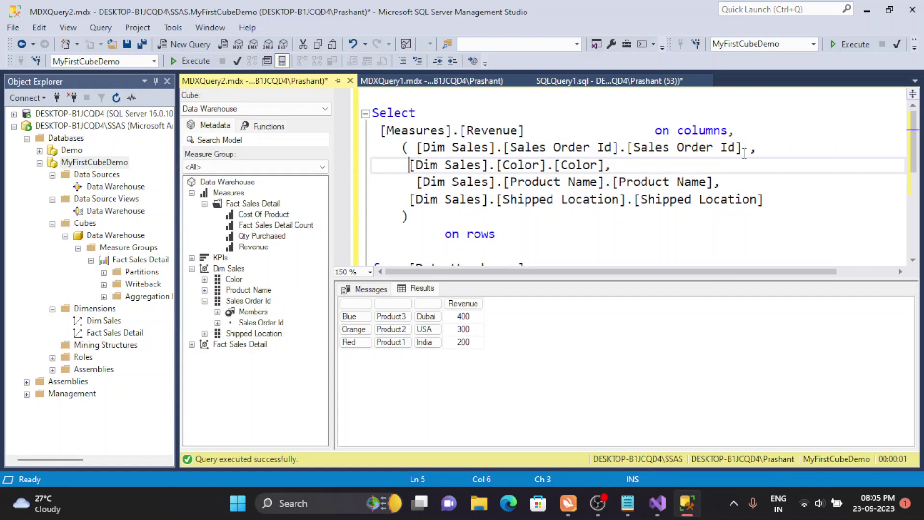
left_click(575, 131)
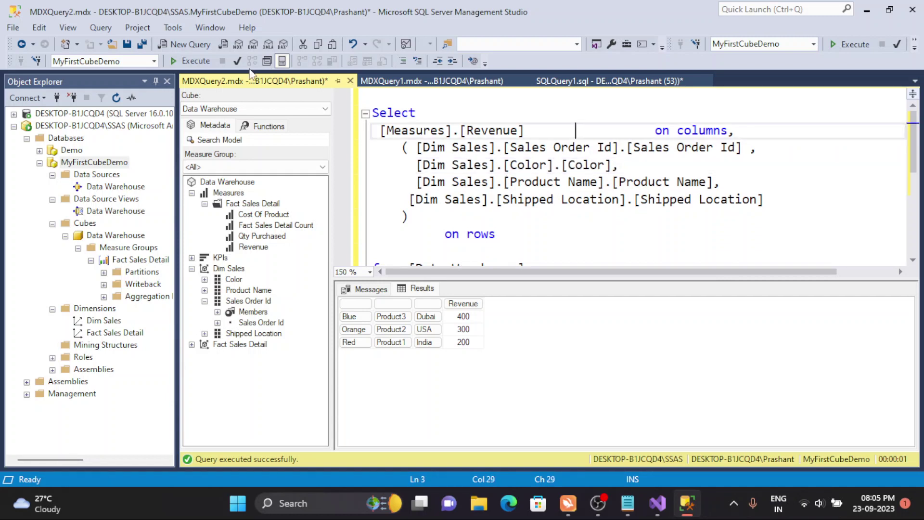
left_click(188, 62)
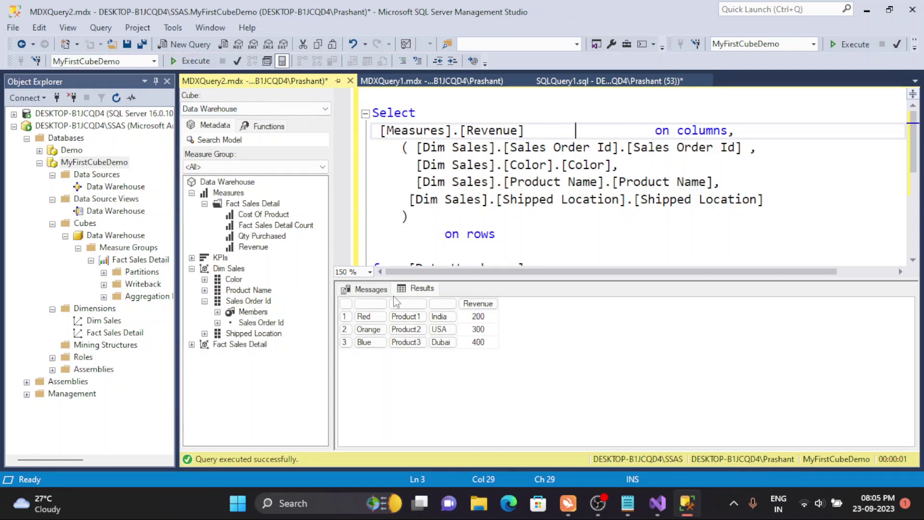
- Select the whole MDX query and rerun it with F5, toggling the results pane to review
double_click(450, 235)
key("ctrl+r")
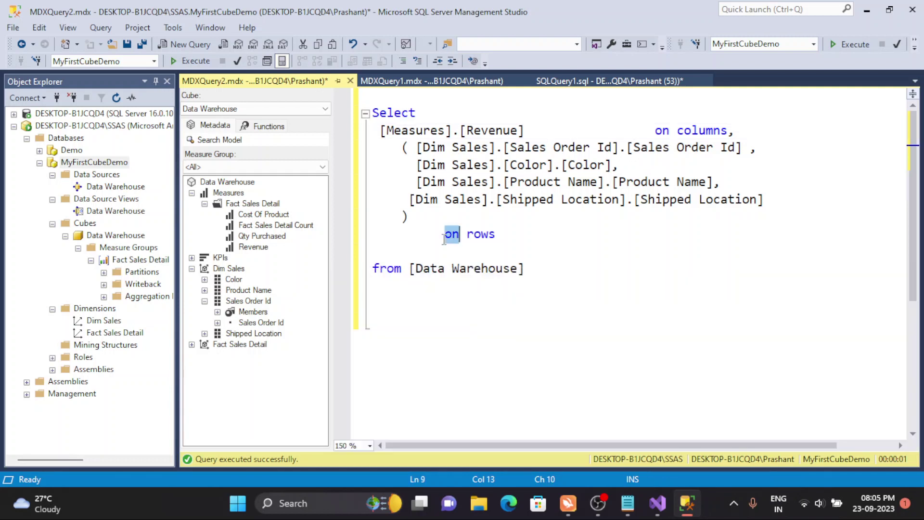
left_click(547, 298)
left_click_drag(561, 268, 359, 115)
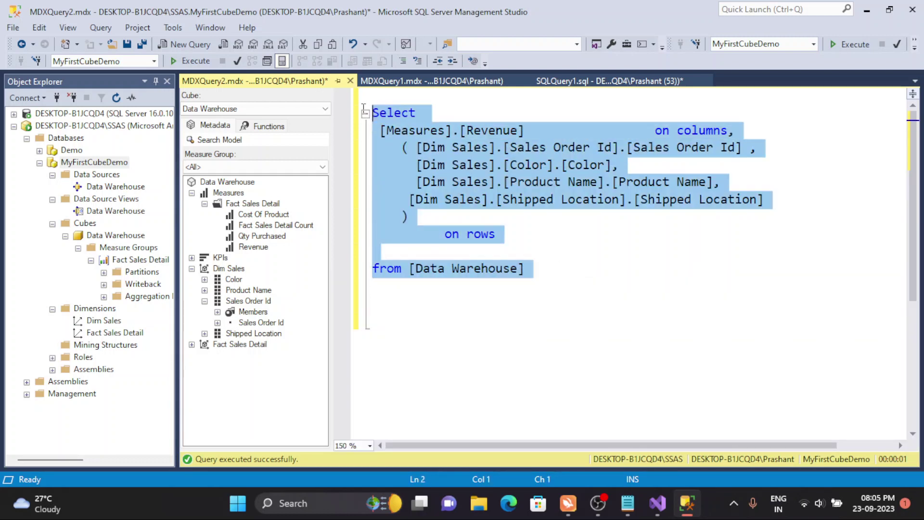
key("F5")
key("ctrl+r")
left_click(628, 163)
key("ctrl+r")
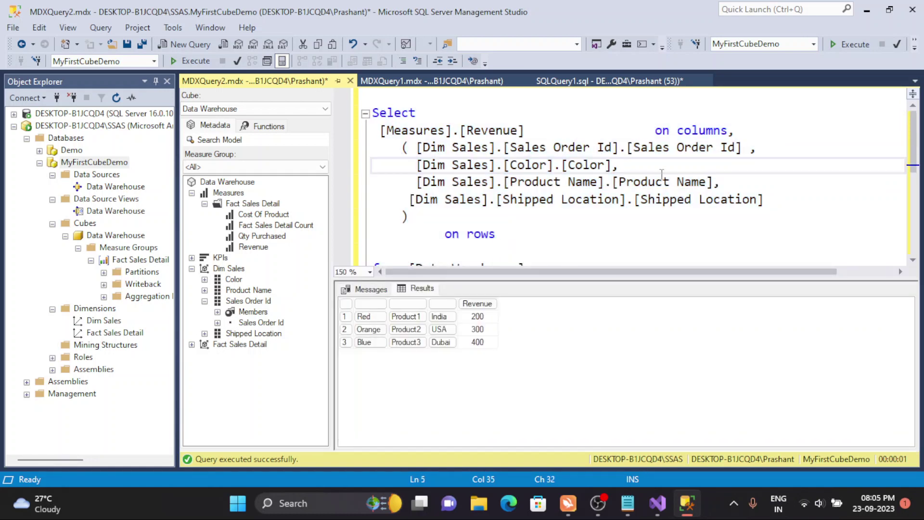
key("ctrl+r")
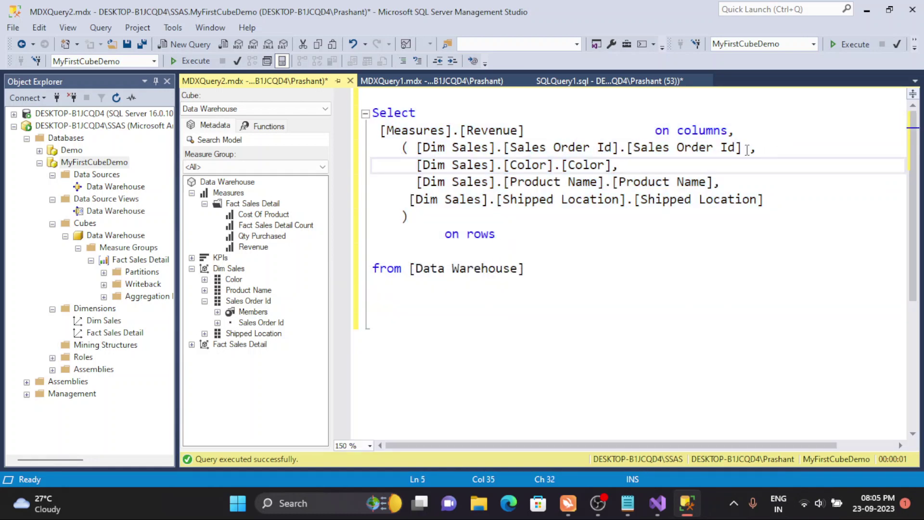
- Filter rows to Sales Order Id member &[1], returning Red/Product1/India 200, then hide results
left_click(745, 150)
type("[")
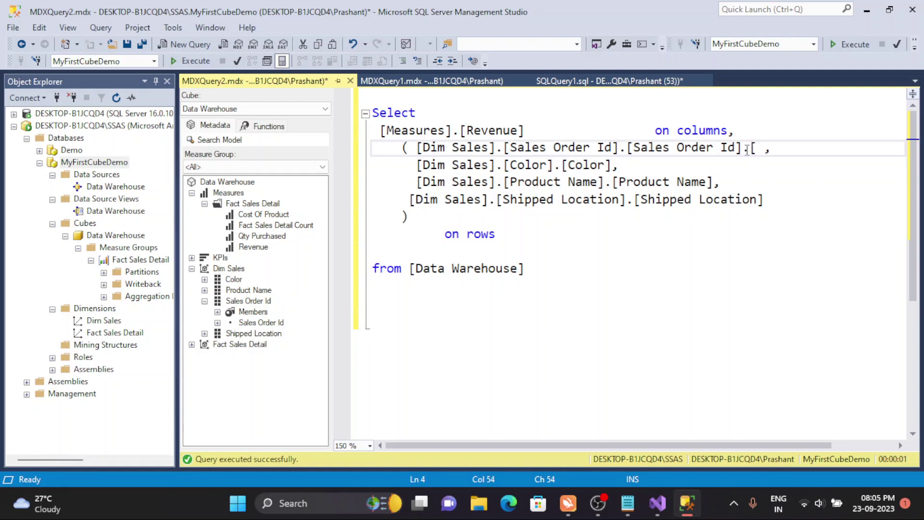
key("BackSpace")
type("&[1]")
left_click(706, 188)
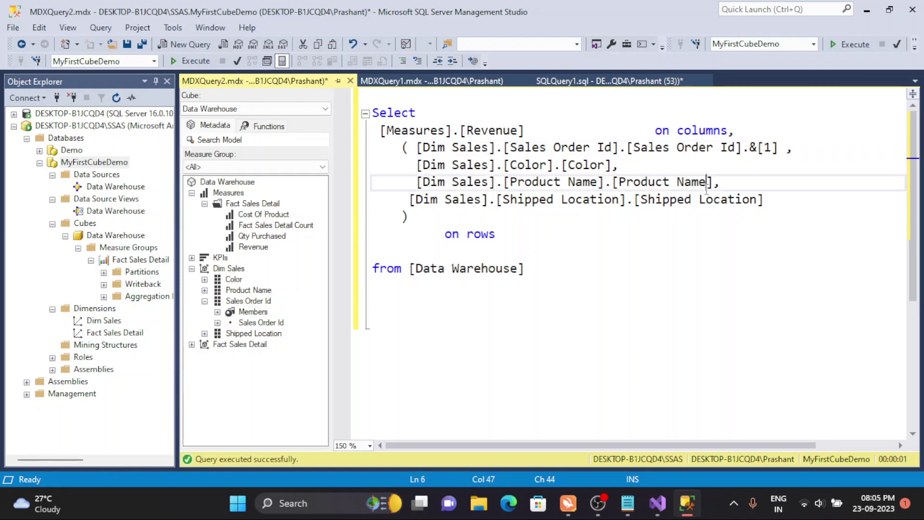
left_click(177, 60)
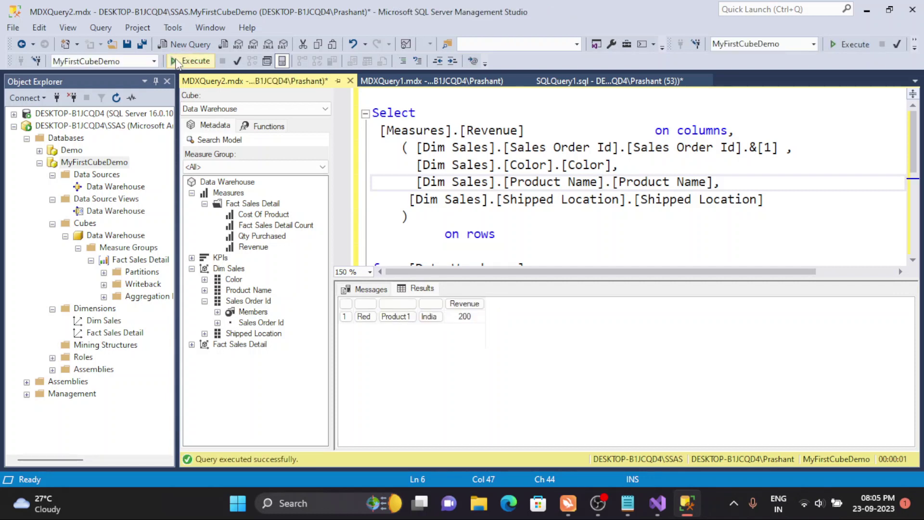
key("ctrl+r")
key("ctrl+r")
key("ctrl+r")
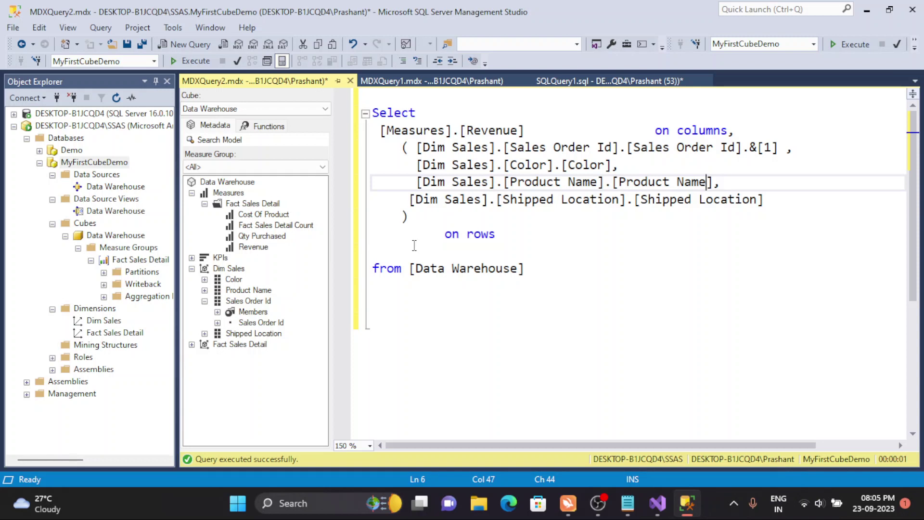
left_click_drag(527, 272, 349, 118)
key("F5")
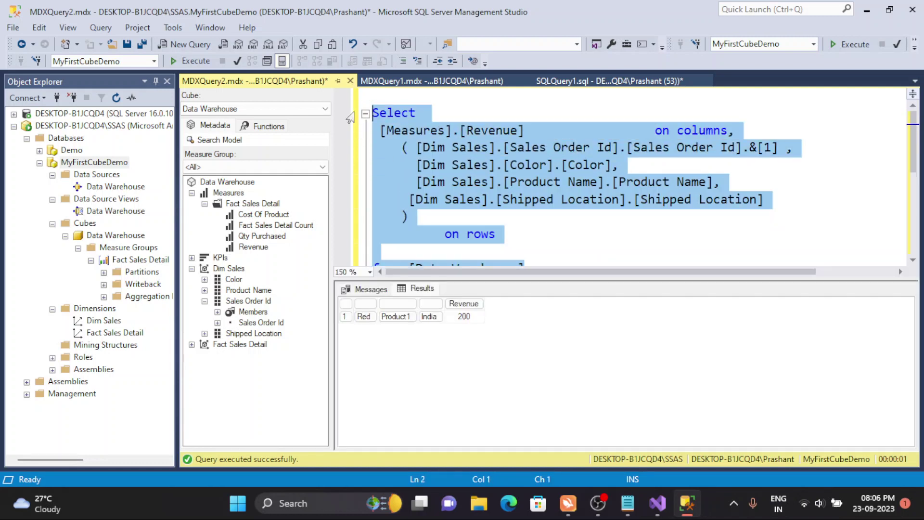
key("ctrl+r")
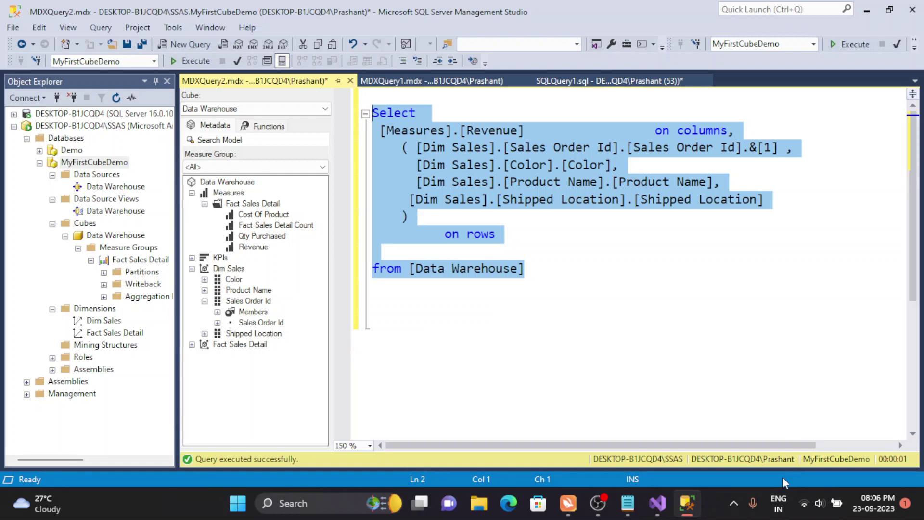
left_click(730, 498)
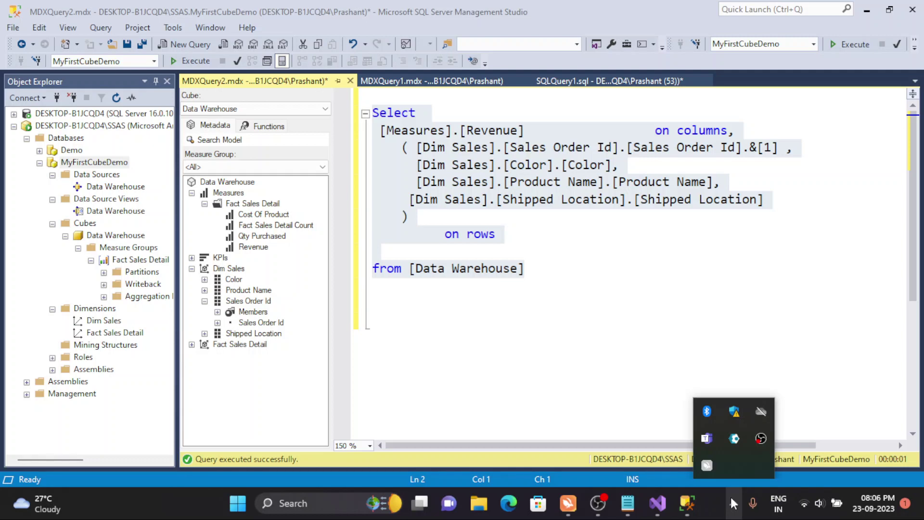
left_click(511, 197)
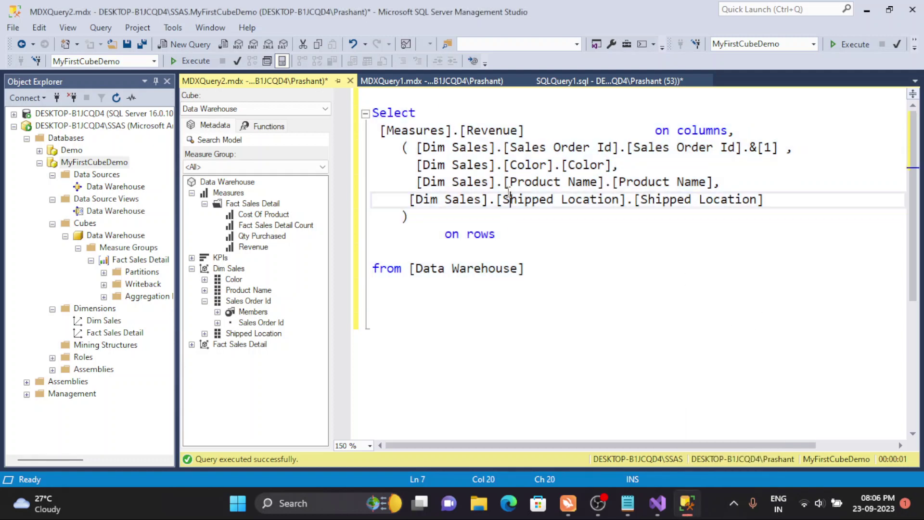
left_click_drag(529, 269, 350, 115)
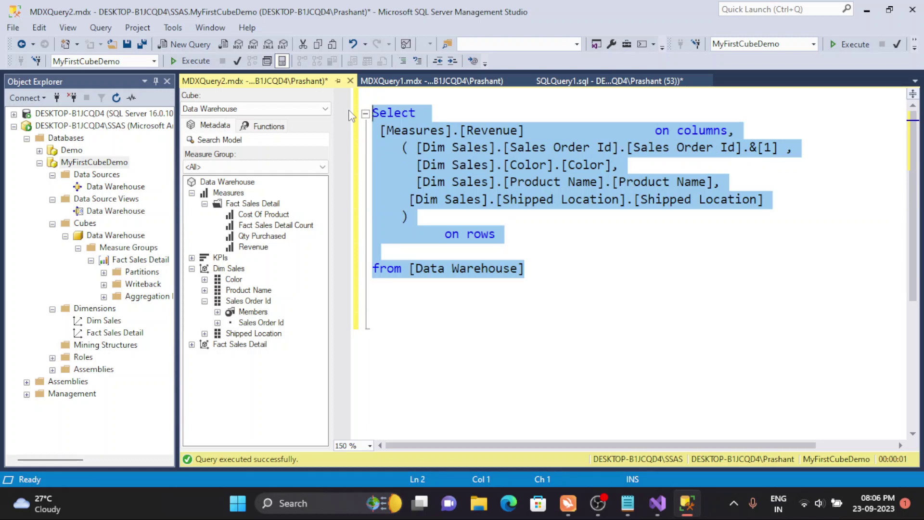
left_click(447, 164)
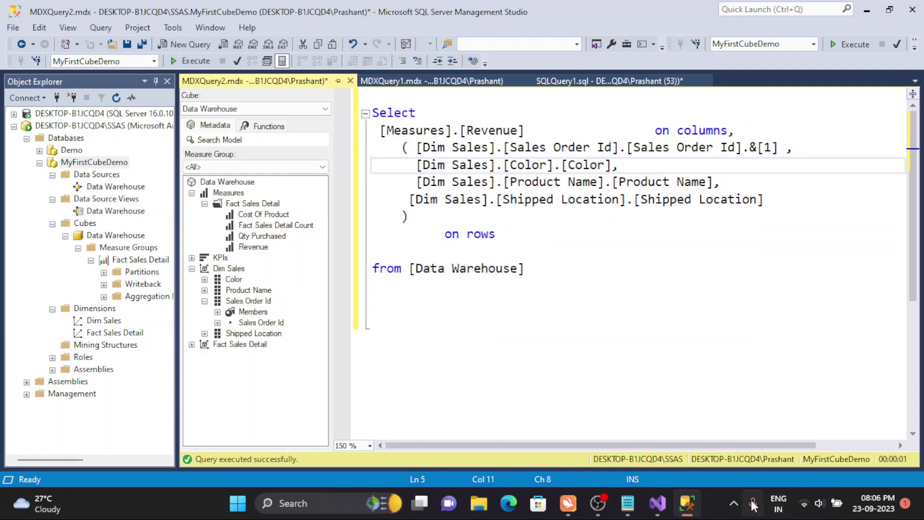
left_click(733, 503)
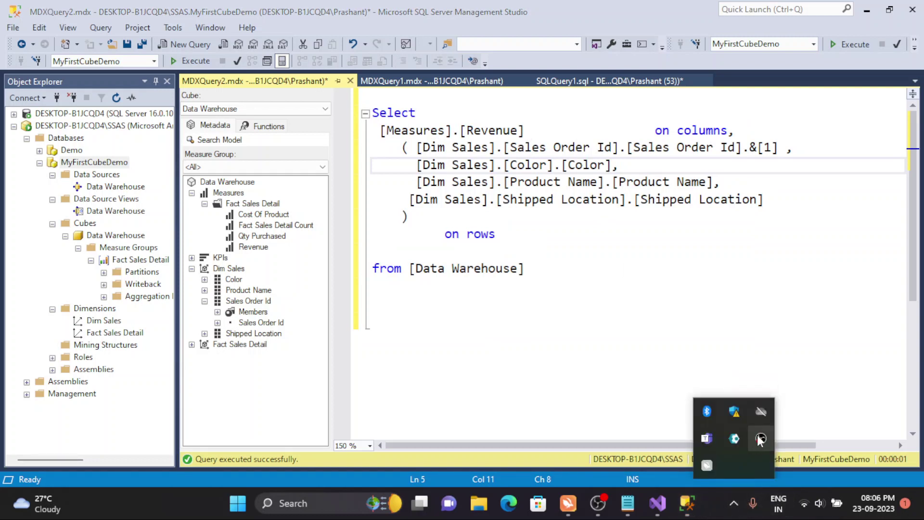